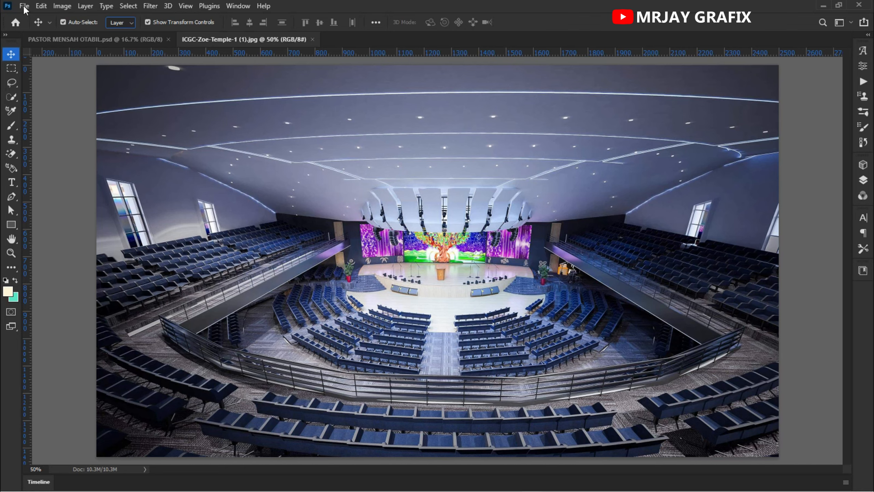
- Try to open the recent RV_FREE_Mockup_Notepad file from the home screen
click(17, 24)
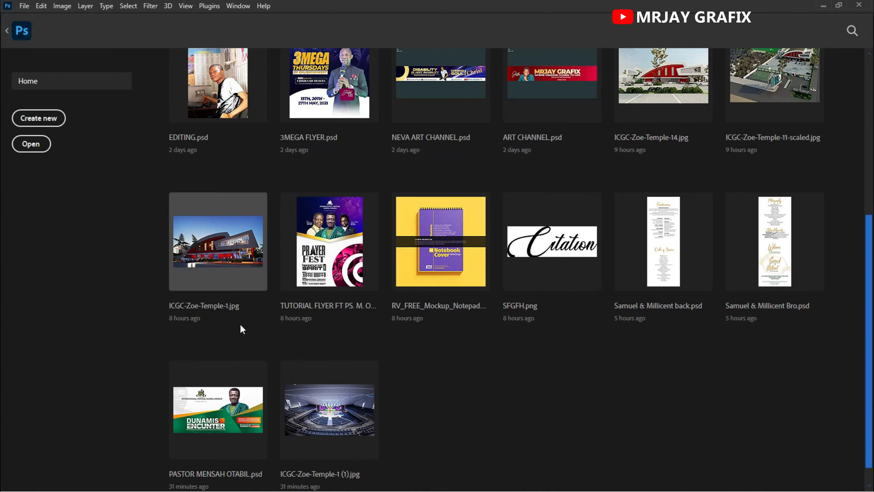
click(423, 255)
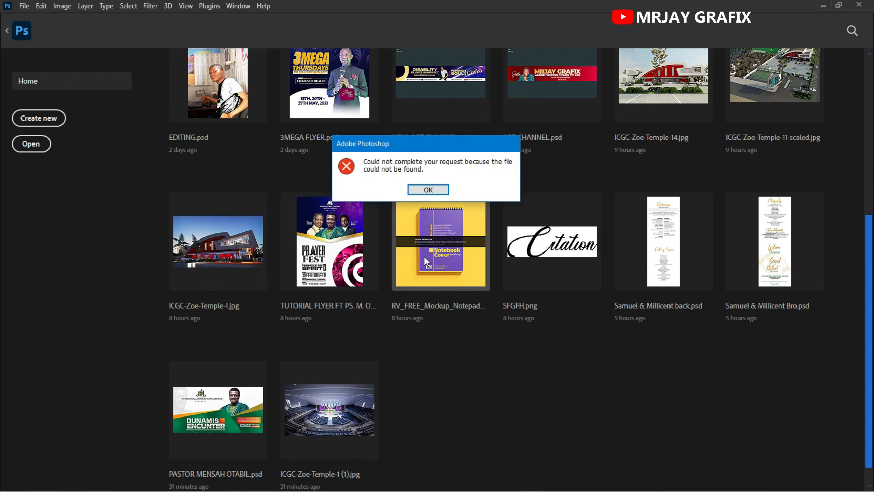
click(425, 191)
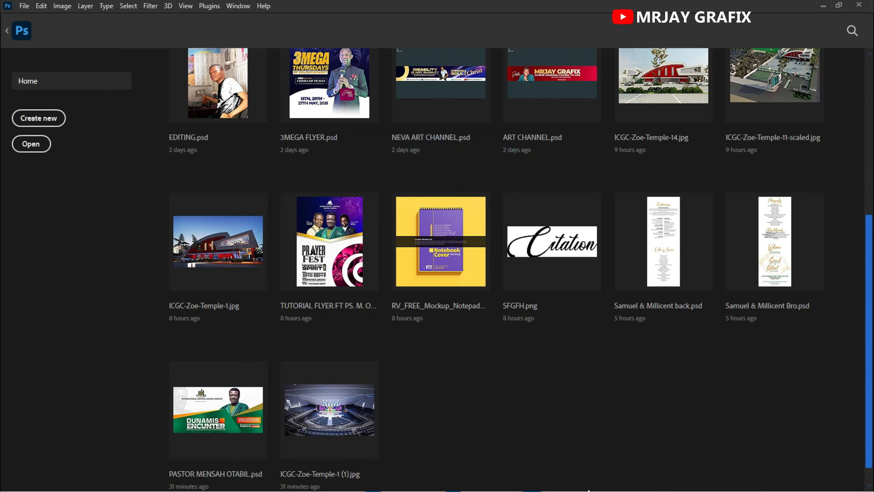
- Switch to Internet Download Manager to reach the downloaded mockup archive
key(super)
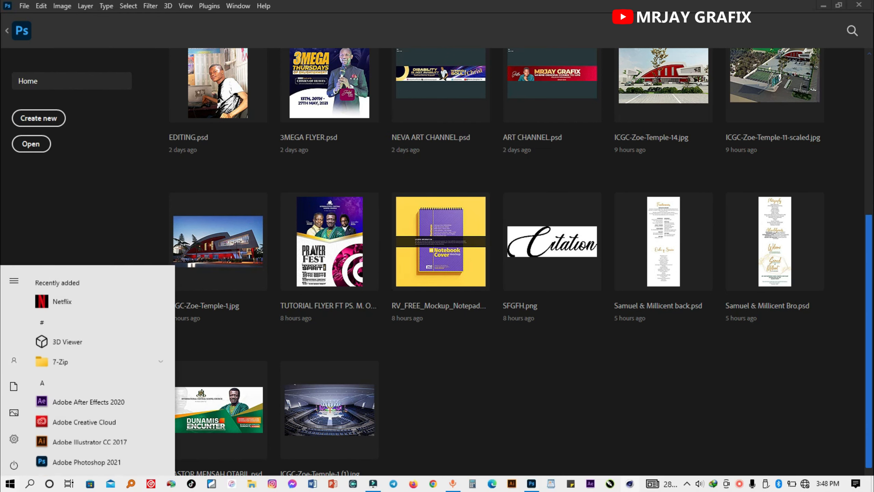
click(713, 485)
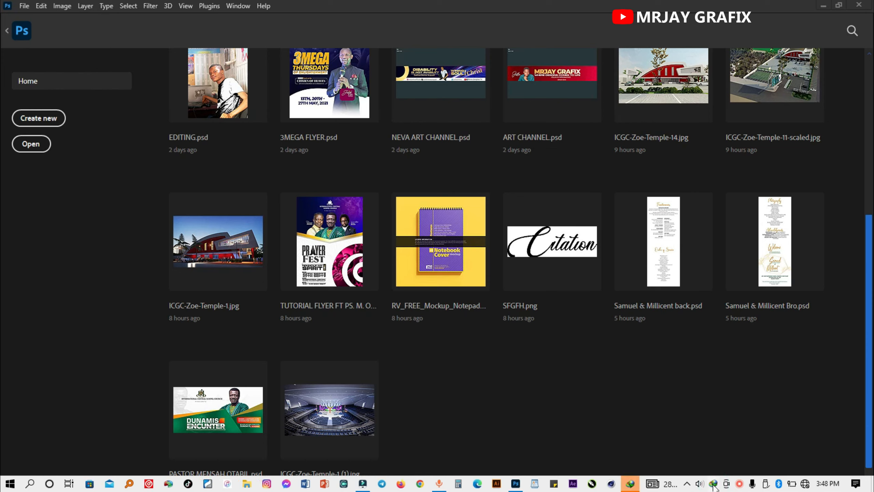
double_click(714, 484)
- Open RV_FREE_Mockup_Notepad_A5.psd from the downloaded archive RV_FREE_Mockup_Notebook cover_A5.zip
scroll(390, 434, down, 9)
drag(825, 112, 836, 440)
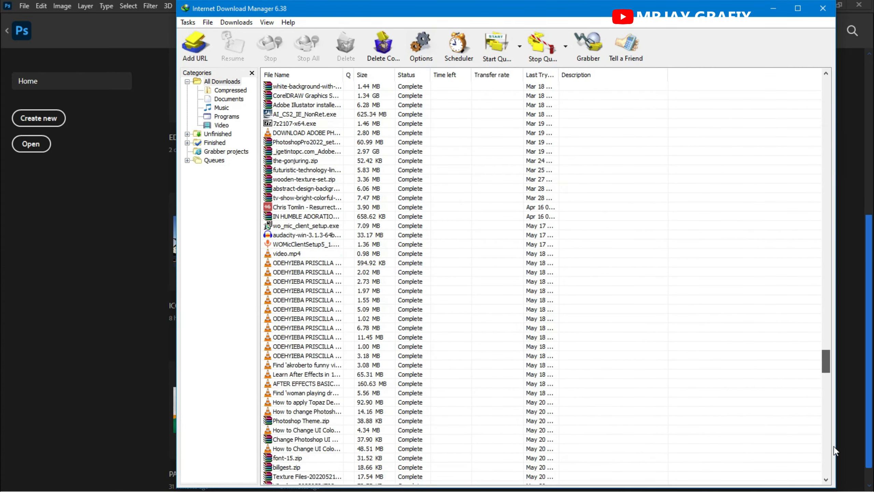
click(346, 477)
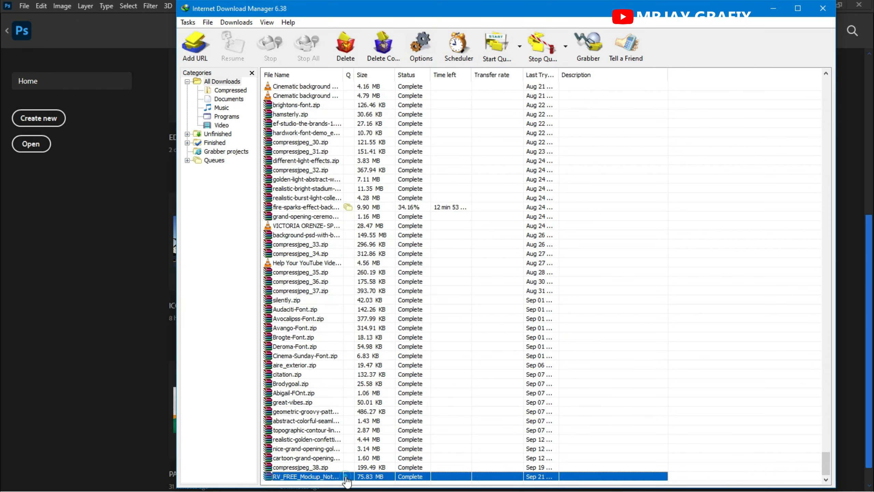
double_click(346, 478)
click(533, 352)
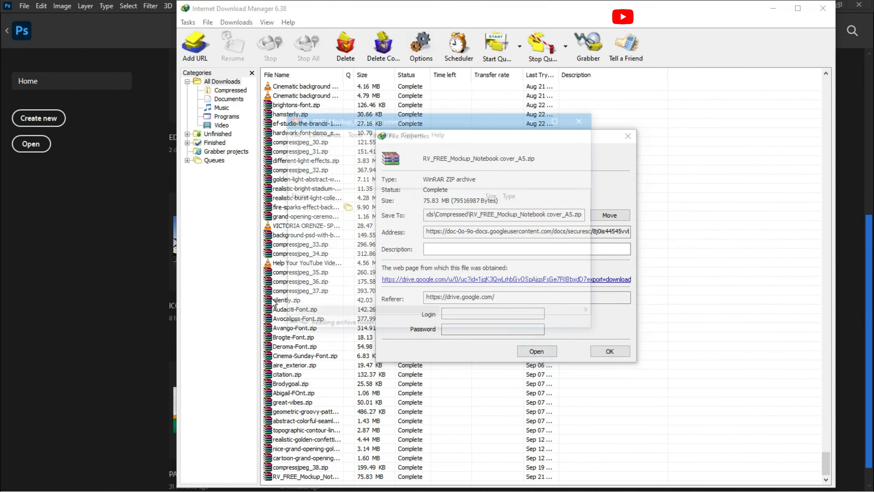
double_click(339, 220)
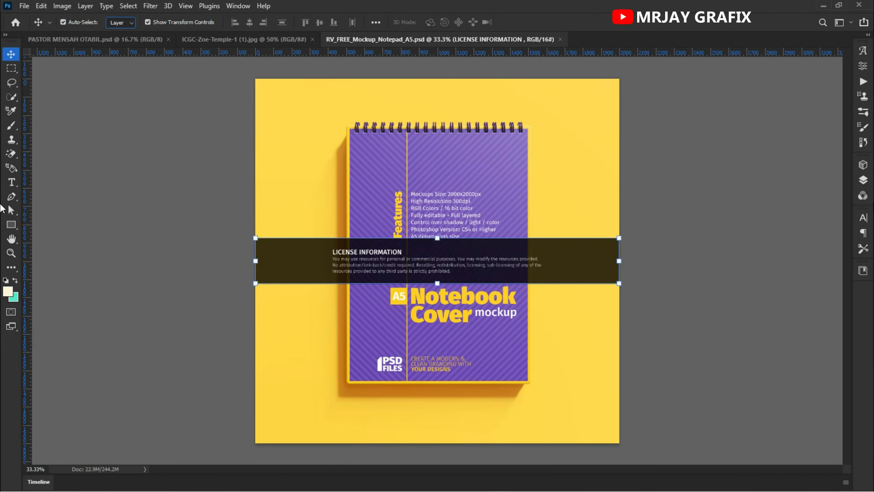
- Hide the LICENSE INFORMATION layer and open the contents of the YOUR DESIGN HERE smart object
click(863, 179)
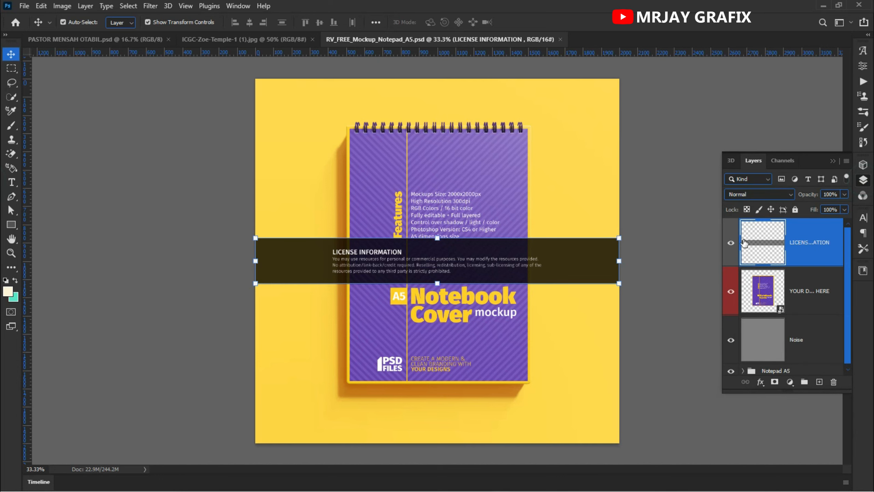
click(731, 242)
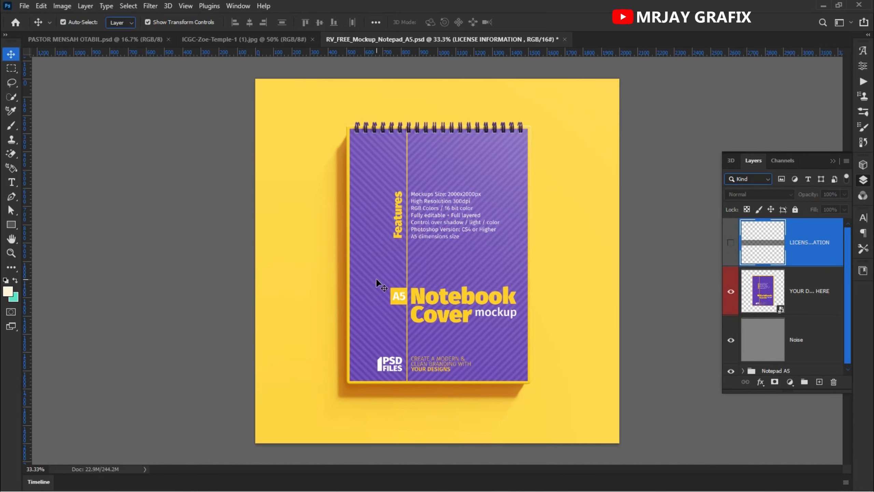
click(765, 296)
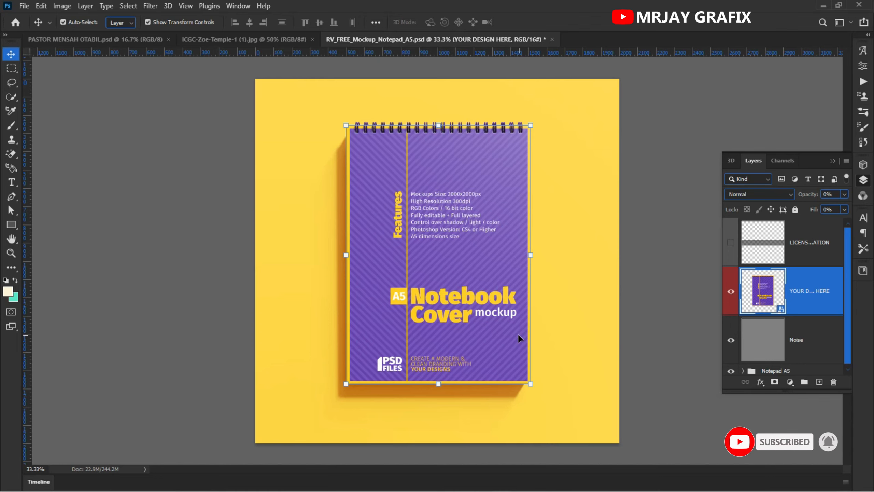
double_click(780, 309)
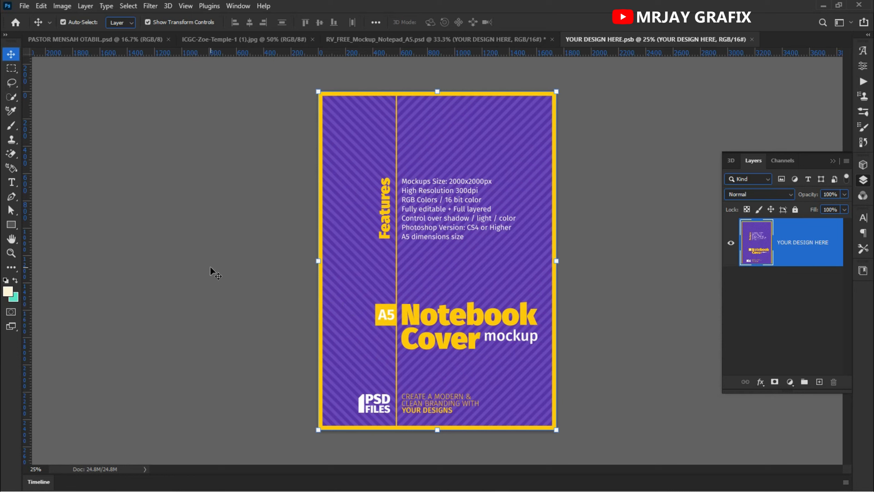
click(246, 297)
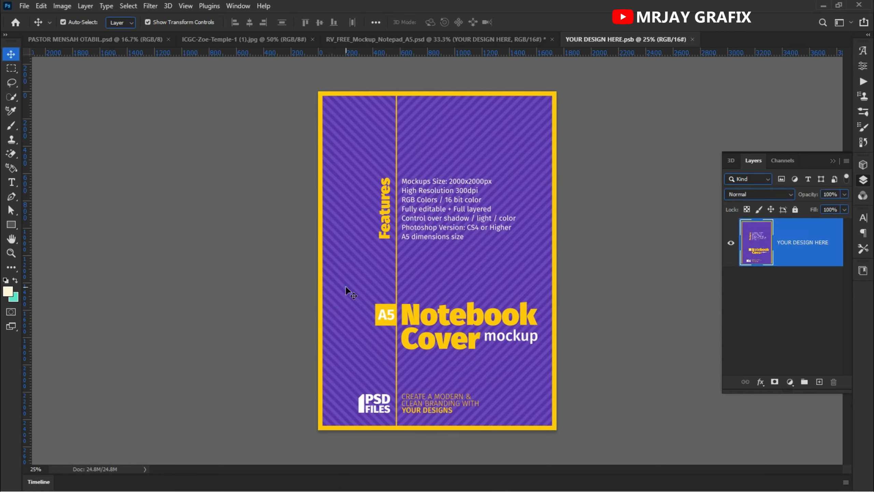
click(346, 288)
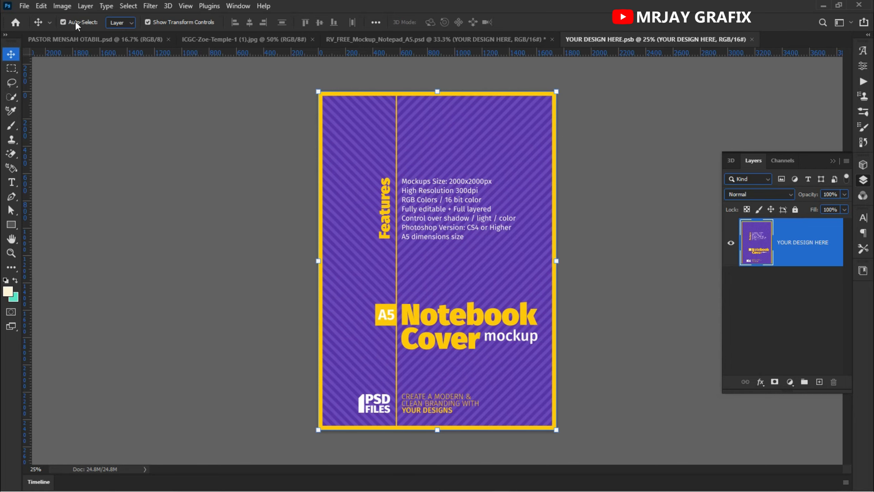
- Check the width, height and resolution of the YOUR DESIGN HERE document in Image Size
click(41, 5)
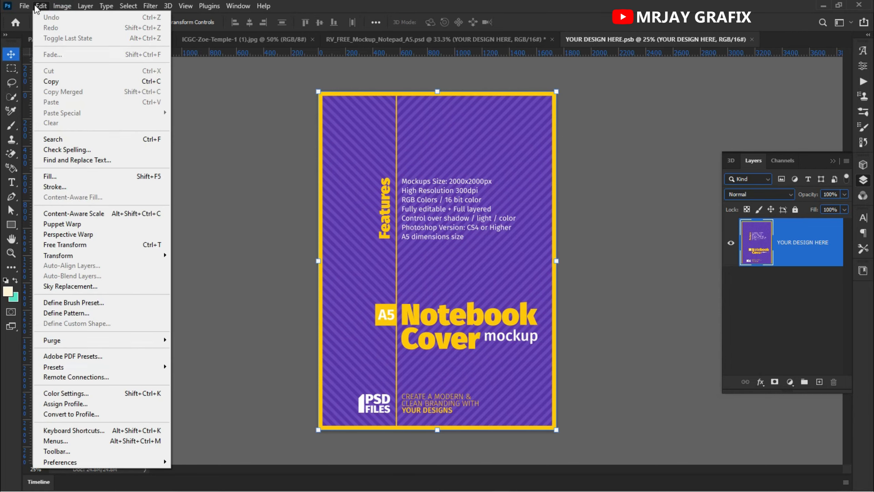
click(62, 6)
click(62, 6)
click(63, 6)
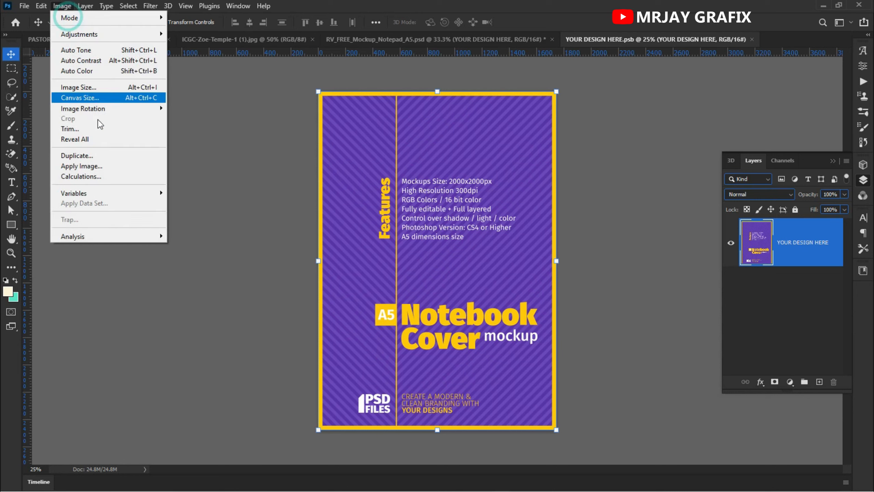
click(94, 88)
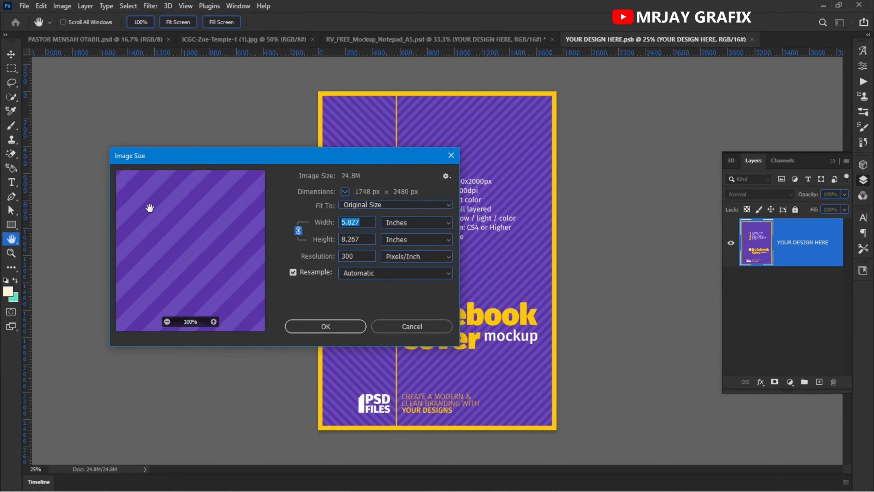
click(372, 222)
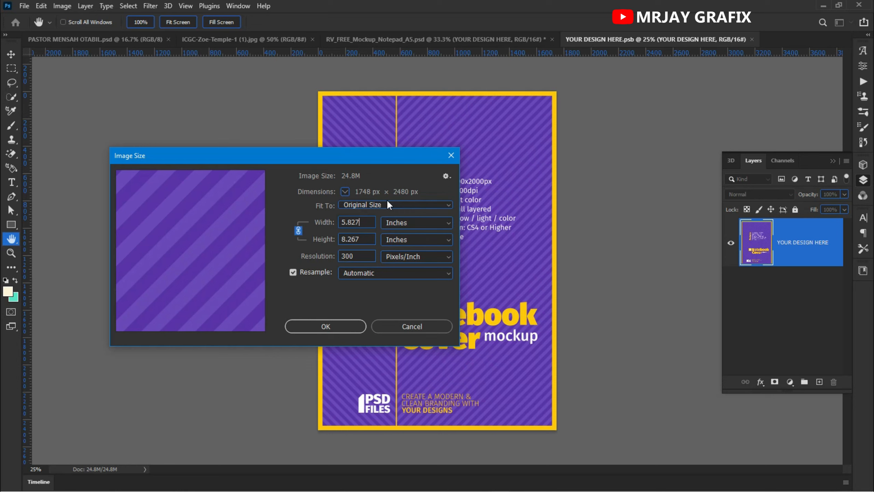
click(398, 327)
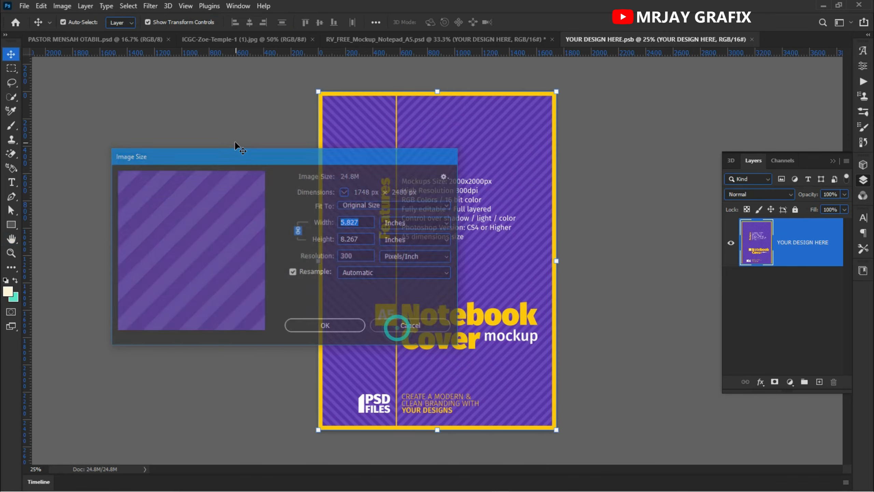
- Create a new RGB document 5.827 inches wide and 8.267 inches high at 300 pixels per inch
click(216, 39)
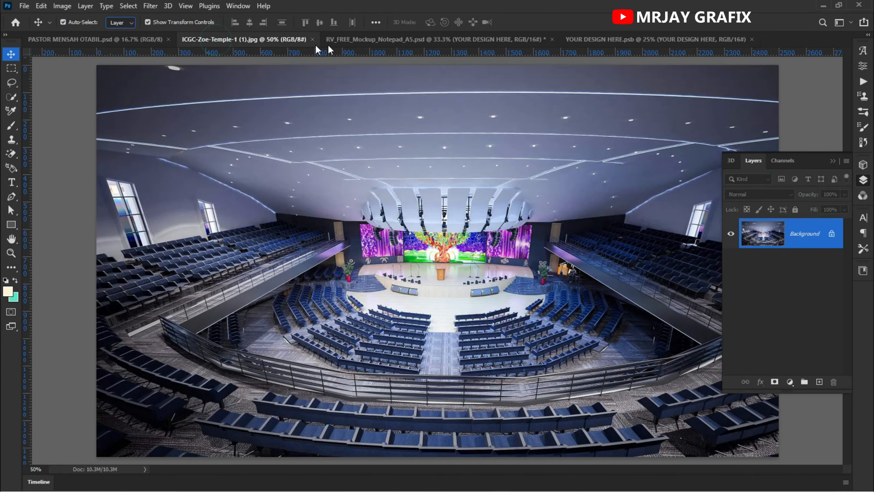
click(347, 38)
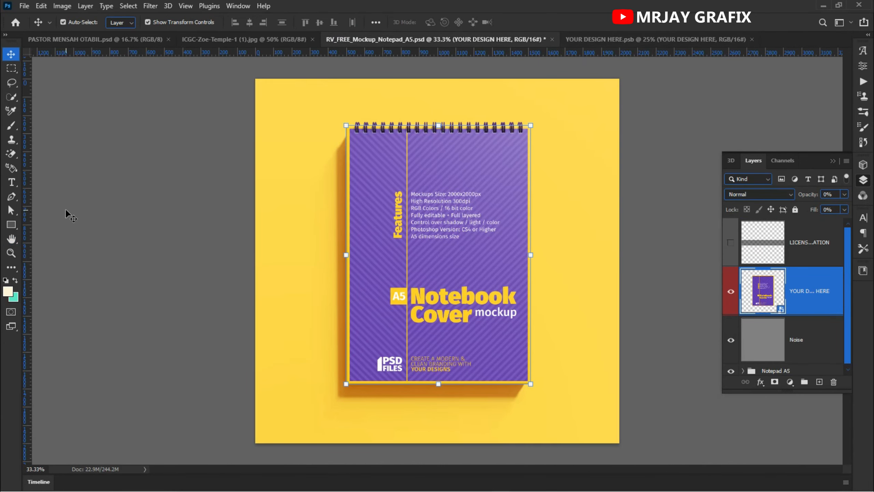
click(107, 202)
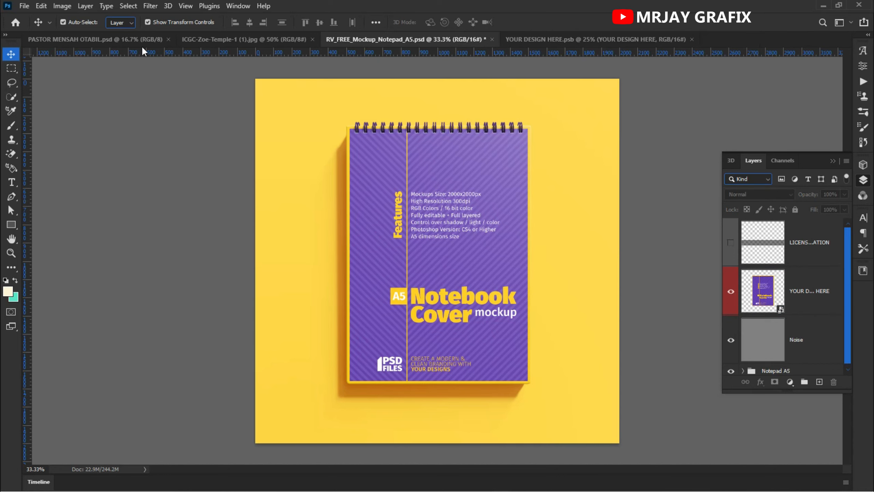
click(22, 5)
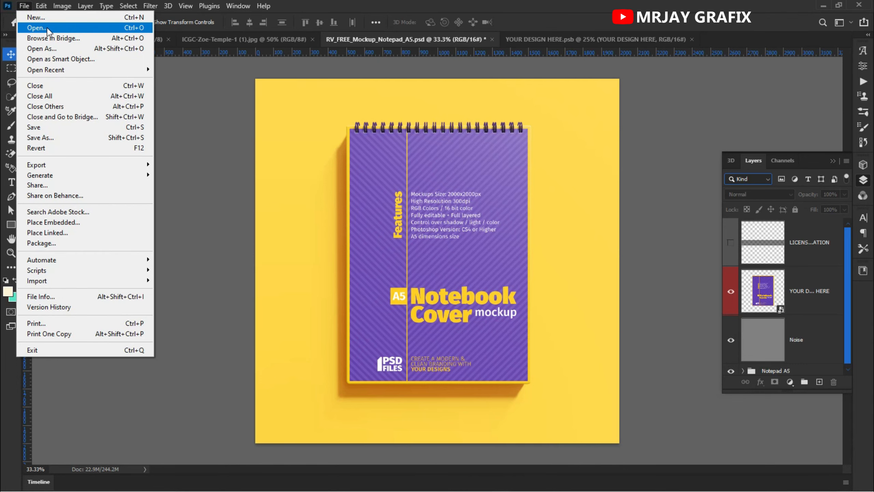
click(43, 16)
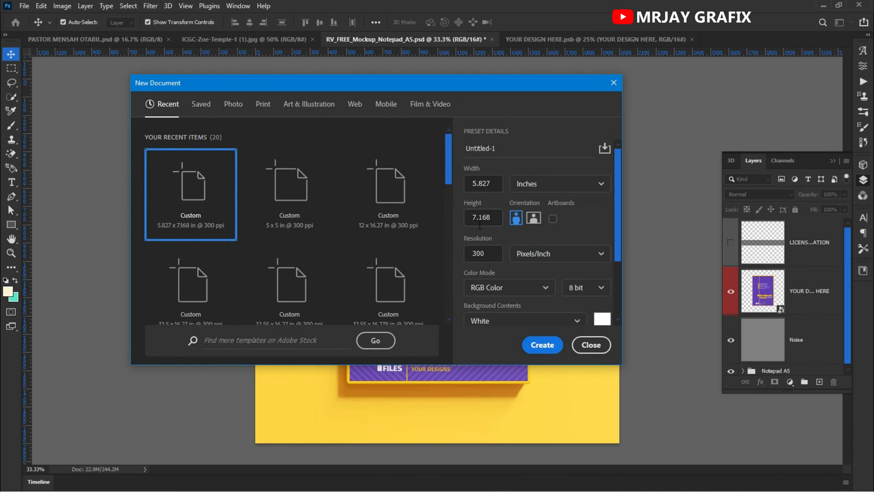
drag(478, 216, 459, 218)
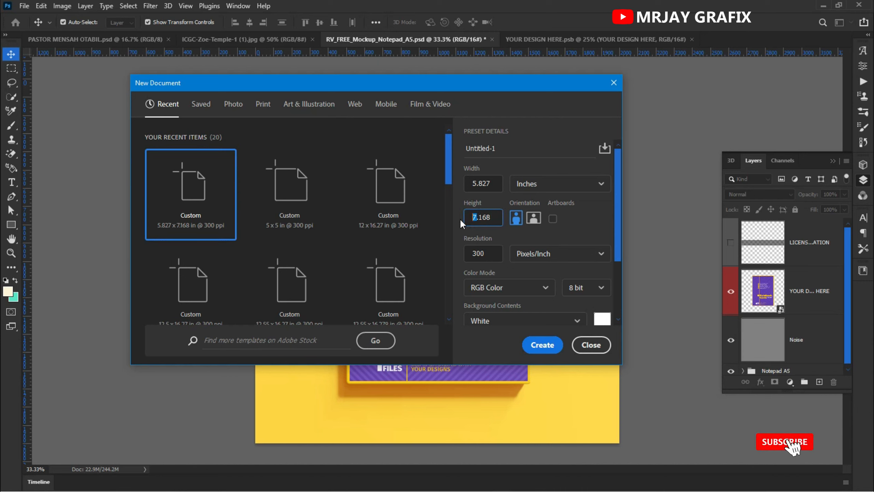
text(8)
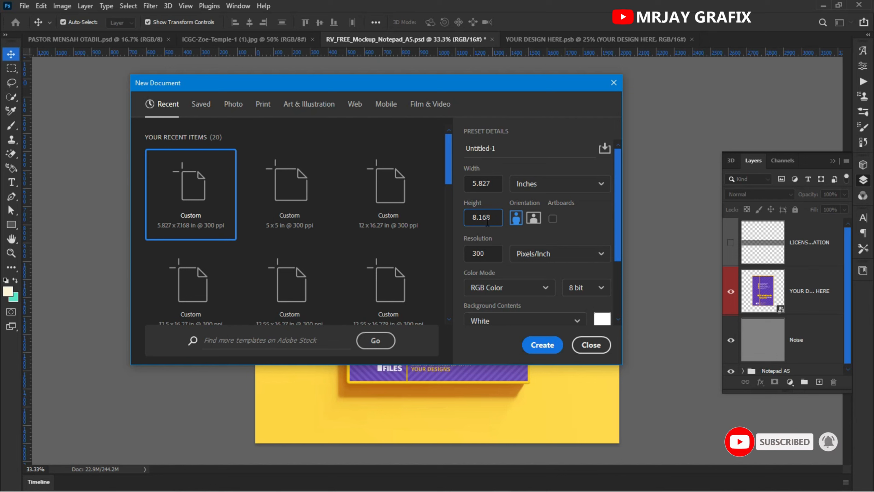
drag(478, 217, 499, 220)
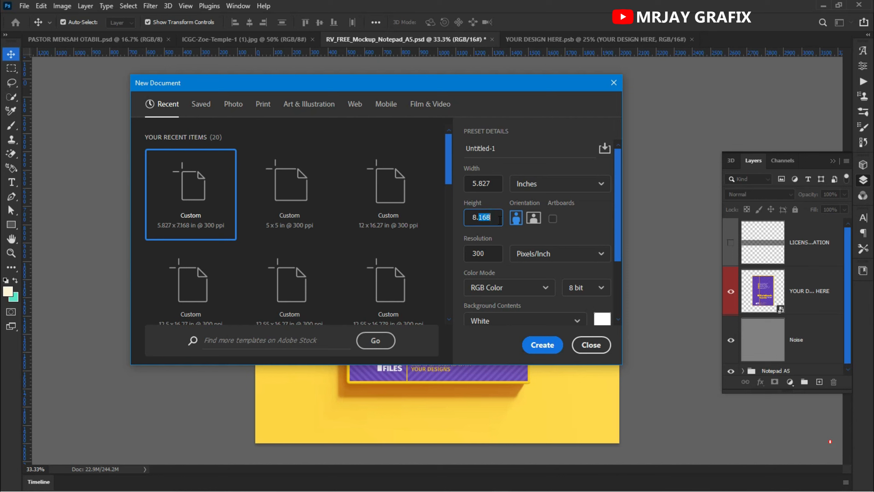
text(267)
click(542, 345)
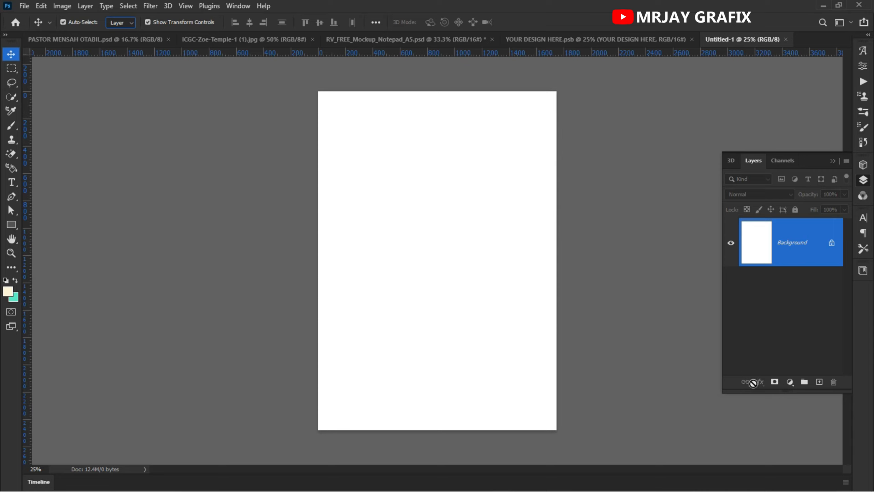
click(789, 381)
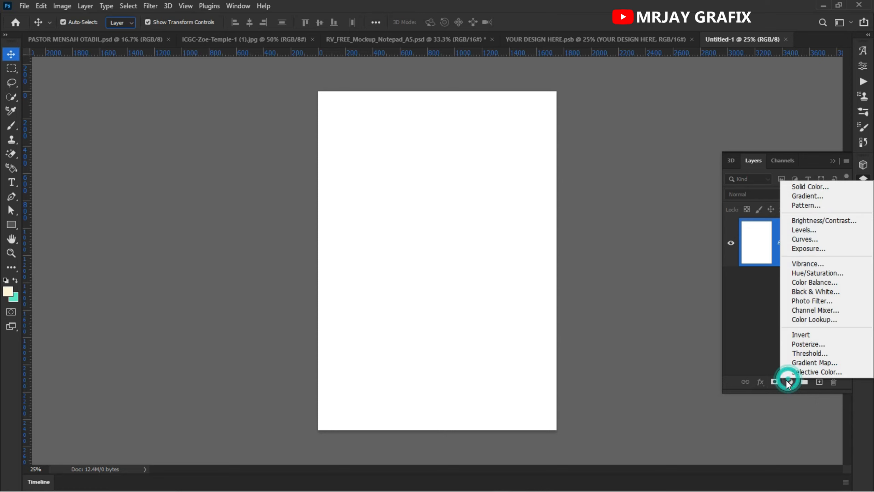
click(798, 189)
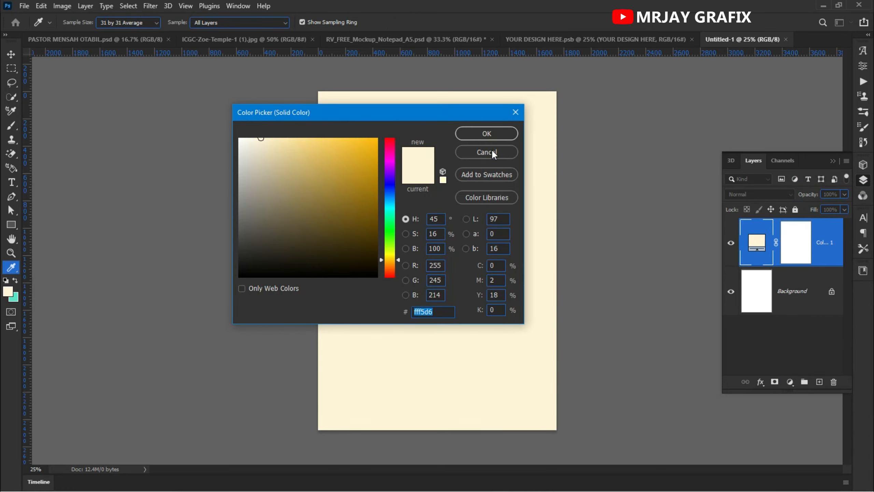
click(492, 153)
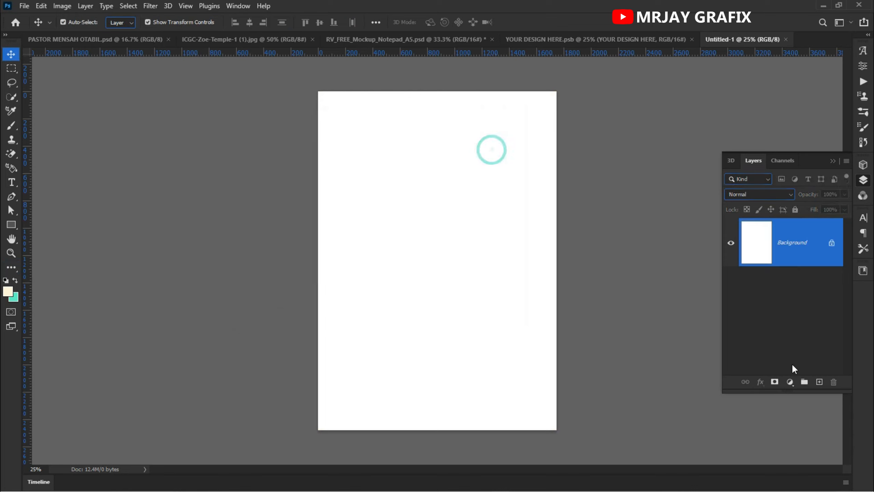
- Add a Solid Color fill layer in dark green 0a4501 above the background and lock it
click(790, 382)
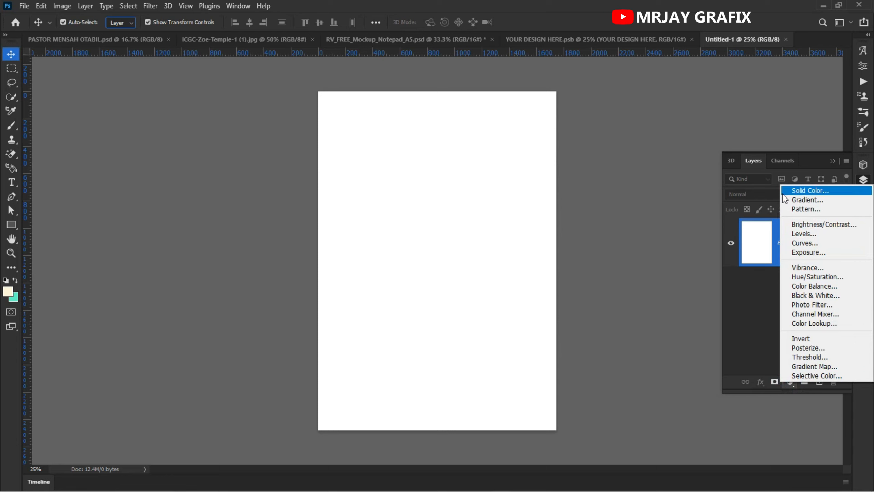
click(801, 191)
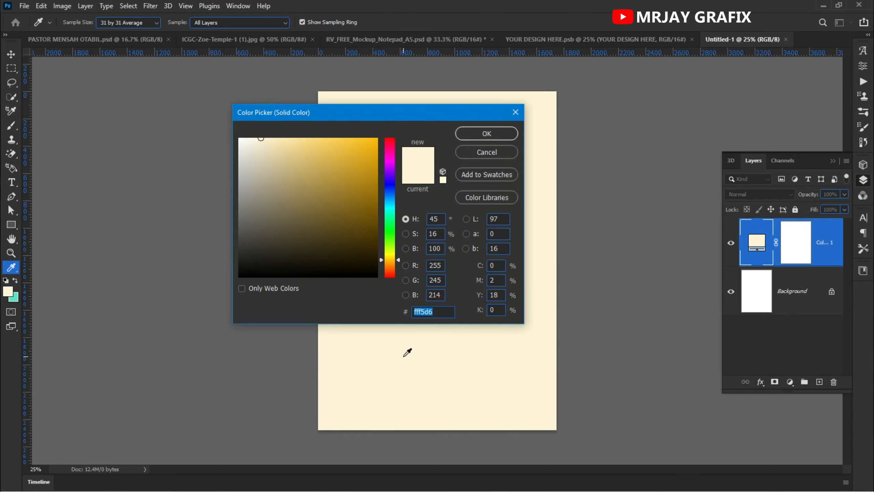
text(0)
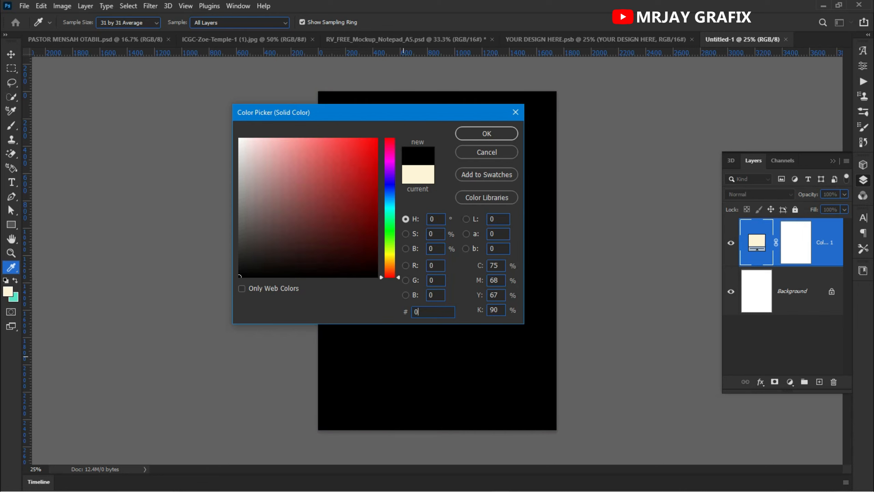
text(a)
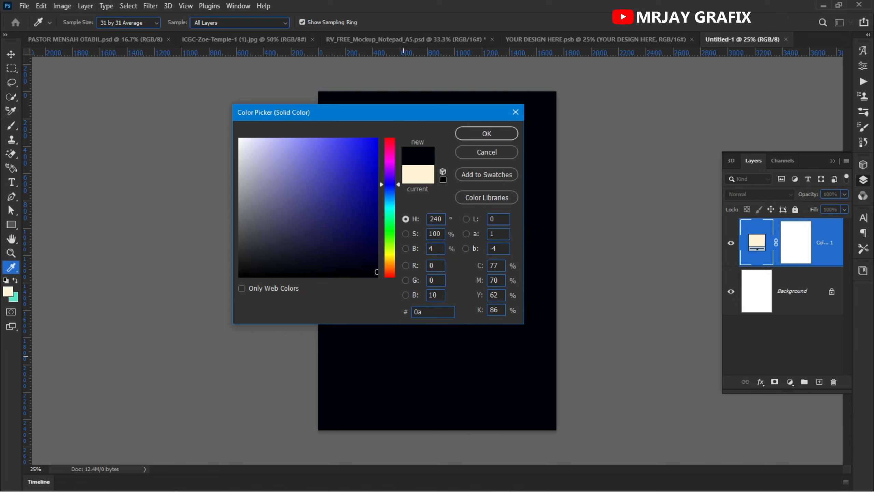
text(4501)
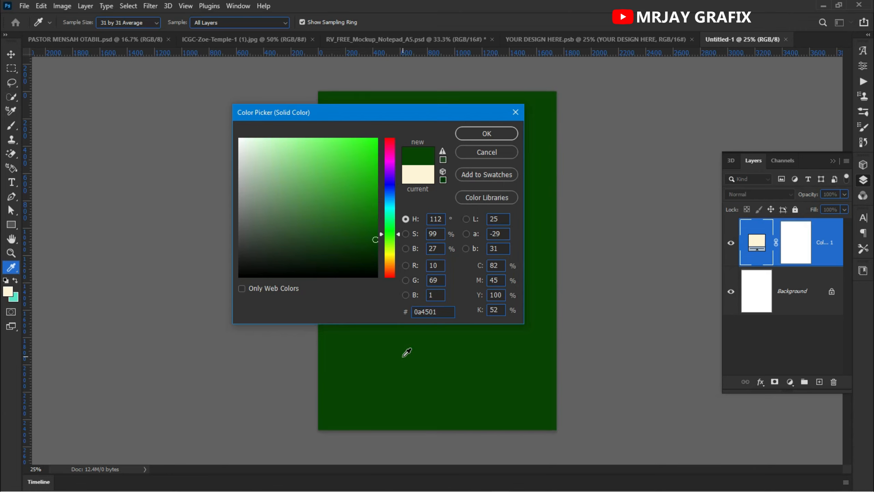
click(476, 135)
scroll(367, 286, up, 1)
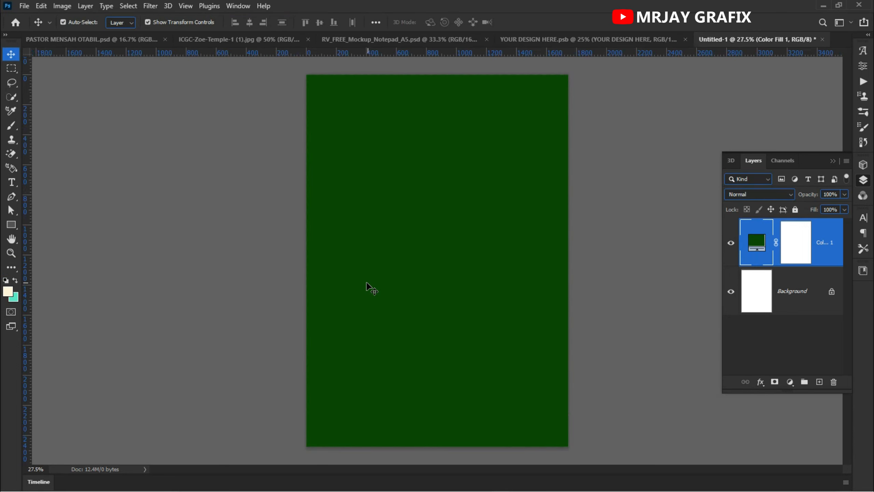
click(795, 210)
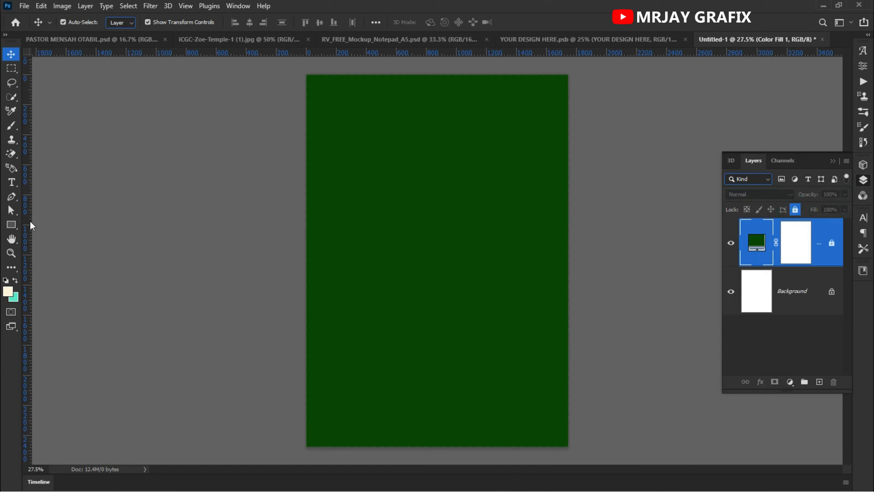
- Draw a cream rectangle about 1745 by 844 px across the full page width in the upper half
click(12, 225)
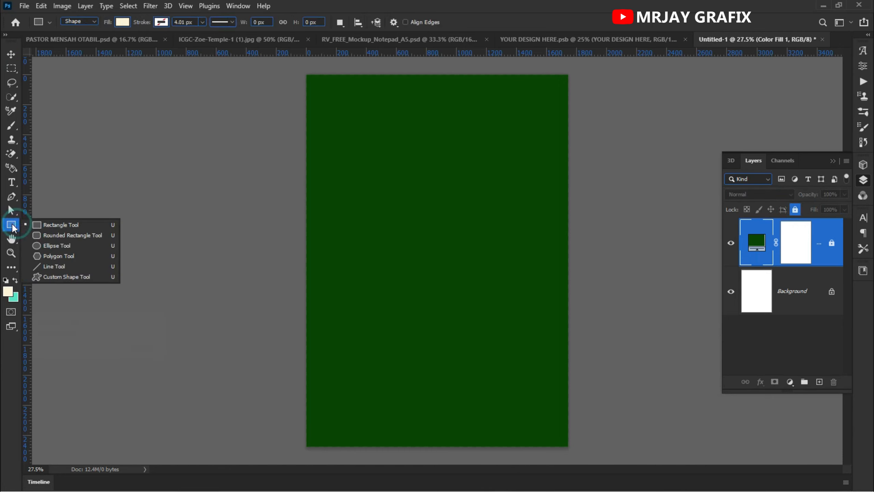
click(58, 224)
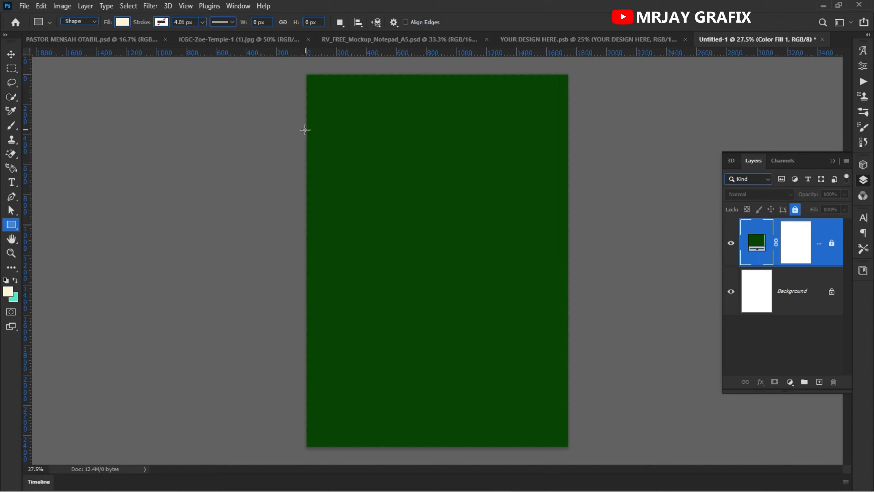
drag(306, 128, 568, 255)
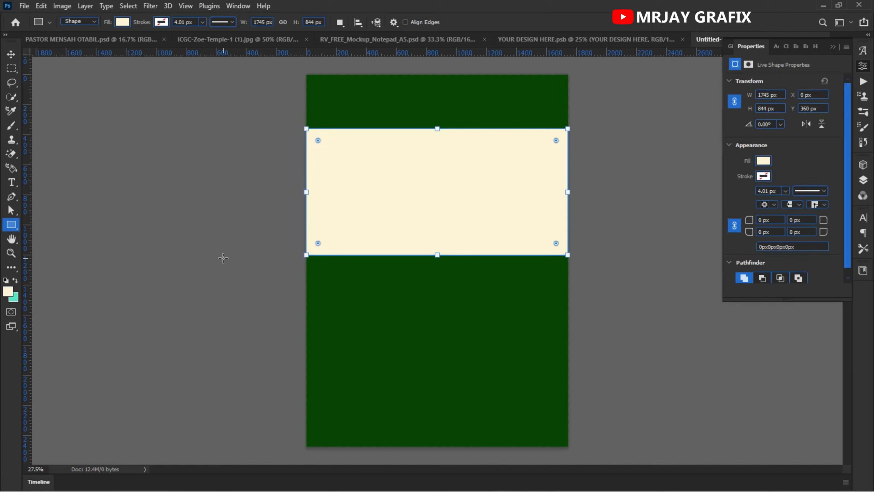
key(v)
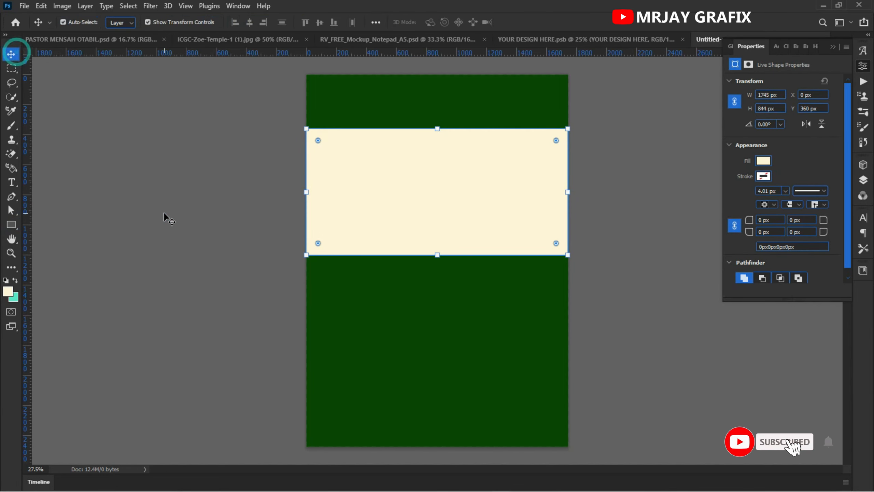
click(165, 215)
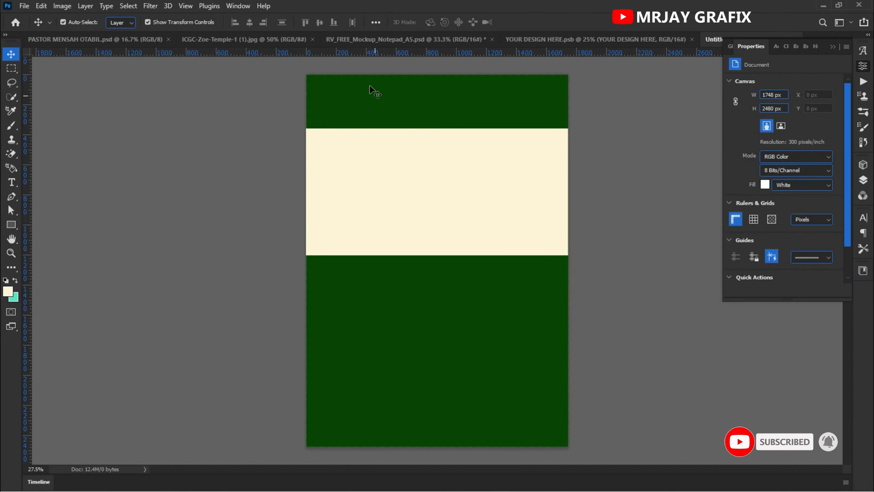
click(24, 6)
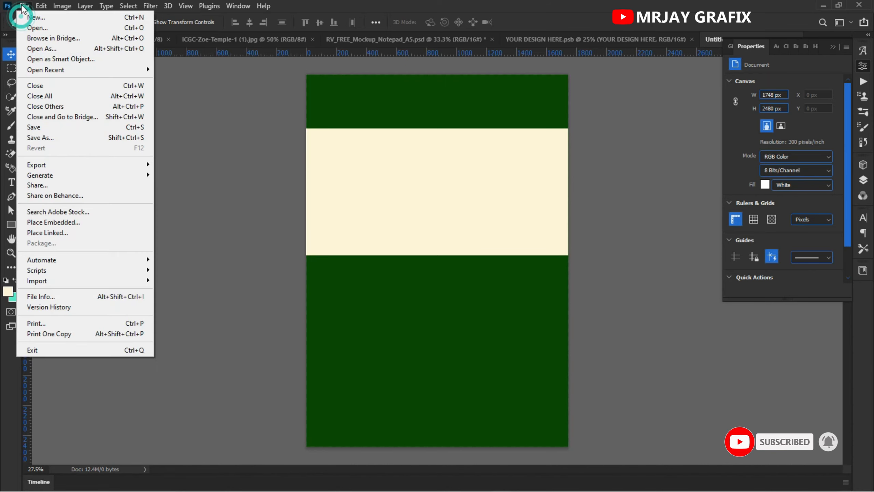
click(36, 28)
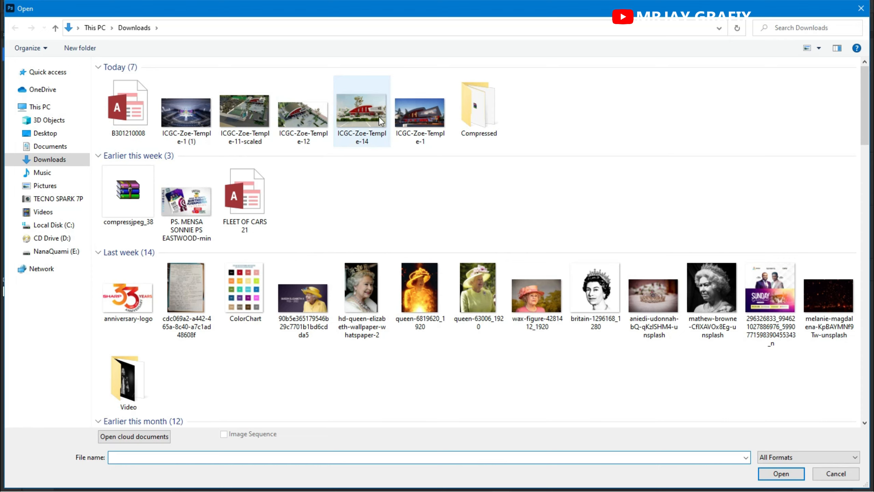
double_click(358, 119)
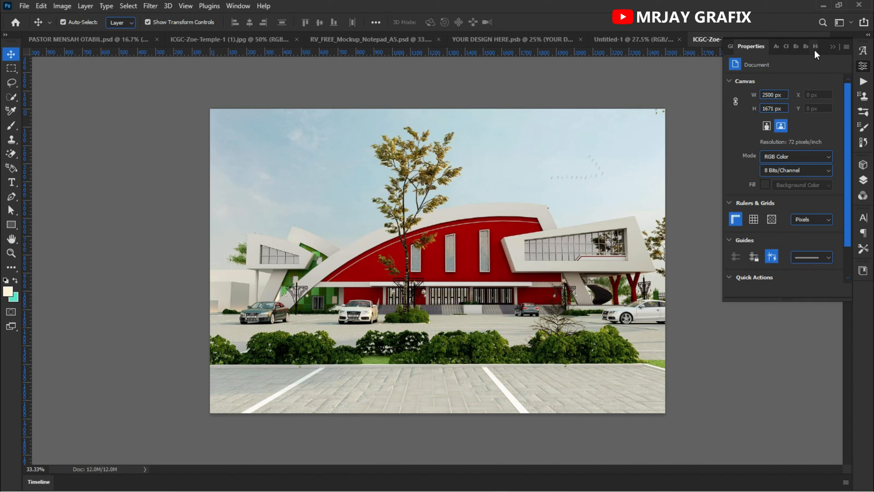
click(830, 46)
click(821, 39)
- Open the recent file ICGC-Zoe-Temple-11-scaled.jpg, copy its image into the Untitled-1 cover document and close the source file
click(14, 27)
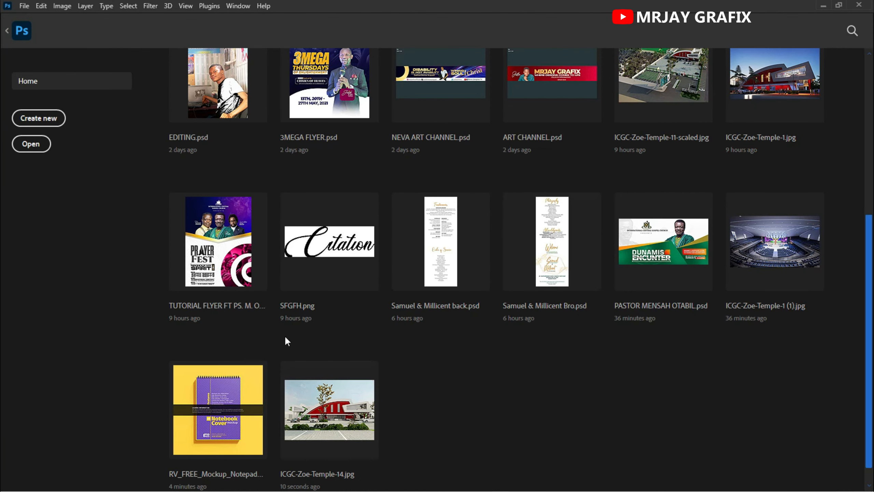
scroll(492, 269, up, 3)
click(647, 211)
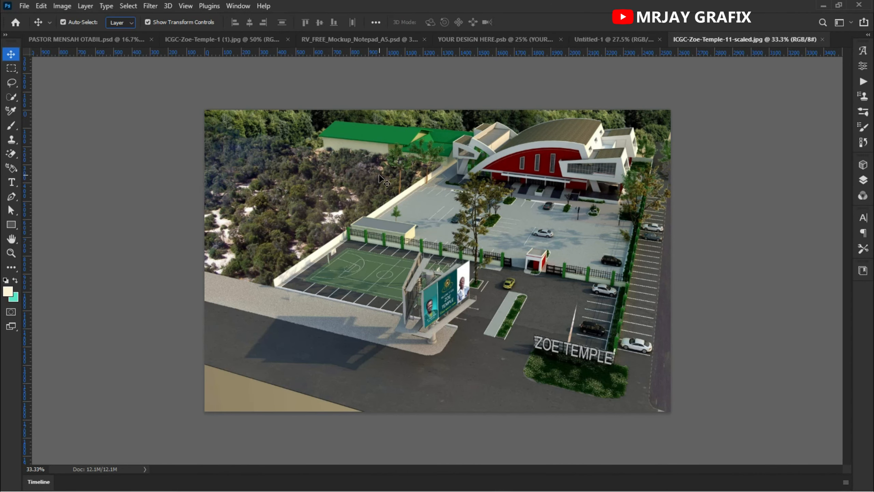
drag(577, 44, 412, 192)
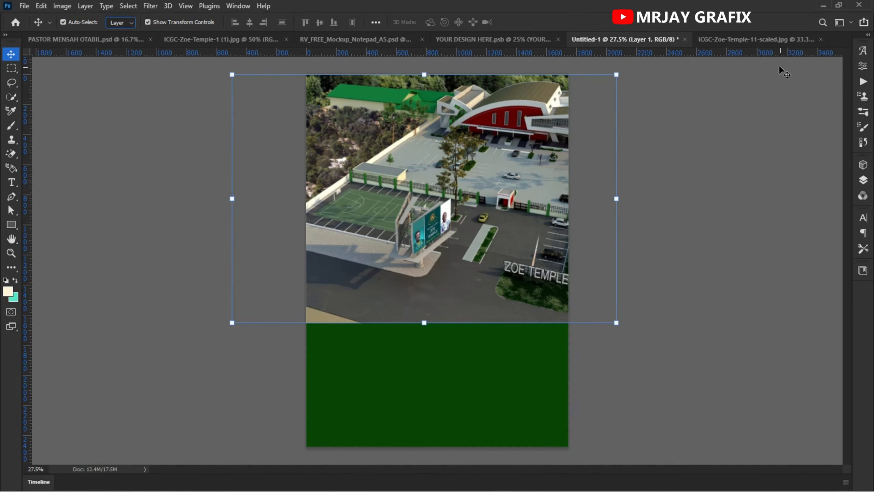
click(780, 40)
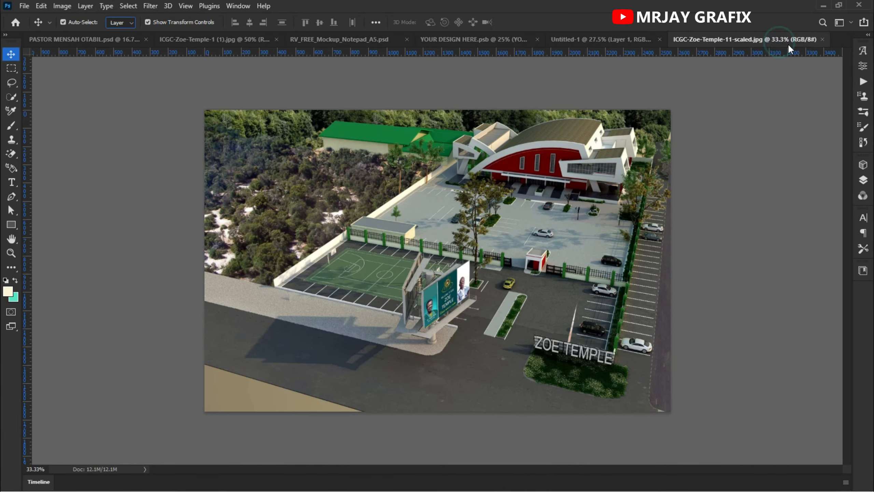
click(822, 39)
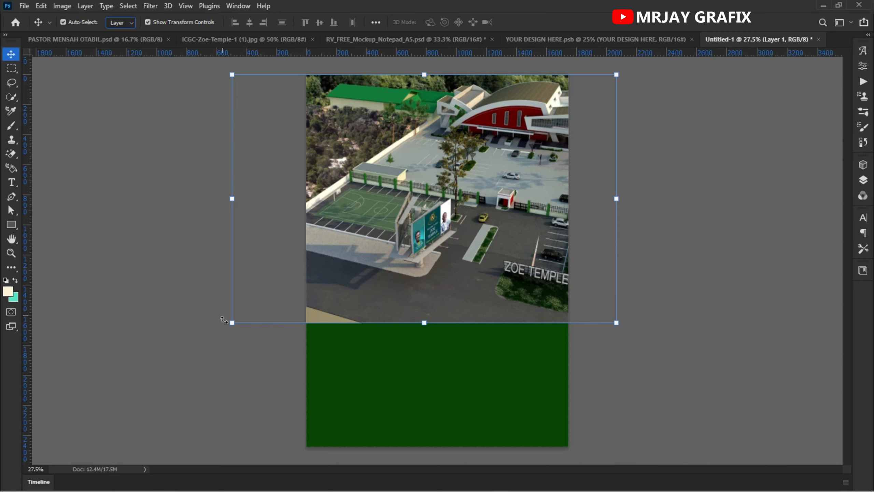
- Scale the aerial photo down slightly and shift it to sit over the cream rectangle
drag(232, 322, 281, 301)
key(Return)
drag(508, 193, 489, 193)
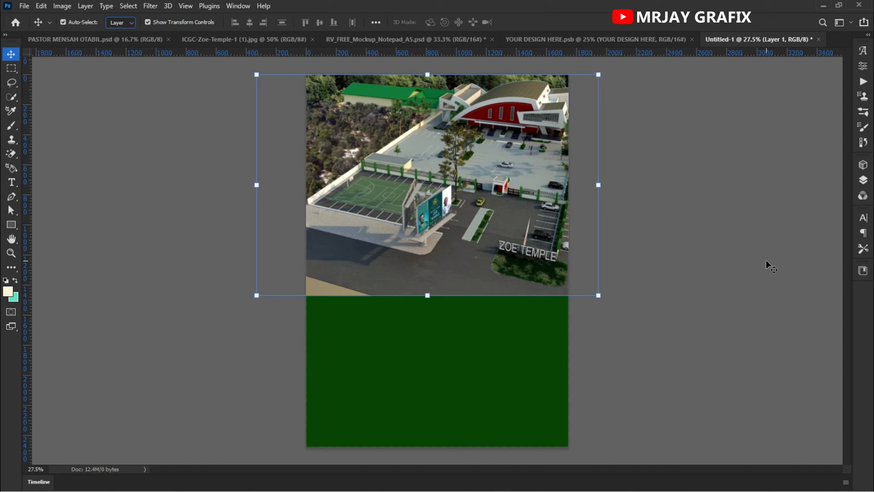
- Clip the aerial photo layer to the cream Rectangle 1 layer beneath it
click(863, 180)
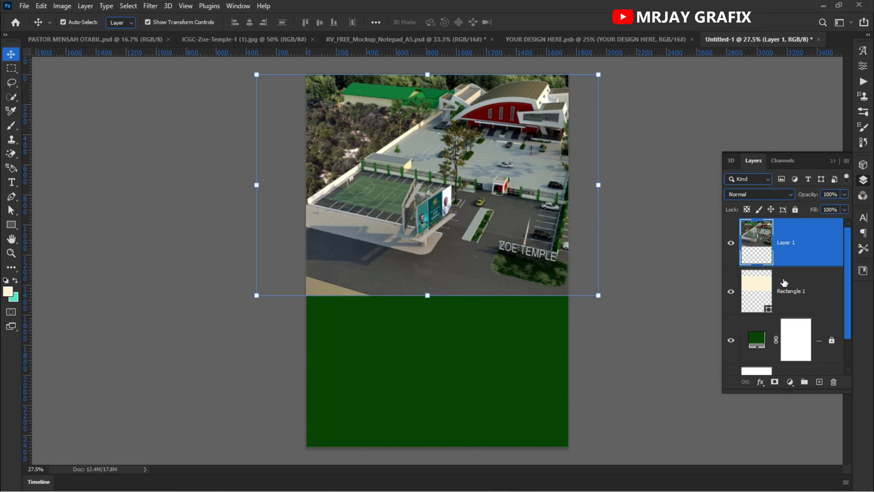
click(782, 282)
click(781, 249)
alt+click(778, 264)
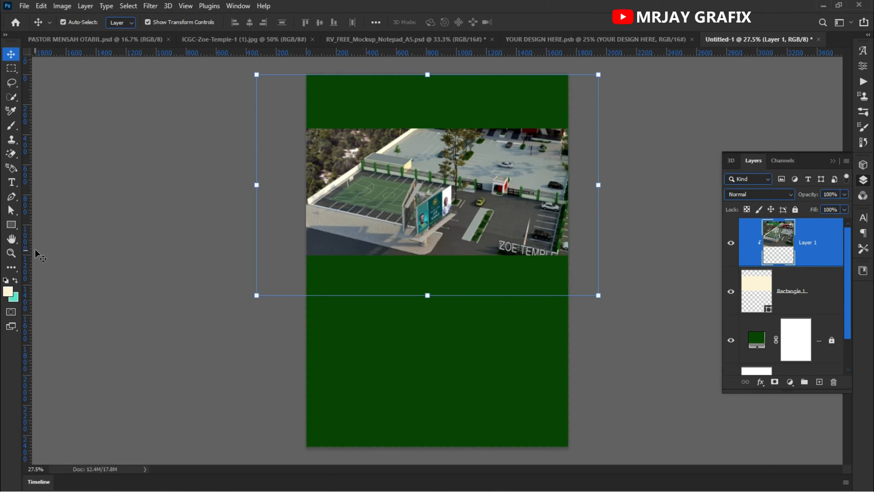
- Reposition the clipped photo within its rectangle so the whole red and white temple building is in frame
click(121, 210)
click(364, 230)
drag(365, 230, 380, 220)
click(260, 210)
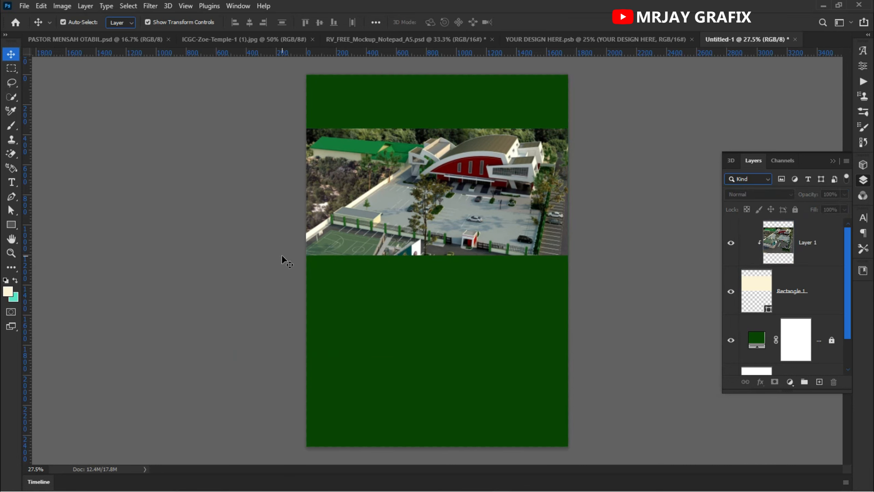
- Draw a thin cream rectangle about 1771 px wide along the photo's lower edge and stretch its height to about 78 px
click(10, 228)
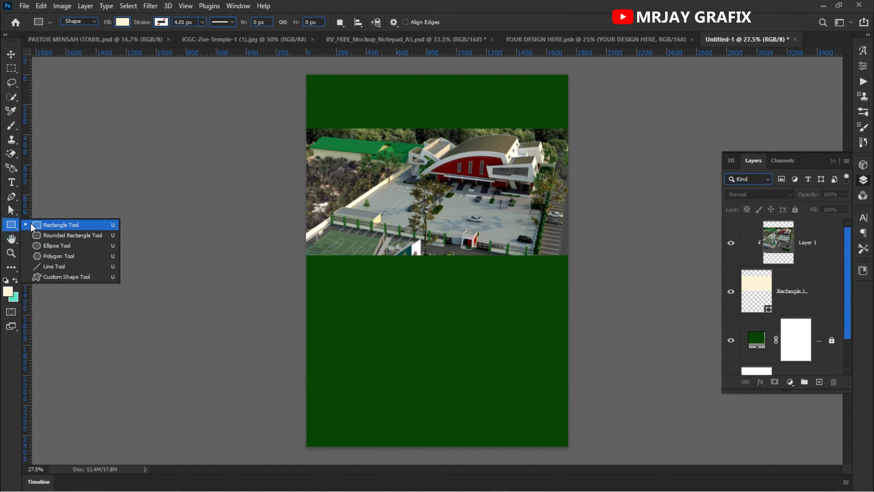
click(47, 228)
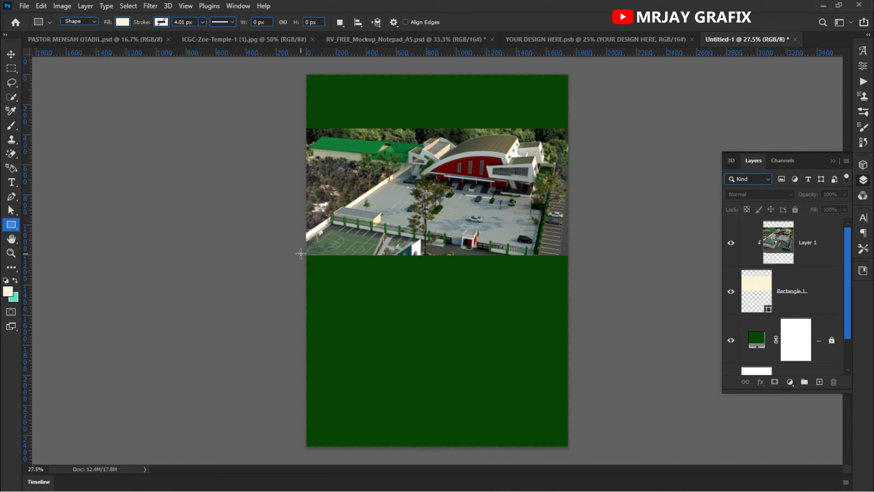
drag(304, 249, 569, 258)
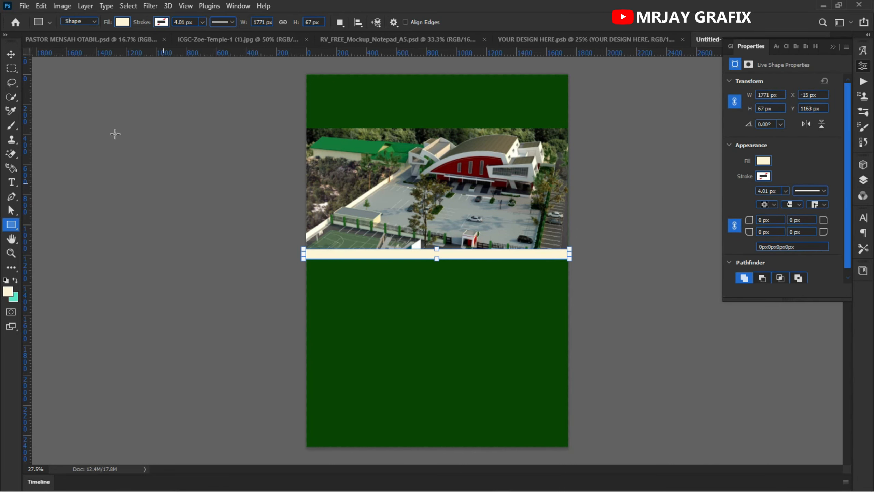
click(10, 55)
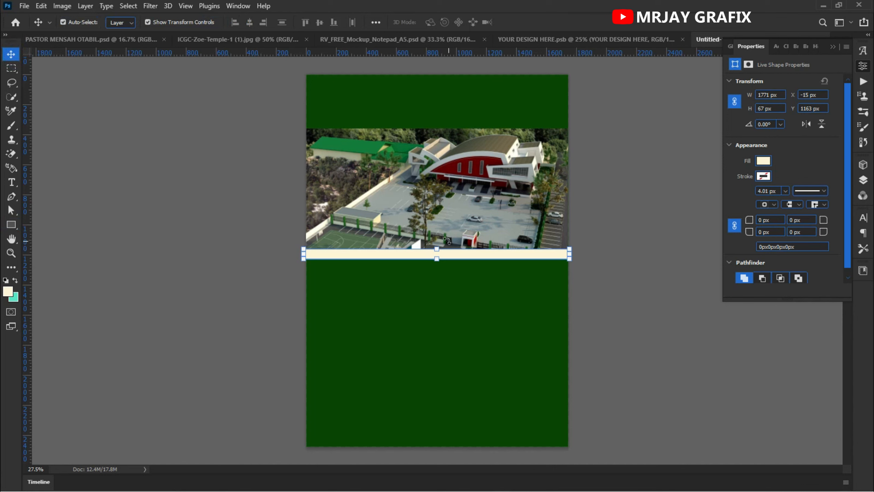
click(437, 247)
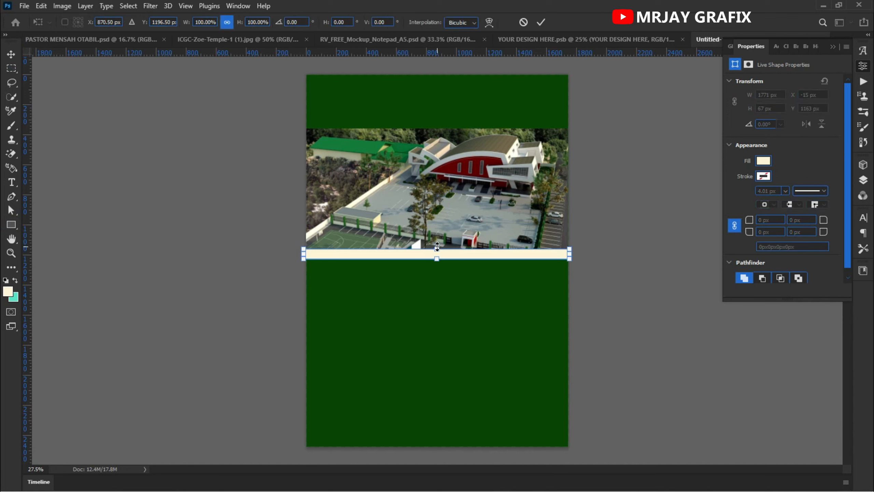
drag(437, 246, 434, 246)
key(Return)
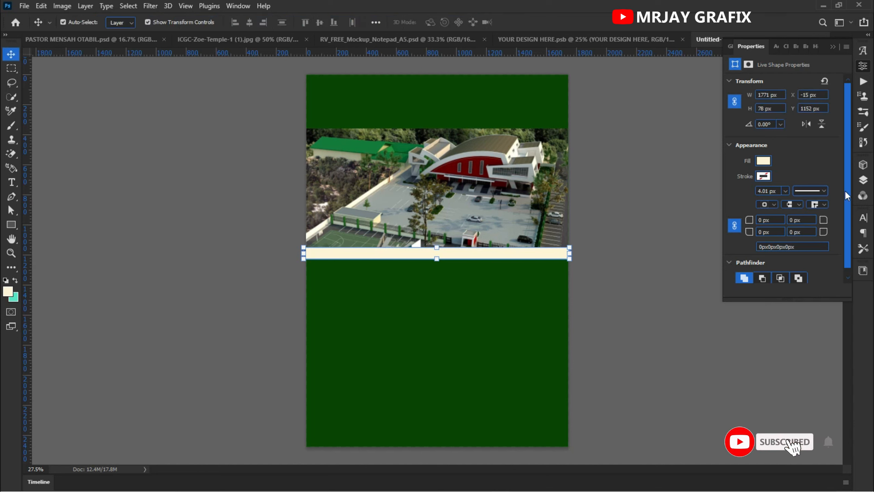
- Add a Gradient Overlay to the thin strip's Rectangle 2 layer and set the gradient angle to 0°
click(864, 180)
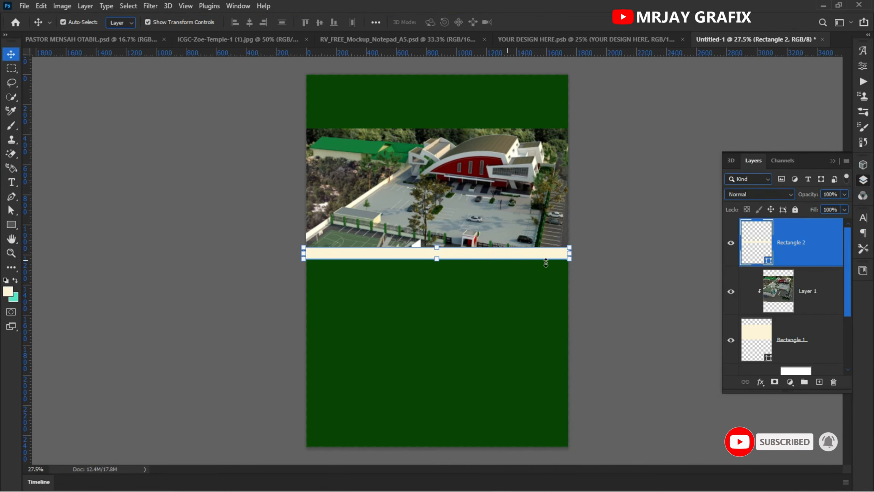
click(760, 385)
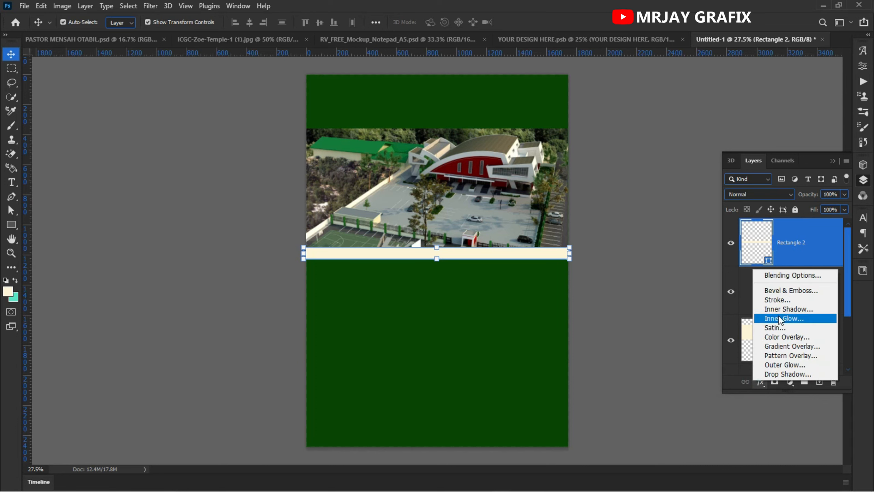
click(782, 346)
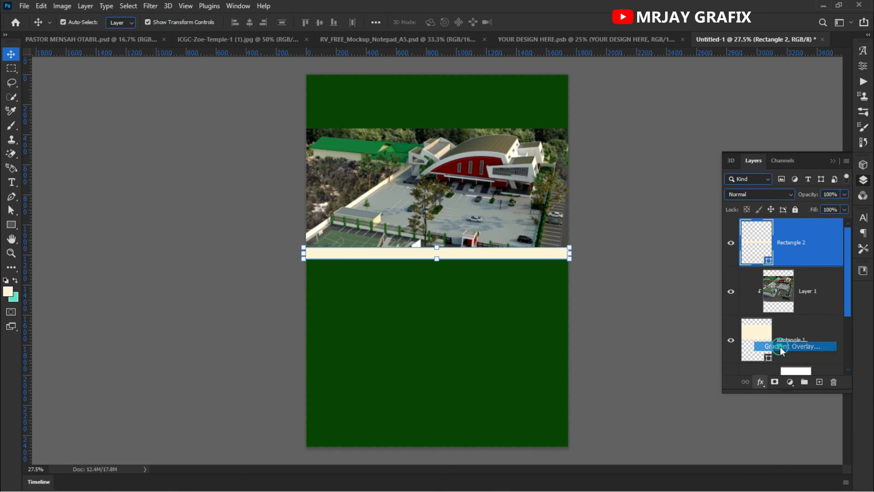
drag(439, 222, 673, 178)
click(504, 317)
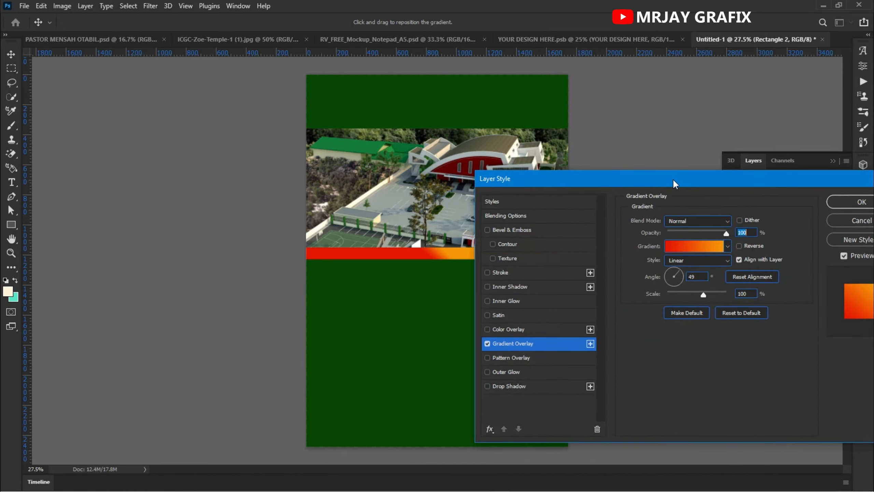
click(680, 277)
drag(681, 277, 727, 276)
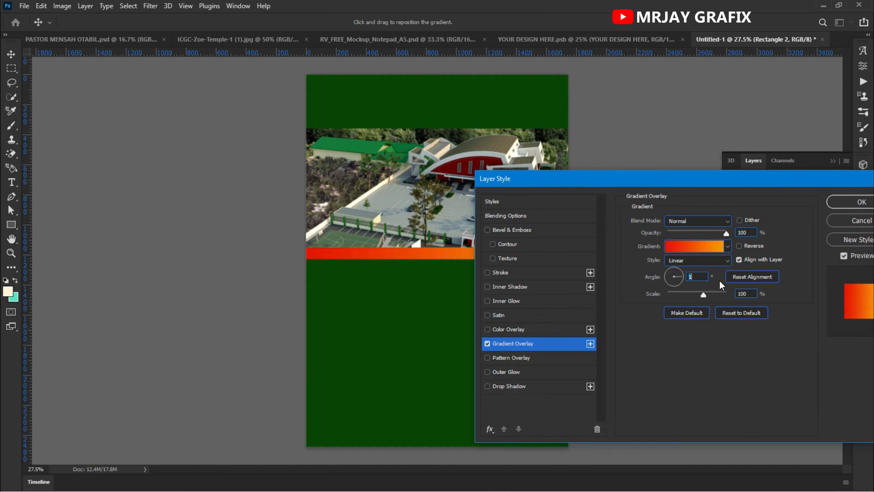
key(Down)
click(657, 306)
- Set the overlay gradient's red starting colour stop to orange f9a539
click(676, 247)
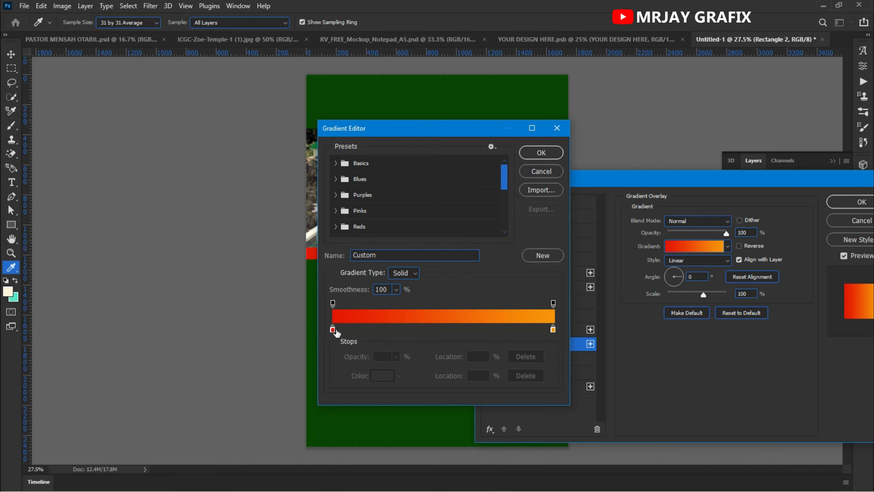
click(332, 330)
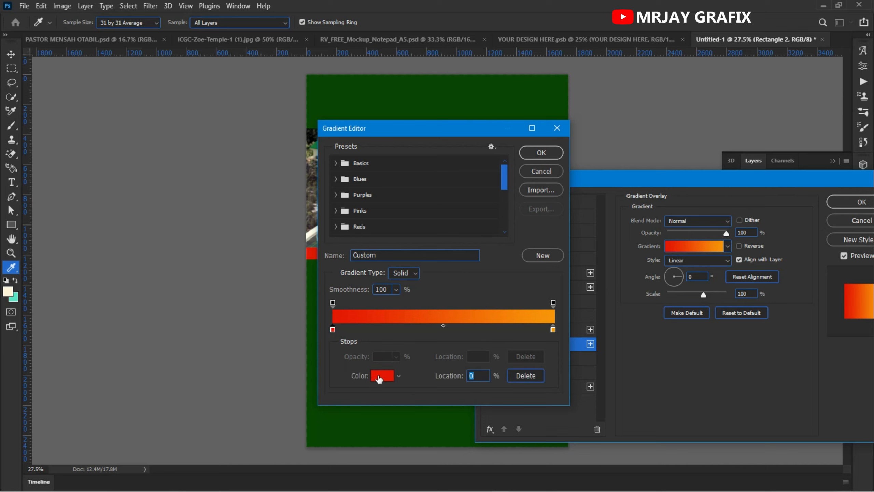
click(378, 375)
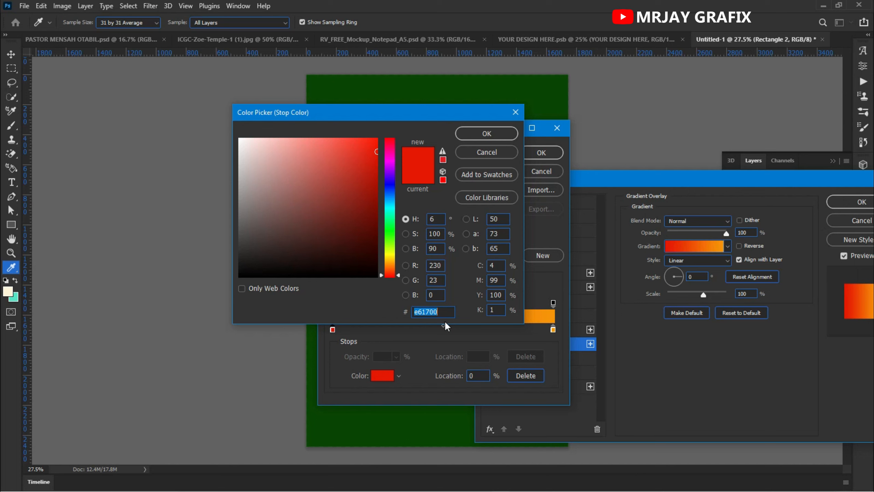
text(f)
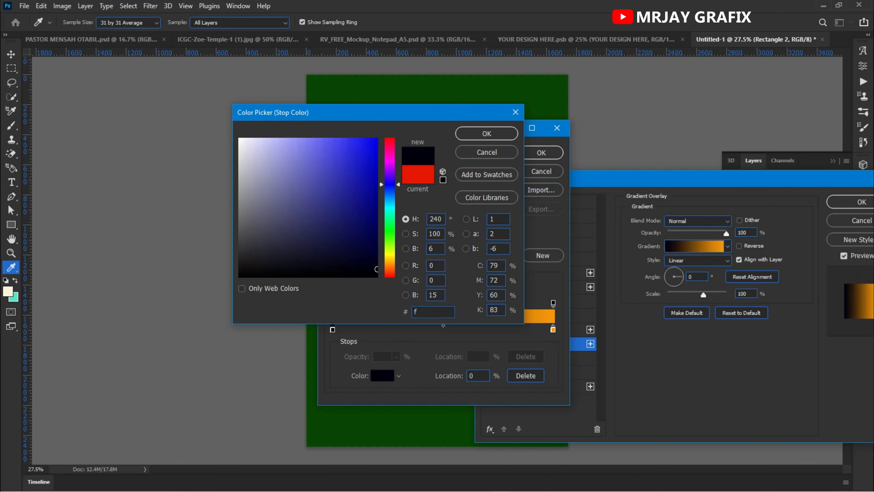
text(9)
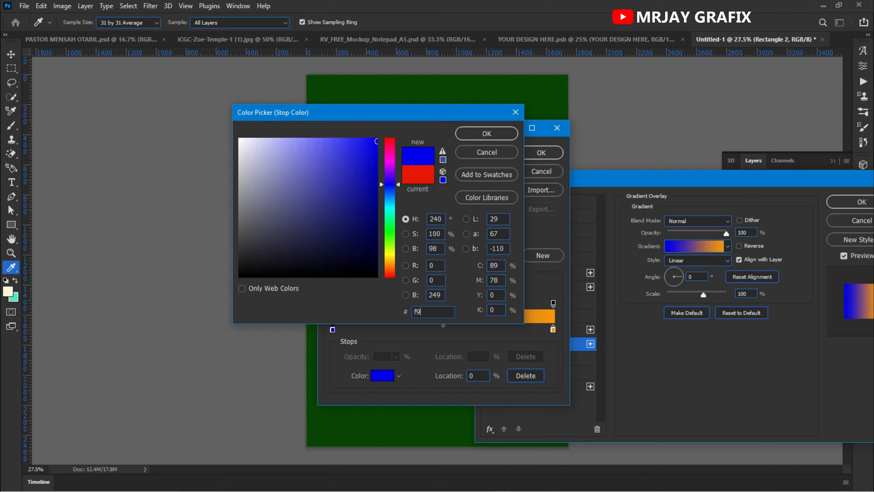
text(a)
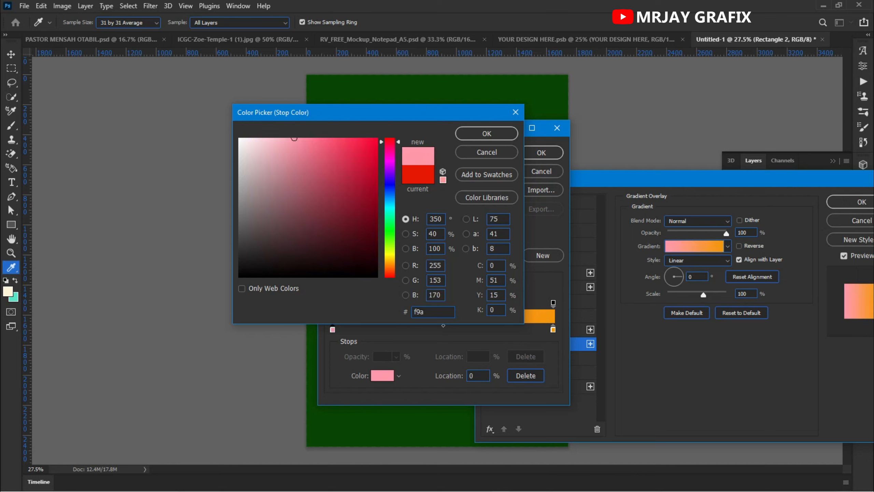
text(53)
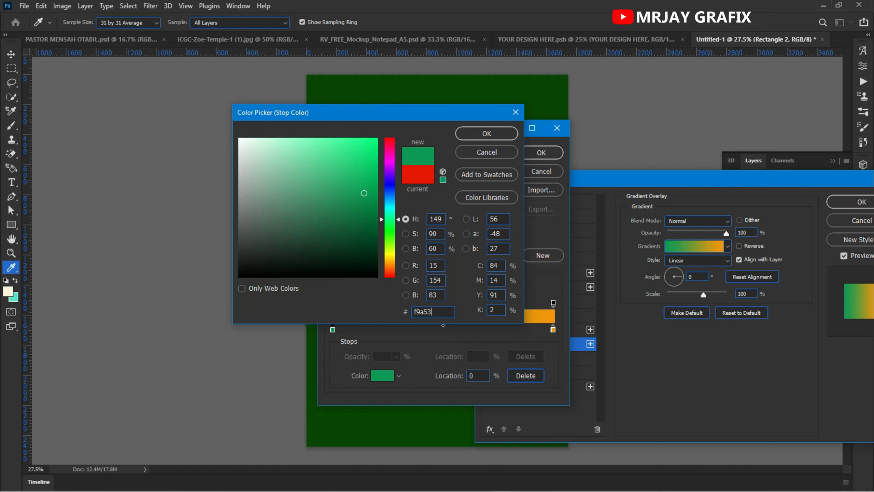
text(8)
key(BackSpace)
text(9)
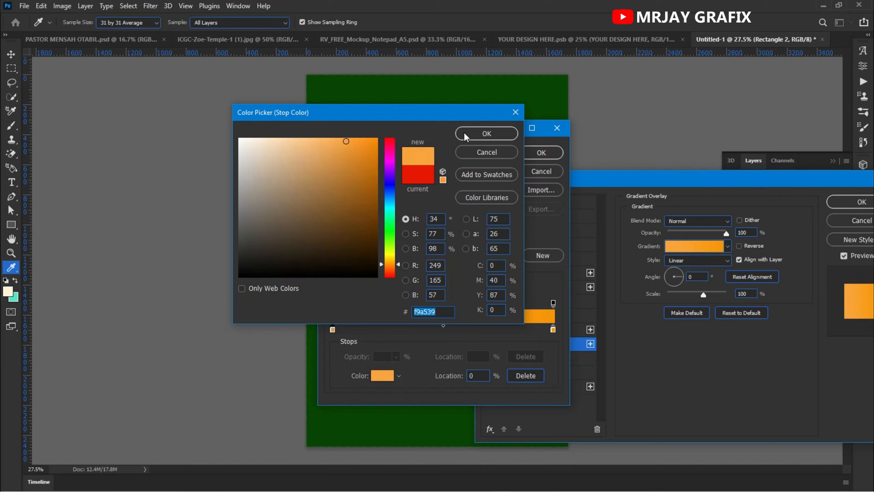
click(464, 132)
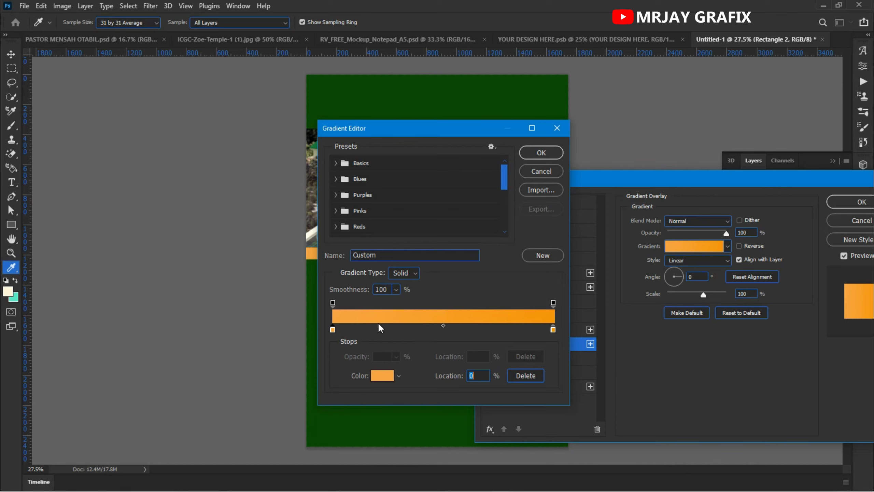
- Add a colour stop at 33% of the gradient and set its colour to cream fef0d1
click(406, 329)
click(404, 329)
click(379, 376)
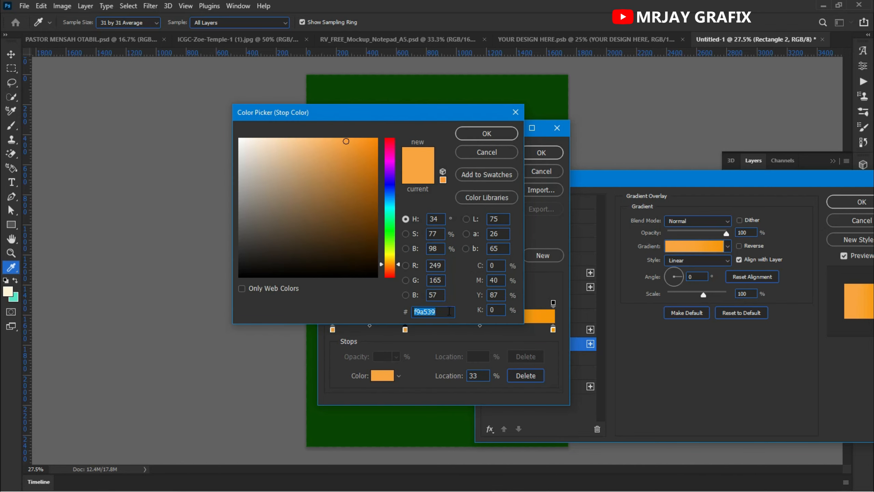
text(fe)
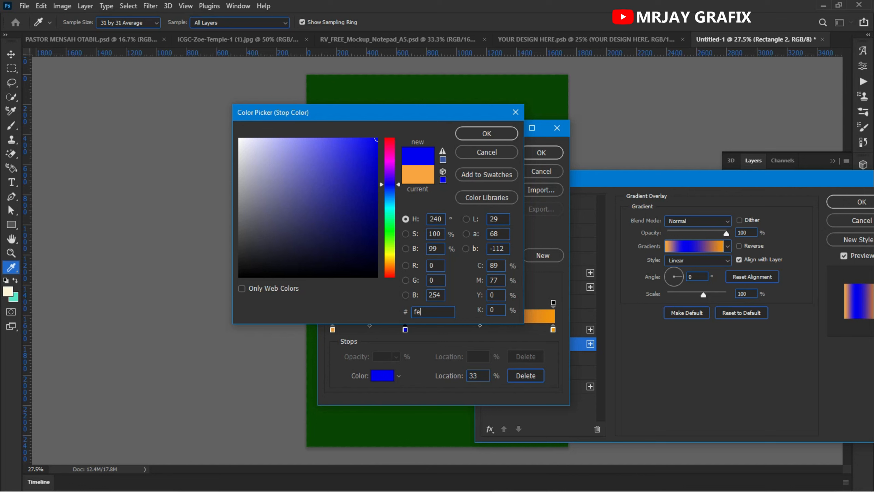
text(f)
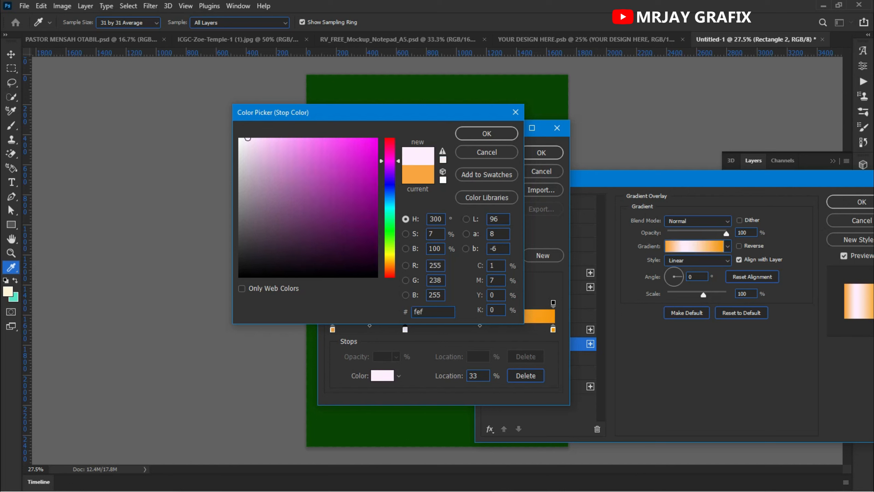
text(0)
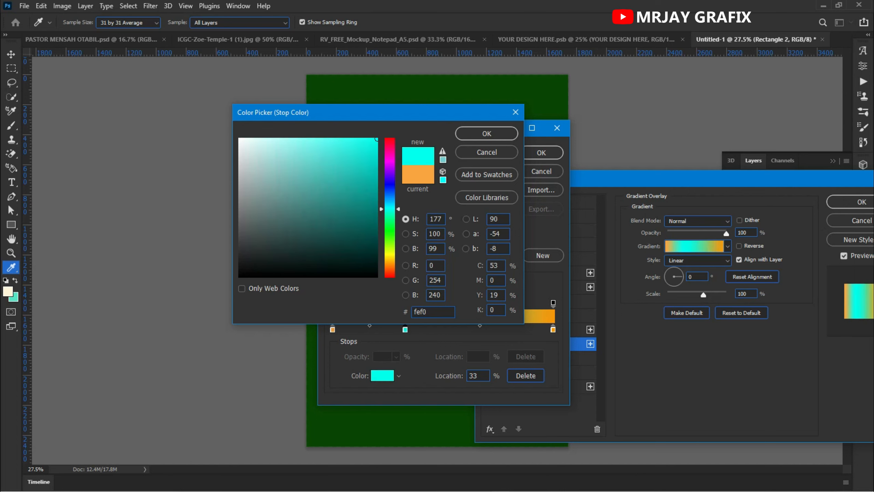
text(d1)
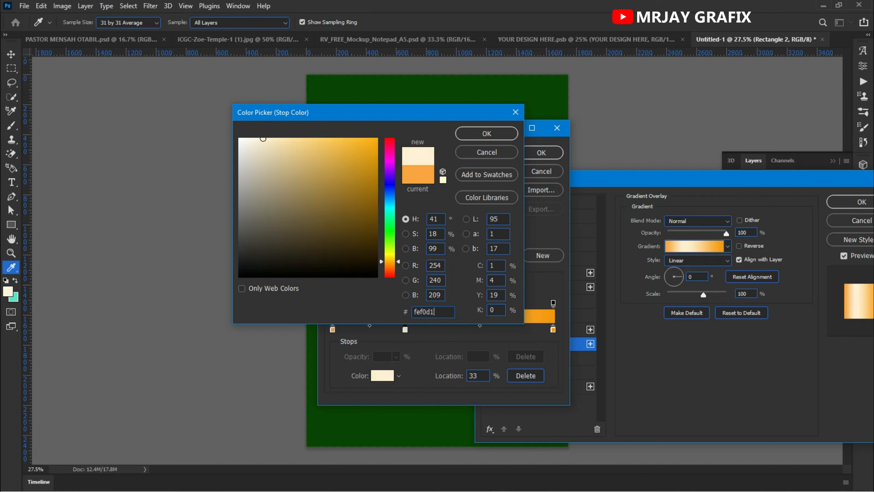
click(470, 134)
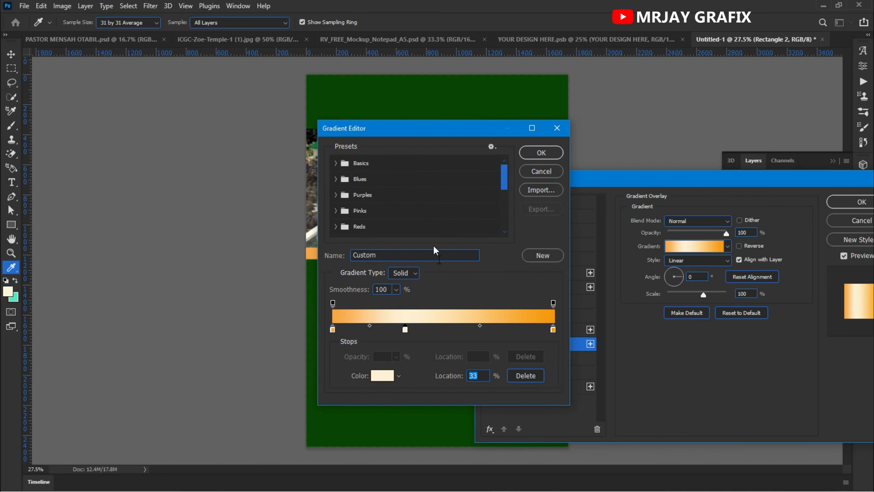
- Set the gradient's end colour stop at 100% to brown 795300
click(553, 330)
click(380, 376)
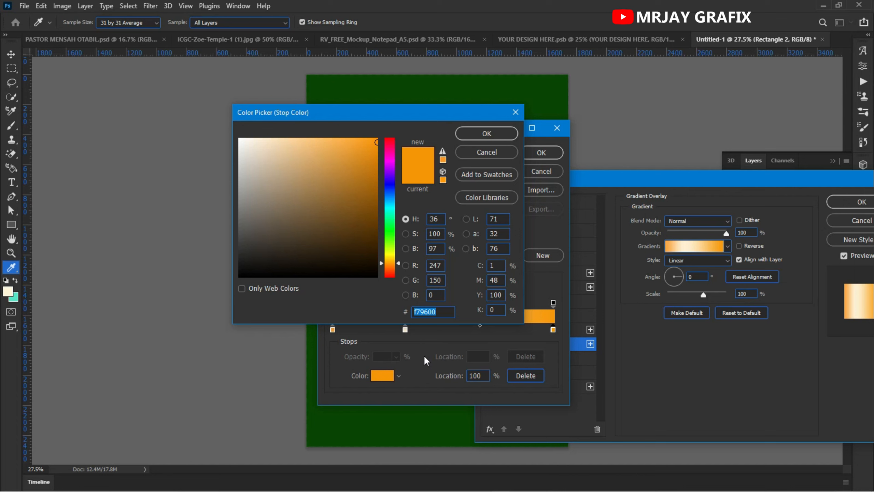
text(79)
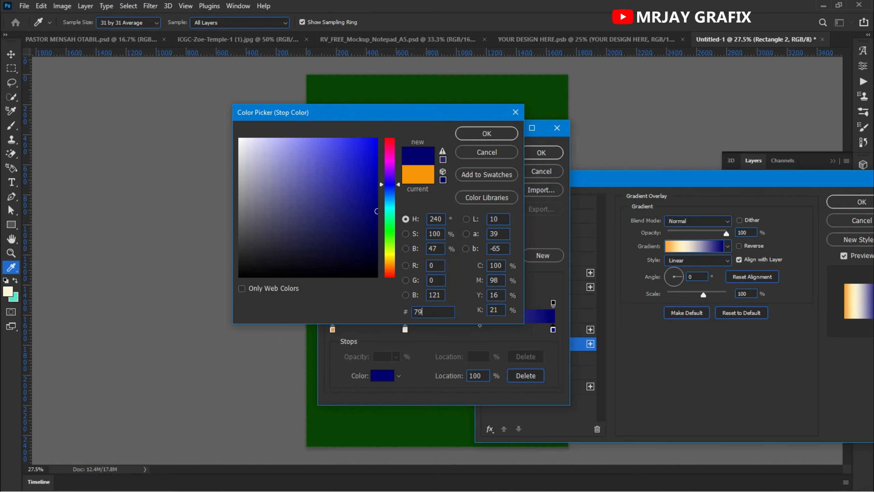
text(5)
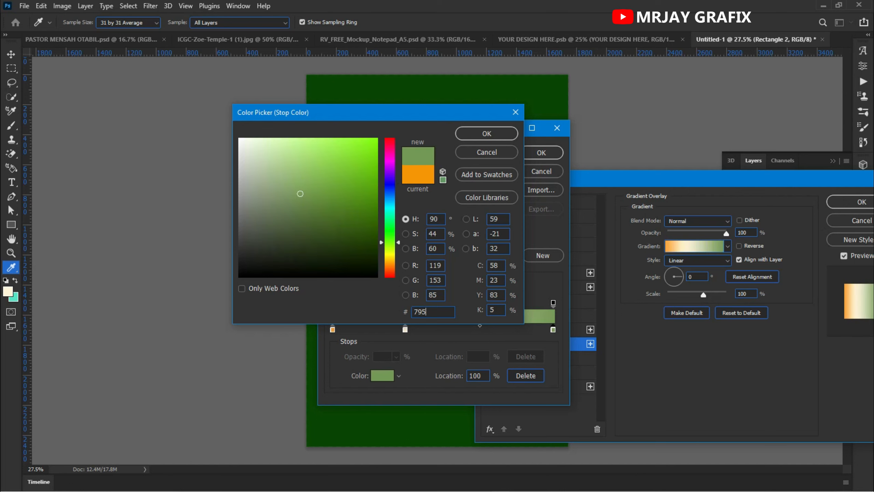
text(300)
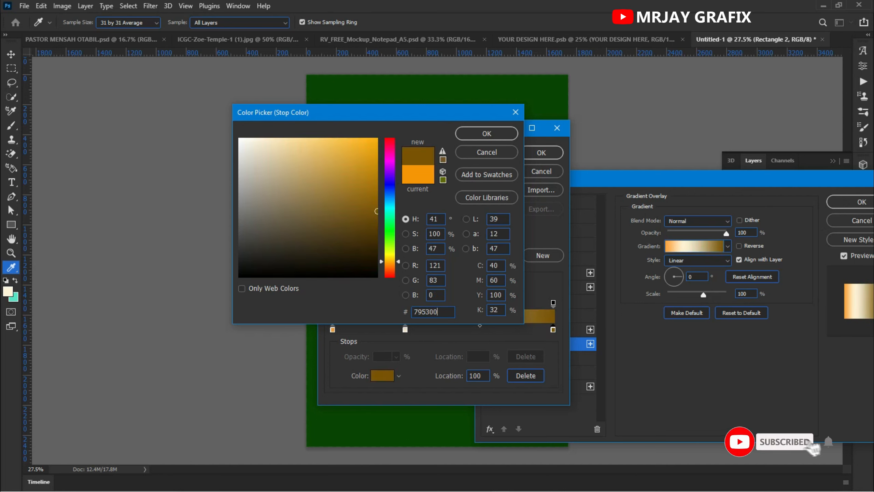
click(500, 136)
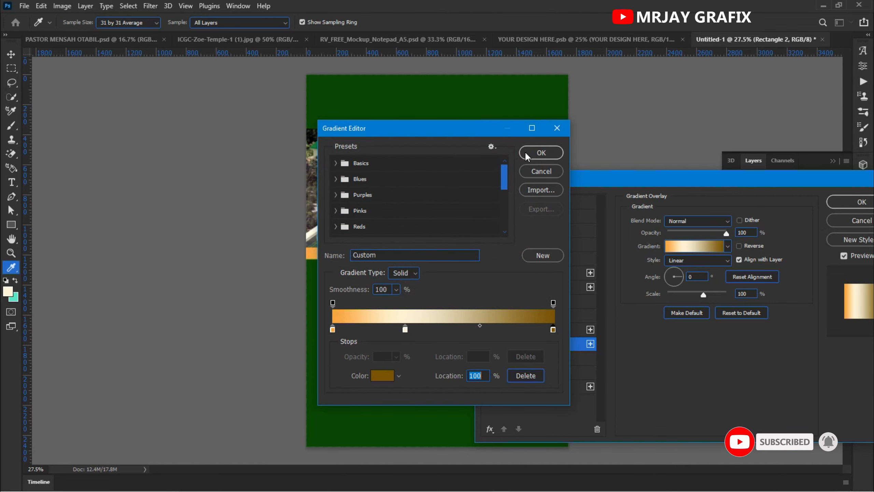
- Move the cream stop to 12% and add a matching orange stop at 33% of the gradient
drag(384, 129, 319, 137)
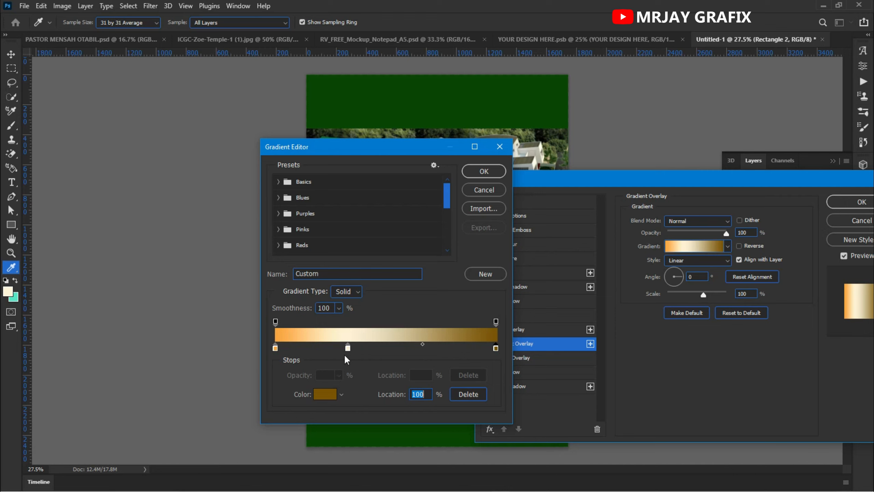
drag(348, 349, 303, 347)
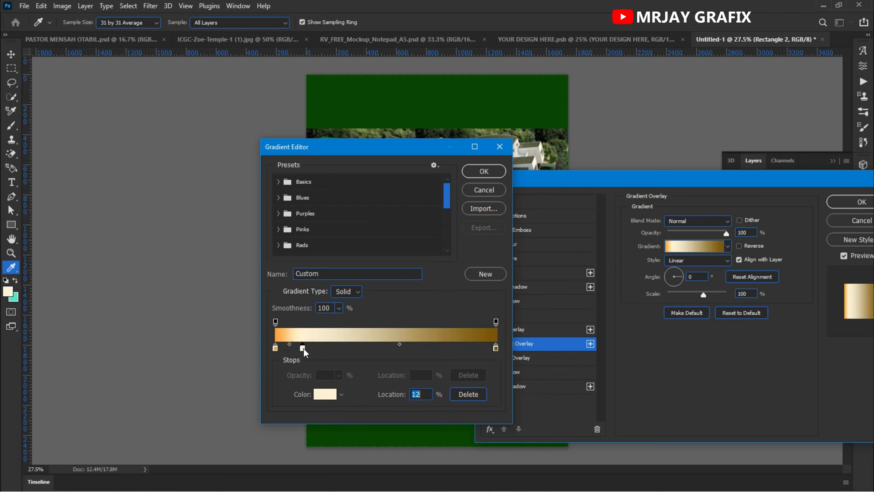
click(275, 347)
click(348, 349)
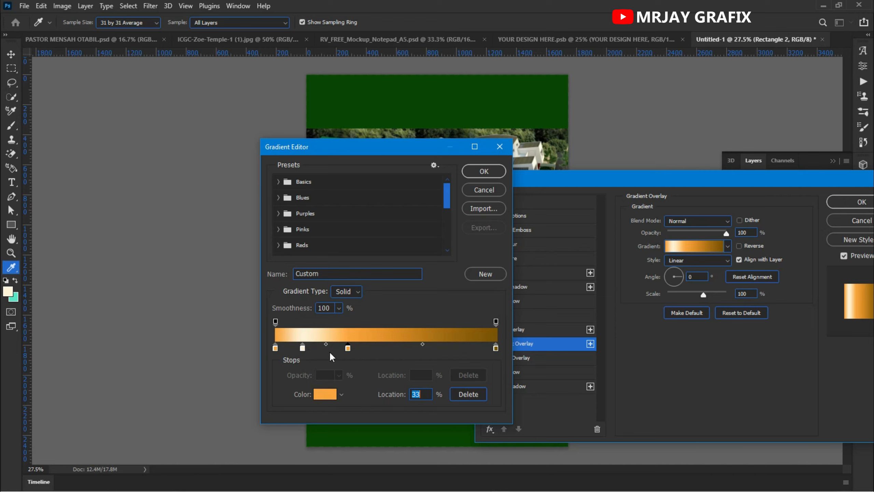
- Add a second cream stop at 76%, move the middle orange stop to 46%, and apply the gradient
click(303, 348)
click(427, 347)
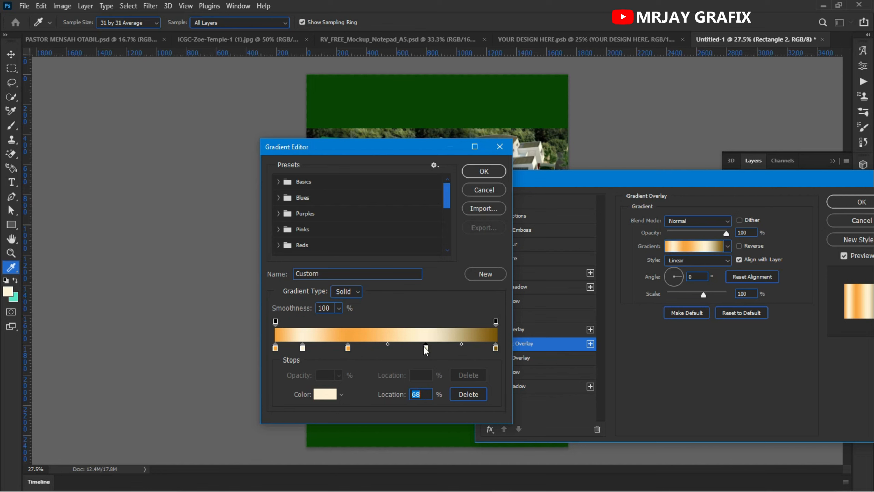
drag(426, 347, 445, 351)
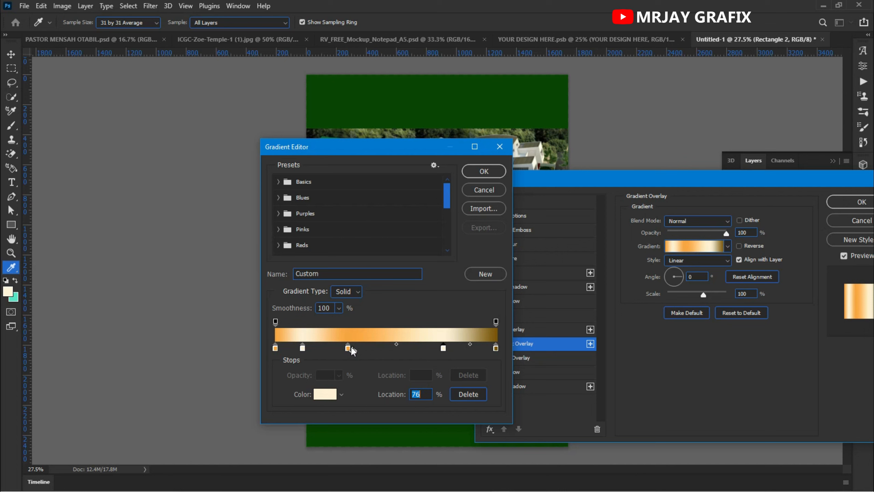
drag(348, 348, 378, 347)
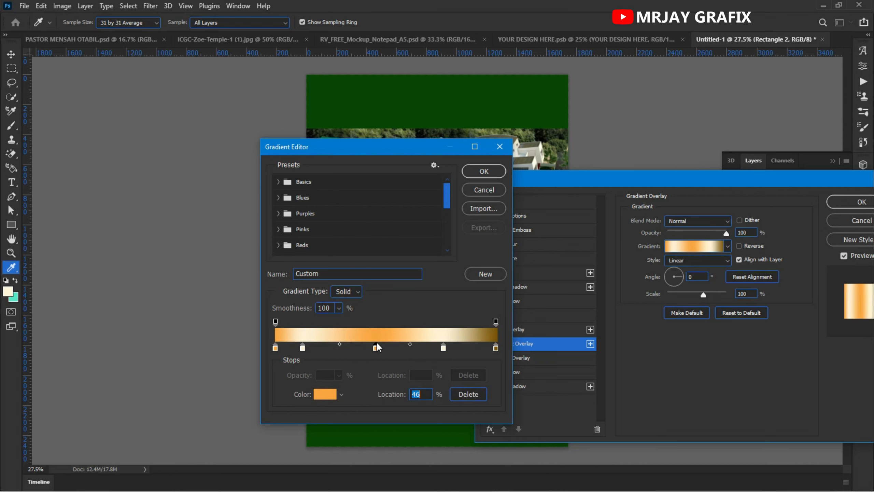
click(484, 171)
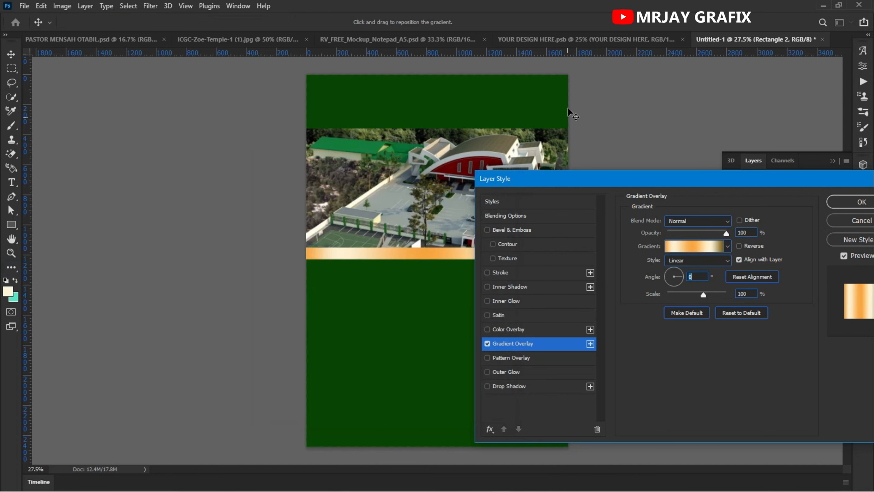
- Change the strip gradient's middle orange colour stop to f08700 and apply the edited gradient
drag(560, 176, 697, 183)
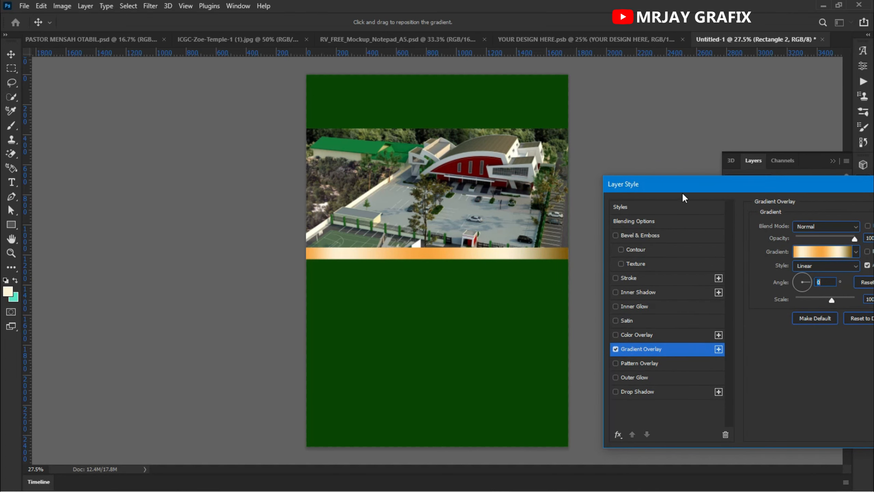
drag(680, 189, 148, 305)
click(277, 367)
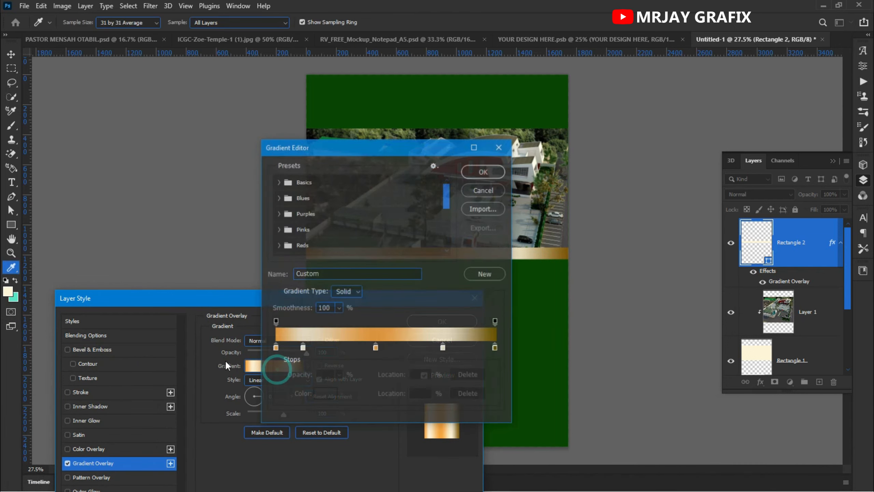
click(376, 346)
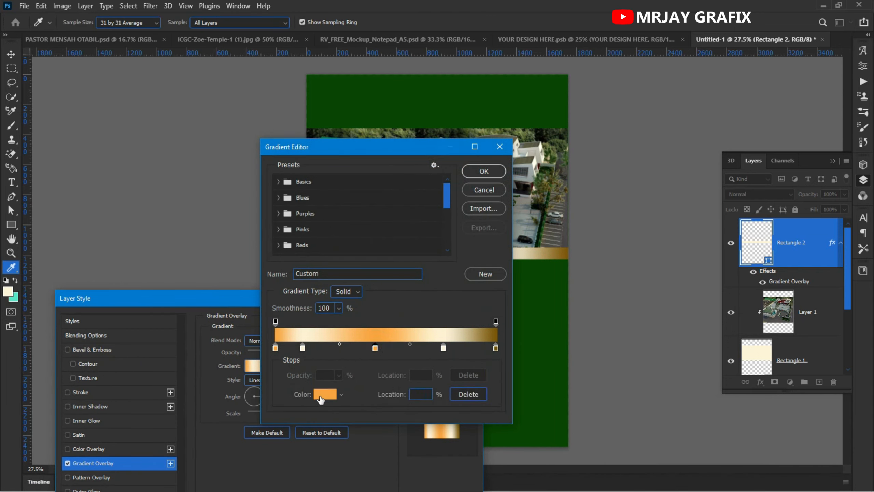
click(320, 398)
drag(346, 141, 377, 147)
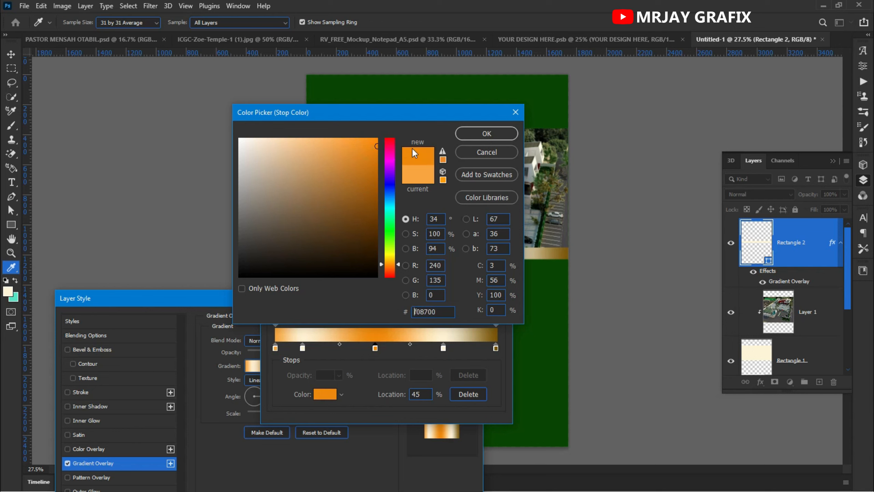
click(466, 137)
click(485, 172)
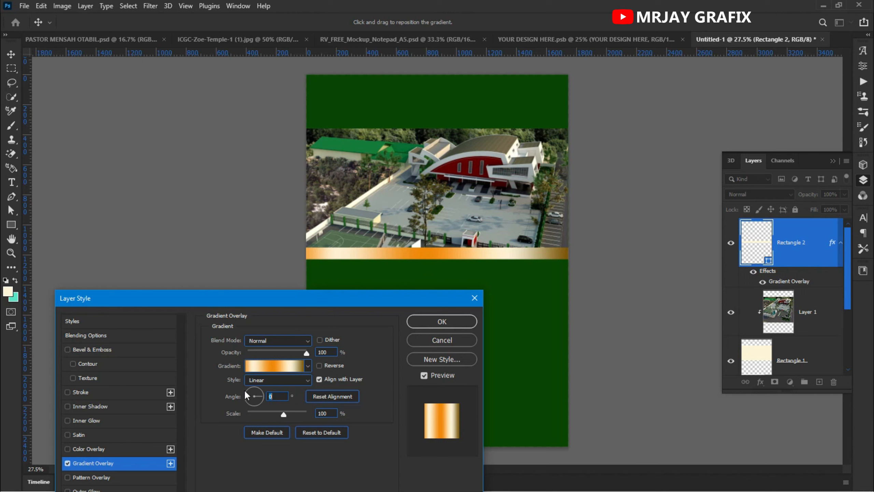
- Set the strip's gradient overlay style to Reflected with a scale of 99% and apply it
click(260, 381)
click(255, 411)
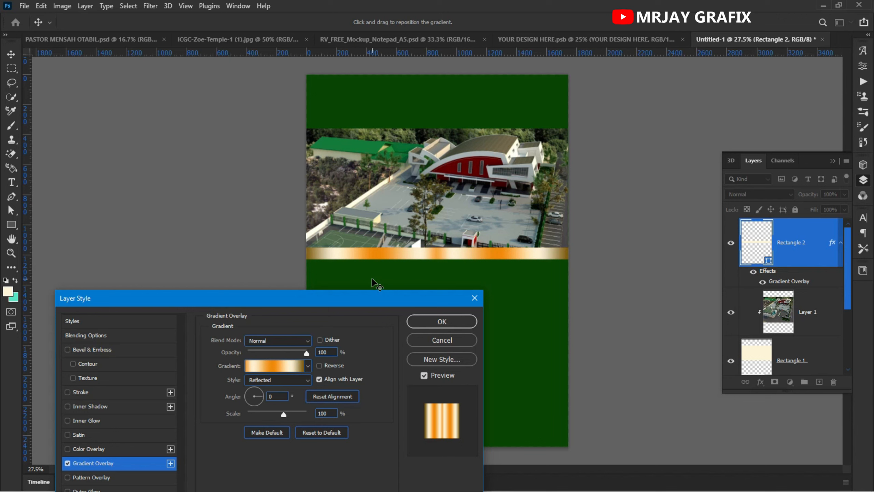
mouse_move(283, 413)
mouse_down()
mouse_move(296, 413)
mouse_move(276, 419)
mouse_move(297, 413)
mouse_move(284, 418)
mouse_up()
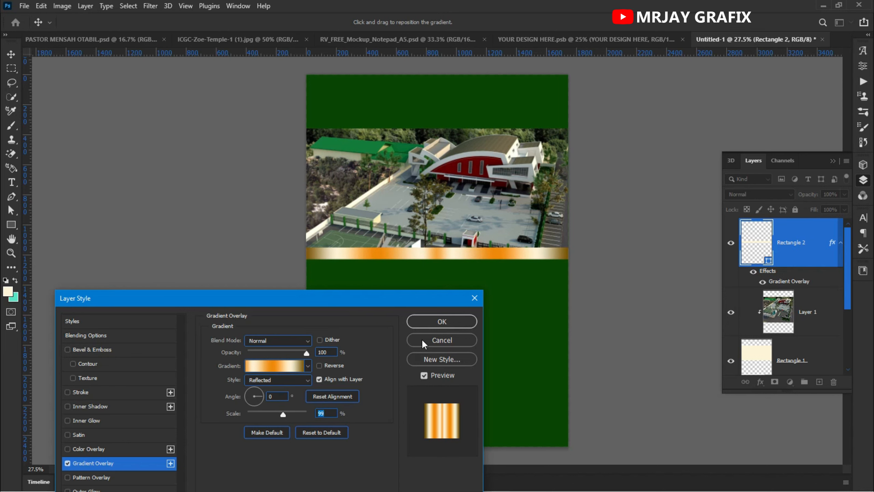
click(427, 321)
click(267, 253)
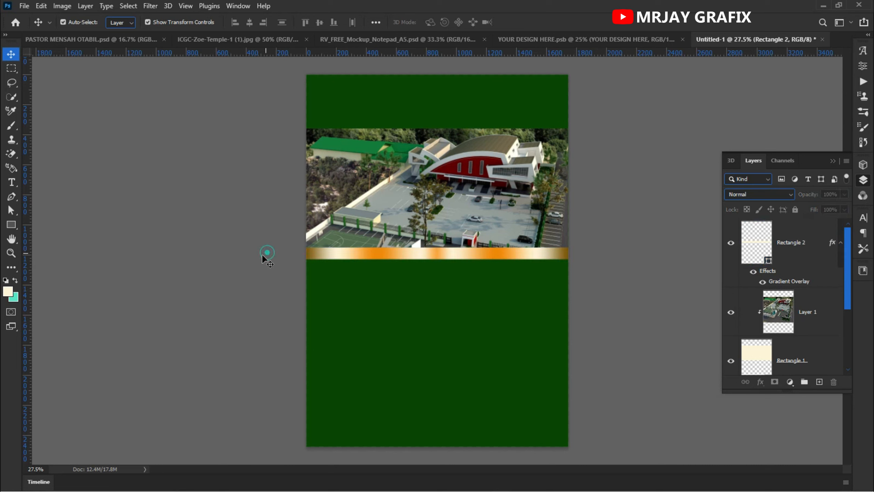
- Add a Bevel & Emboss effect to the gold strip with its depth set to 96%
click(449, 254)
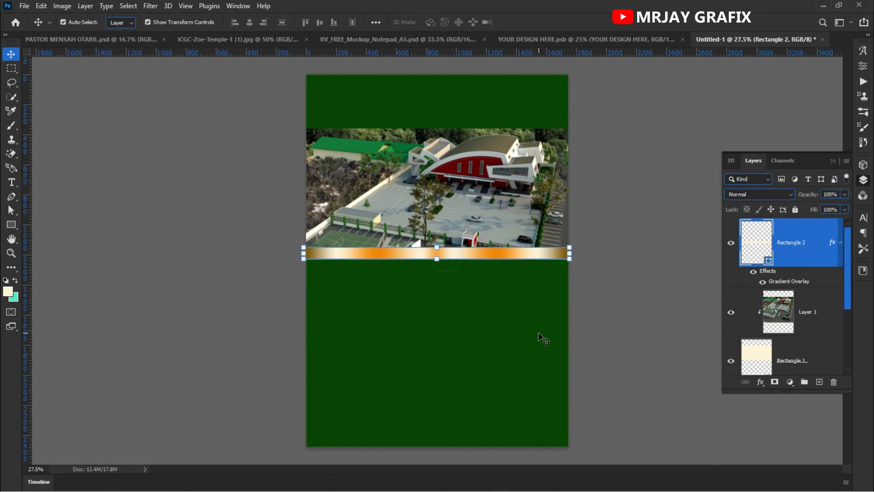
click(760, 381)
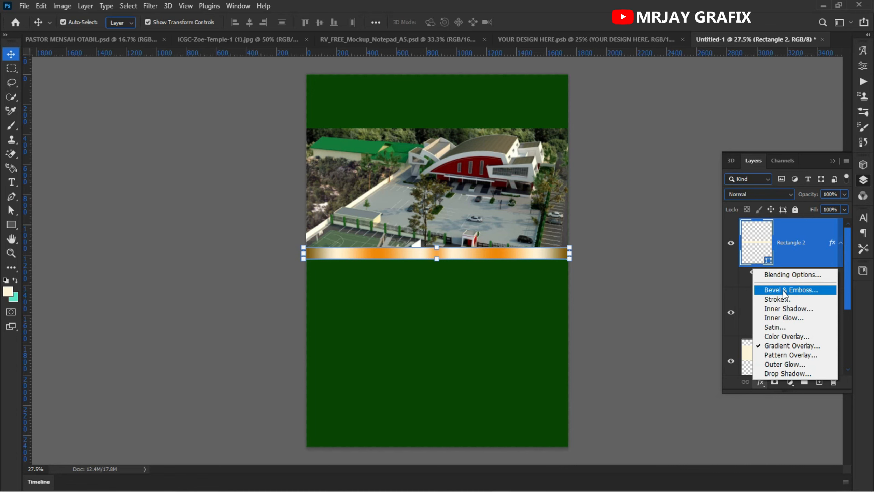
click(785, 291)
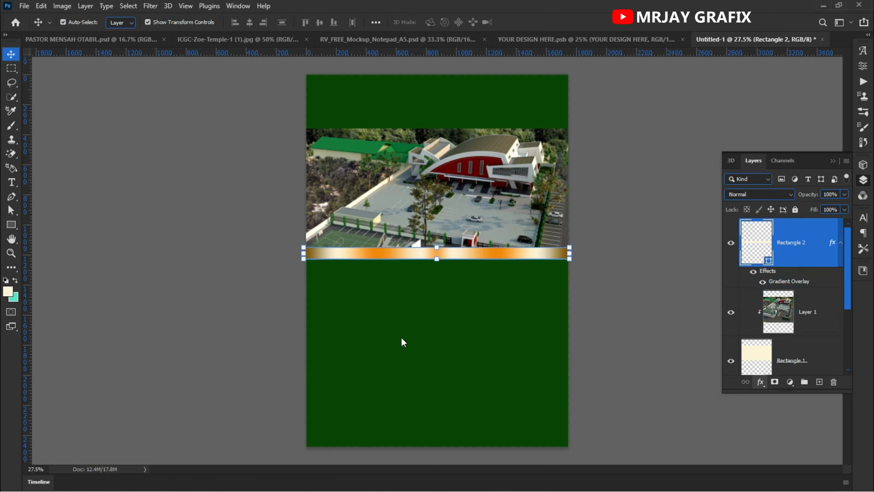
drag(224, 230, 672, 202)
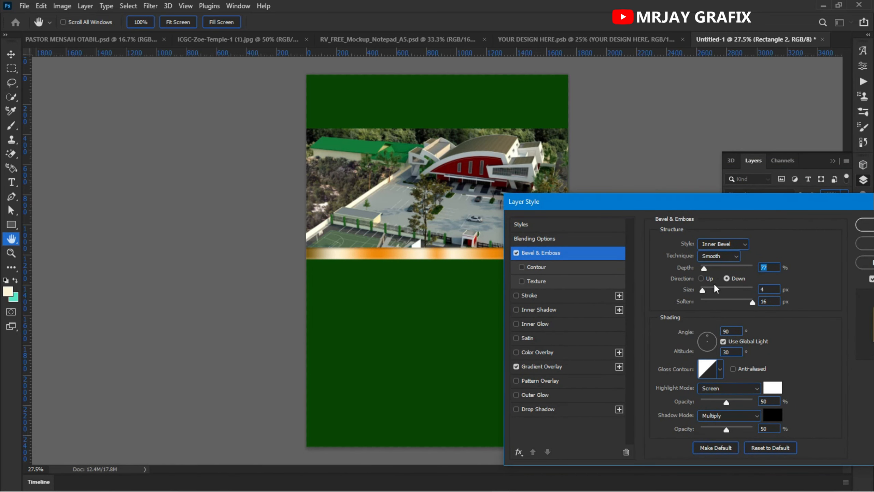
drag(685, 269, 696, 271)
click(871, 226)
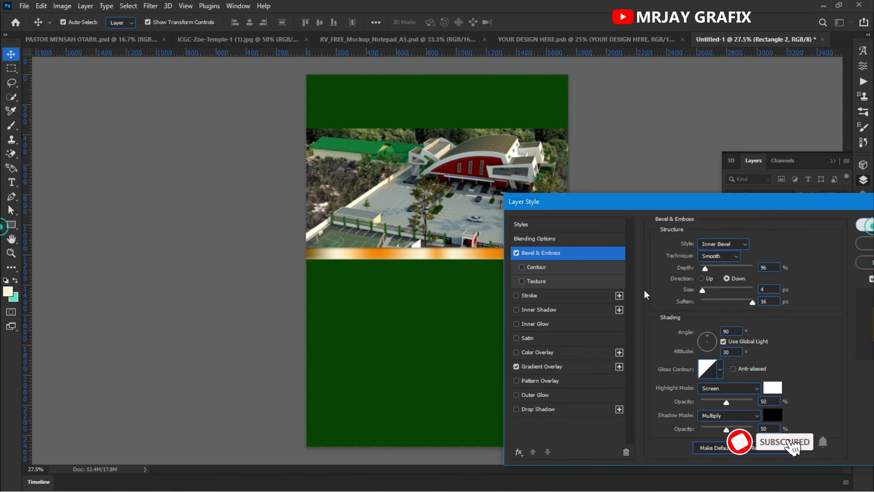
click(186, 302)
scroll(365, 298, up, 2)
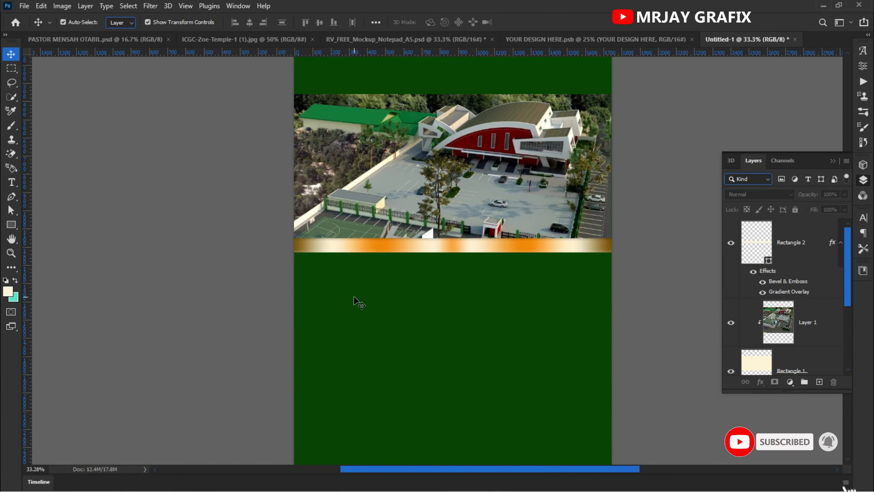
scroll(359, 303, down, 2)
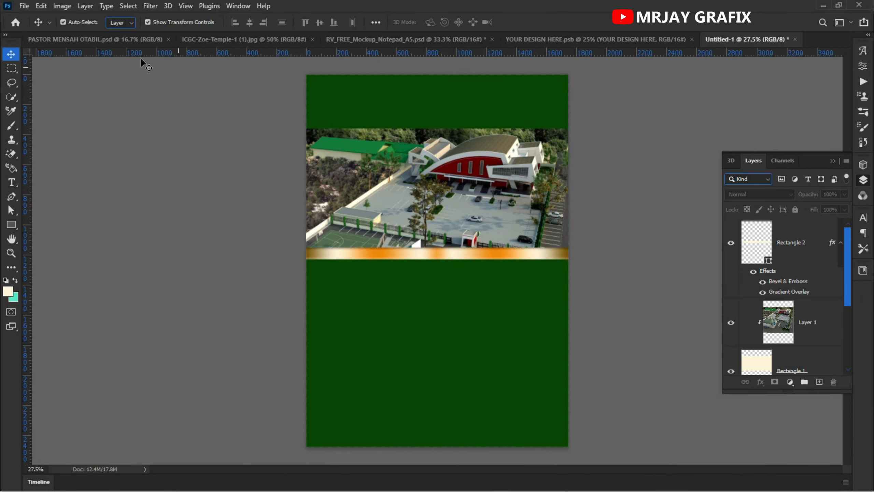
- Close the Zoe Temple interior photo and lock the large background layer in the church banner document
click(221, 42)
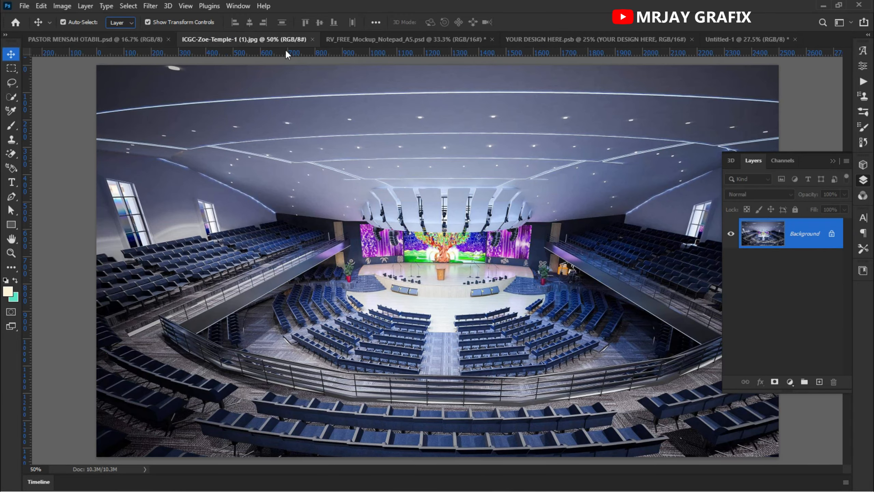
click(312, 39)
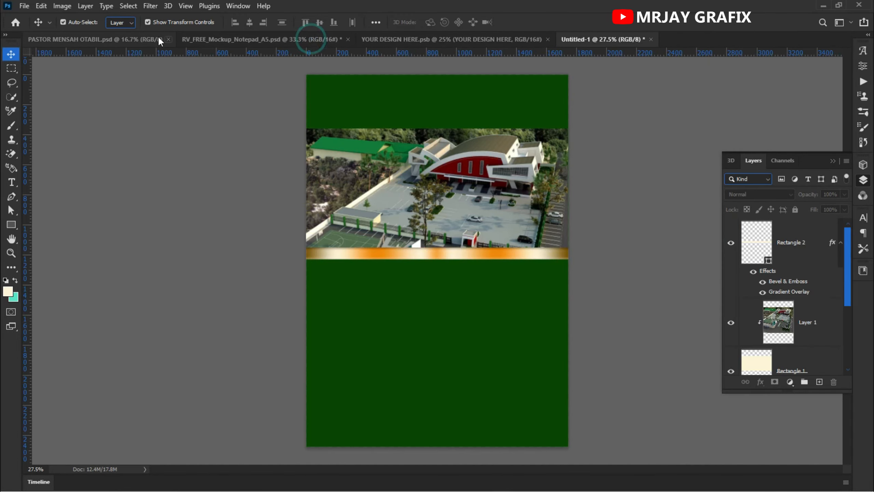
click(71, 41)
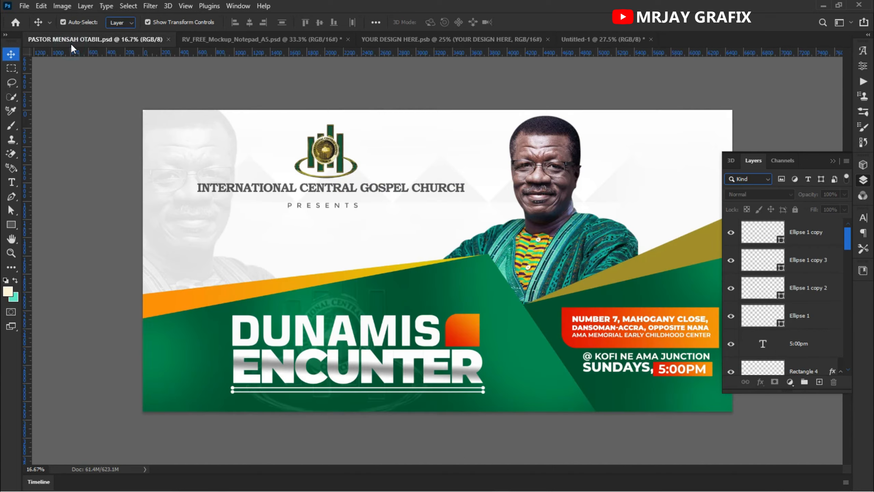
click(329, 162)
click(263, 141)
drag(280, 144, 349, 219)
click(106, 187)
drag(108, 233, 226, 252)
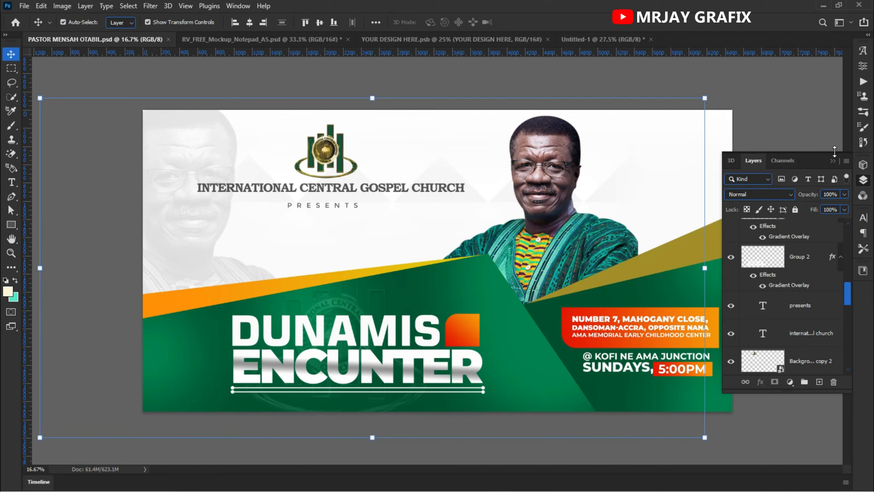
click(795, 209)
- Copy the church logo, church name and PRESENTS text from the banner into the notebook cover, below the gold strip
drag(265, 120, 350, 214)
drag(341, 152, 608, 70)
drag(607, 39, 477, 260)
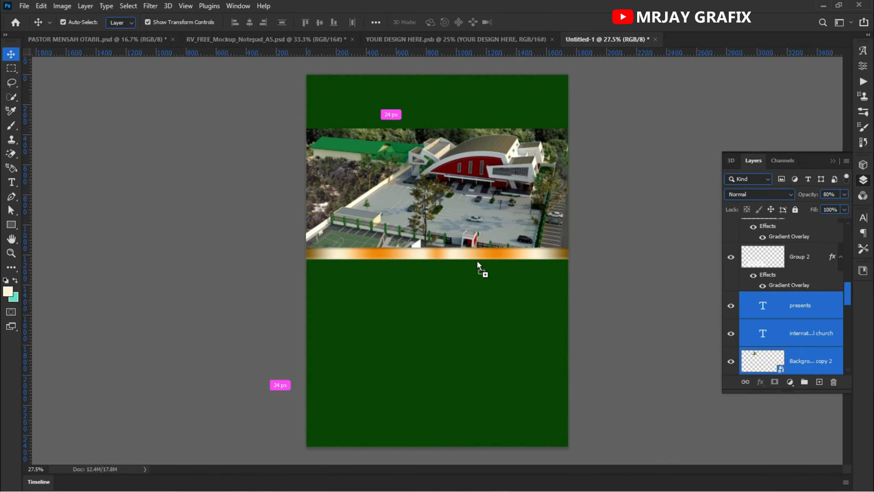
drag(417, 365, 420, 363)
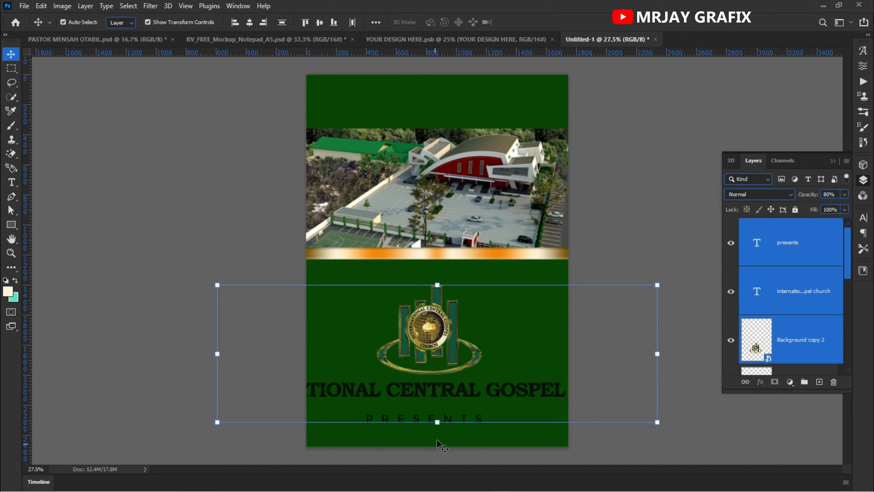
- Scale the copied logo and text down together to fit inside the cover's width
drag(435, 426, 443, 350)
key(Return)
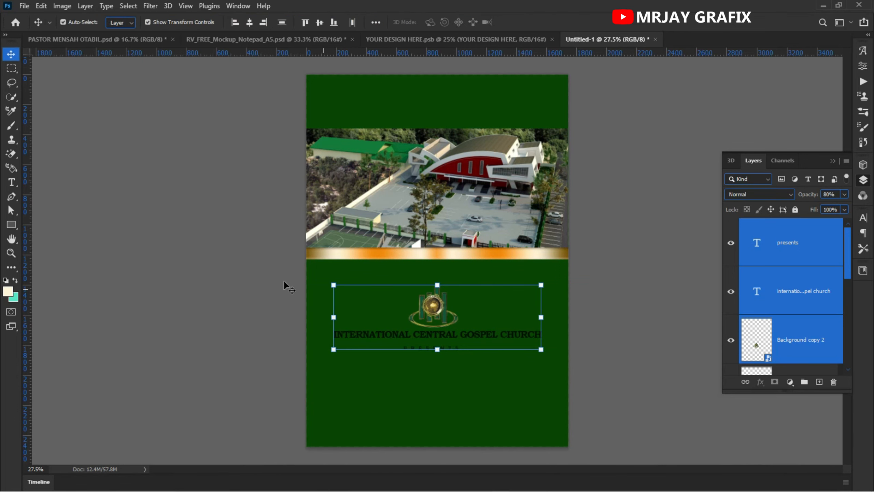
click(225, 250)
- Move the church logo up, leaving a gap between it and the church name
scroll(437, 396, up, 2)
scroll(427, 352, up, 2)
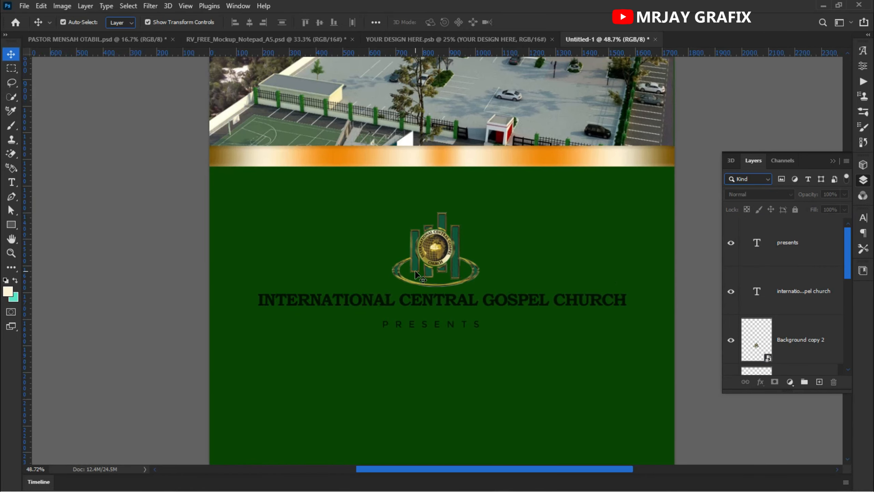
click(433, 252)
drag(424, 251, 441, 234)
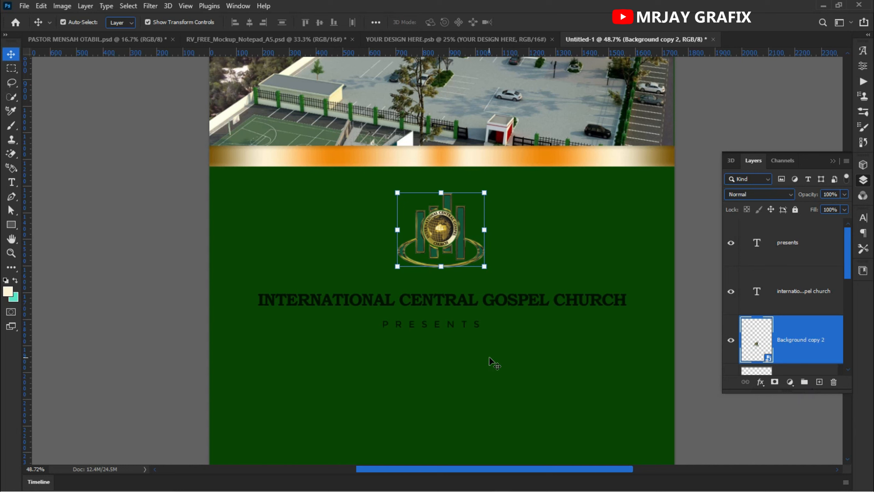
- Delete the PRESENTS text below the church name
click(482, 301)
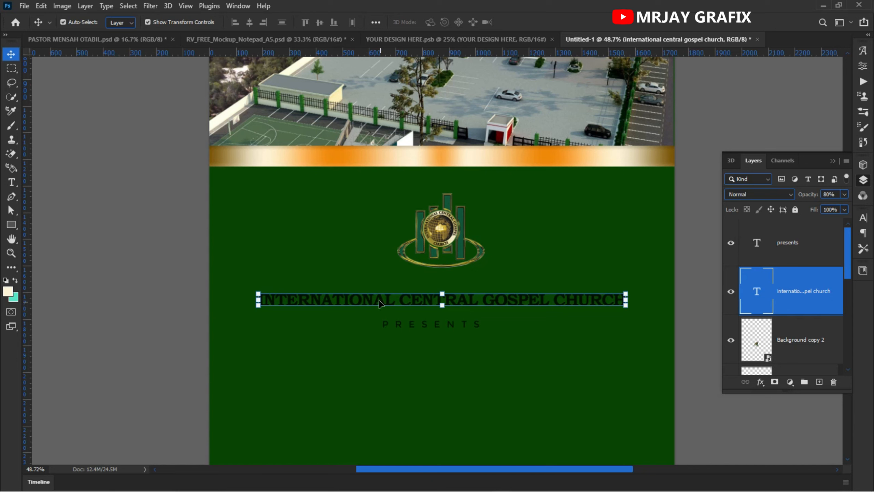
click(409, 329)
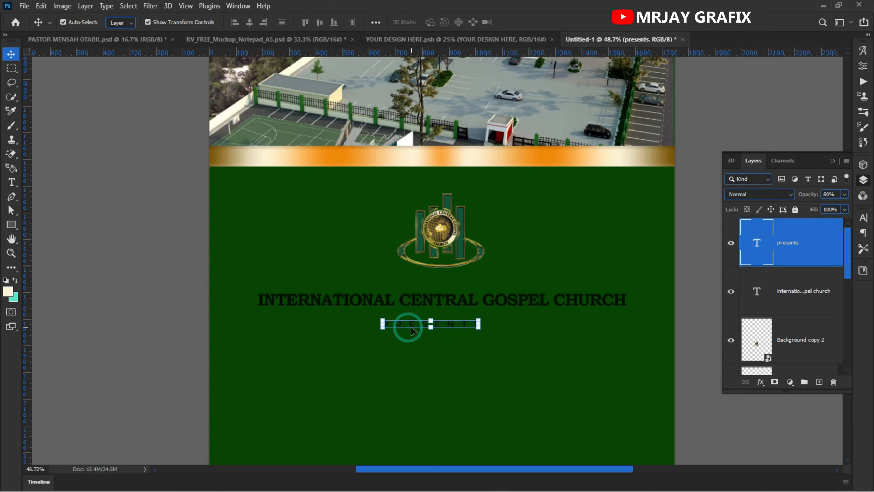
key(Delete)
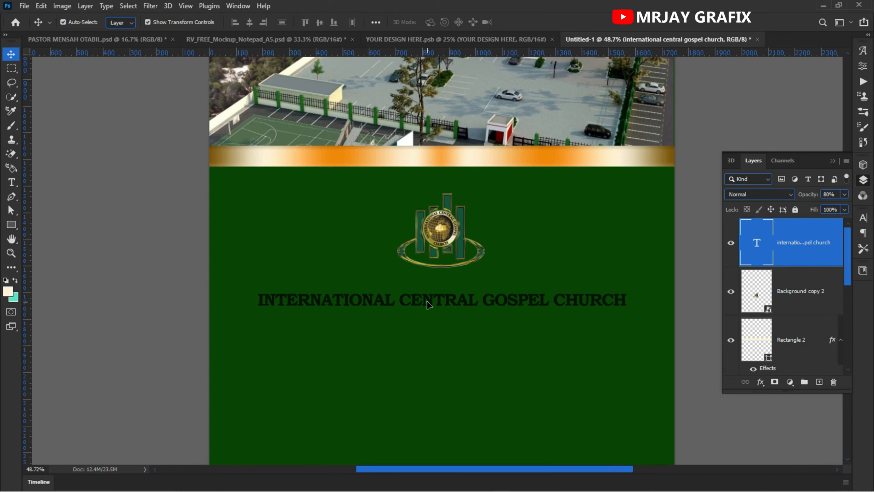
- Set the colour of the INTERNATIONAL CENTRAL GOSPEL CHURCH text to white ffffff
double_click(427, 299)
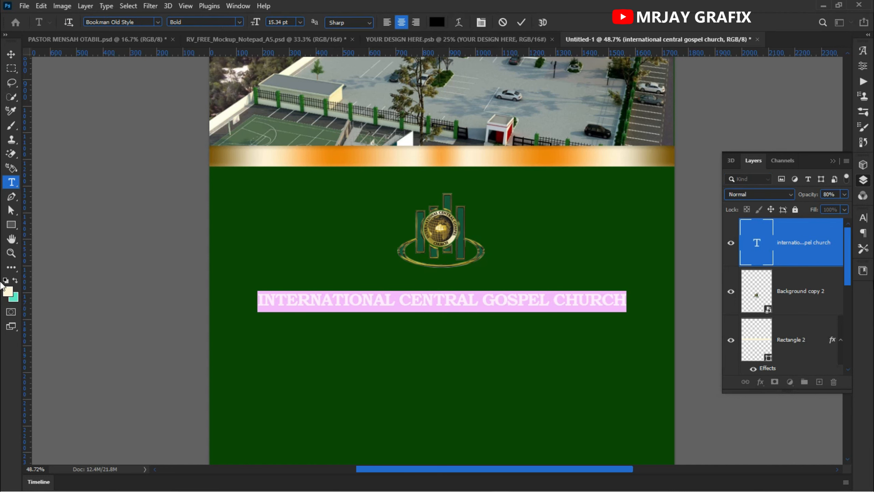
click(863, 217)
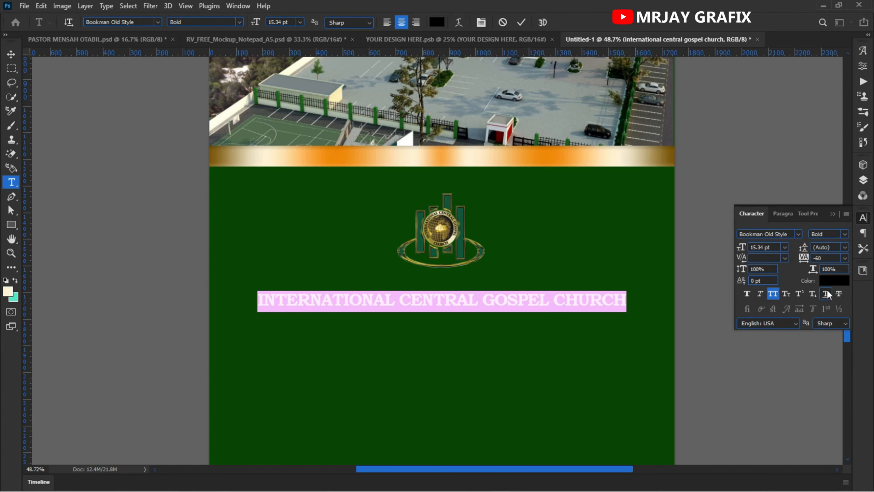
click(833, 279)
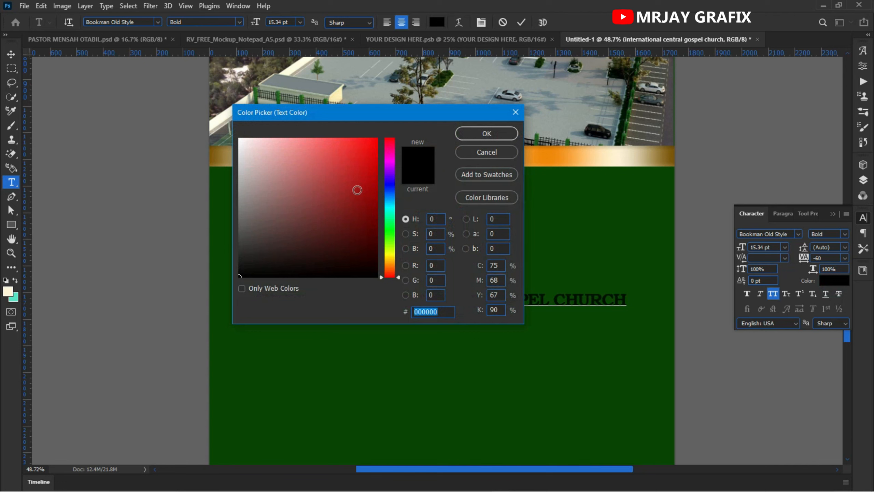
click(240, 139)
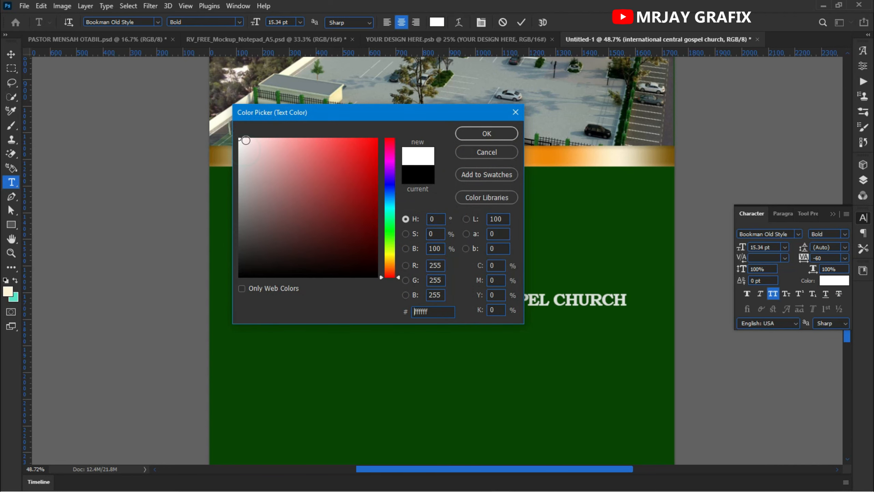
click(471, 130)
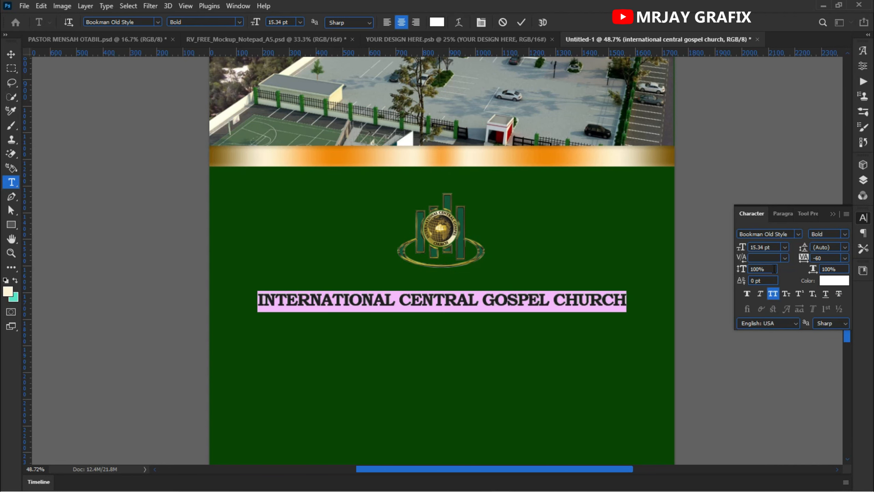
- Set the church name's font to Cinzel Black and place the text cursor between CENTRAL and GOSPEL
click(798, 234)
click(798, 233)
click(791, 234)
text(cin)
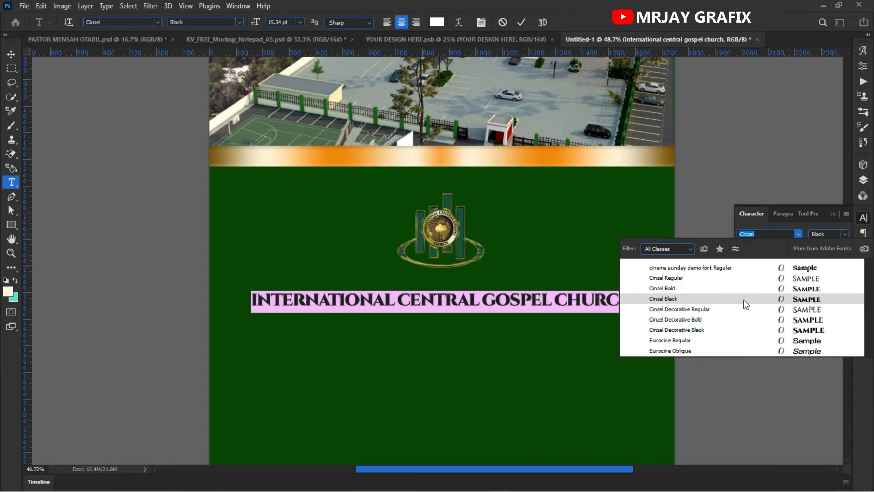
click(729, 298)
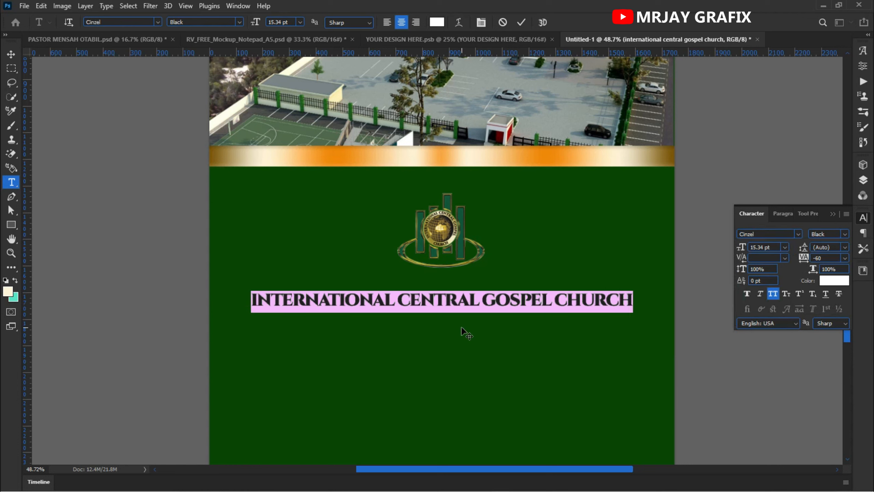
click(480, 298)
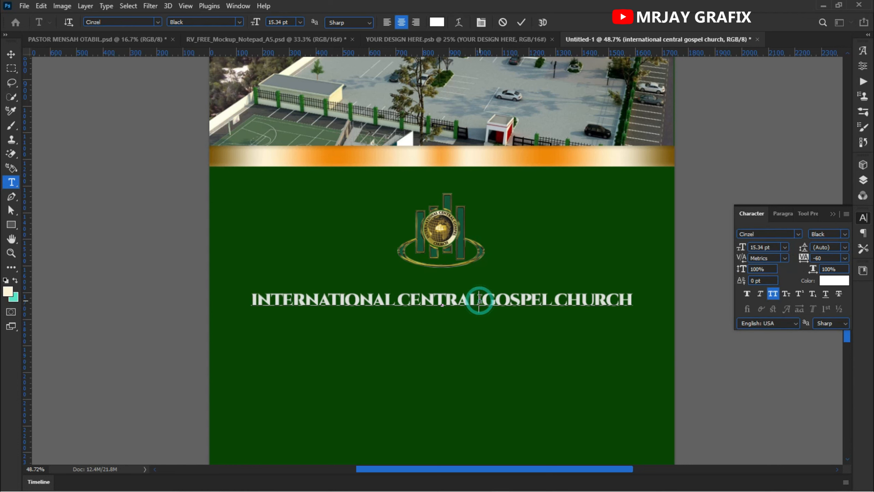
- Break the church name onto a second line after CENTRAL and commit the text edit
key(Return)
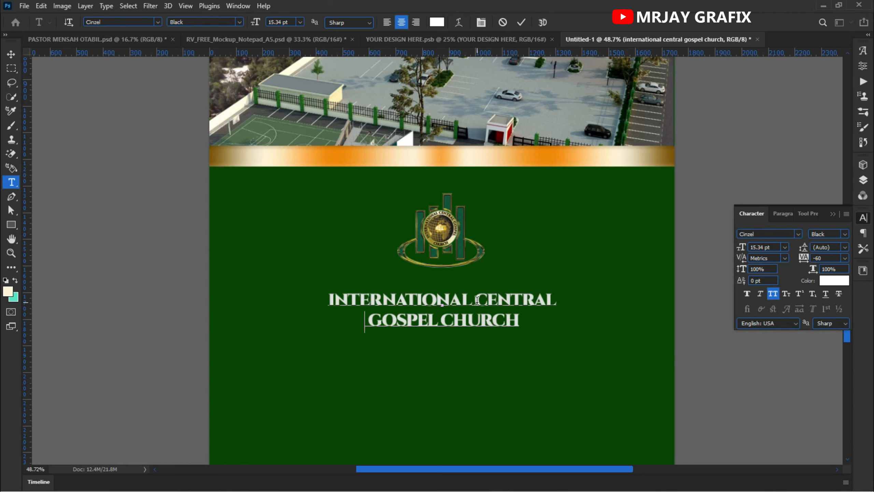
key(ctrl+Return)
key(v)
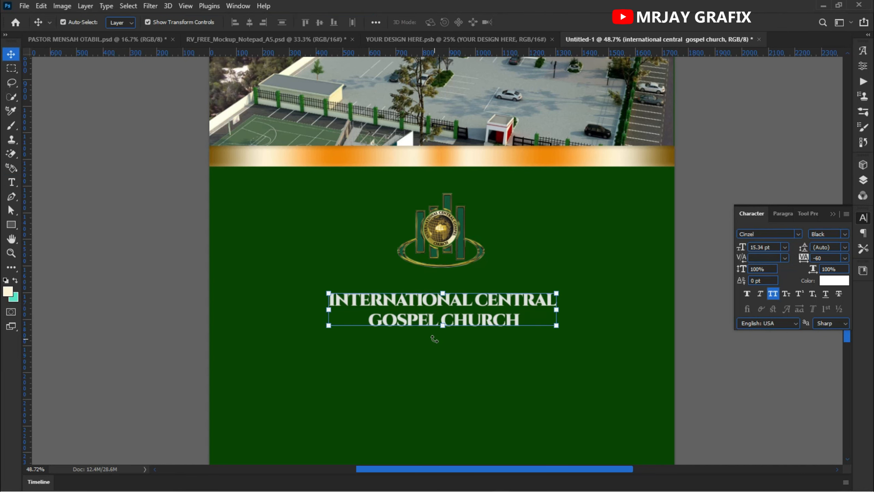
- Enlarge the two-line church name to about 22.2 pt and tighten its leading to 21 pt
drag(446, 331, 437, 358)
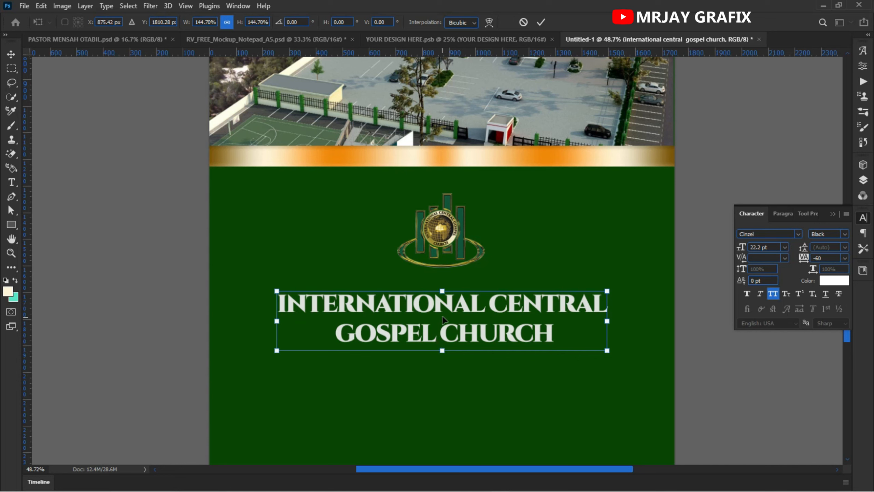
key(Return)
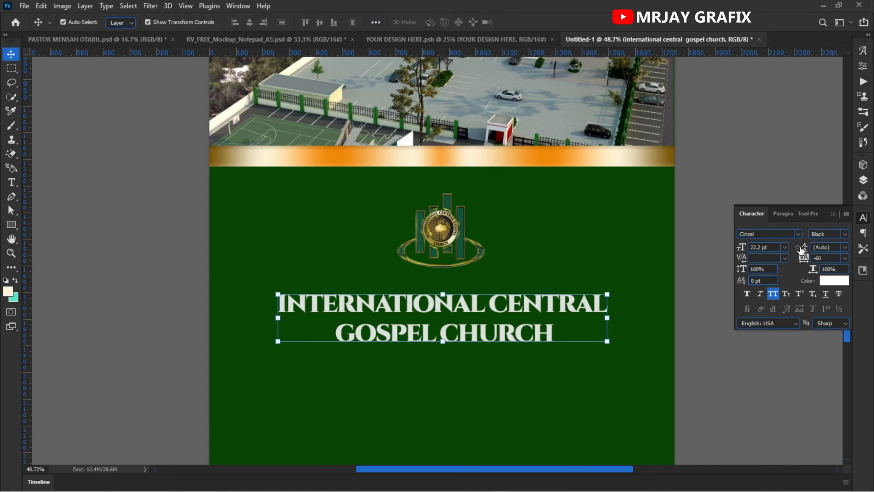
drag(801, 250, 796, 256)
click(171, 304)
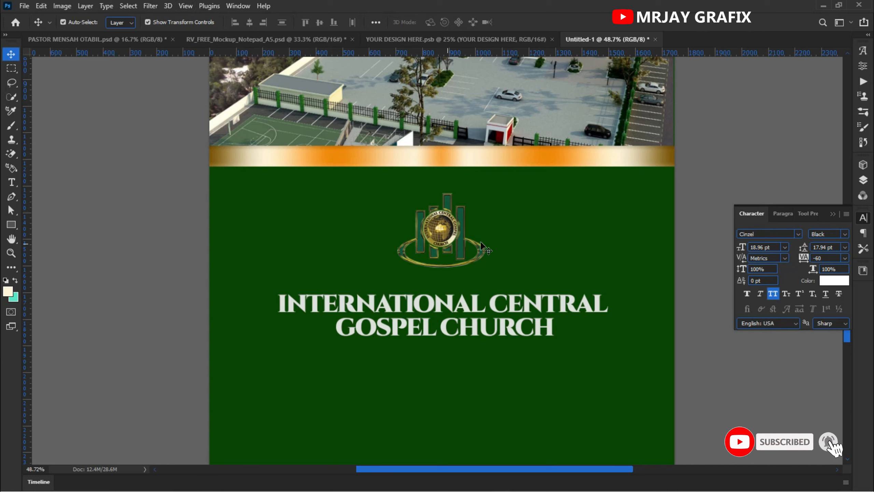
- Add a vertical guide at 50% to mark the middle of the cover
click(184, 6)
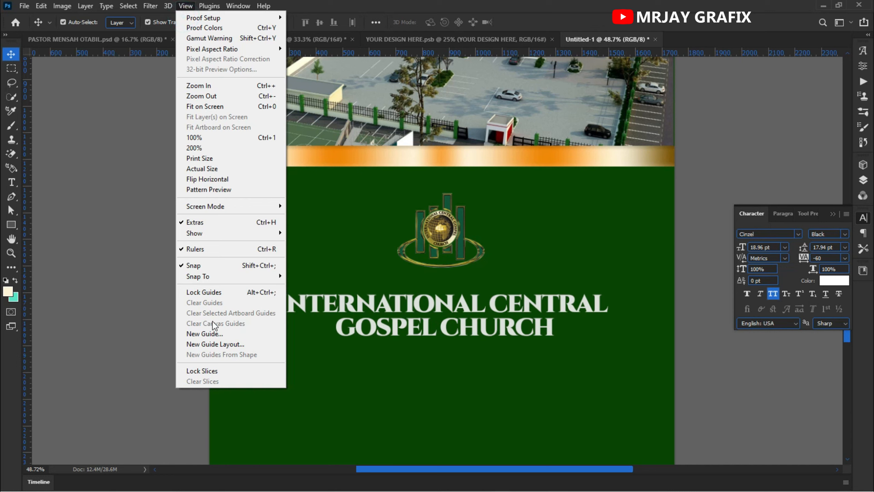
click(215, 334)
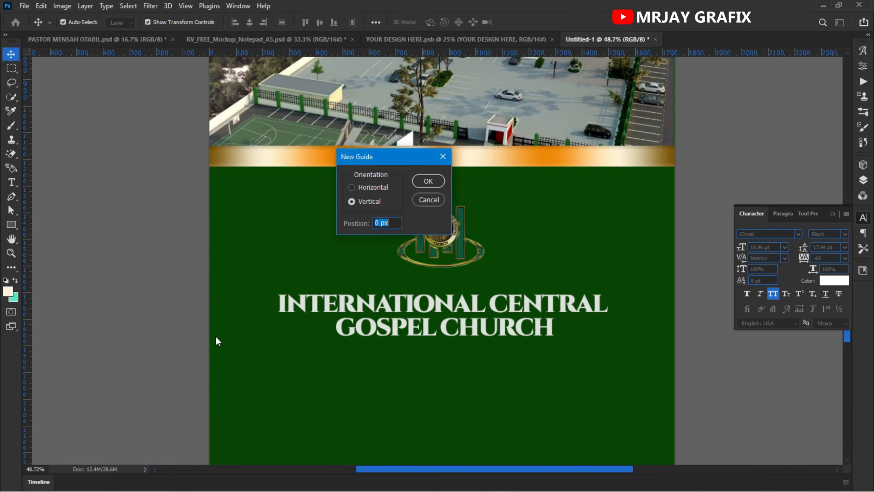
text(50)
click(427, 183)
- Shift the church logo slightly so it is centred on the vertical guide
click(427, 245)
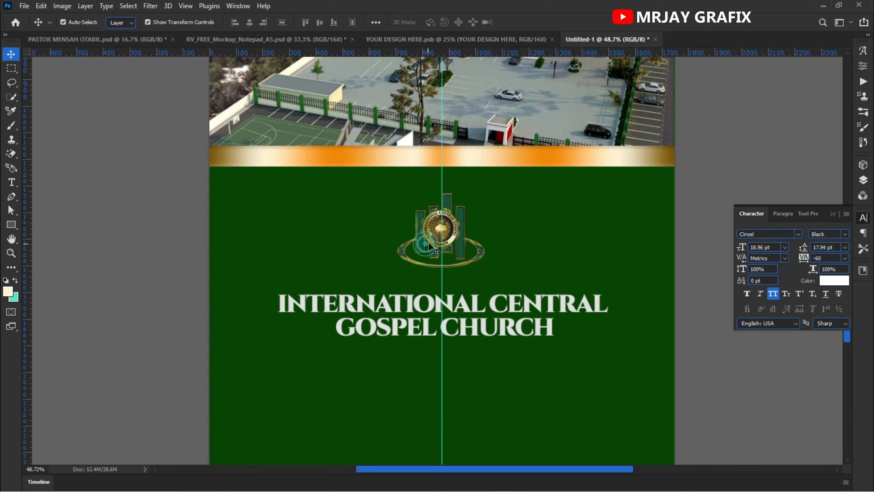
click(429, 239)
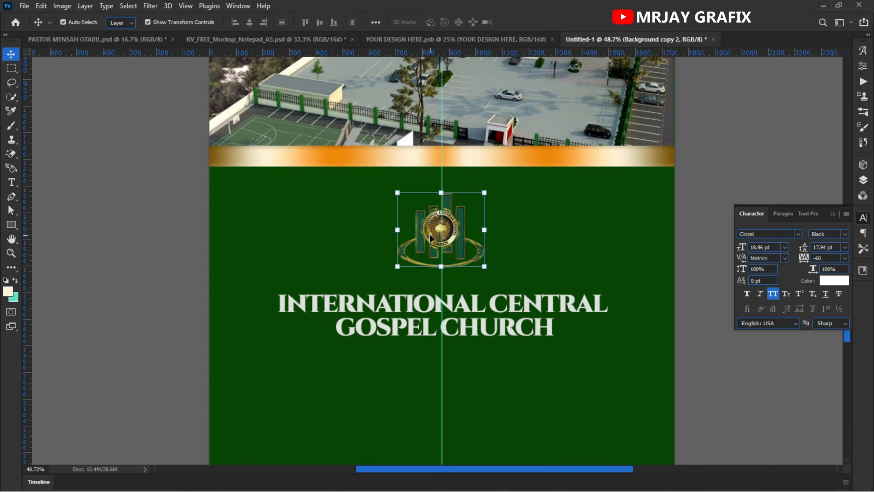
drag(431, 237, 430, 237)
- Nudge the church name left to centre it on the guide and up closer to the logo
click(413, 318)
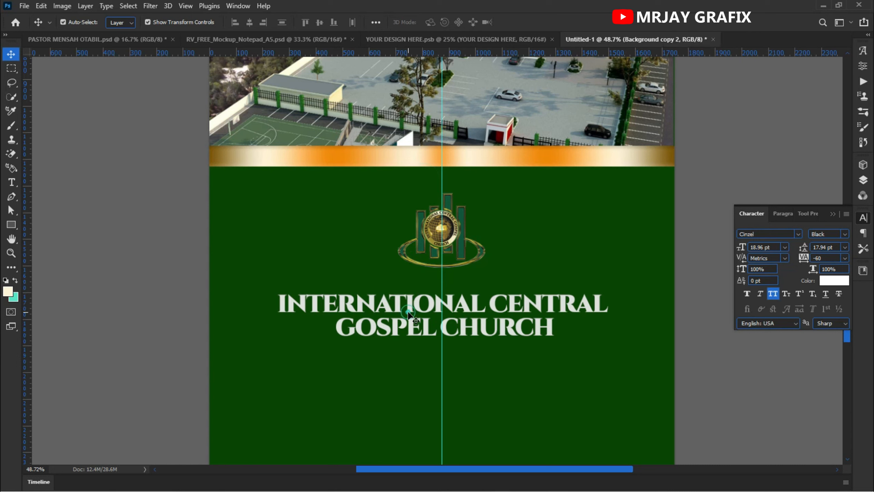
key(Left)
key(Left)
key(Left)
key(Up)
key(Up)
key(Up)
key(Up)
key(Up)
key(Up)
key(Up)
key(Up)
key(Up)
key(Up)
key(Up)
key(Up)
key(Up)
key(Up)
key(Up)
key(Up)
key(Up)
key(Up)
key(Up)
key(Up)
key(Up)
key(Up)
key(Up)
key(Up)
key(Up)
key(Up)
key(Up)
key(Up)
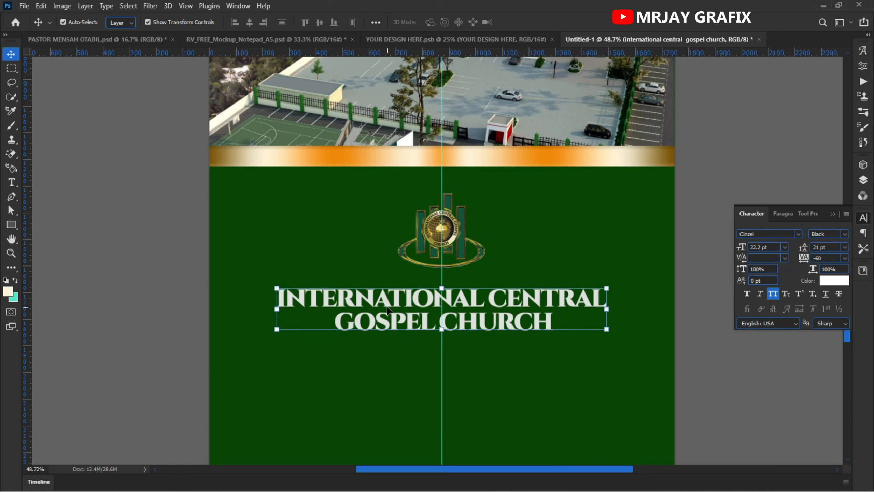
click(140, 288)
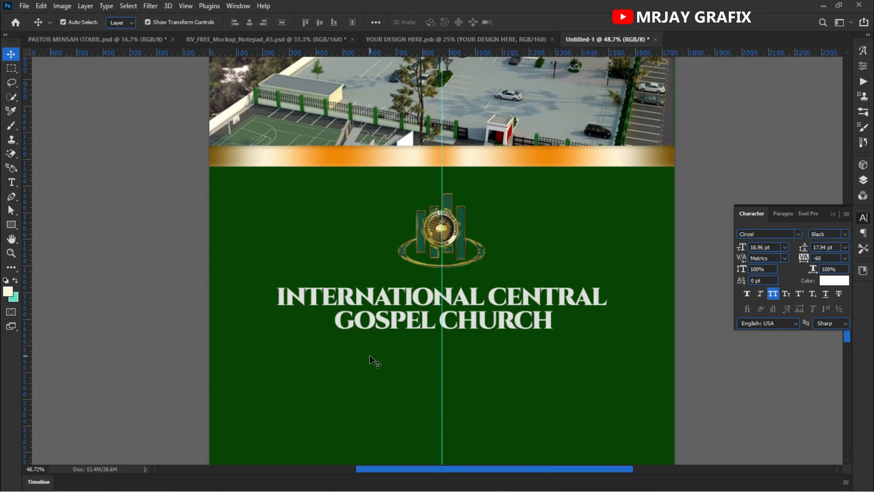
- Apply a white Color Overlay at 100% opacity in Normal mode to the church logo
click(431, 237)
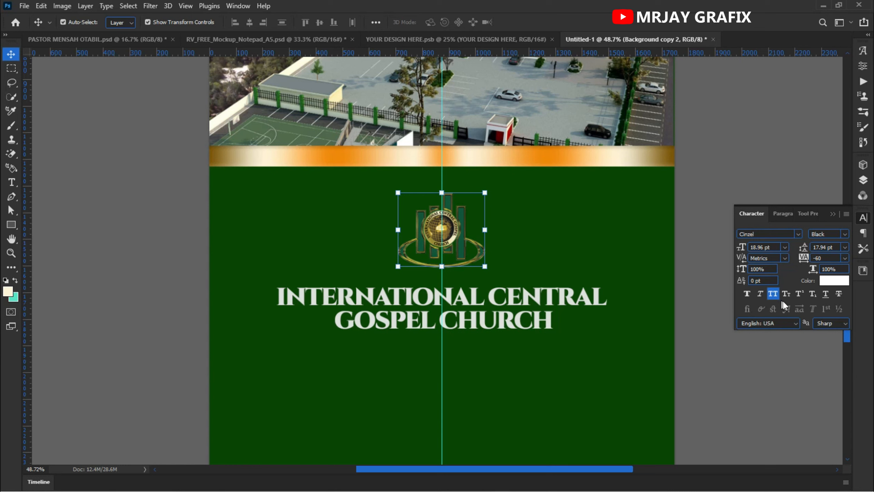
click(863, 180)
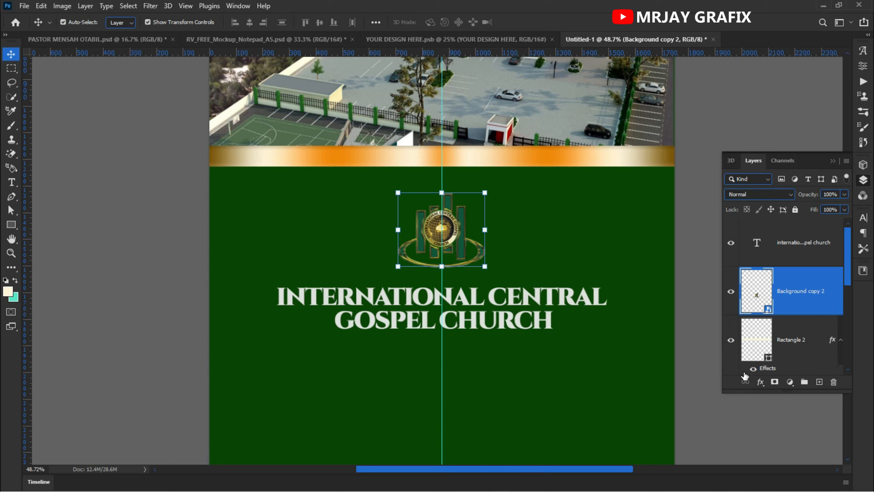
click(762, 382)
click(760, 382)
click(760, 382)
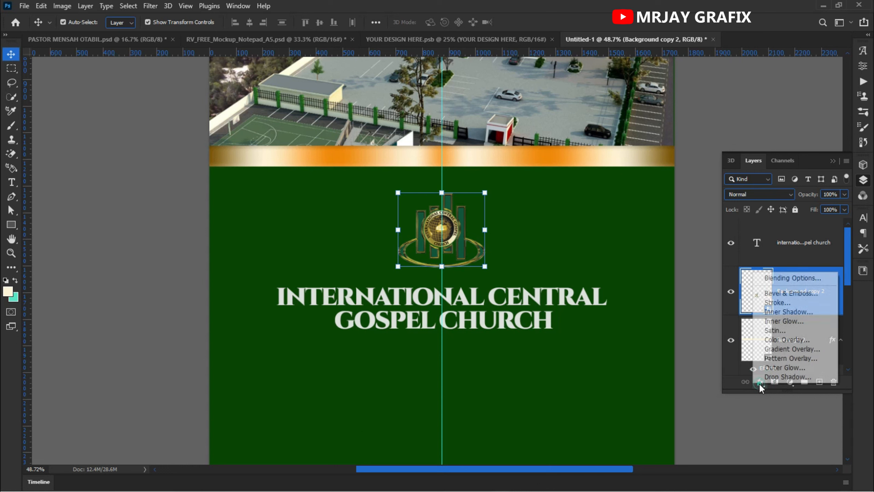
click(788, 340)
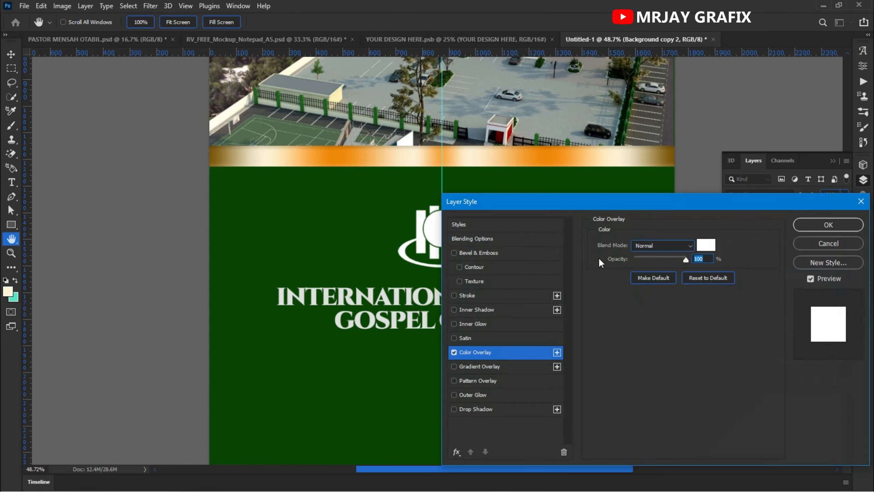
drag(650, 201, 525, 278)
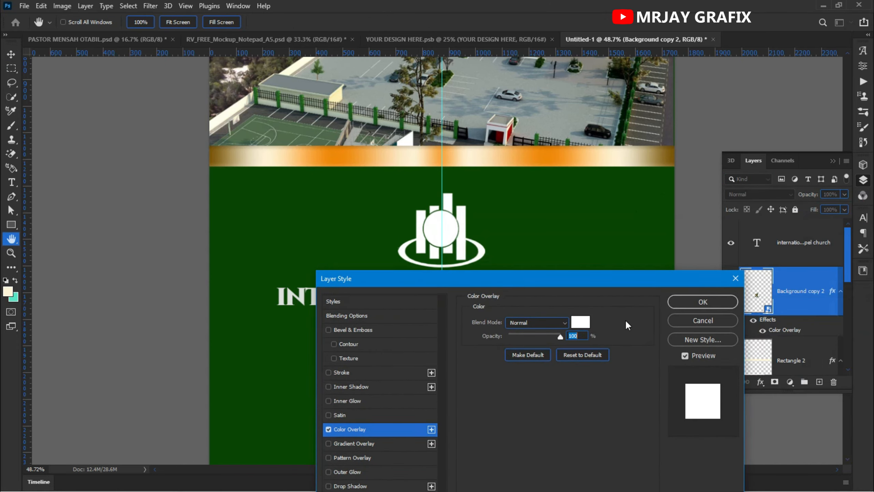
click(675, 304)
click(170, 293)
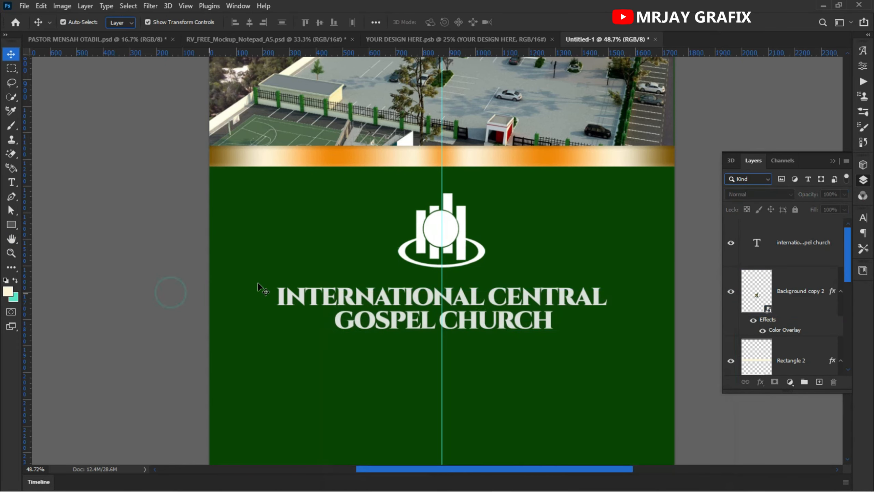
- Scale the white church logo up slightly towards the church name, keeping it centred on the guide
click(429, 227)
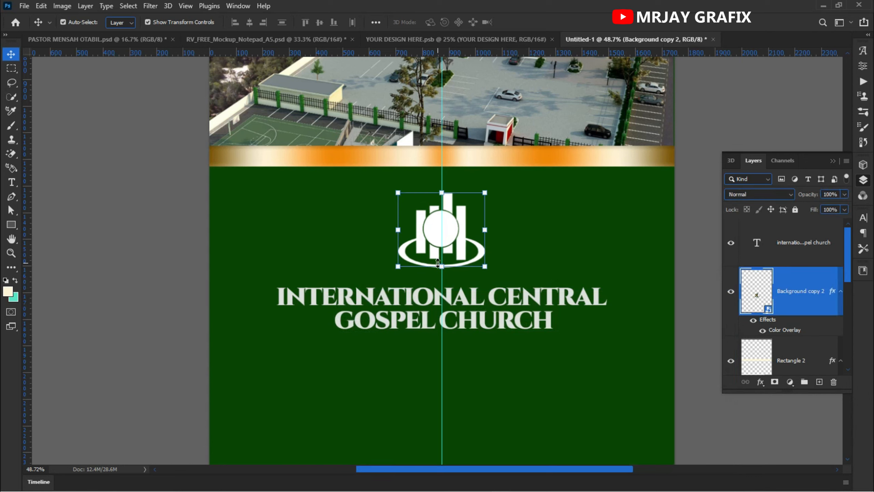
mouse_move(441, 267)
mouse_down()
mouse_move(431, 280)
mouse_move(443, 271)
mouse_up()
key(Return)
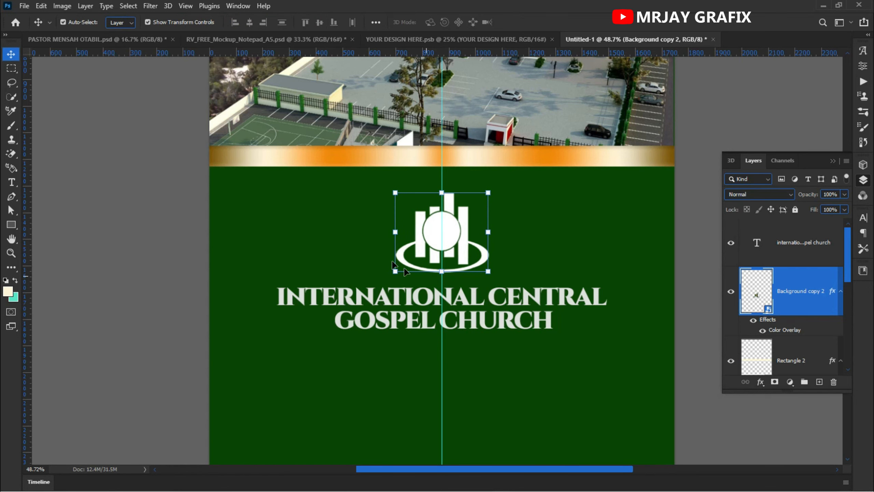
click(130, 274)
scroll(303, 336, down, 2)
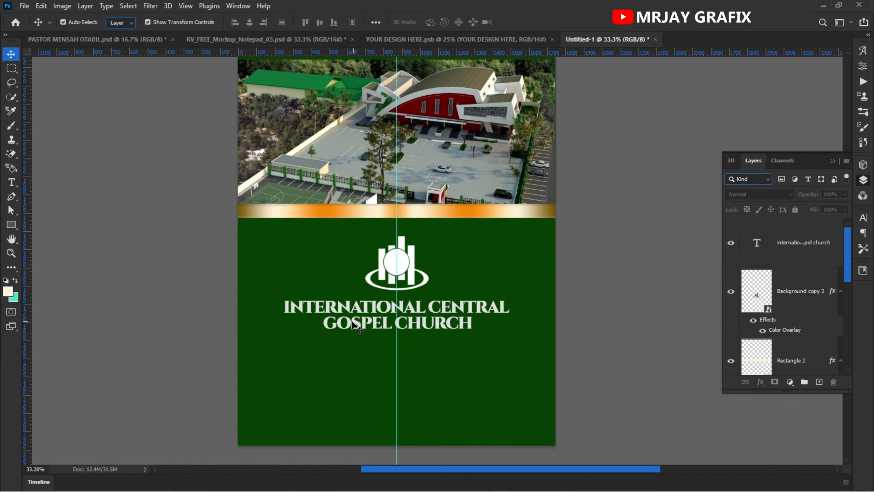
drag(350, 264, 401, 314)
click(225, 242)
click(202, 178)
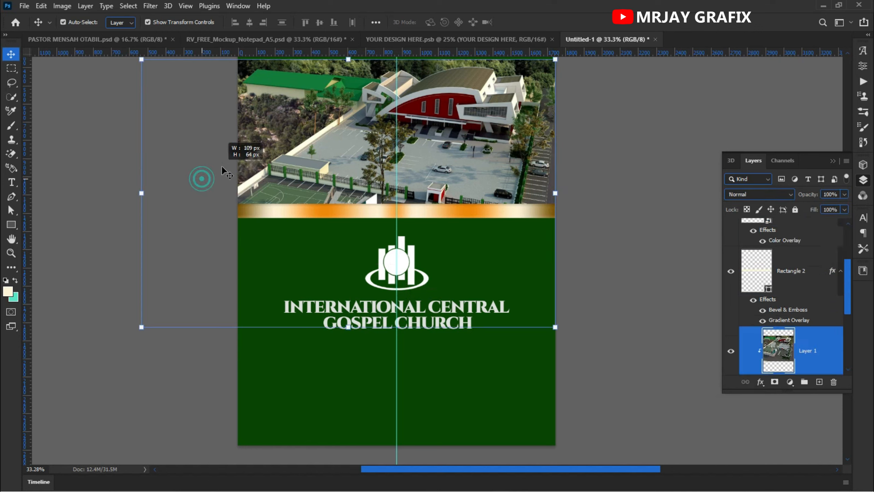
click(795, 210)
- Select the logo and church name together and scale them up to 114%, centred on the guide
click(354, 272)
mouse_move(396, 328)
mouse_down()
mouse_move(398, 347)
mouse_move(392, 328)
mouse_up()
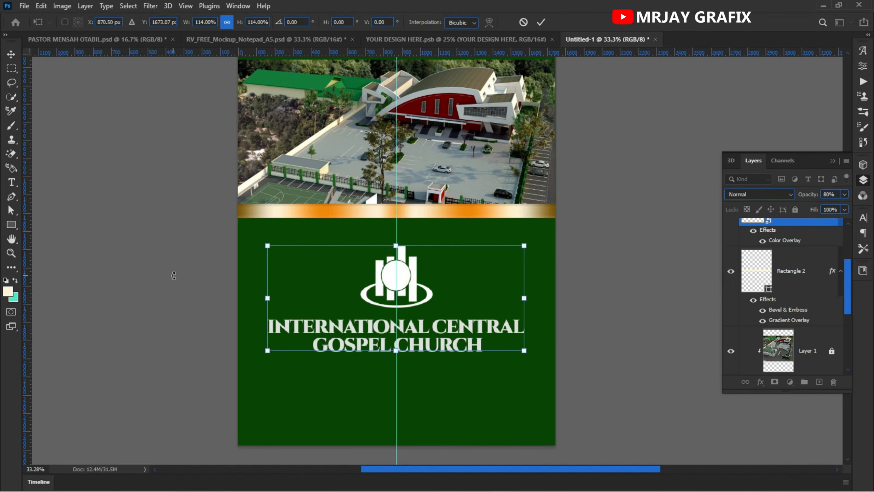
key(Return)
- Enlarge only the church logo upward to a scale of about 13.6%
click(394, 272)
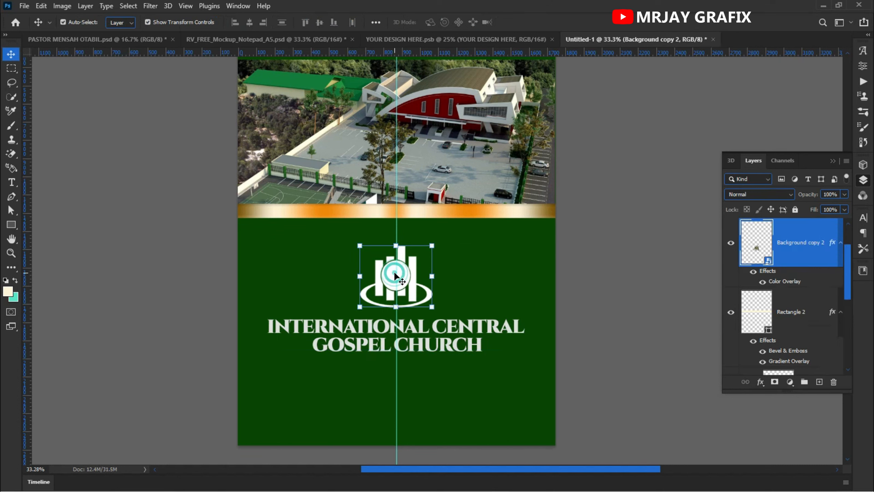
drag(399, 249, 400, 243)
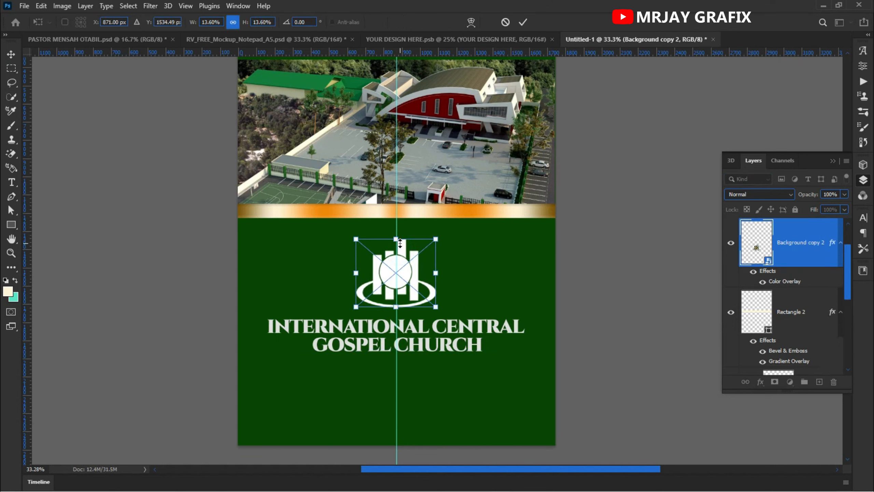
key(Return)
click(166, 326)
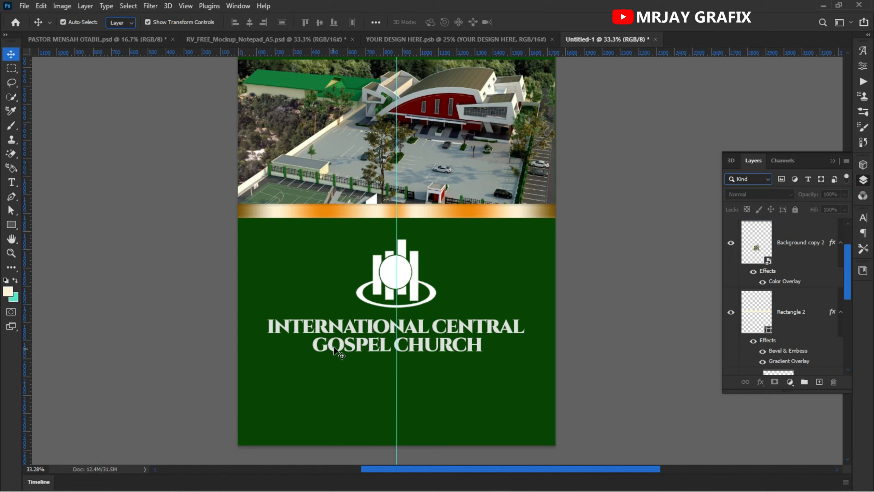
- Duplicate the church name lower on the green area and replace the copy's text with ICGC ZOE TEMPLE
click(334, 348)
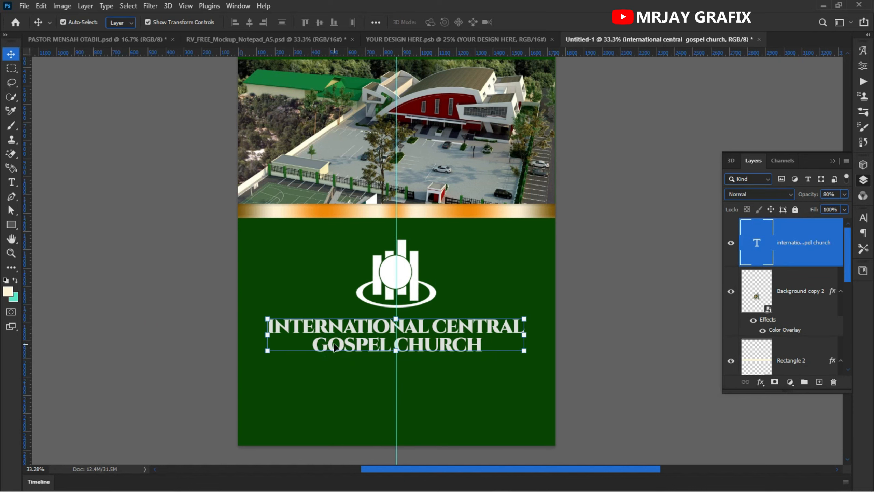
drag(334, 348, 325, 404)
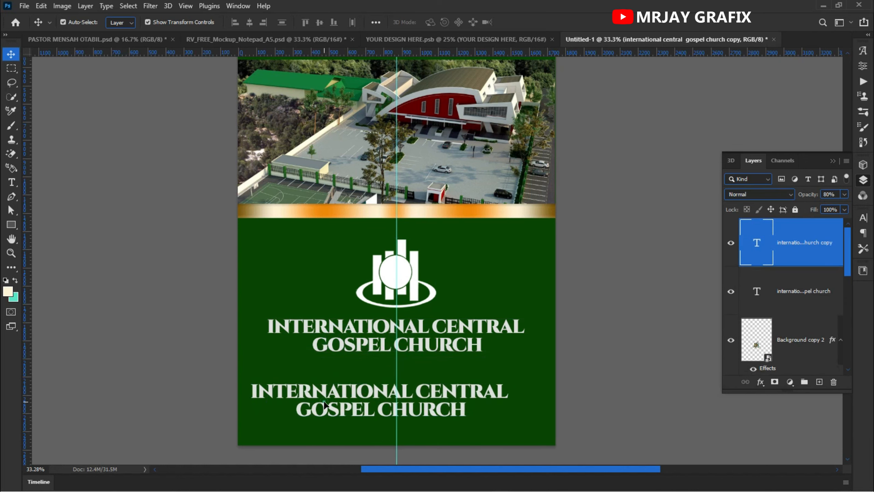
double_click(324, 404)
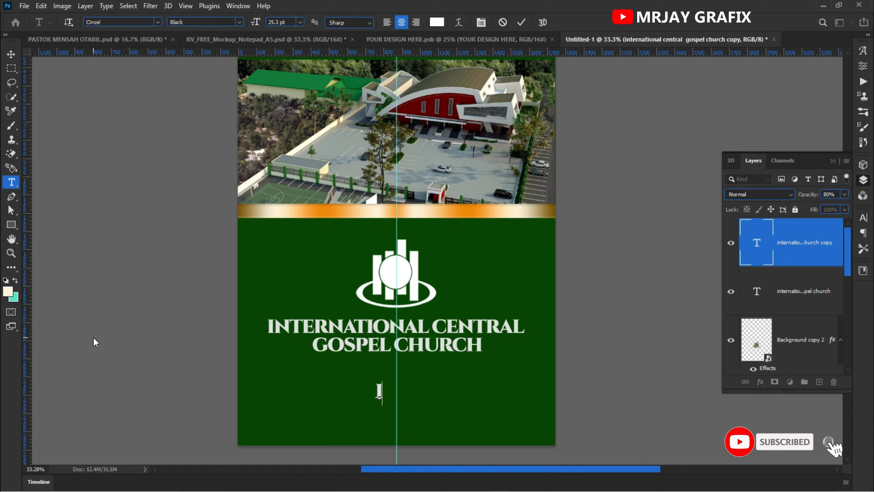
text(CG)
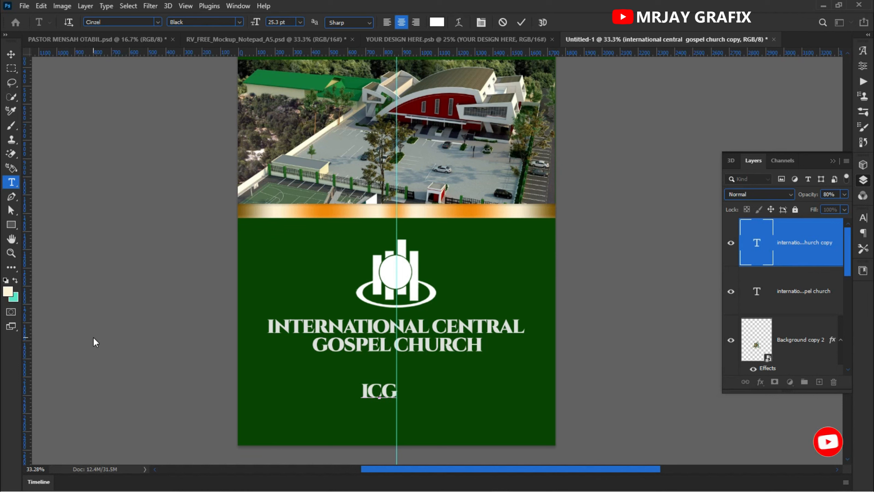
text(C)
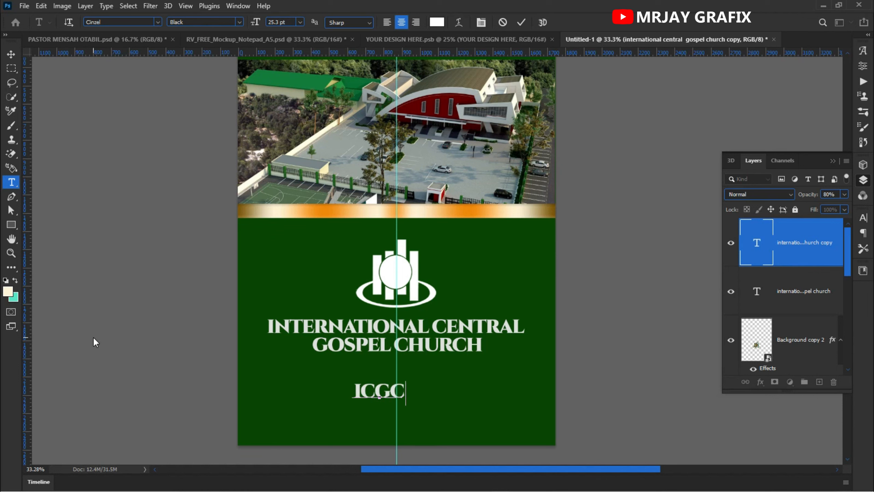
text( ZO)
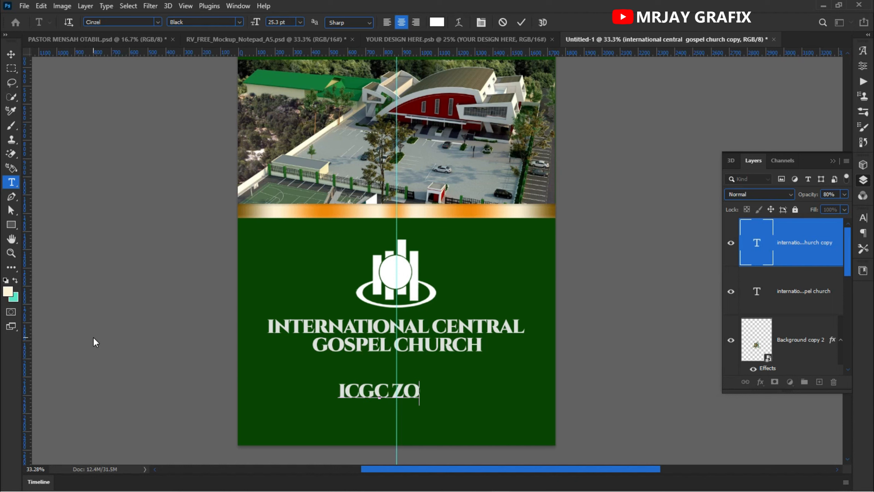
text(E TE)
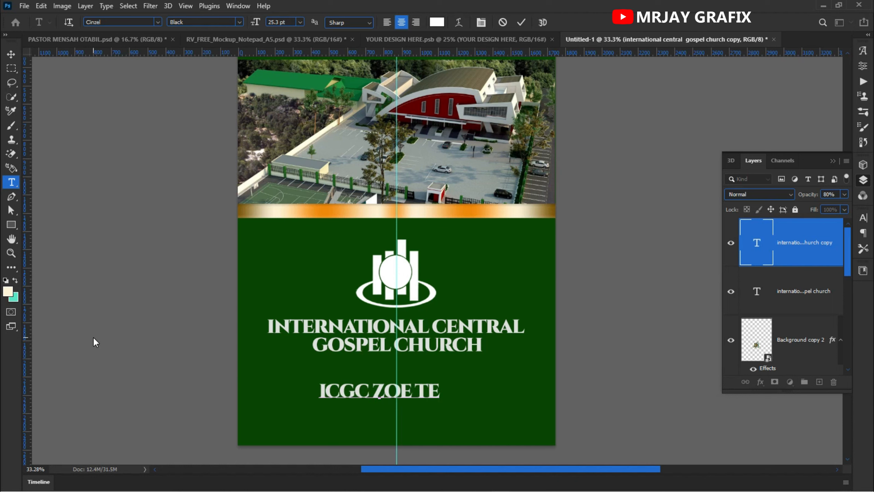
text(MPL)
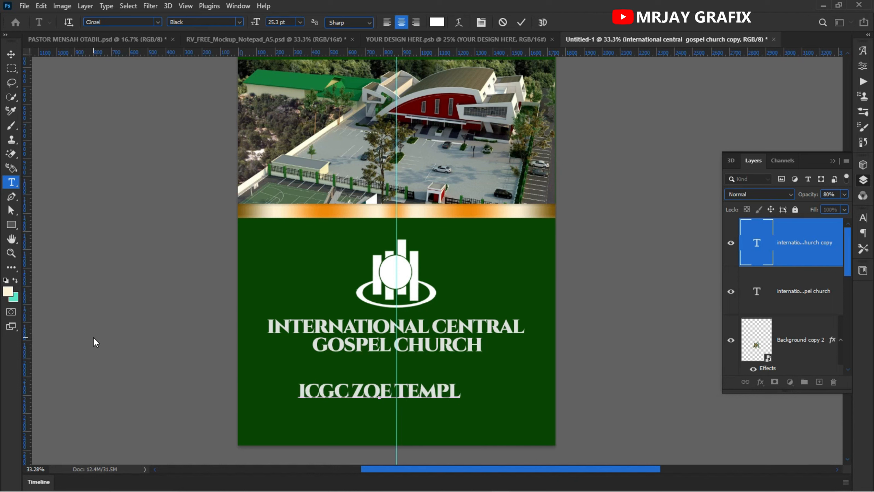
text(E)
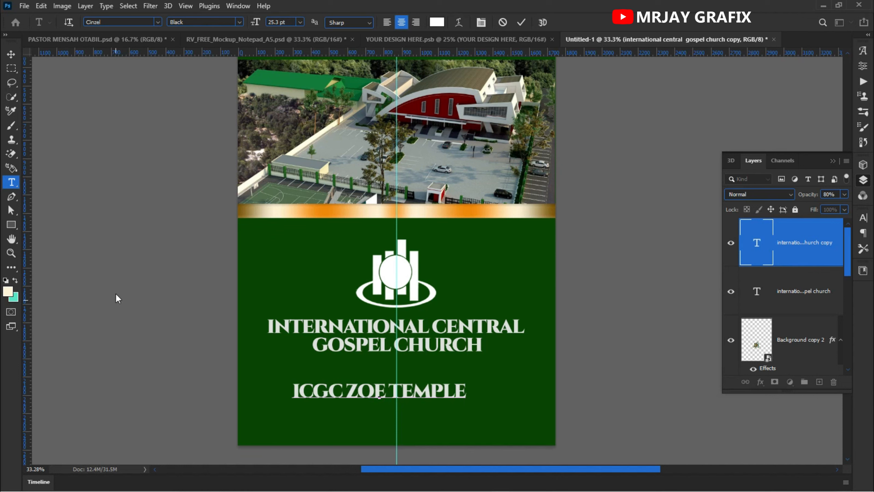
- Scale the ICGC ZOE TEMPLE text down to about 17.36 pt and line it up with the church name's left edge
click(12, 55)
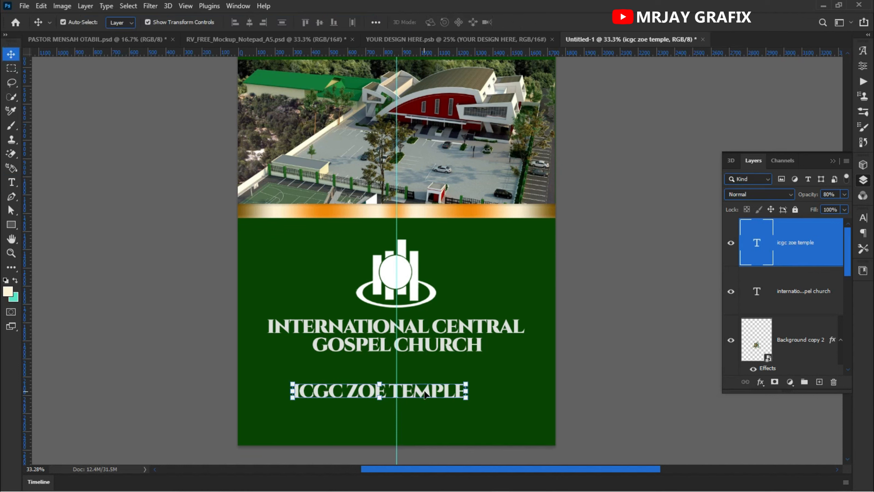
drag(470, 393, 348, 395)
key(Return)
click(206, 358)
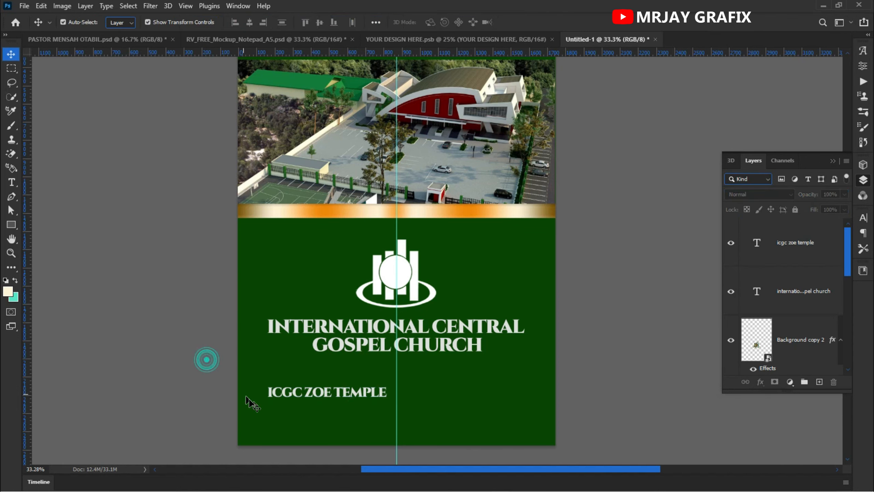
- Draw a cream rectangle about 701 × 89 px over the ICGC ZOE TEMPLE text
scroll(273, 416, up, 2)
click(316, 389)
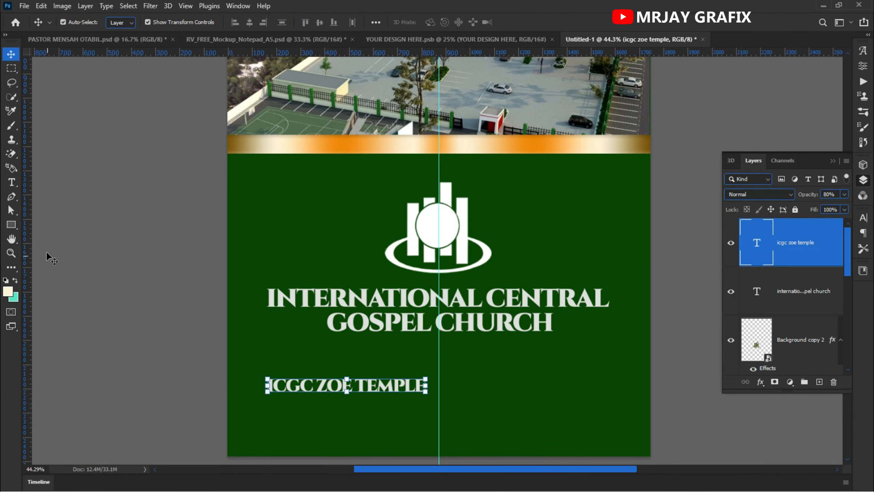
click(11, 226)
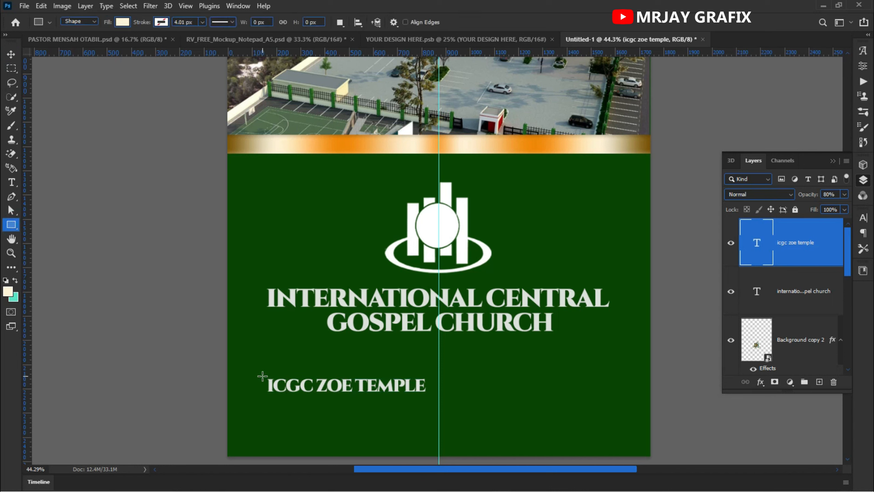
drag(262, 376, 431, 397)
key(v)
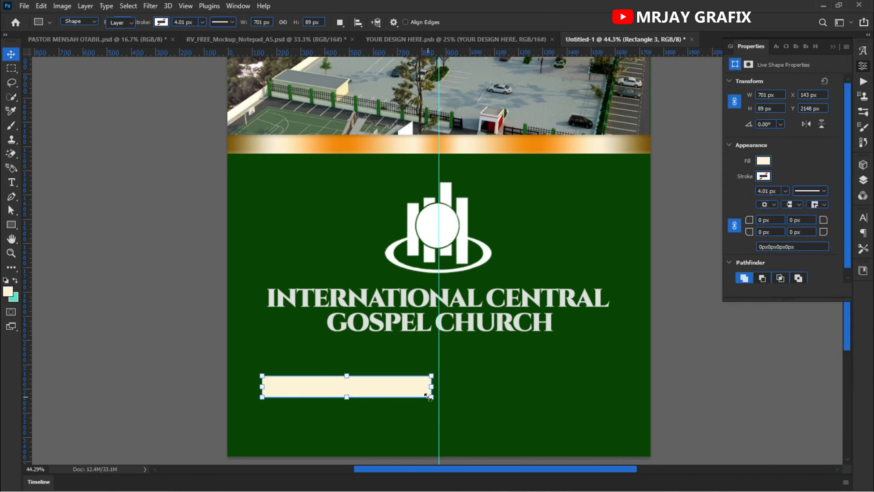
- Vertically centre the rectangle and the ICGC ZOE TEMPLE text with each other and place the rectangle's layer below the text
drag(270, 350, 296, 411)
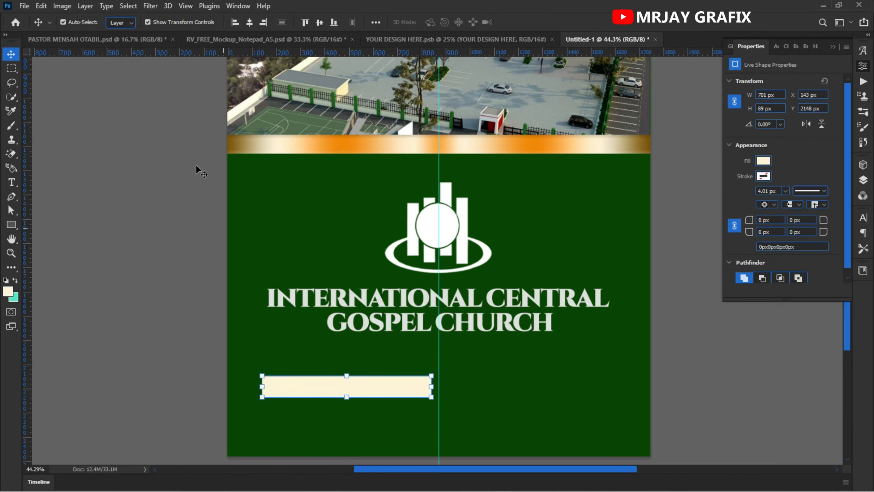
click(319, 23)
click(80, 395)
click(309, 396)
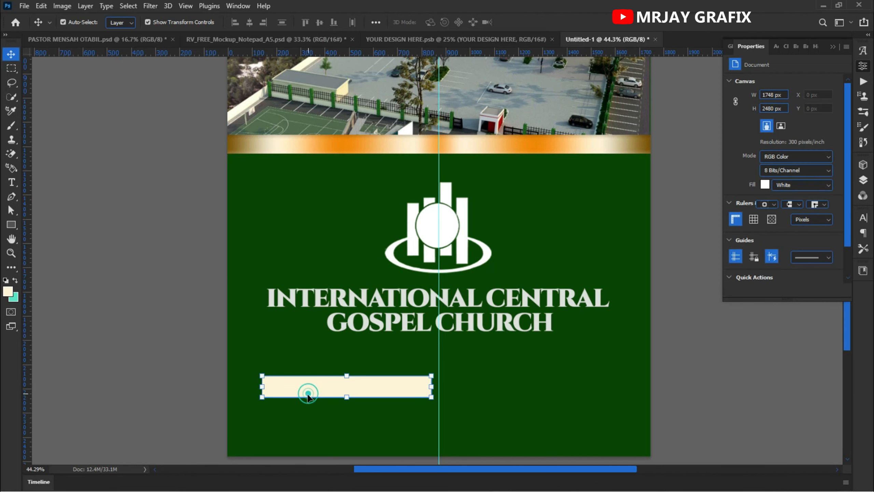
click(863, 218)
click(863, 180)
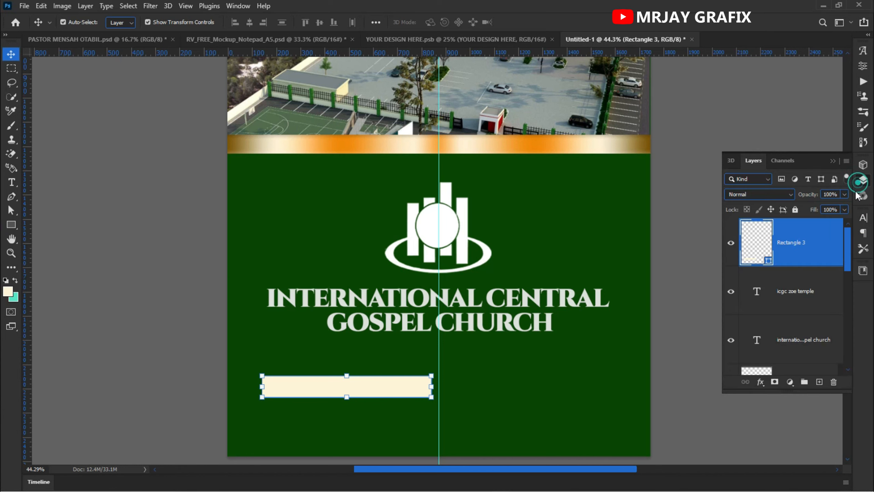
drag(792, 262, 774, 337)
- Recolour the ICGC ZOE TEMPLE text with the background's dark green, 0a4501, and make it fully opaque
click(791, 246)
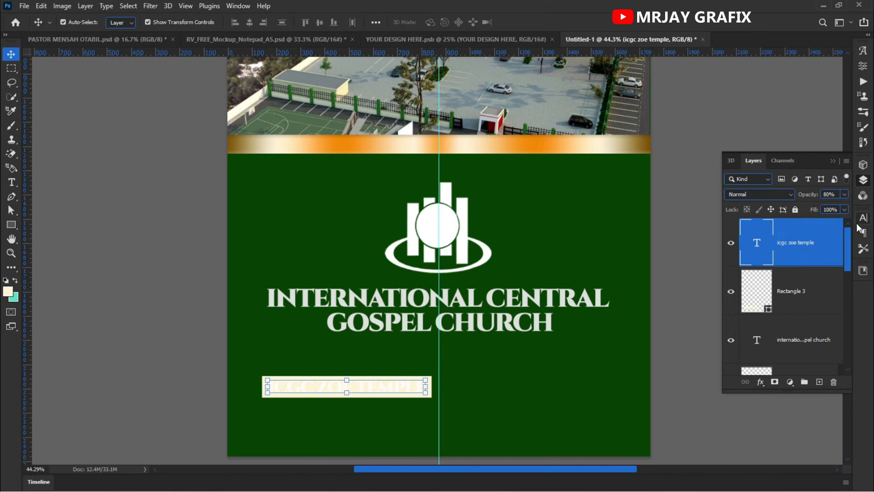
click(863, 218)
click(831, 284)
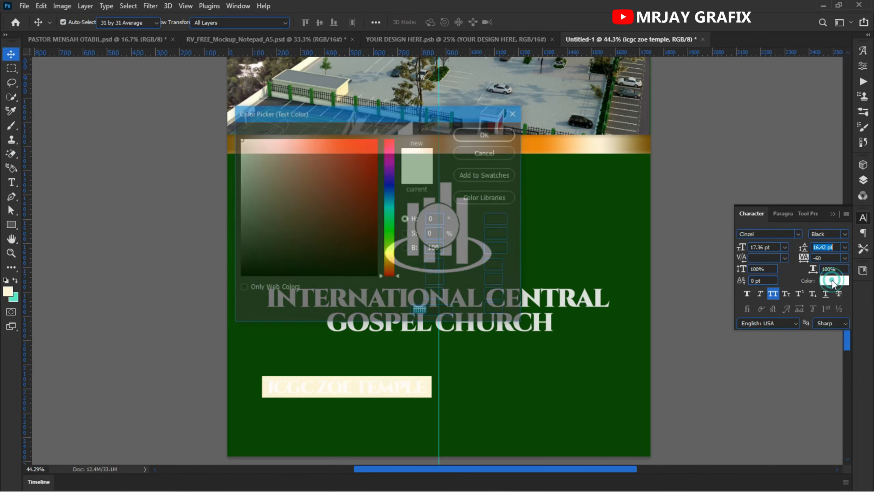
click(489, 372)
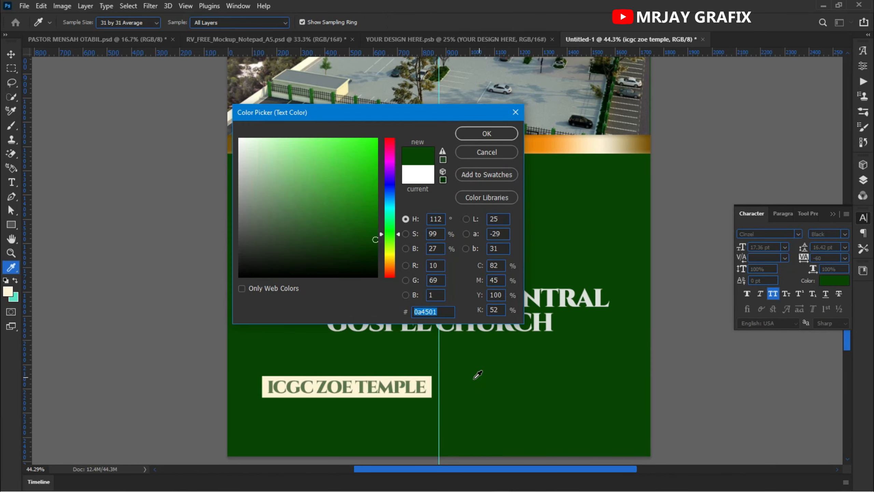
click(478, 134)
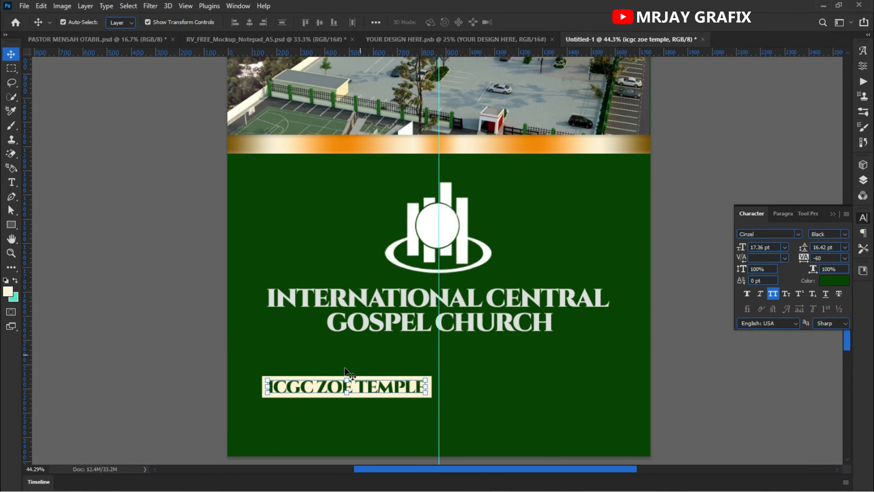
click(151, 352)
- Raise the International Central Gospel Church text to full opacity so it is solid white
click(365, 301)
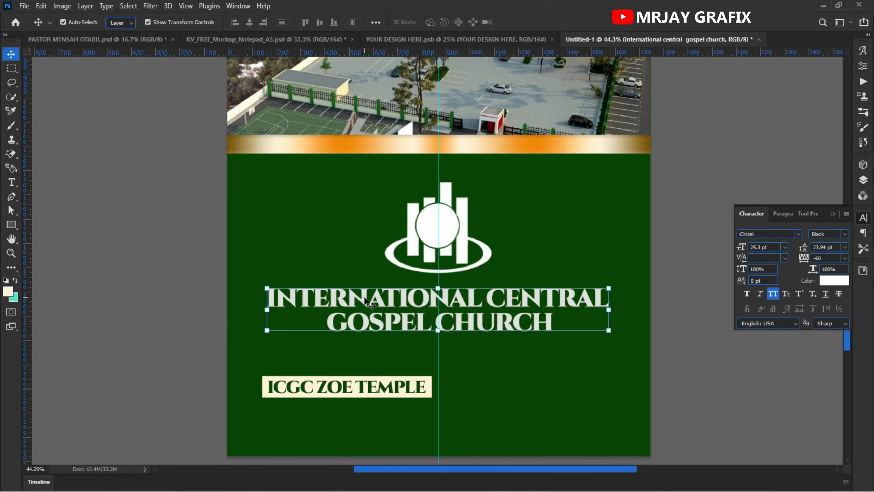
scroll(365, 299, up, 1)
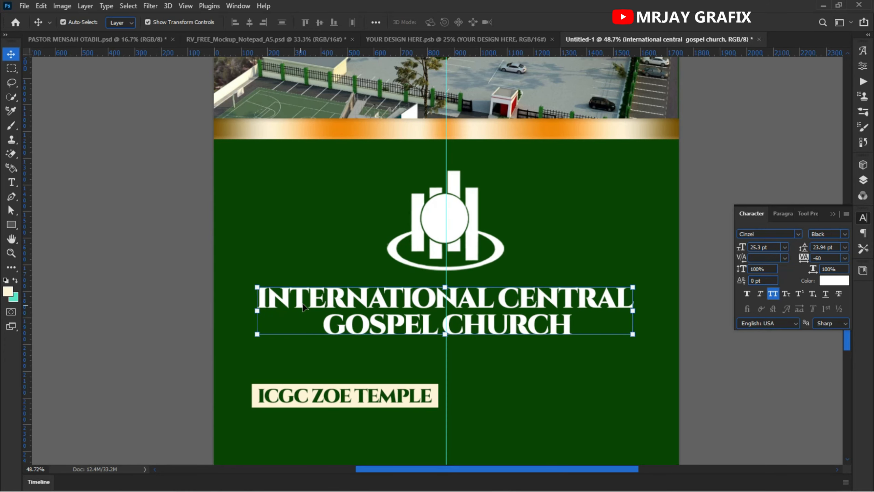
scroll(308, 309, down, 5)
scroll(333, 327, down, 2)
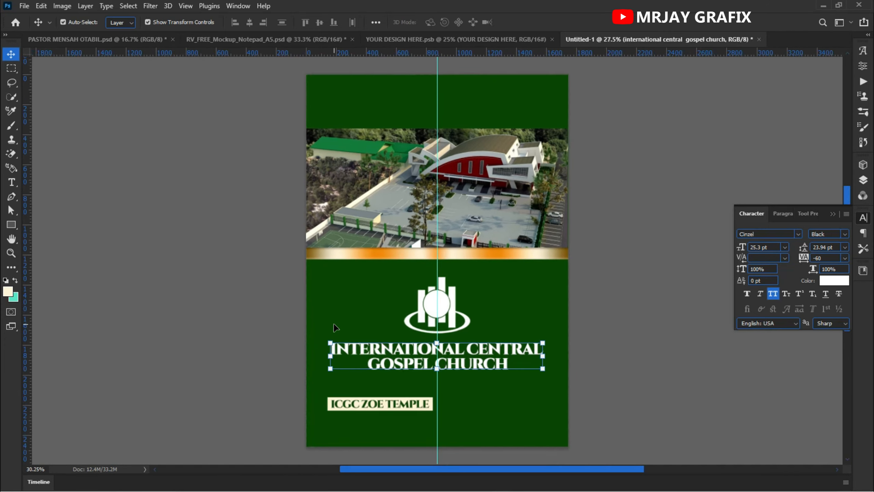
click(221, 325)
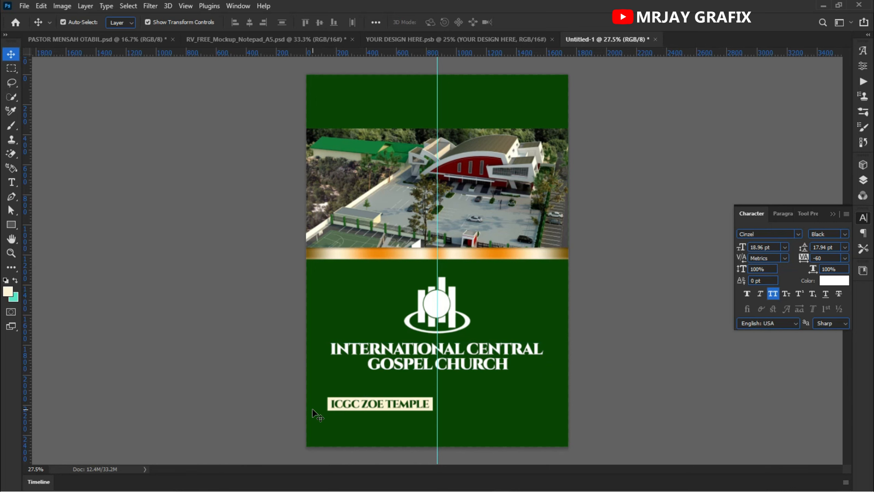
- Change the font of the ICGC ZOE TEMPLE text to Montserrat ExtraBold
scroll(395, 409, up, 3)
double_click(386, 402)
click(764, 235)
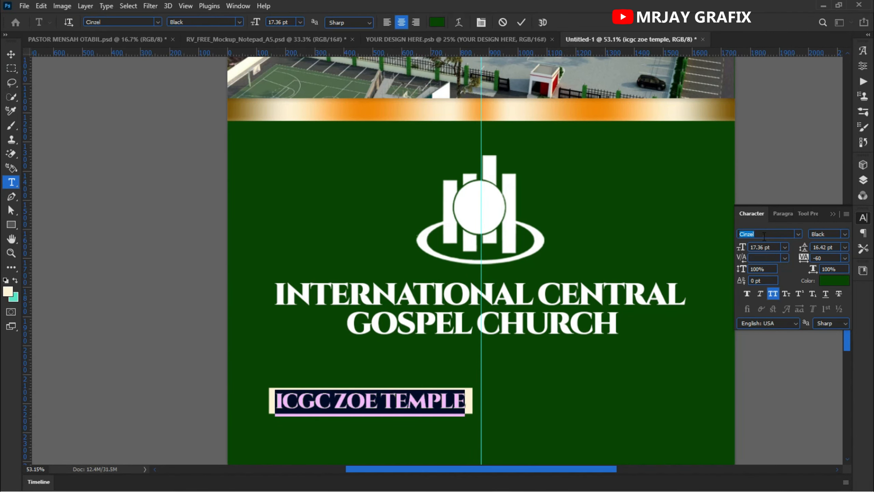
text(mont)
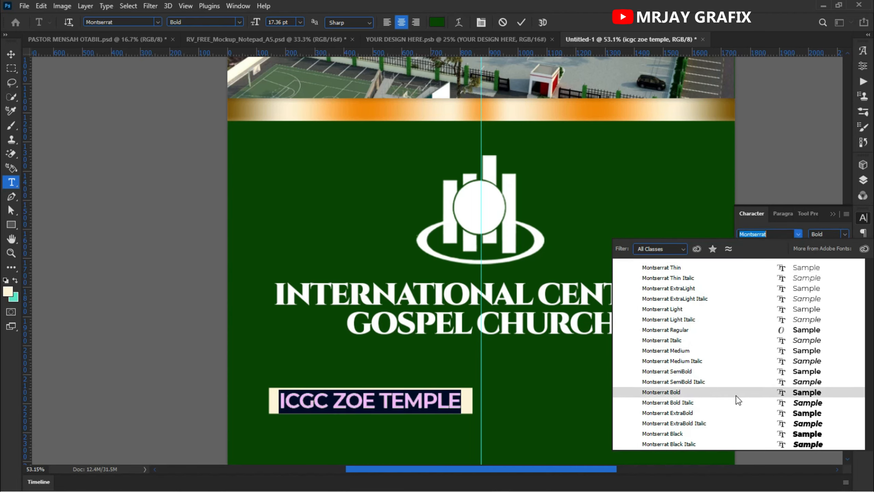
click(726, 412)
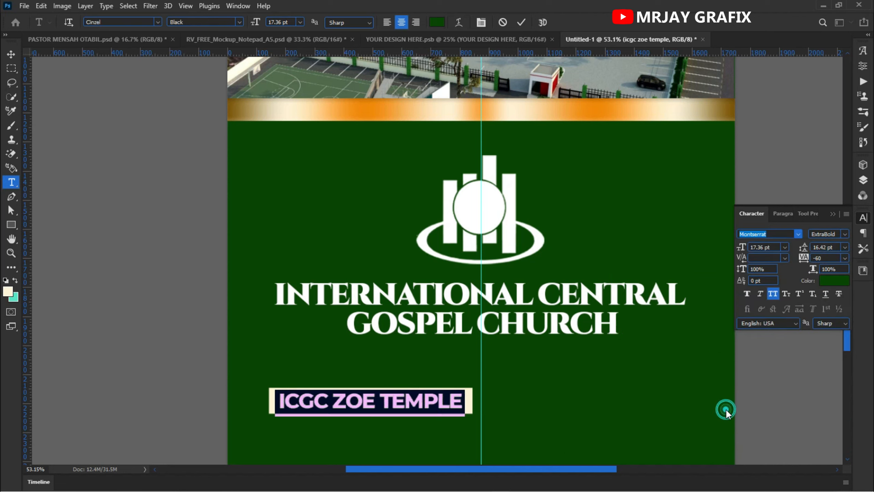
key(ctrl+Return)
key(v)
click(119, 279)
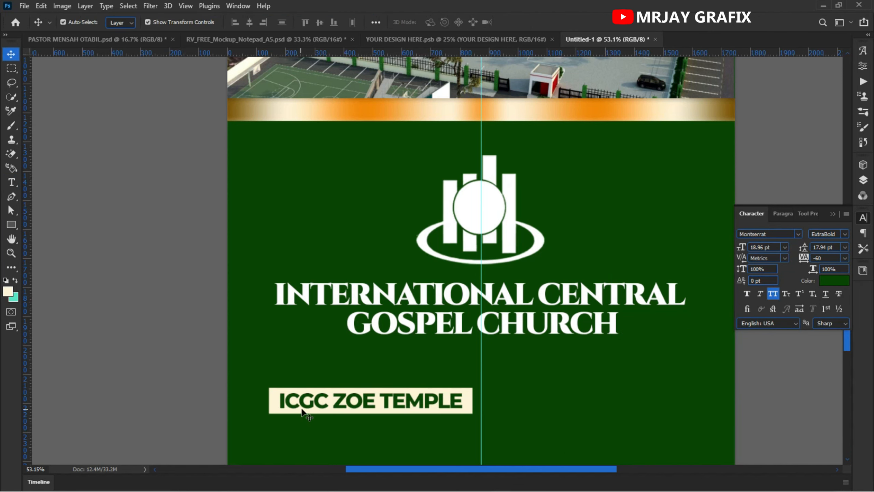
- Duplicate the ICGC ZOE TEMPLE label with its cream rectangle beside the original, ending at the church name's right edge
drag(243, 404, 383, 413)
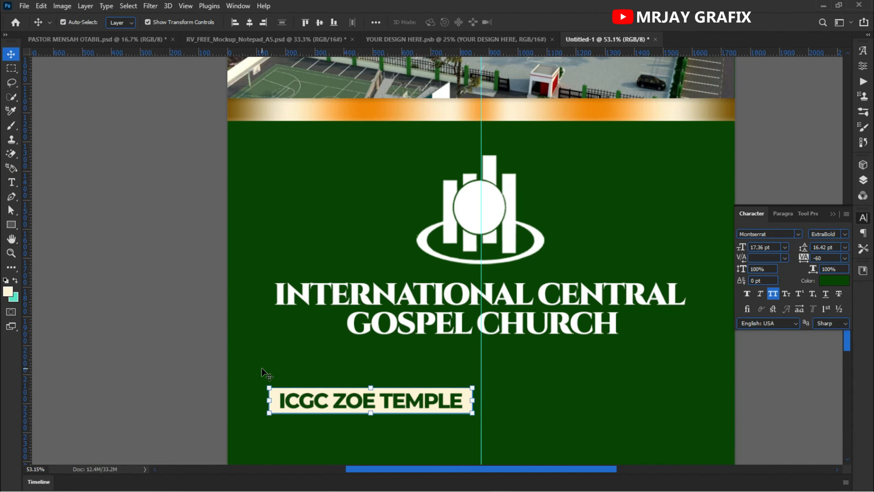
drag(246, 359, 513, 423)
drag(397, 405, 607, 399)
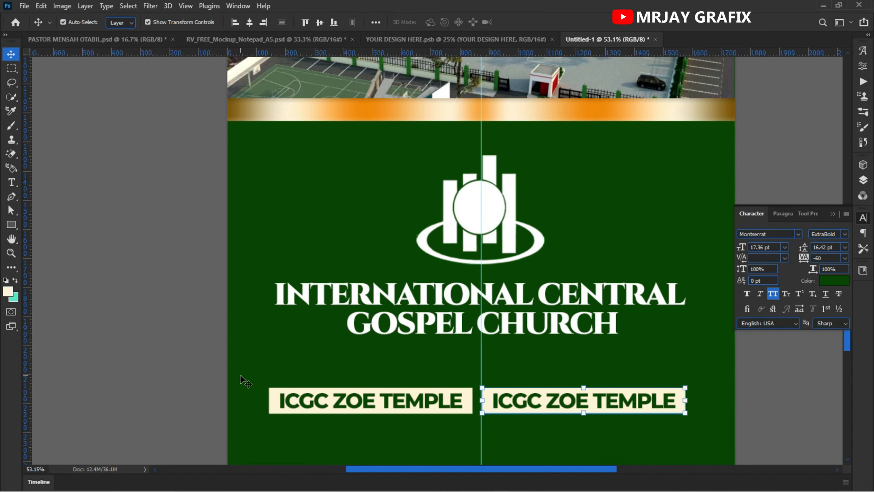
click(230, 369)
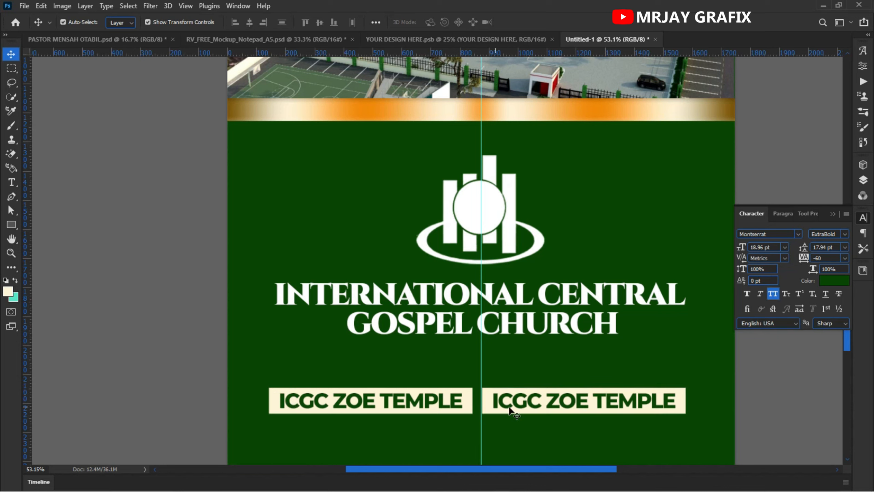
- Replace the duplicated label's text with SPECKTRA GLOBAL
double_click(531, 403)
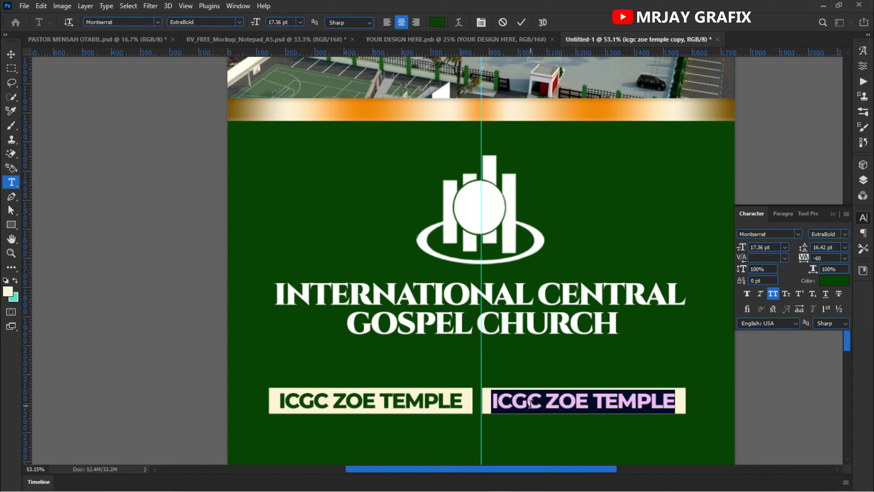
text(SPEC)
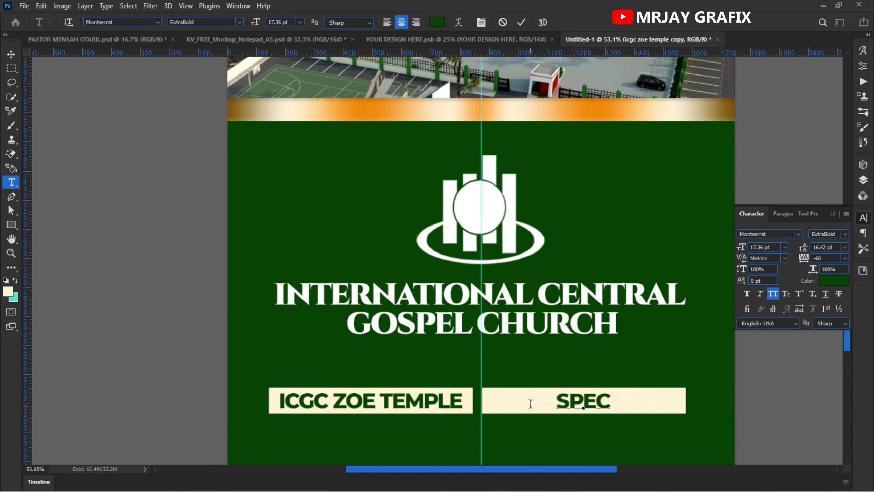
text(KTRA)
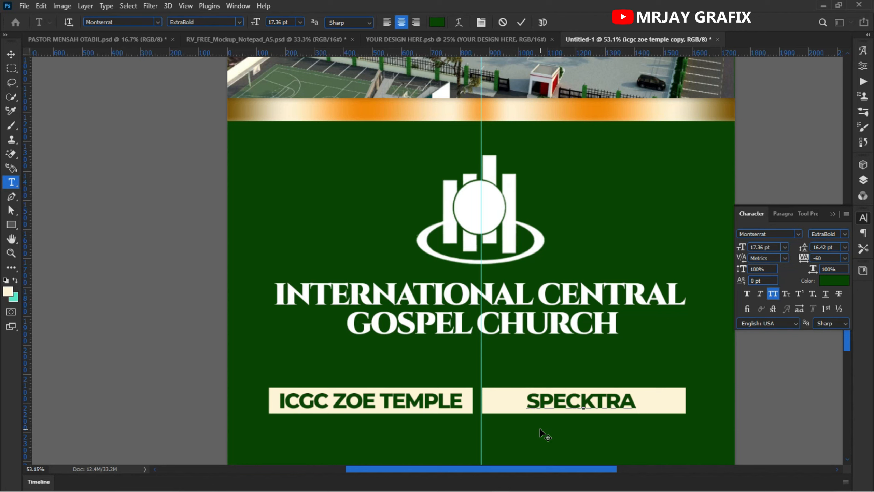
text(G)
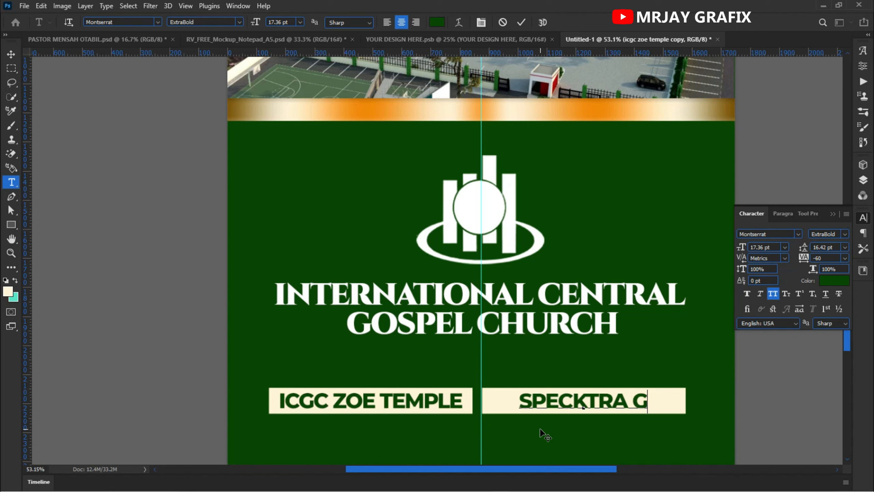
text(LOBAL)
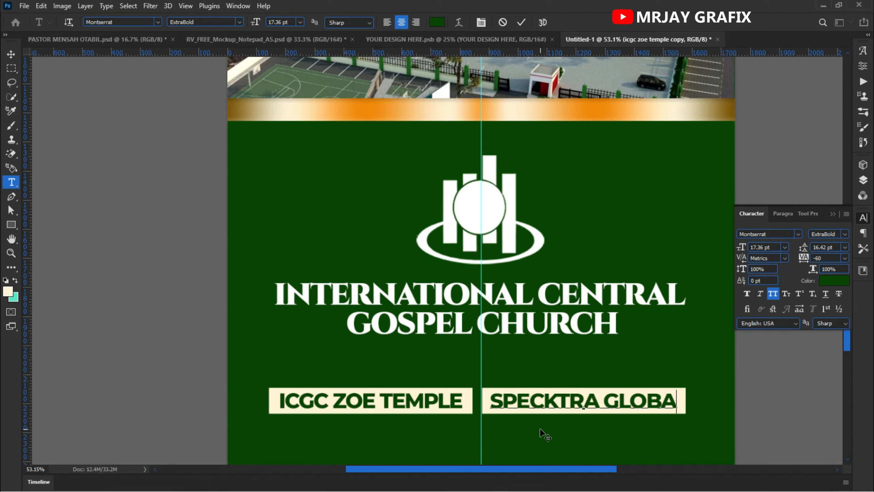
click(147, 247)
key(v)
click(107, 263)
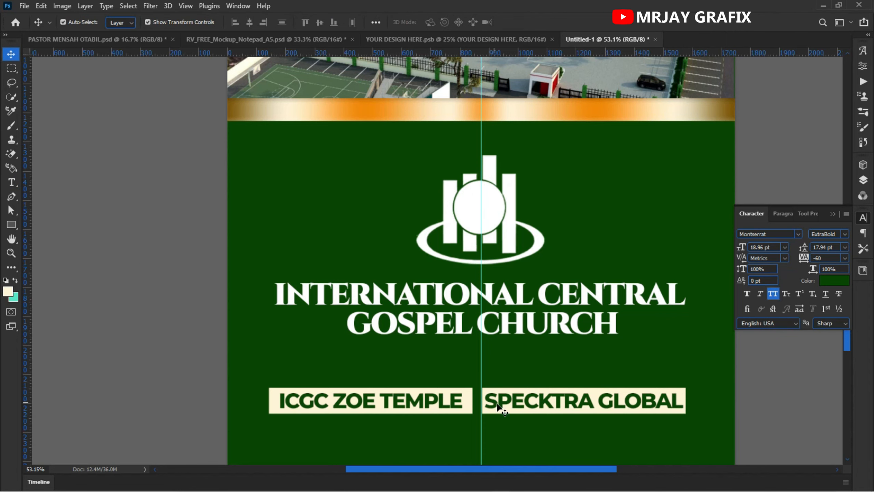
scroll(313, 314, down, 2)
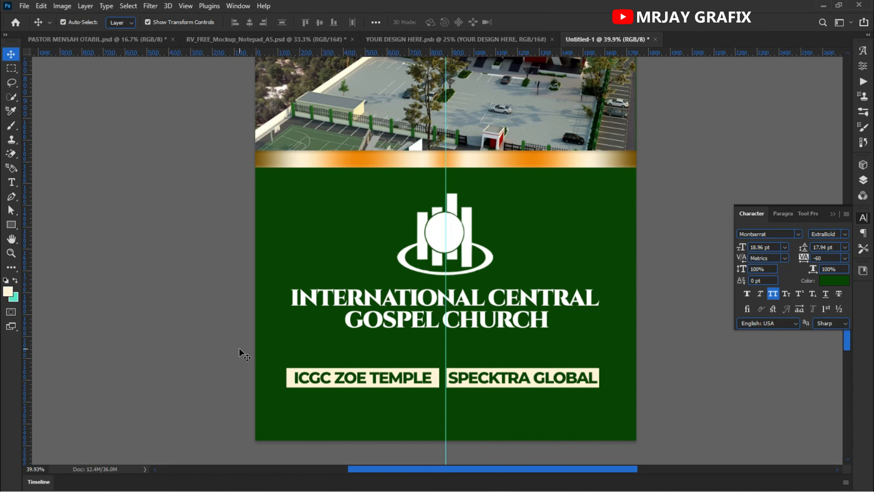
- Switch to Google Chrome and search Google for "icgc church motto"
key(super)
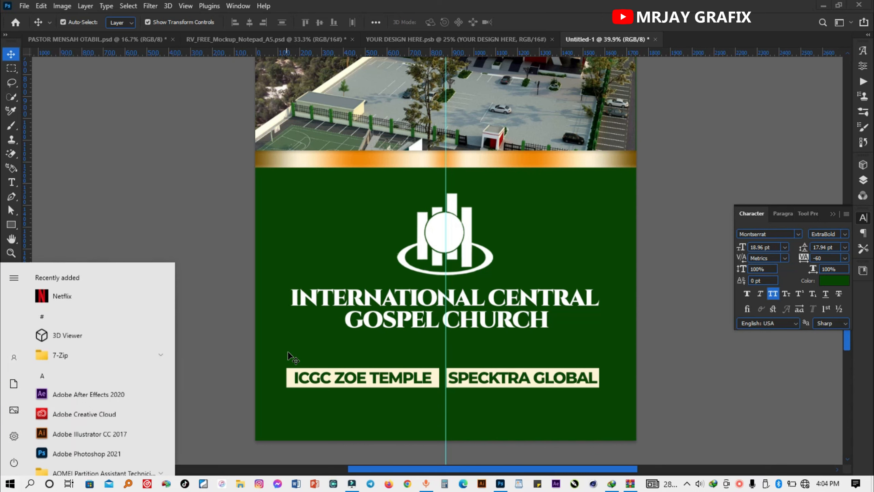
click(408, 483)
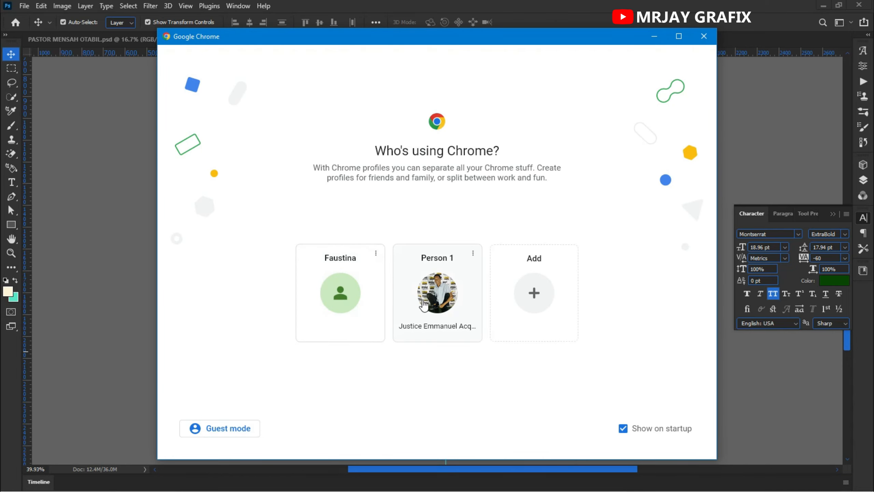
click(424, 305)
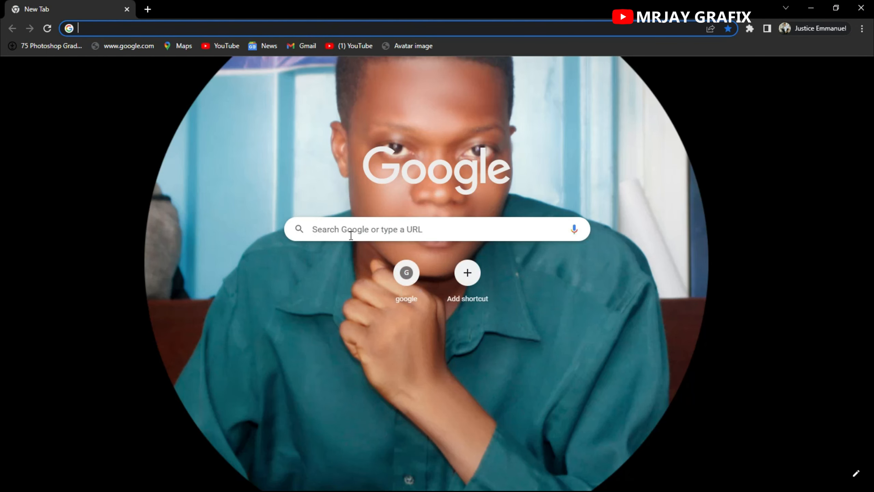
click(351, 235)
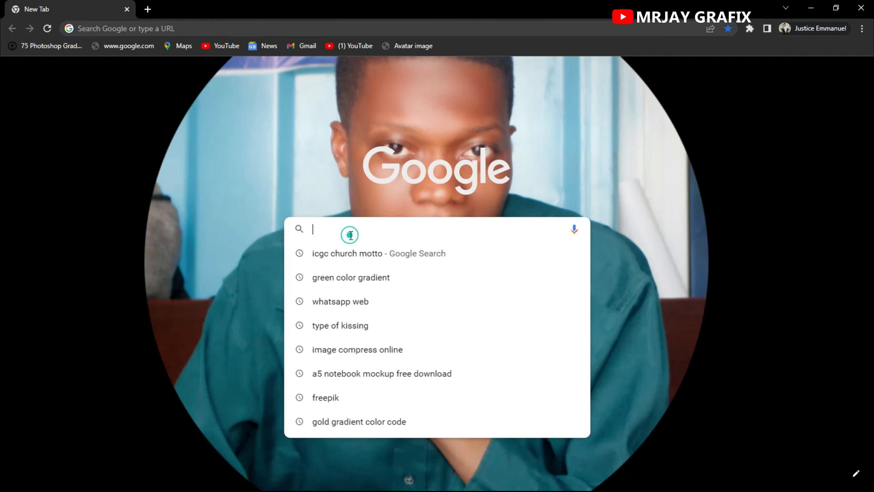
click(175, 307)
key(super)
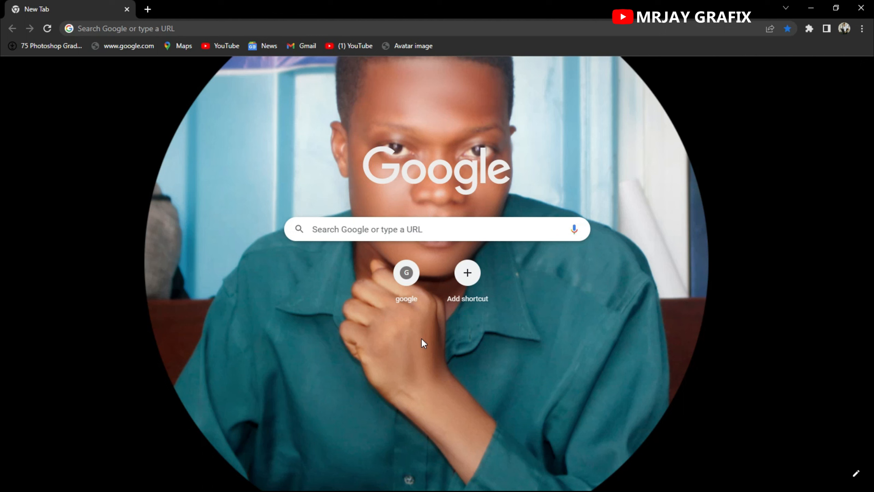
key(super)
click(401, 230)
click(376, 256)
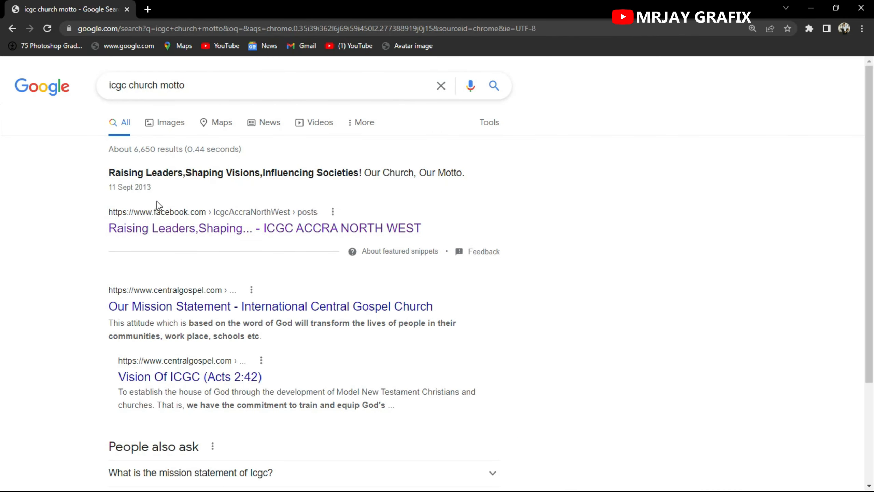
- Copy the motto "Raising Leaders,Shaping Visions,Influencing Societies" from the search result and switch back to the cover design in Photoshop
drag(108, 172, 359, 172)
click(112, 173)
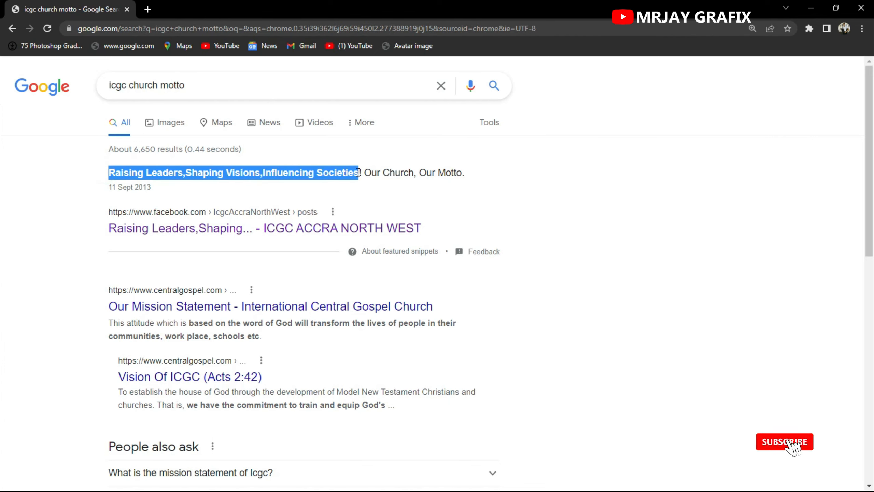
right_click(314, 173)
click(351, 182)
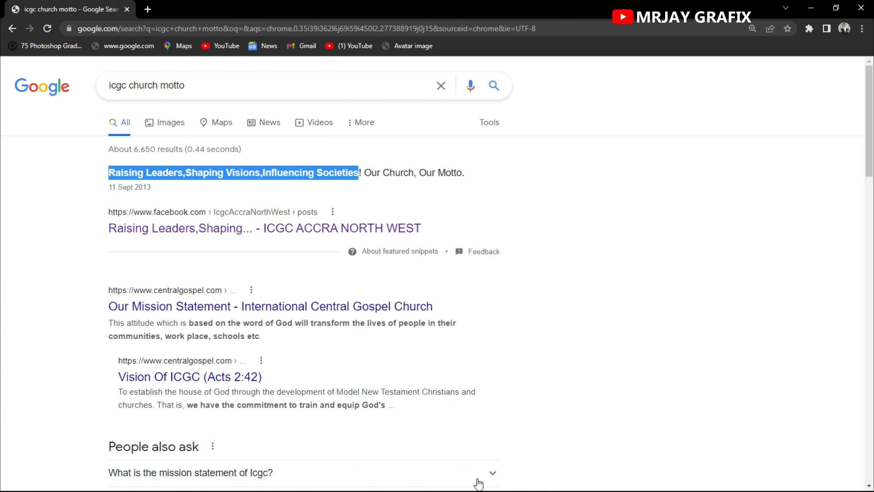
double_click(351, 5)
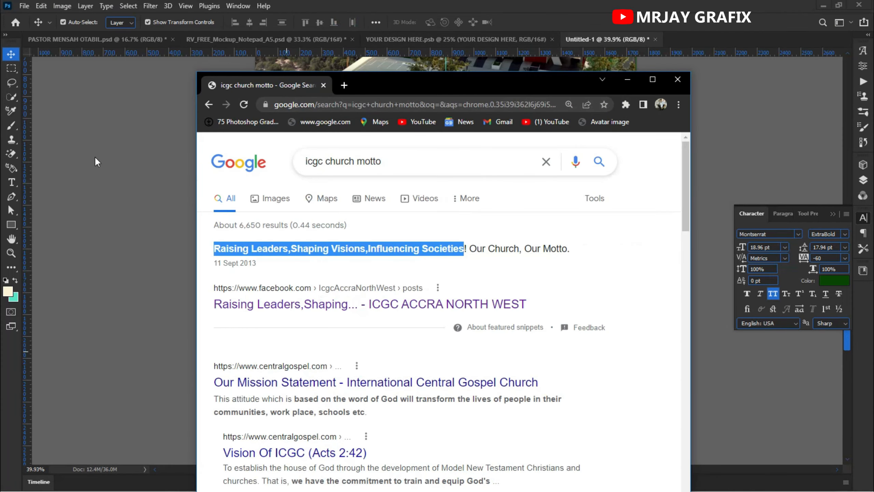
click(95, 157)
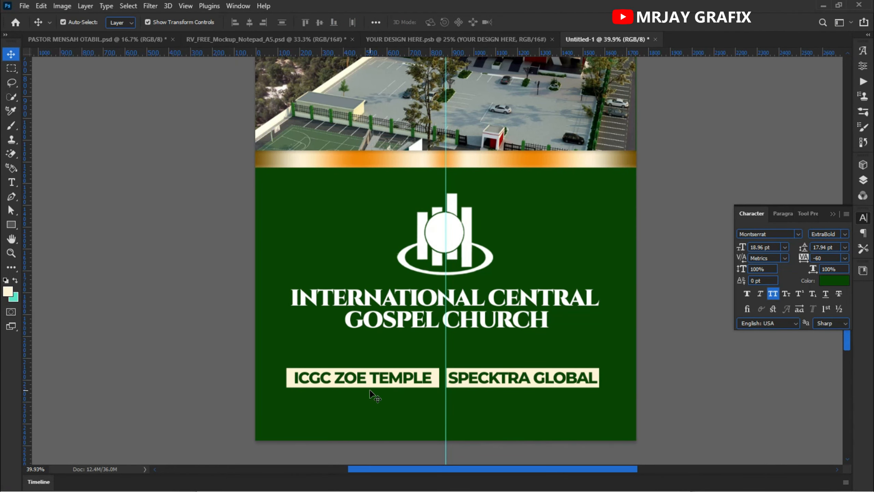
- Duplicate the ICGC ZOE TEMPLE text below the two labels and color the copy white (ffffff)
click(364, 378)
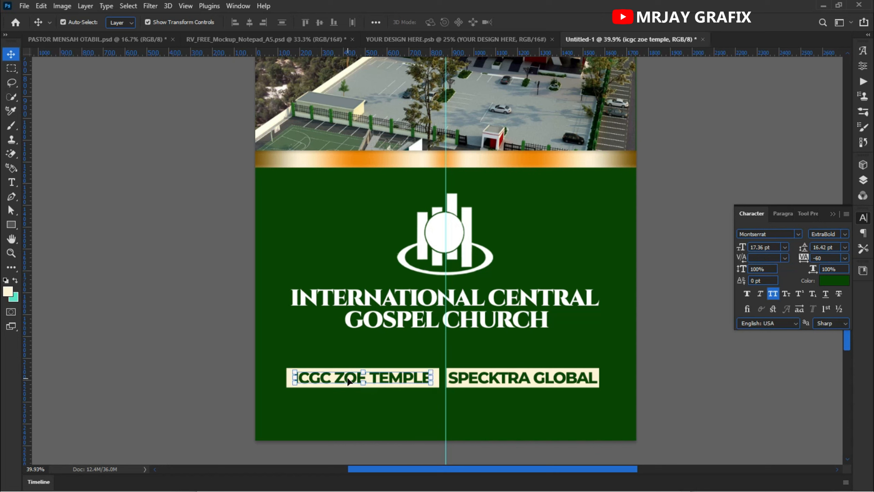
drag(348, 379, 377, 415)
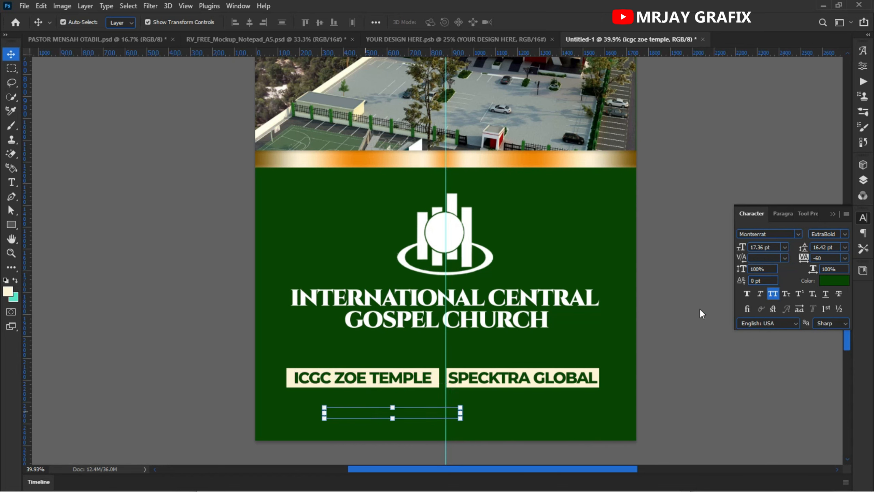
click(835, 280)
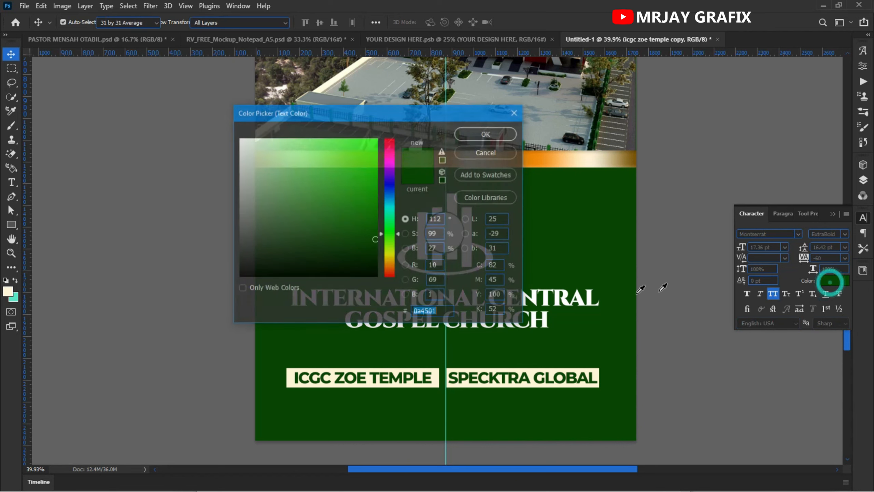
click(261, 166)
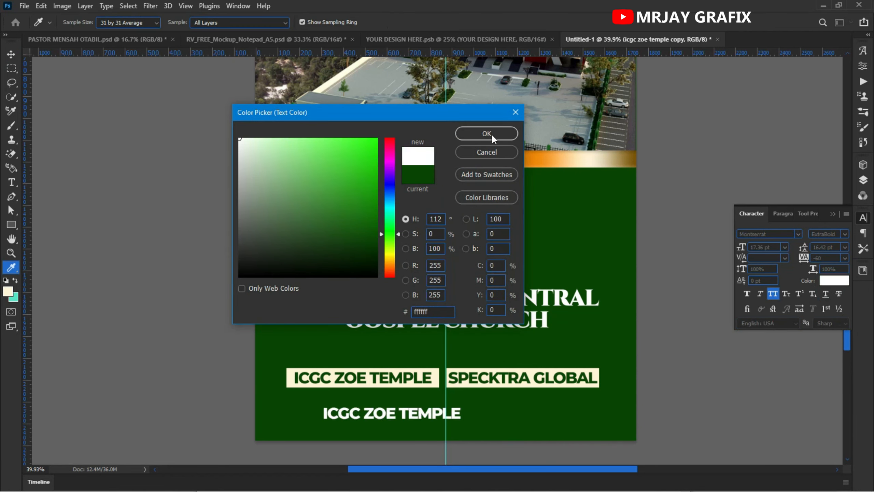
click(487, 133)
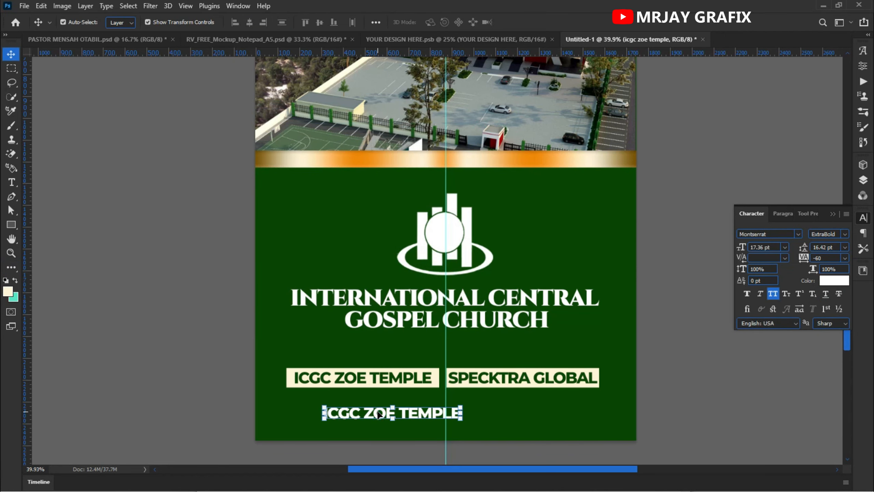
- Set the white text copy's tracking to 0 and replace its wording with the copied church motto
double_click(379, 413)
click(846, 258)
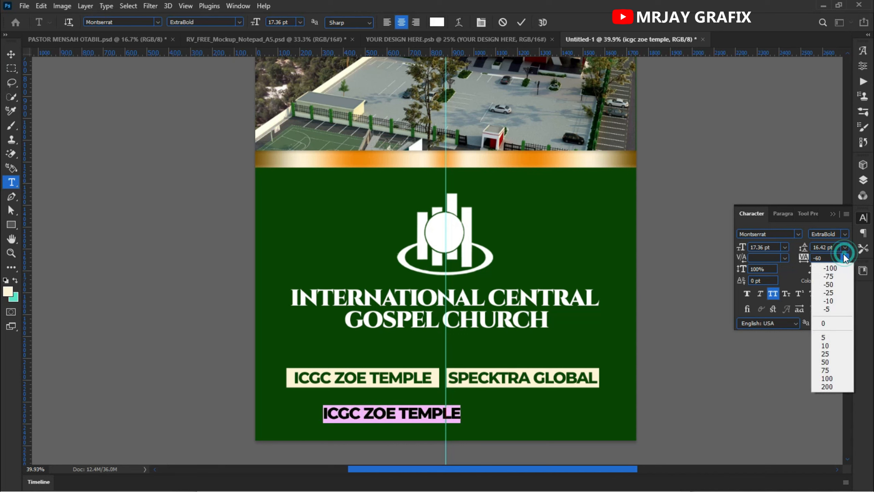
click(833, 327)
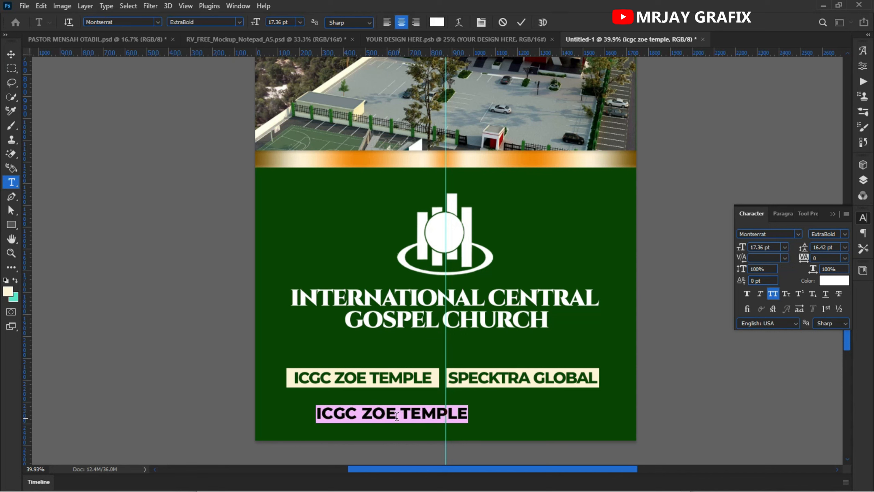
key(ctrl+v)
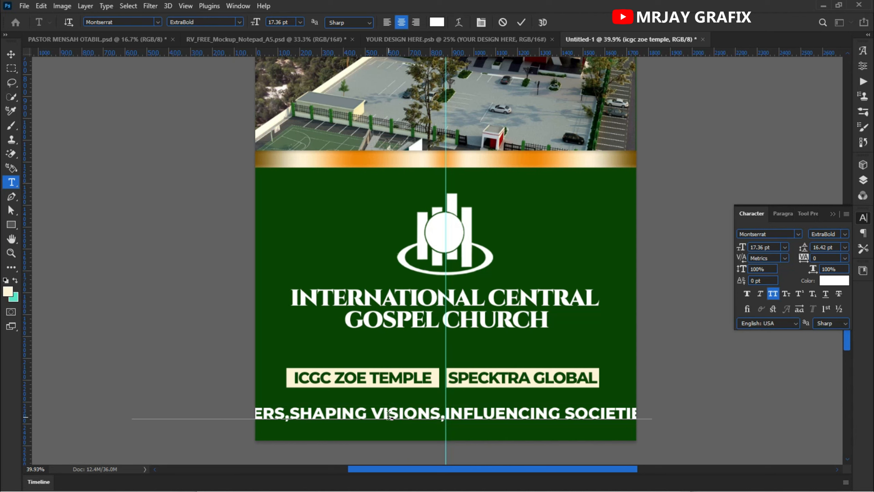
click(11, 54)
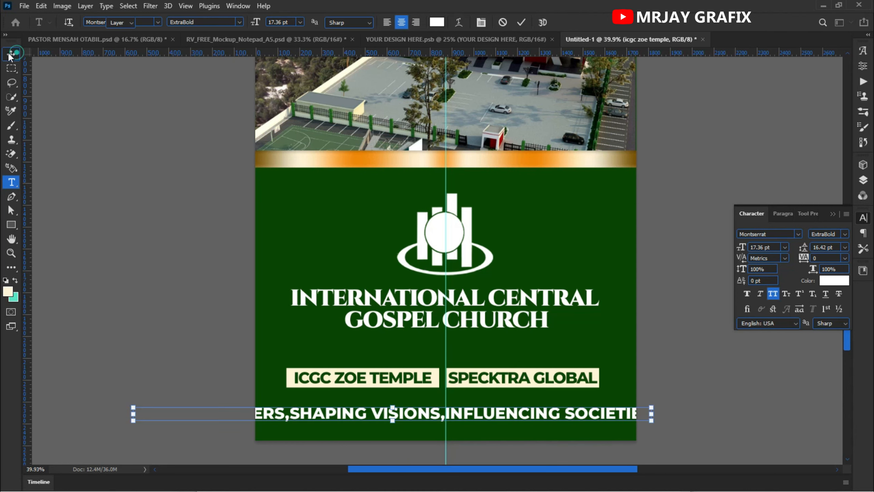
- Scale the motto text down to about 8.6 pt and center it on the vertical guide below the labels
click(392, 423)
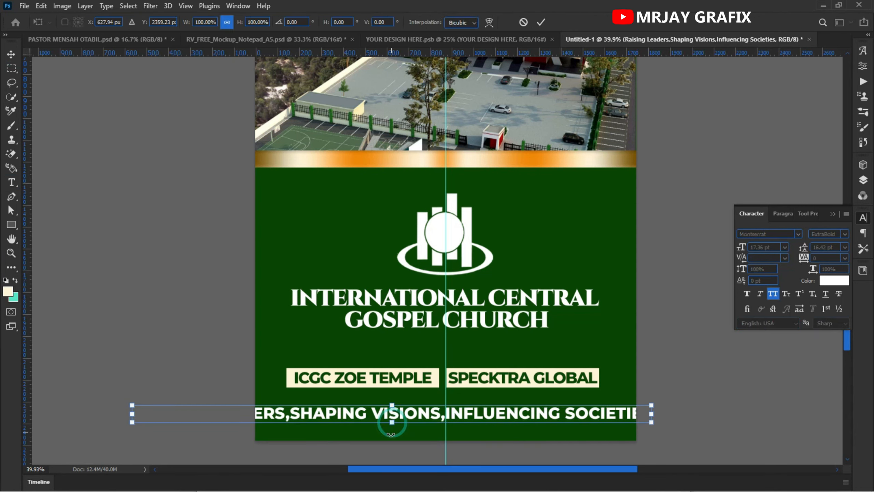
drag(130, 403, 385, 432)
key(Return)
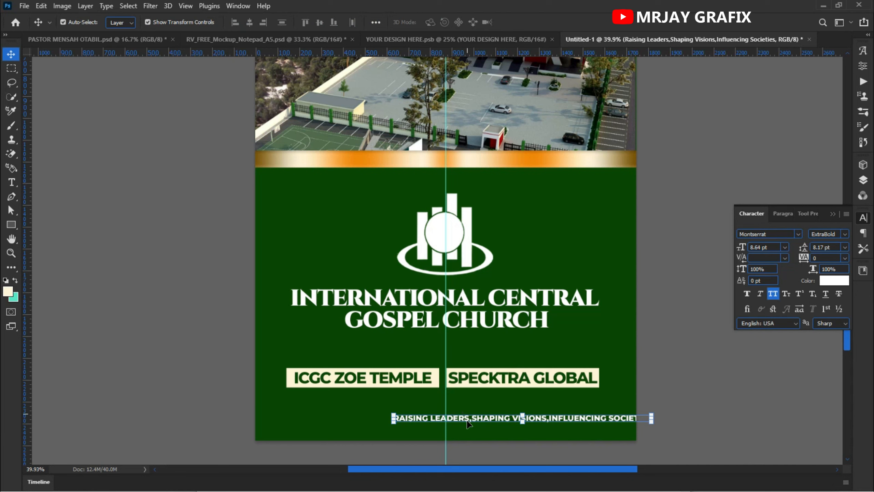
drag(472, 422, 372, 414)
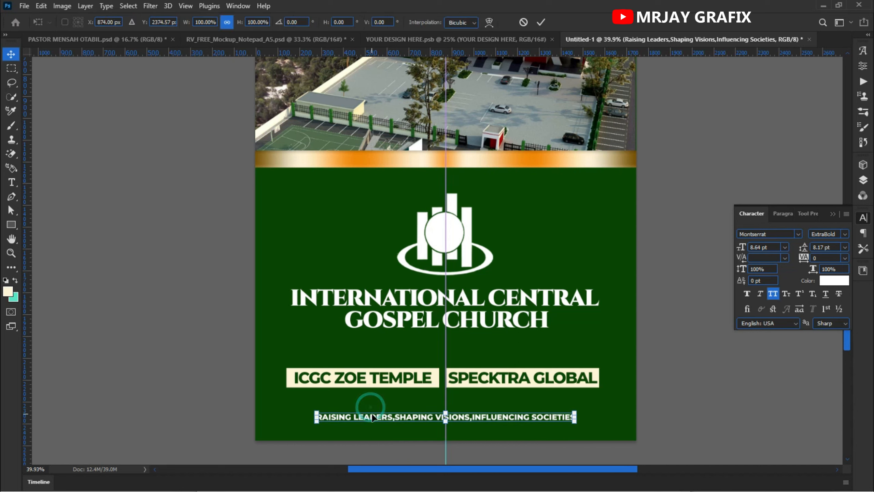
key(Return)
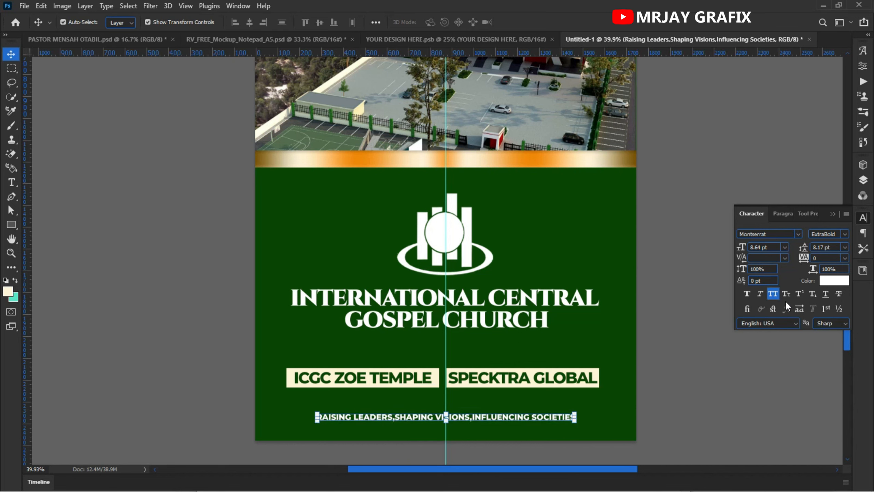
- Turn off All Caps for the motto, change its font to Great Vibes Regular and enlarge it to about 15.2 pt
click(787, 277)
click(773, 293)
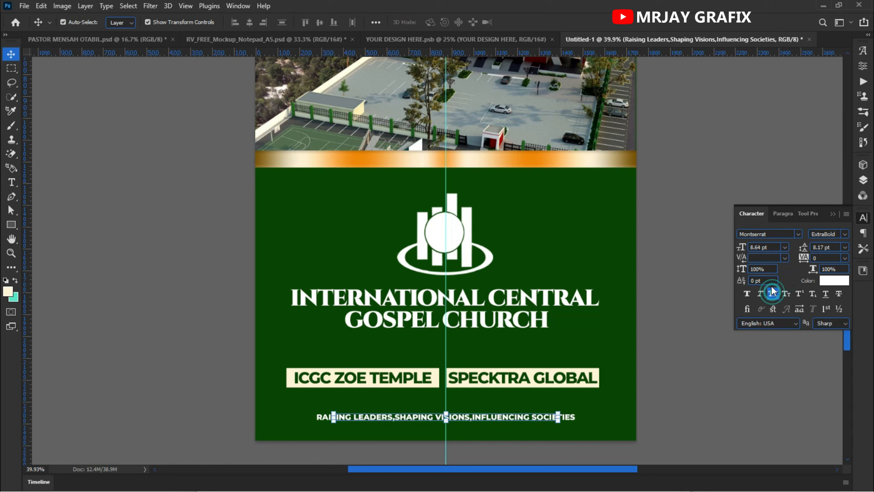
click(798, 235)
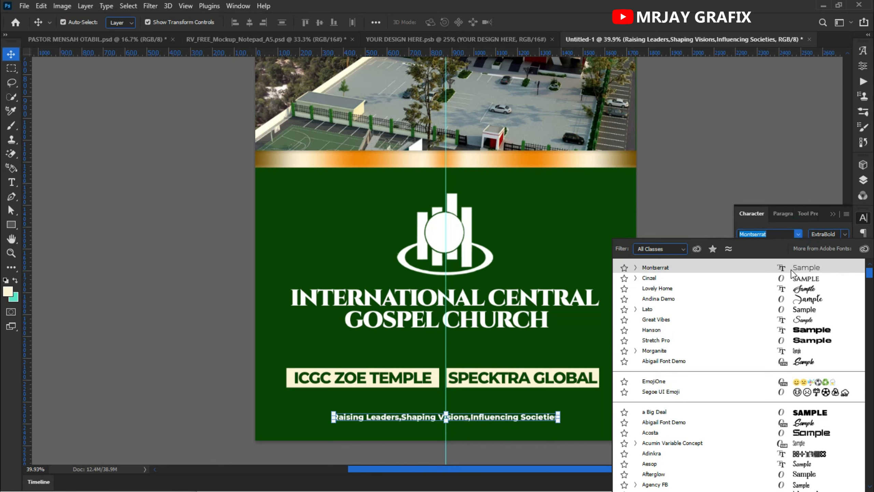
click(781, 324)
drag(374, 412, 321, 409)
key(Return)
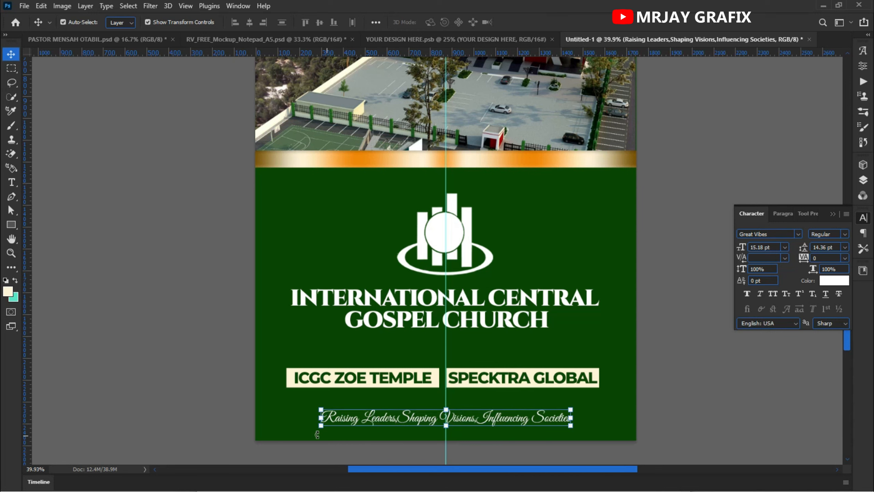
- Move the motto line up closer beneath the two cream labels
click(141, 399)
drag(412, 426, 403, 418)
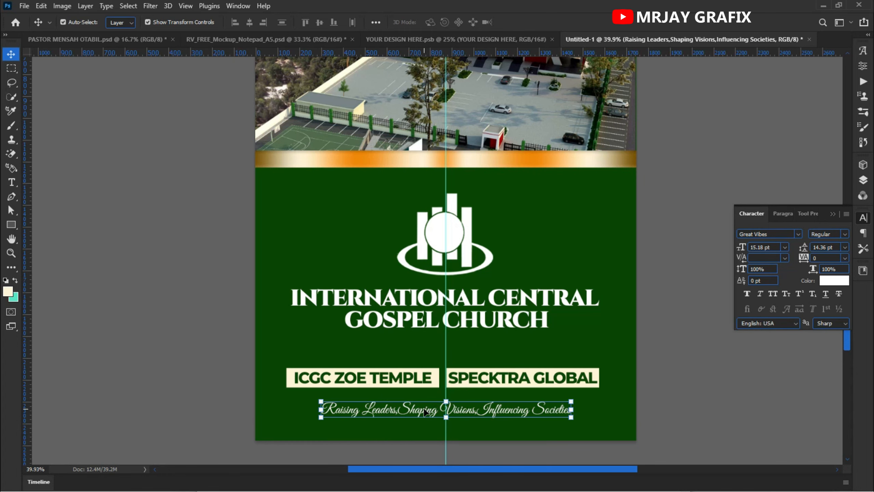
click(196, 398)
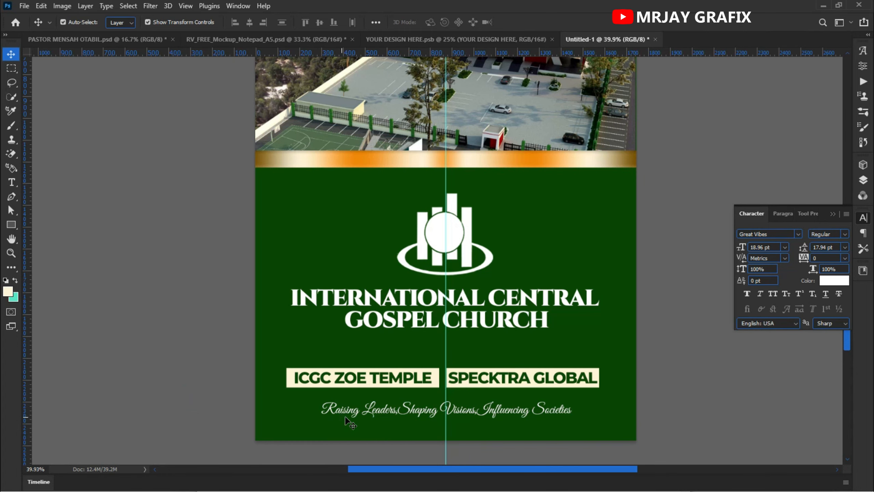
key(ctrl+0)
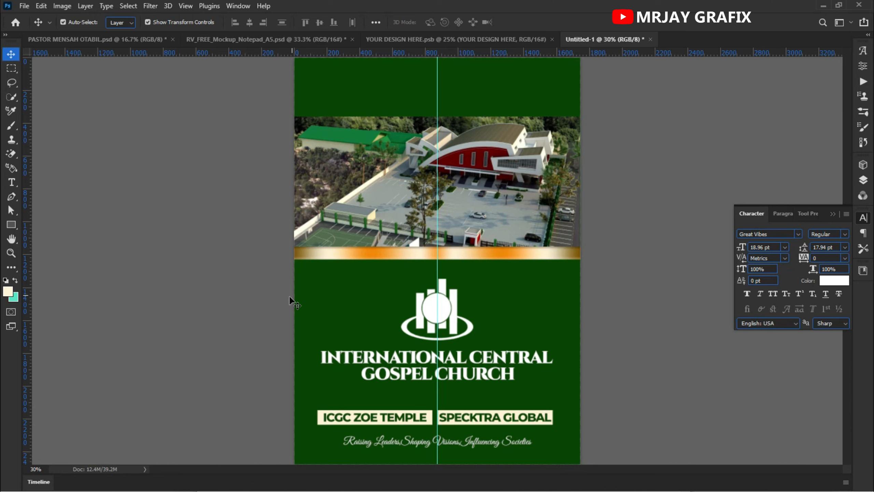
scroll(520, 314, down, 1)
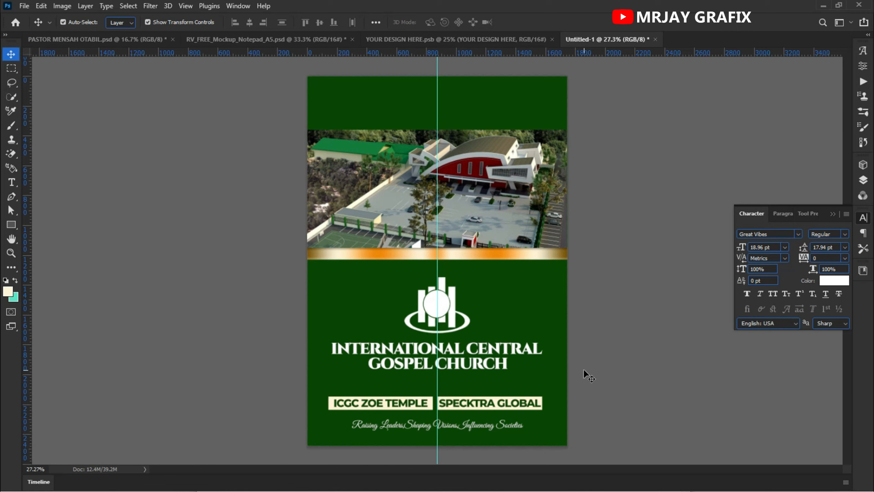
- Unlock the green color fill layer above the background
click(863, 180)
click(789, 243)
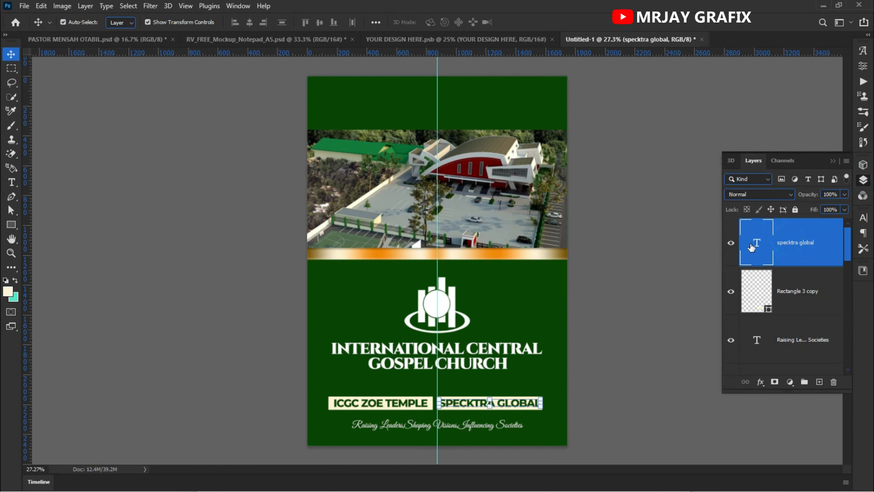
scroll(826, 328, down, 3)
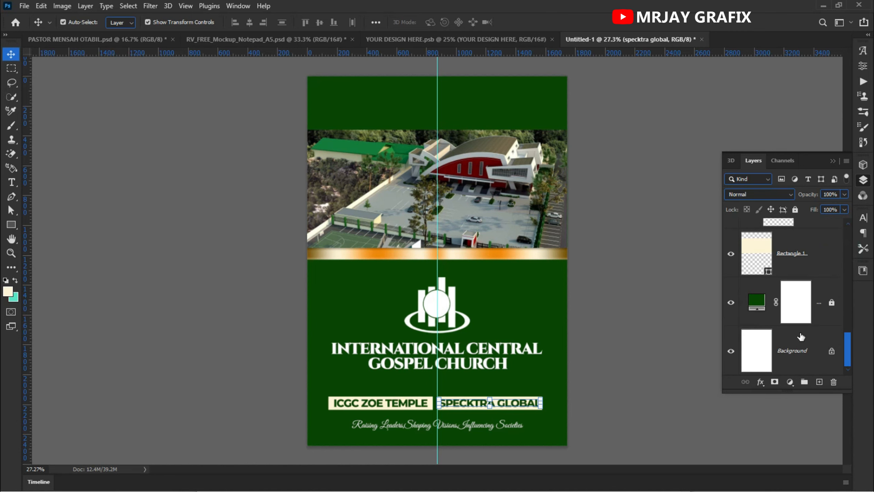
click(814, 293)
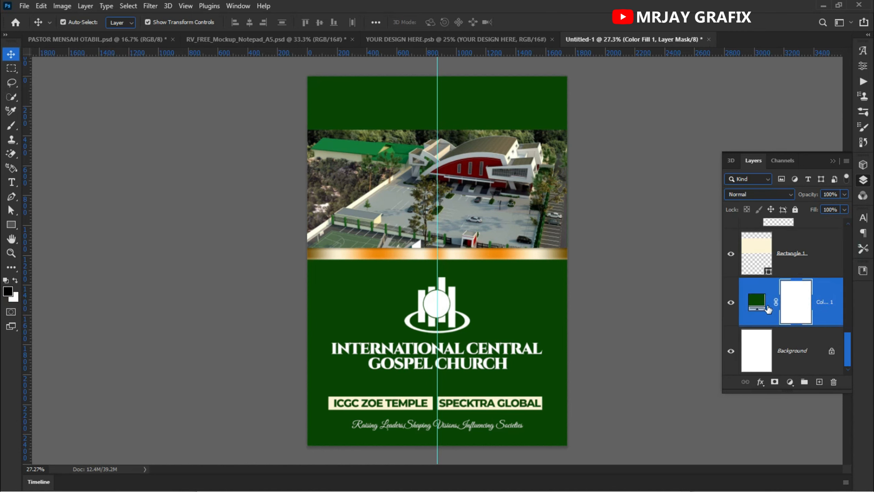
- Check the design layers for remaining locks and unlock the photo layer, Layer 1
drag(848, 348, 839, 233)
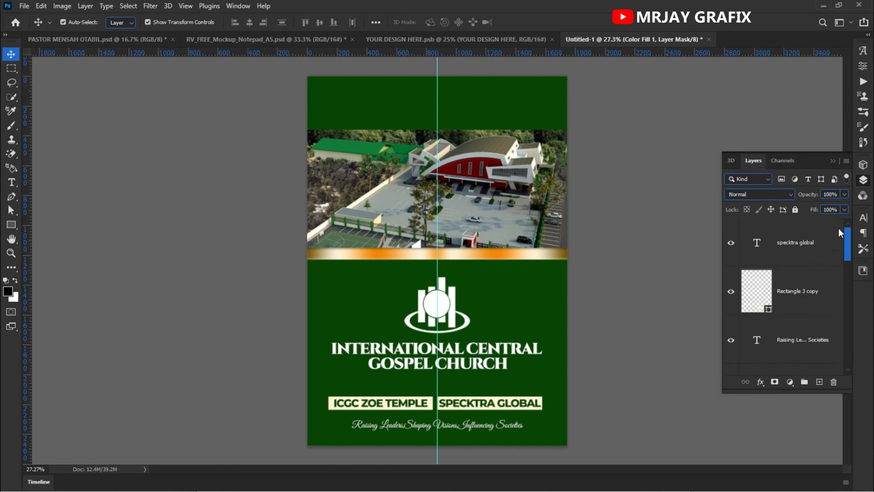
shift+click(806, 243)
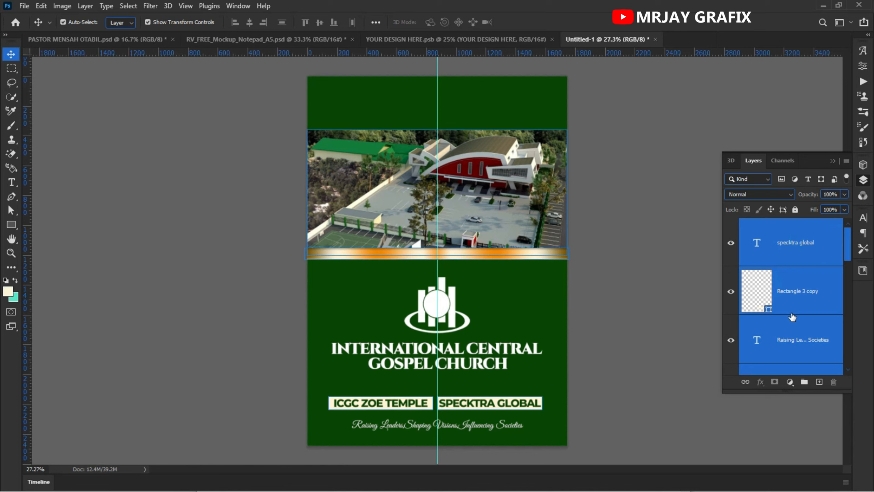
scroll(795, 316, down, 3)
scroll(802, 330, down, 2)
scroll(802, 330, up, 2)
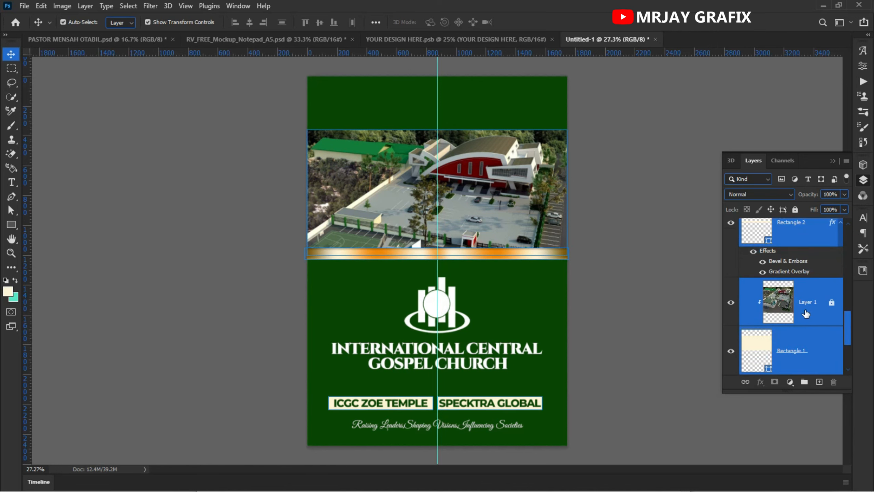
click(808, 307)
click(795, 209)
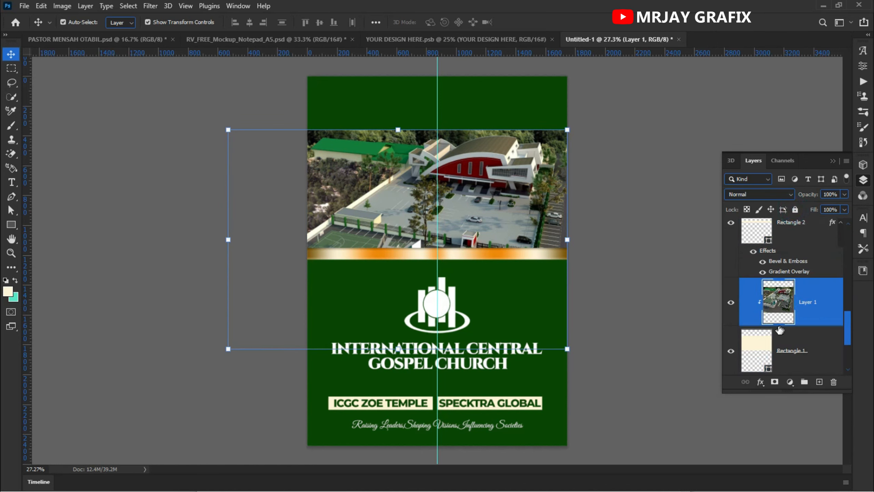
- Select every layer from specktra global down to the green color fill and put them in one group
scroll(779, 329, up, 10)
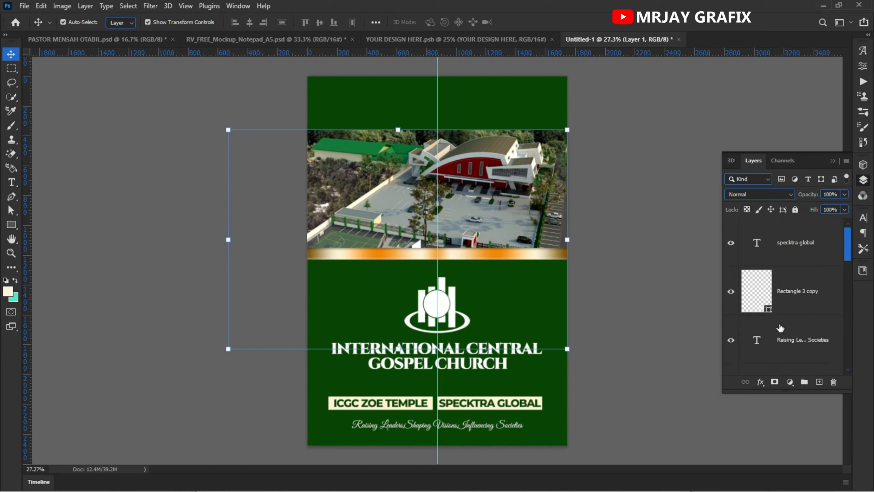
click(791, 243)
drag(846, 250, 824, 356)
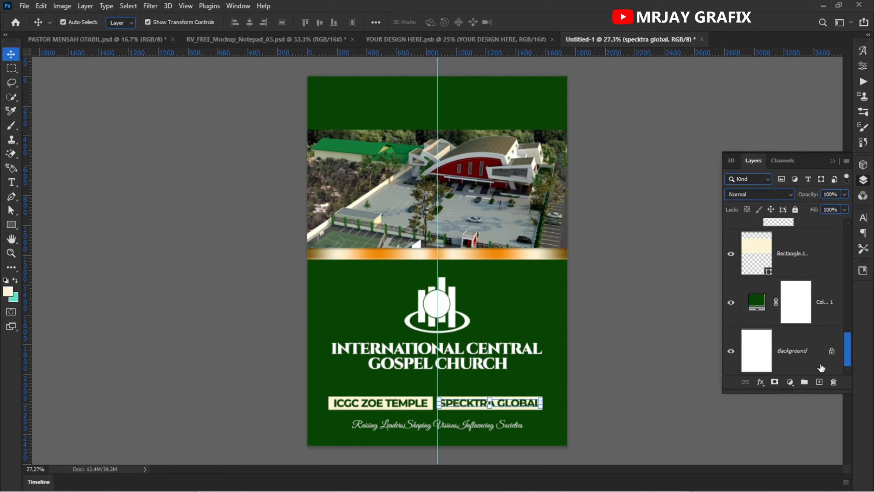
shift+click(826, 310)
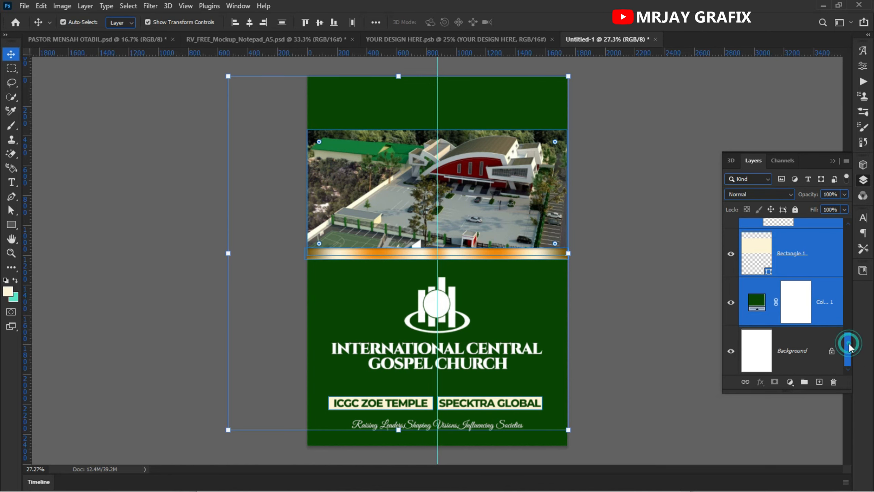
key(ctrl+comma)
key(ctrl+comma)
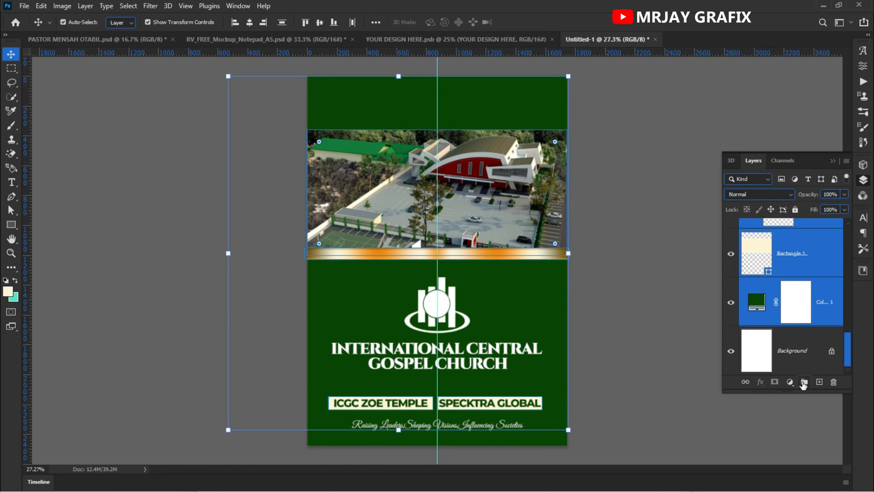
click(804, 383)
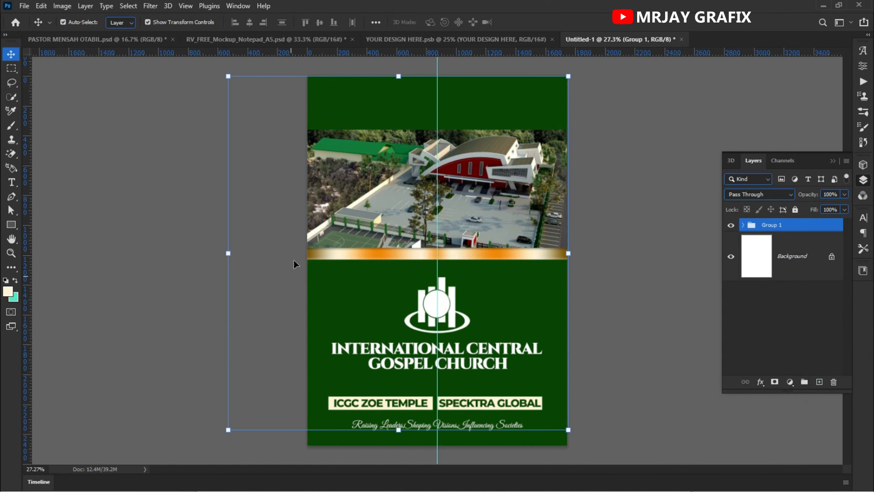
- Toggle the new group's visibility to check its contents, and rename the group Front
click(731, 225)
click(730, 225)
click(731, 225)
click(731, 225)
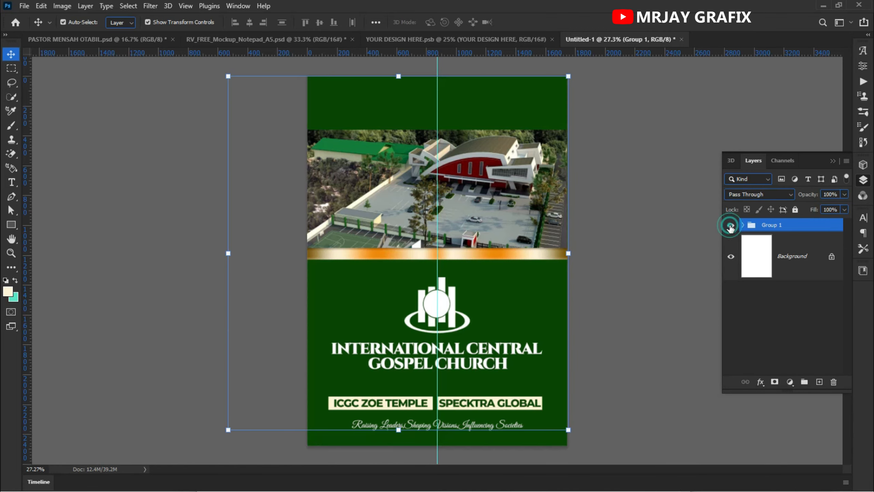
double_click(767, 227)
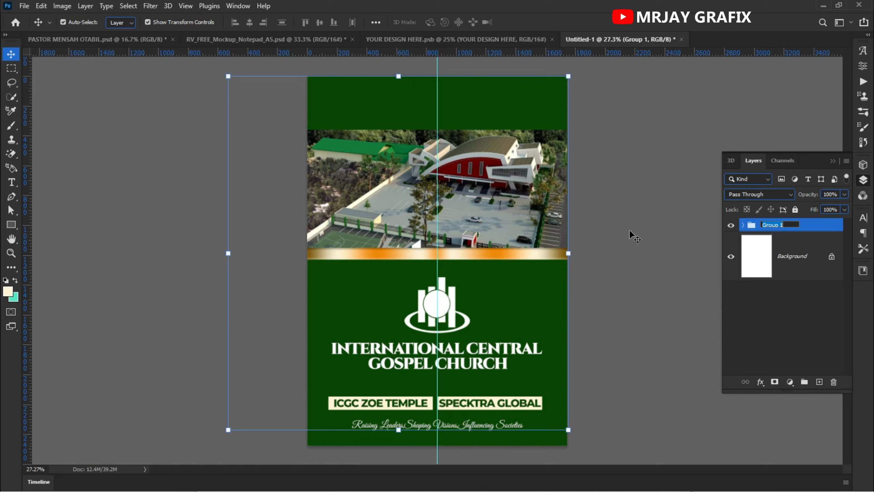
text(Front)
key(Return)
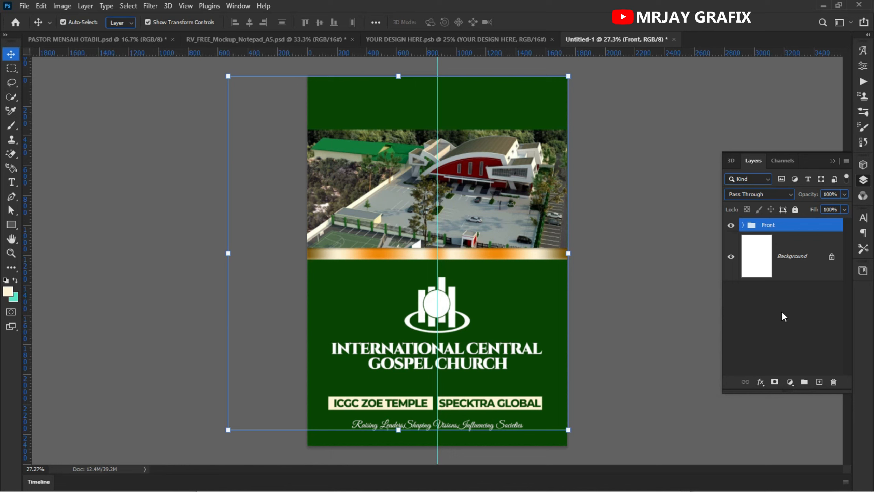
- Duplicate the Front group, hide the copy and expand the original group's layers
key(ctrl+j)
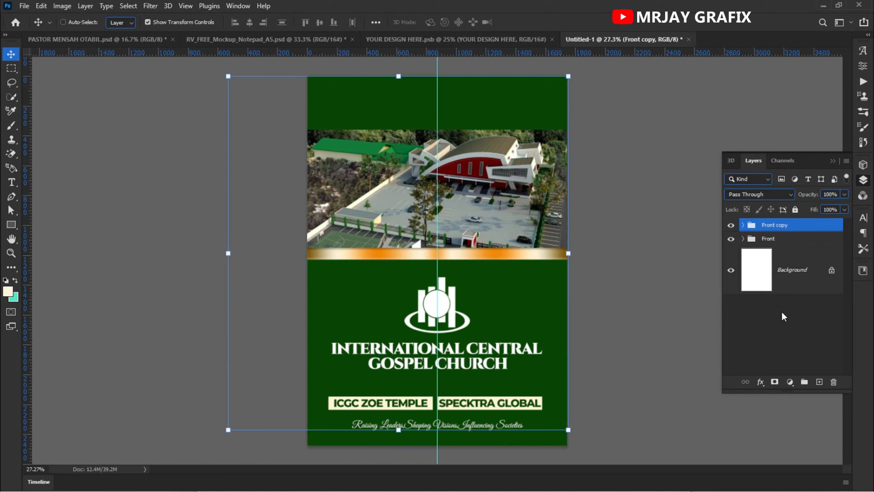
click(731, 225)
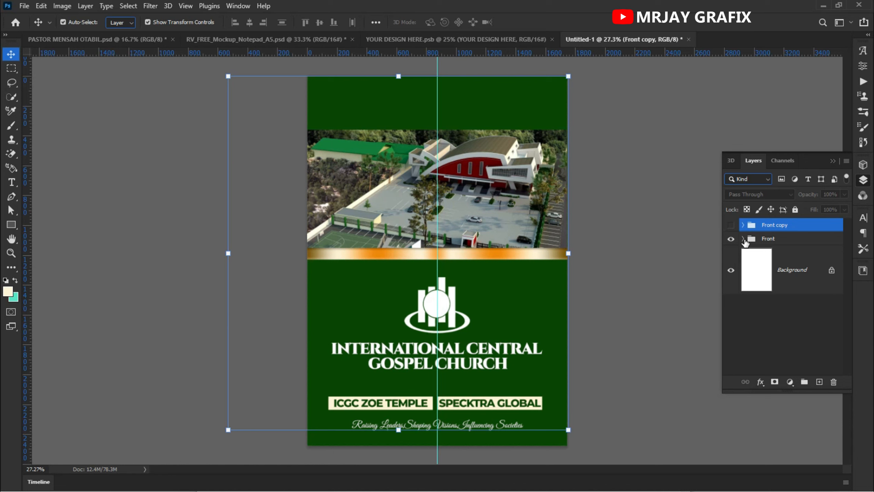
click(752, 241)
click(743, 239)
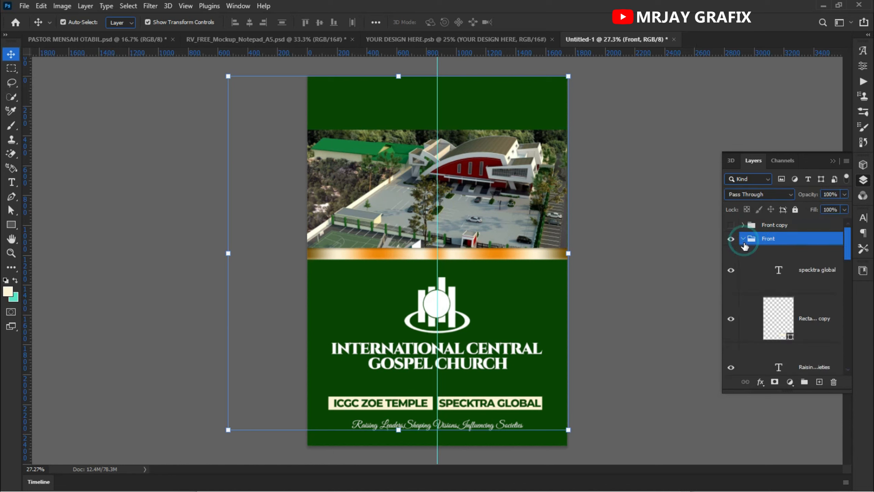
- Delete the building photo and its clipping rectangle from the Front group
click(139, 173)
click(387, 209)
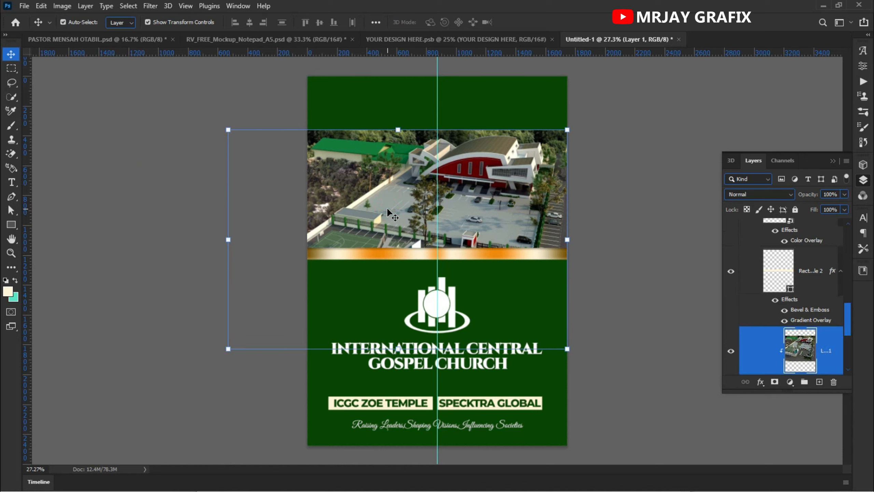
key(Delete)
key(Delete)
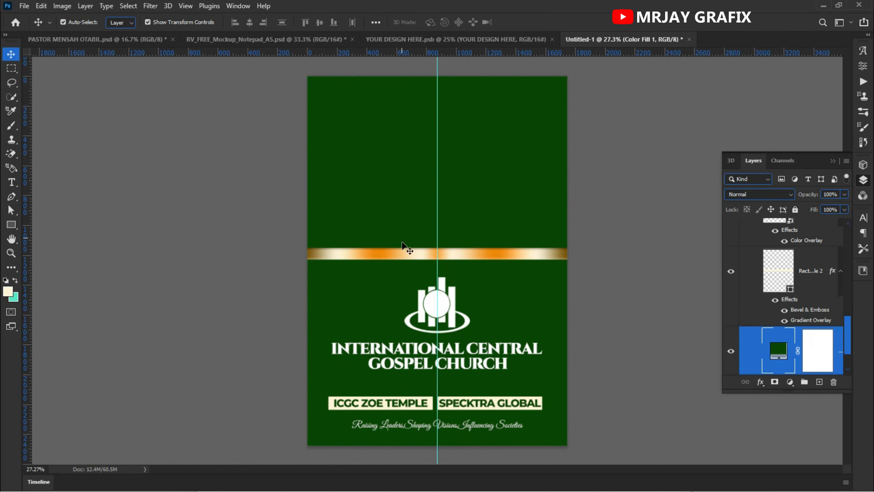
- Scale the gold strip down to about two thirds of its size and place it centered near the cover's upper edge
click(404, 257)
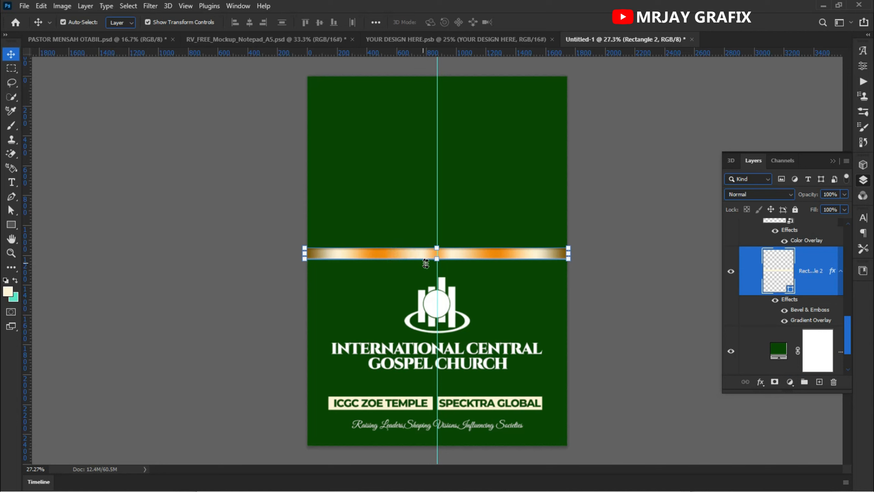
key(ctrl+t)
drag(436, 258, 406, 97)
key(Return)
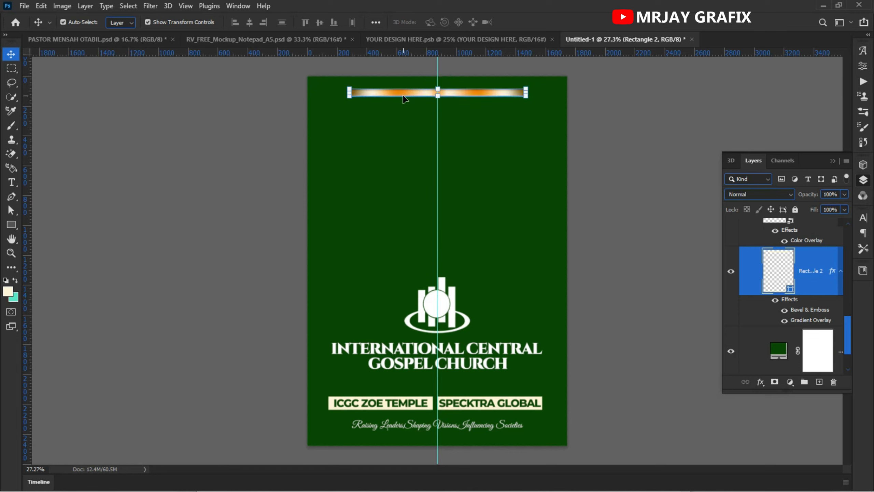
click(273, 85)
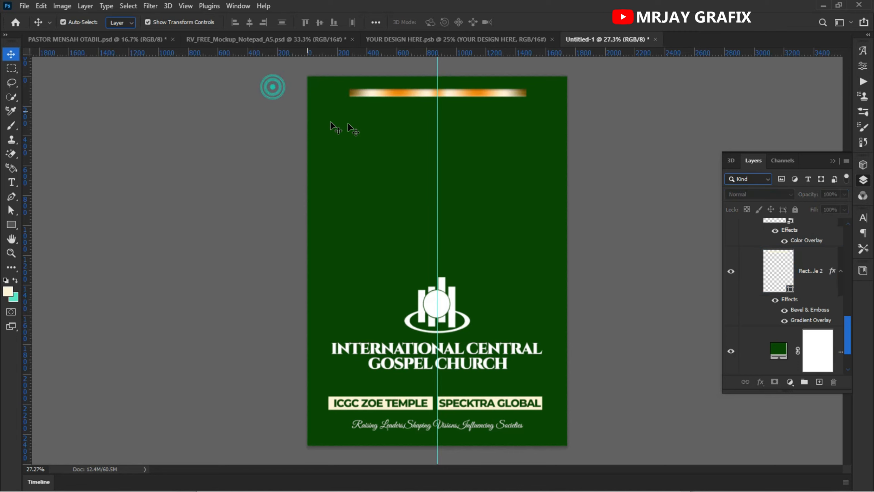
- Widen the gold strip on both sides so it spans the full width of the cover
click(381, 98)
click(350, 93)
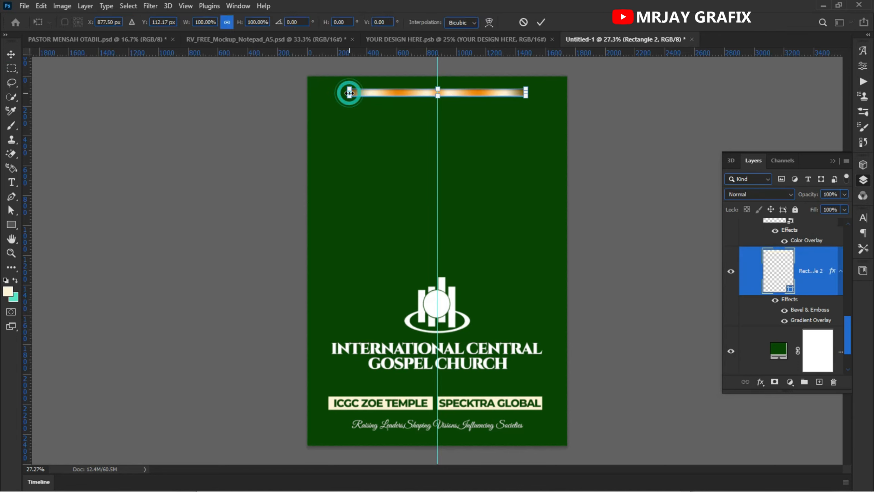
drag(349, 93, 307, 105)
drag(521, 93, 567, 92)
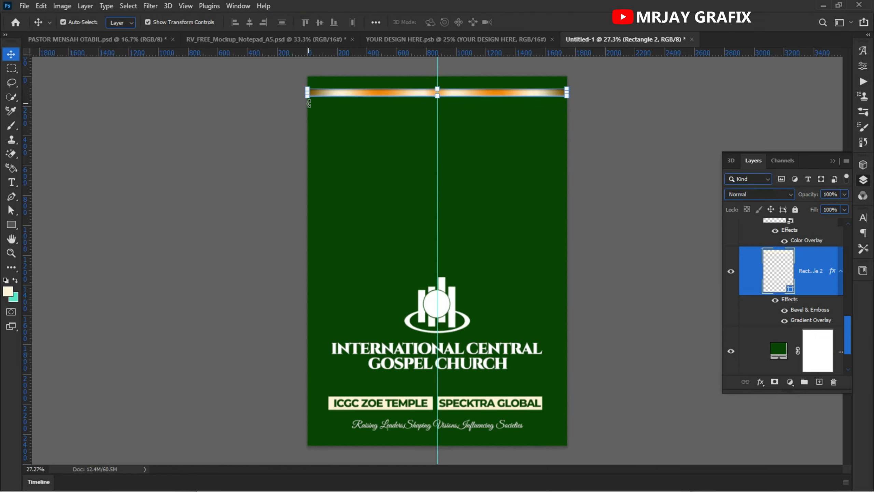
- Try stretching the gold strip's height to about 430%, and undo the change
drag(436, 97, 434, 122)
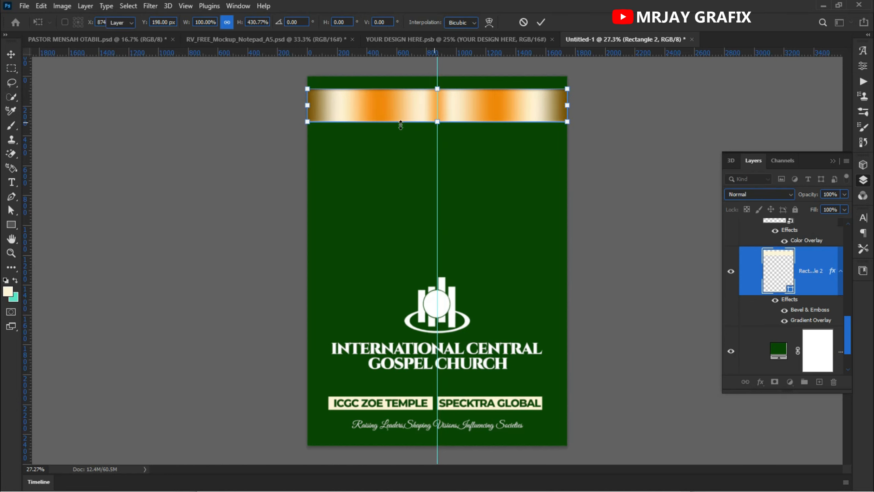
key(Return)
click(225, 119)
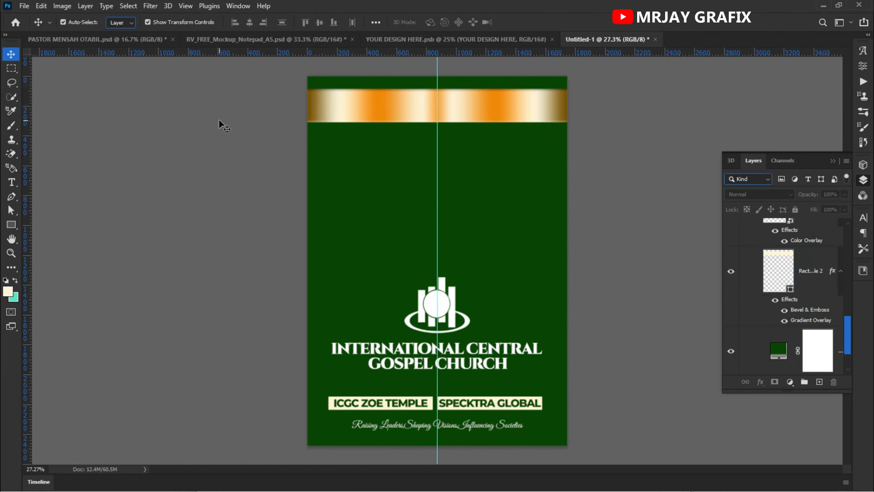
key(z)
key(ctrl+z)
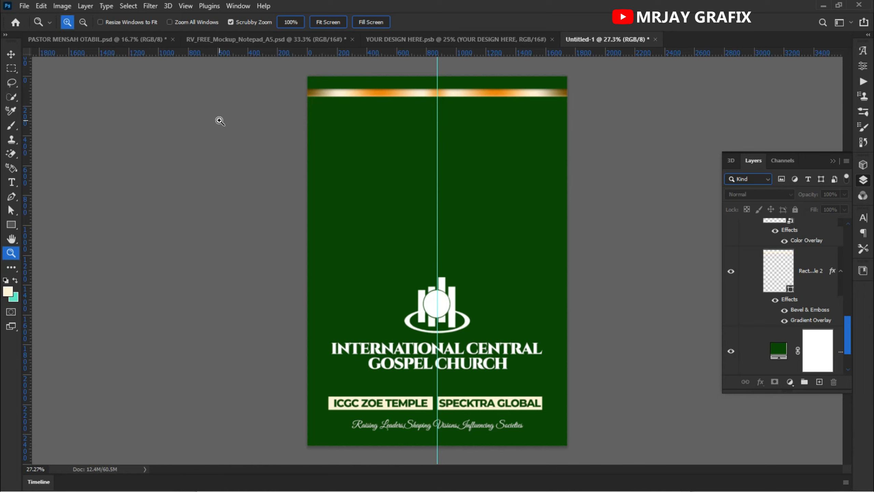
key(v)
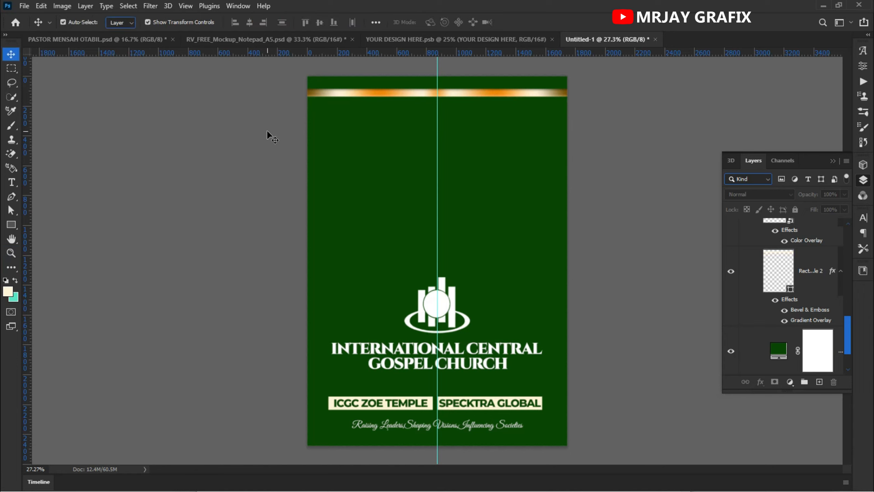
- Remove the Bevel & Emboss effect from the gold strip, keeping its Gradient Overlay
click(371, 96)
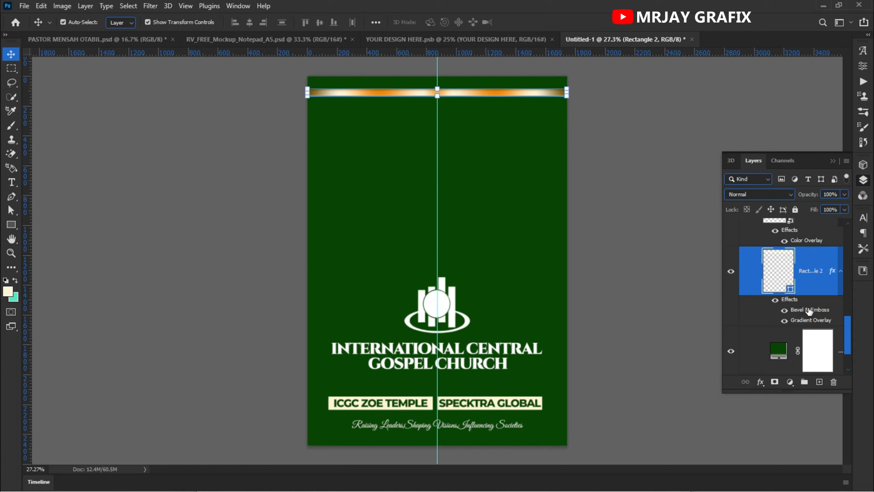
drag(807, 311, 834, 384)
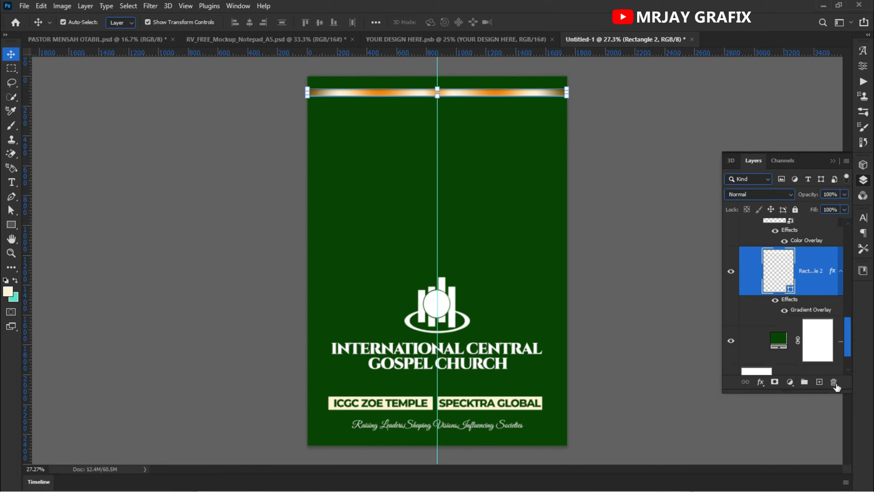
click(213, 216)
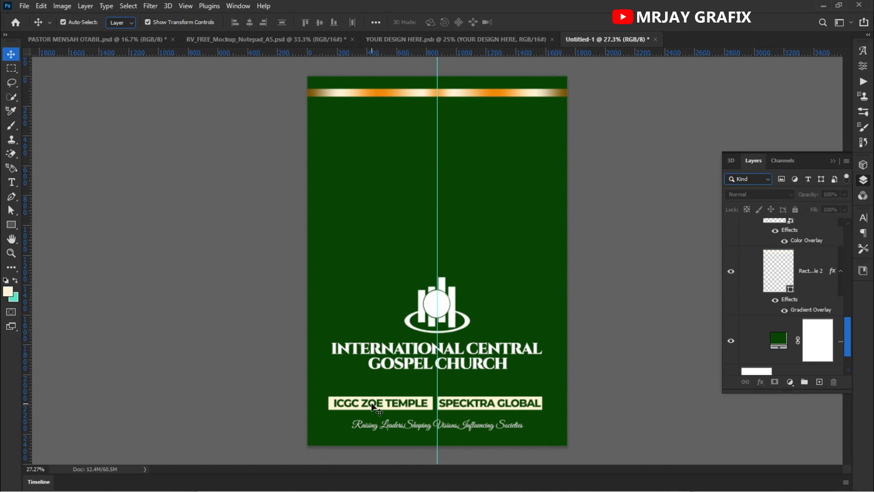
- Scale down the INTERNATIONAL CENTRAL GOSPEL CHURCH text and center it on the guide just below the gold strip
click(379, 353)
drag(391, 358, 388, 135)
drag(437, 149, 438, 139)
click(541, 23)
drag(405, 120, 407, 120)
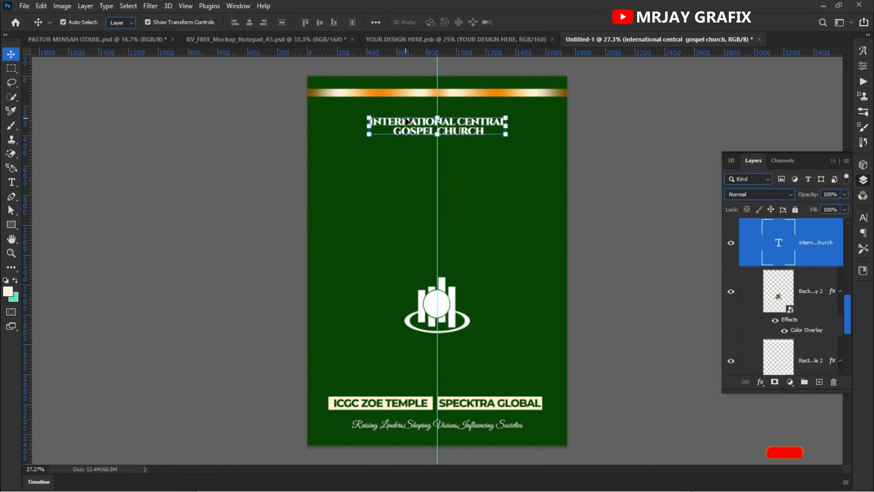
click(228, 162)
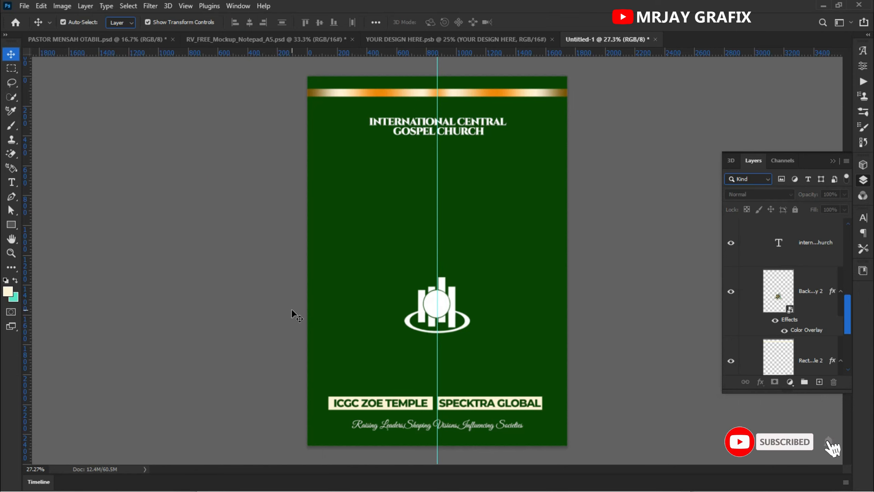
- Lock the green Color Fill background layer and delete the ICGC ZOE TEMPLE and SPECKTRA GLOBAL labels together with the slogan beneath them
click(319, 391)
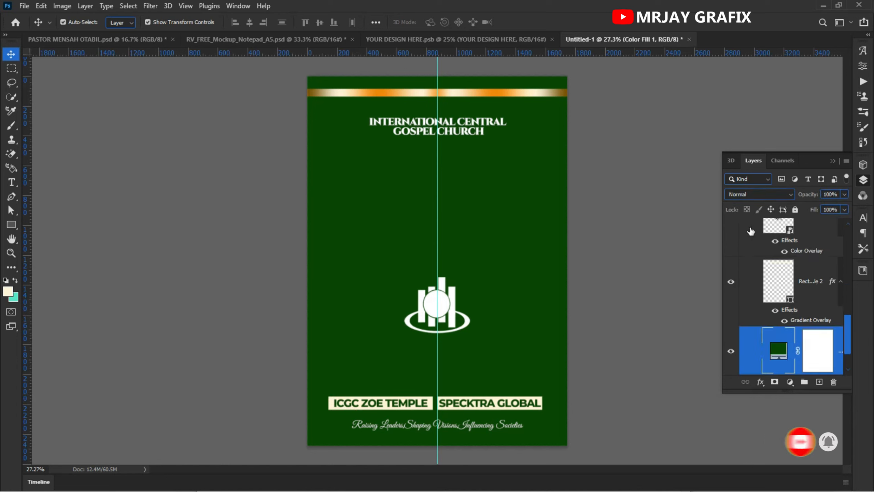
click(795, 209)
drag(328, 387, 580, 436)
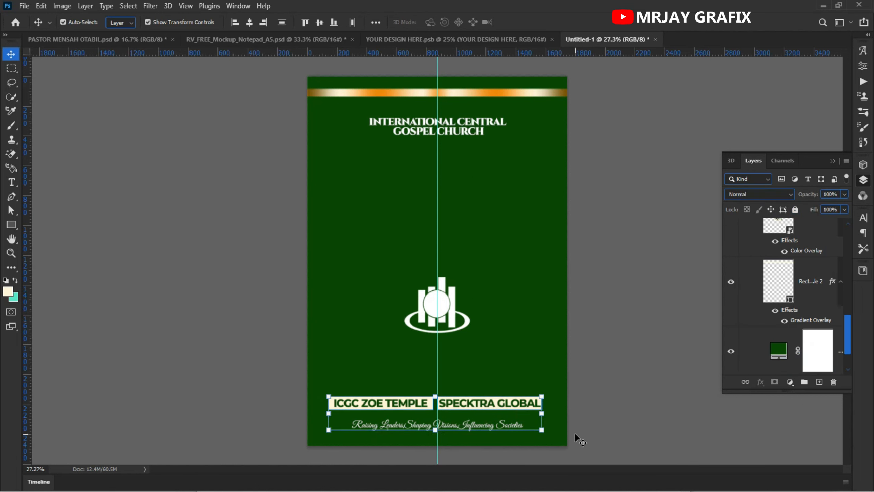
key(Delete)
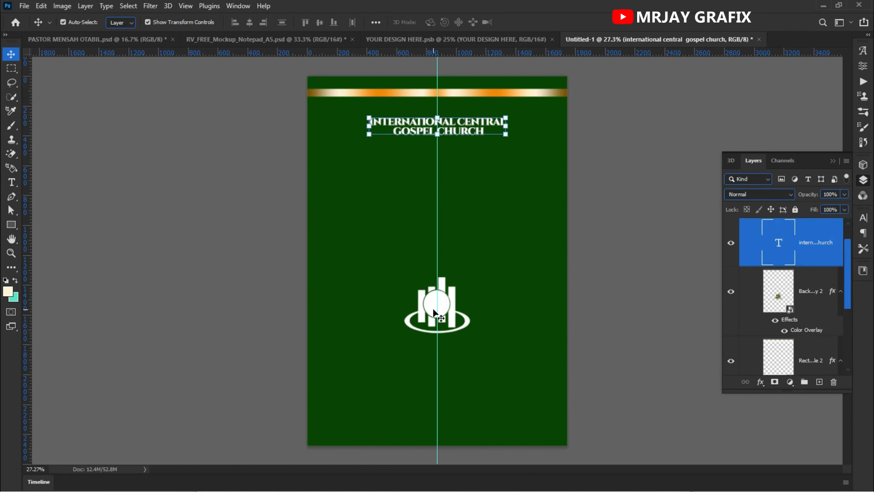
- Enlarge the white church logo to nearly the full cover width and place it in the middle of the cover, below the church name
click(434, 314)
click(437, 277)
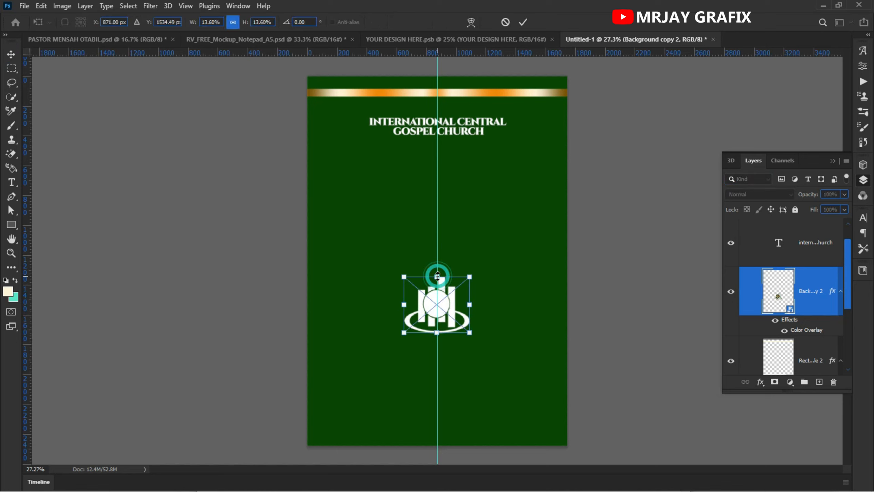
drag(438, 277, 404, 140)
drag(427, 230, 429, 258)
click(523, 22)
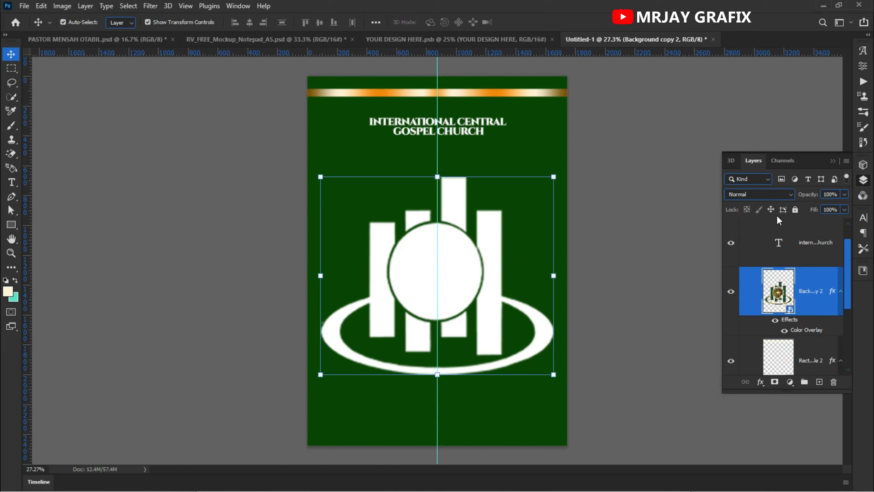
- Set the logo layer's blending mode to Luminosity and hide its Color Overlay effect
click(751, 194)
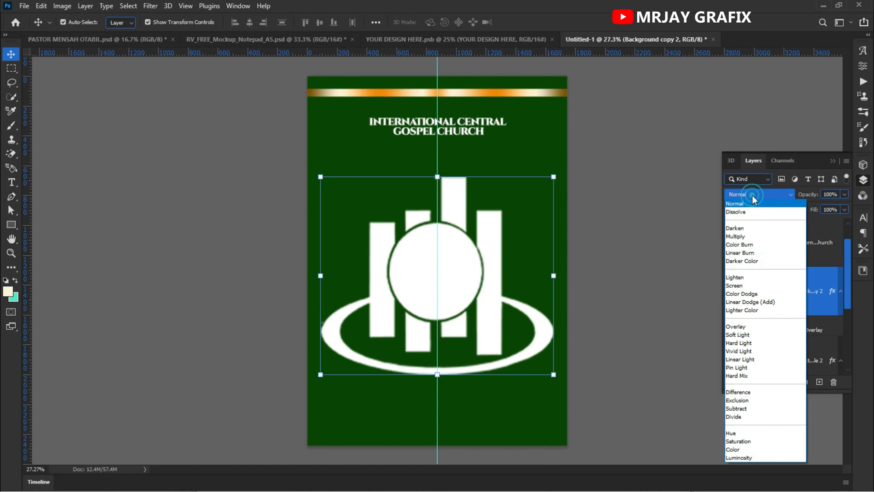
click(744, 457)
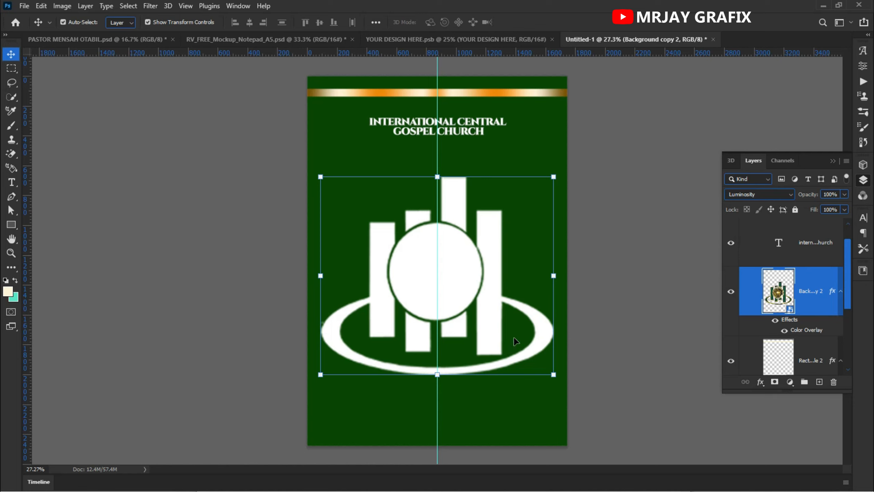
click(754, 202)
click(687, 264)
click(775, 320)
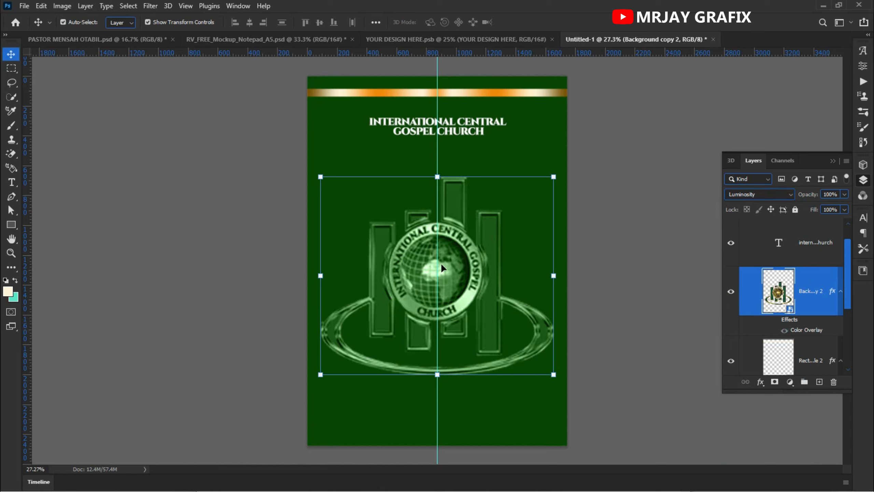
- Shift the enlarged logo slightly right and up on the cover, keeping its layer effects hidden
drag(489, 269, 494, 269)
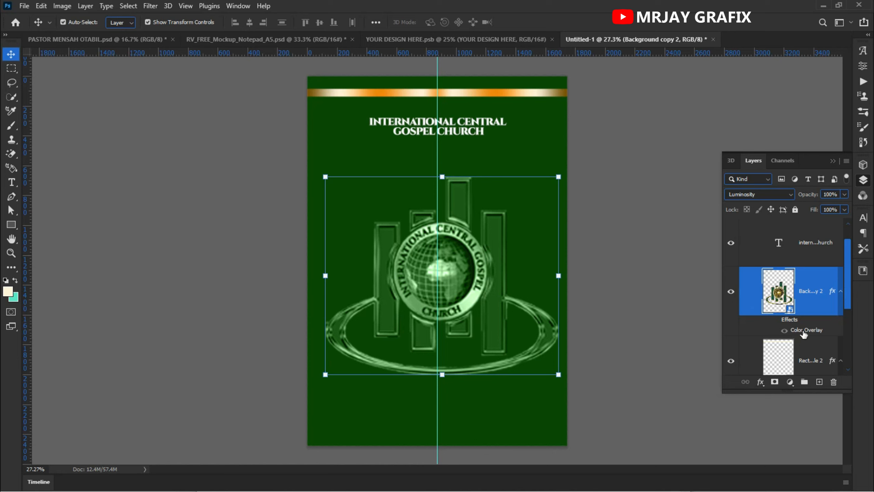
click(776, 322)
click(775, 322)
mouse_move(448, 284)
mouse_down()
mouse_move(453, 273)
mouse_move(453, 281)
mouse_up()
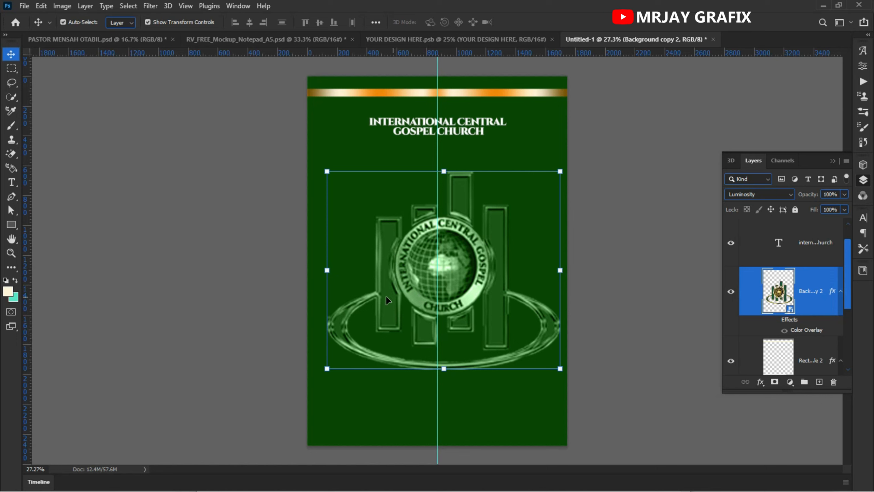
- Keep the logo in Luminosity mode, lower its opacity to 8% for a faint watermark, and lock its layer
click(767, 195)
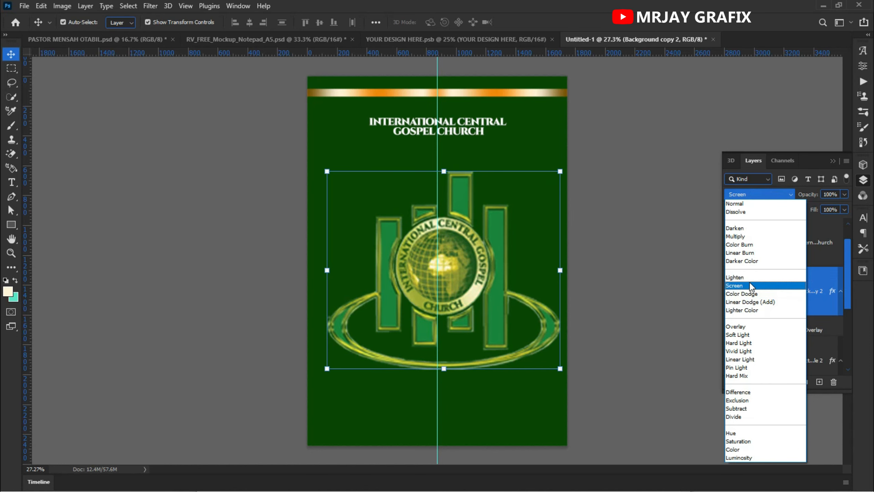
click(738, 457)
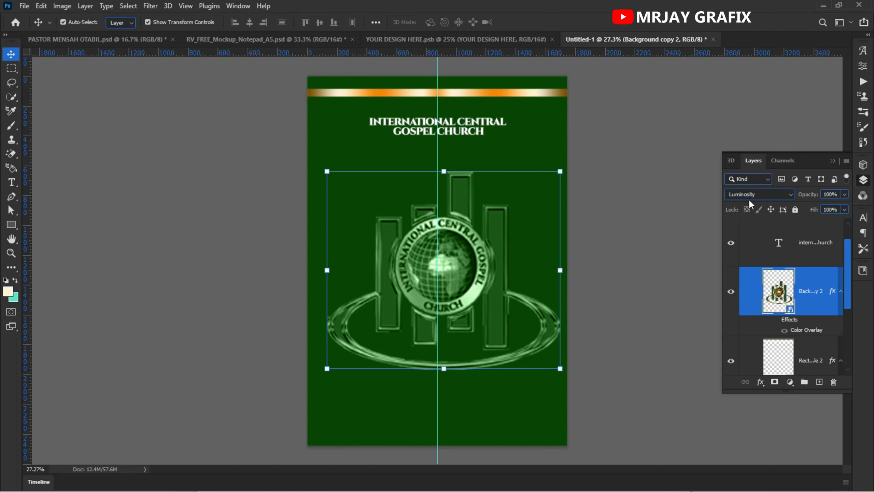
mouse_move(811, 197)
mouse_down()
mouse_move(757, 206)
mouse_move(804, 197)
mouse_up()
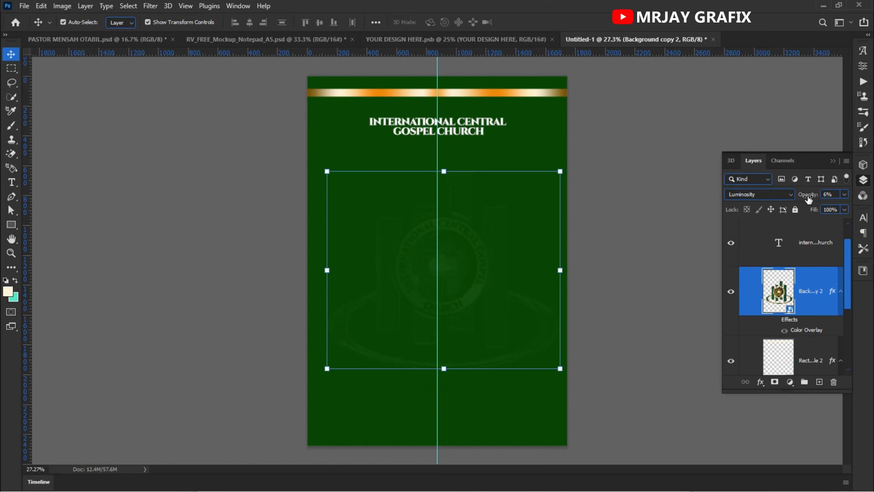
drag(807, 196, 810, 198)
click(290, 313)
click(423, 291)
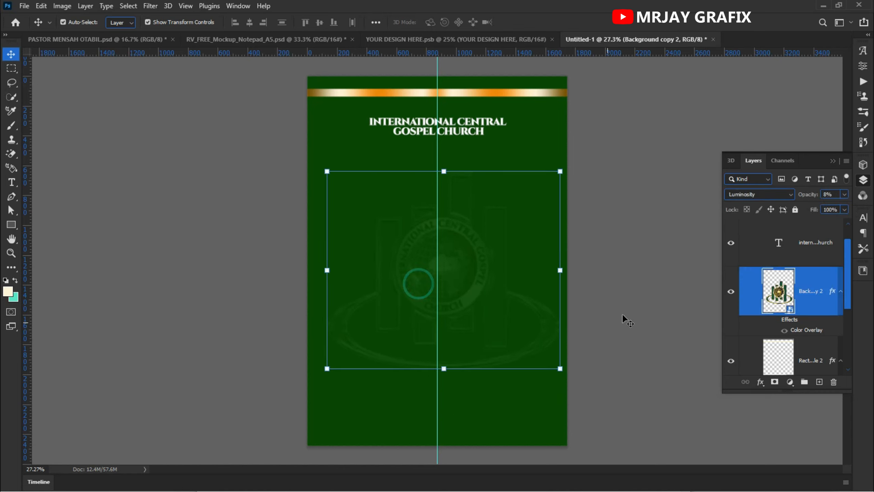
click(795, 210)
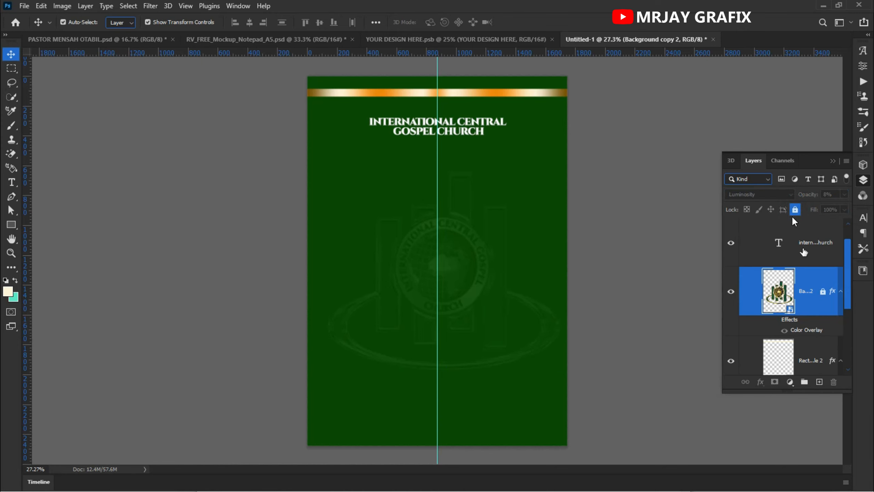
click(483, 228)
drag(467, 276, 399, 309)
drag(376, 268, 449, 329)
drag(405, 256, 459, 347)
drag(407, 292, 464, 332)
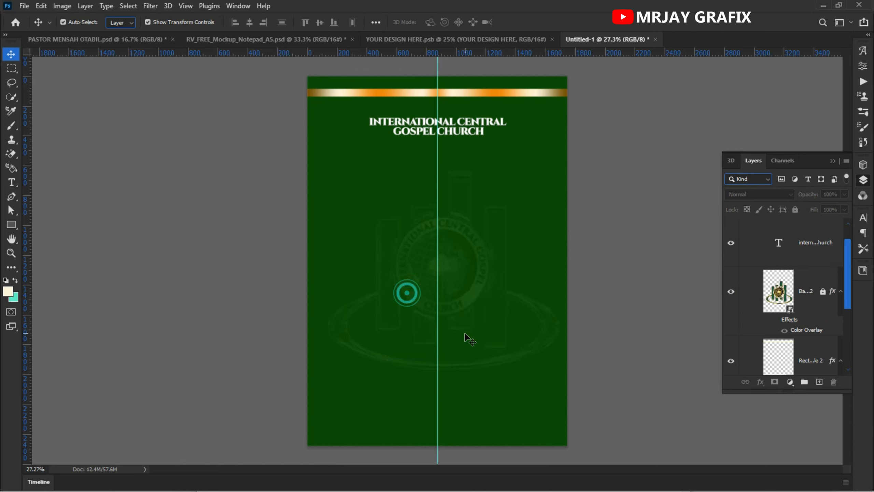
- Set the GOSPEL CHURCH line of the church name to 24 pt with 22 pt leading
click(420, 135)
scroll(412, 128, up, 3)
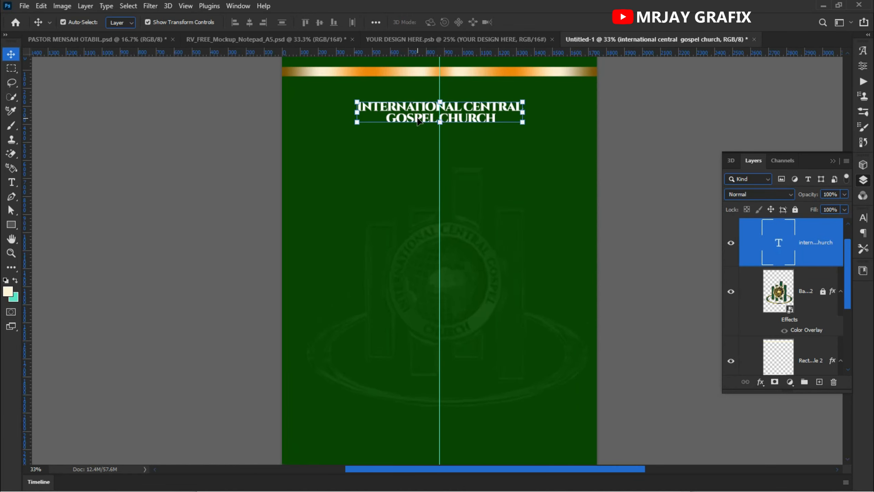
double_click(409, 111)
drag(358, 116, 557, 133)
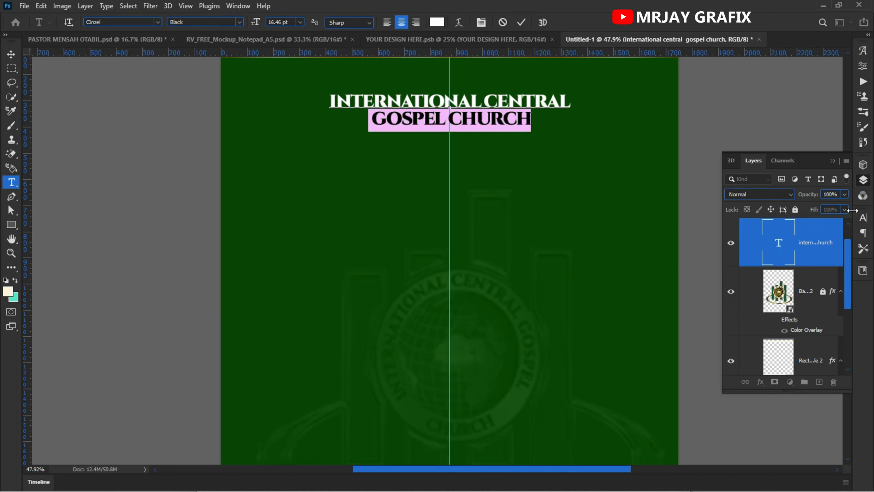
click(863, 217)
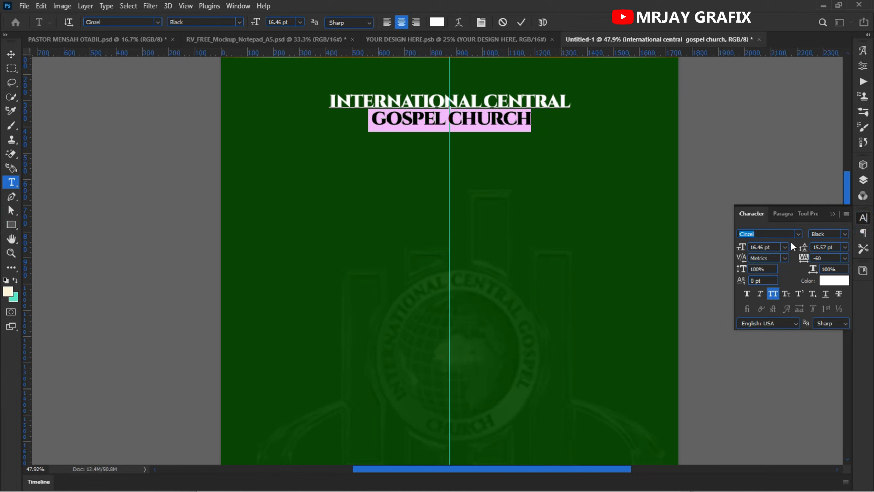
drag(801, 248, 806, 248)
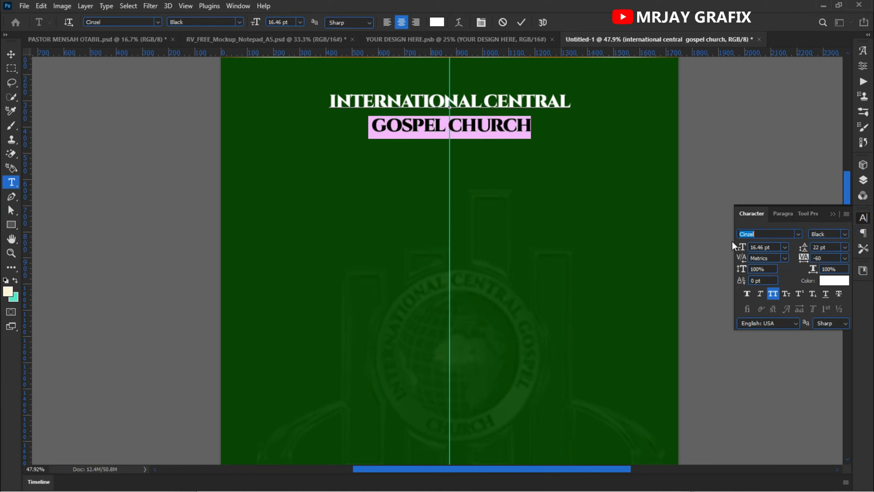
drag(740, 251, 743, 248)
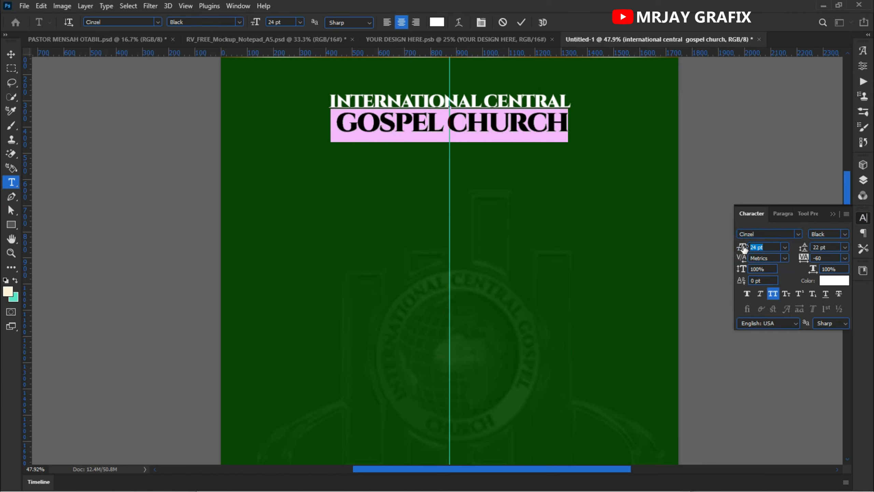
click(521, 23)
key(v)
click(175, 147)
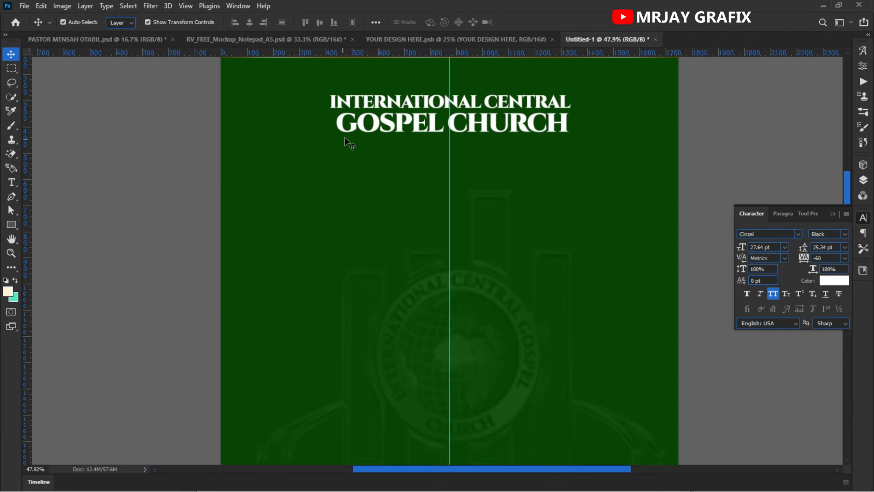
- Reopen the church name for editing and place the text cursor at the start of the GOSPEL CHURCH line
double_click(340, 127)
triple_click(332, 121)
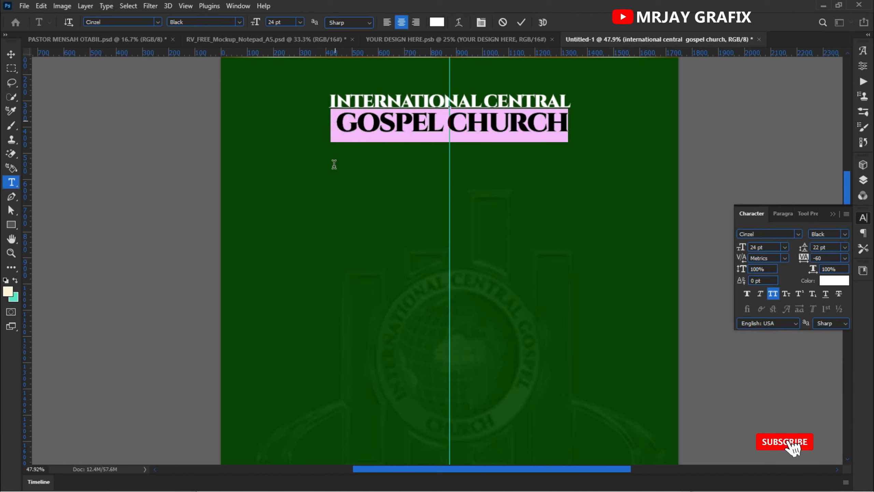
click(336, 125)
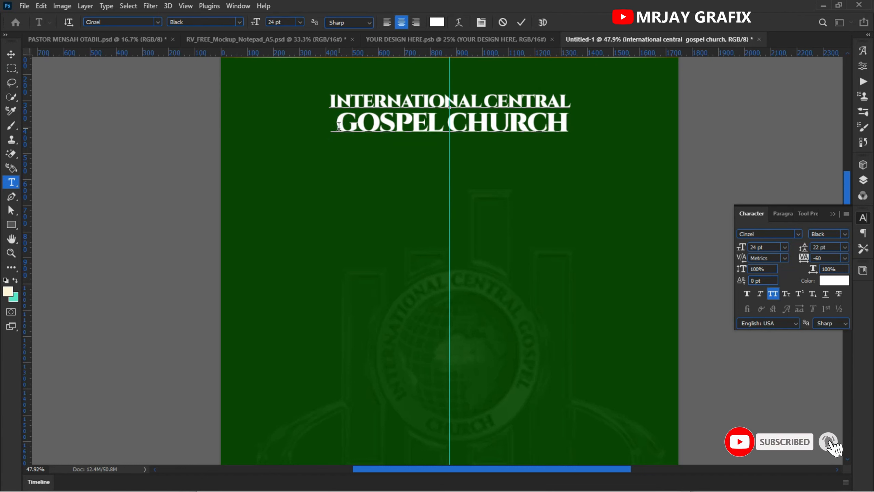
- Tighten the kerning in front of the word GOSPEL in the title's second line to -200
key(alt+Left)
key(alt+Left)
key(alt+Left)
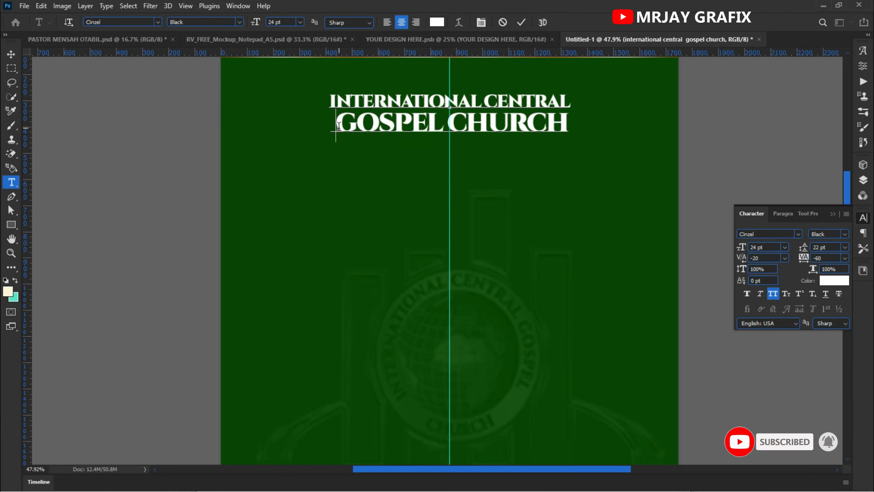
key(alt+Left)
key(alt+Left)
key(alt+Left)
key(alt+Left)
key(alt+Left)
key(alt+Left)
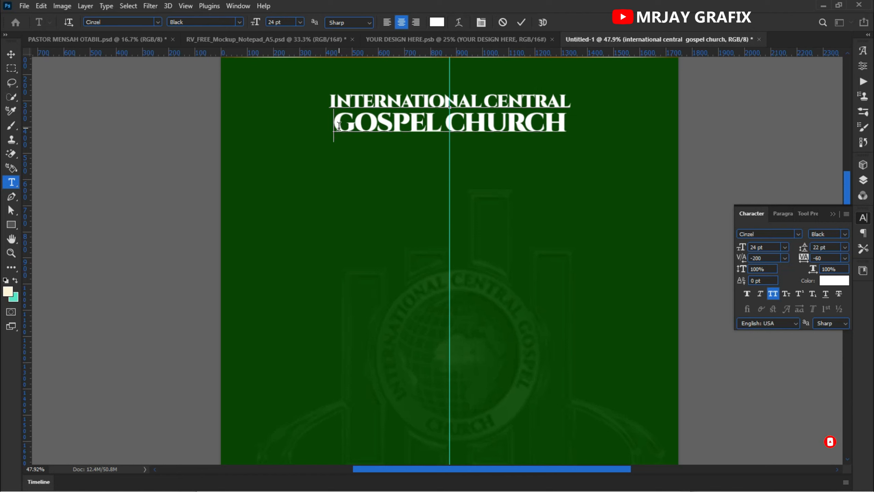
click(194, 86)
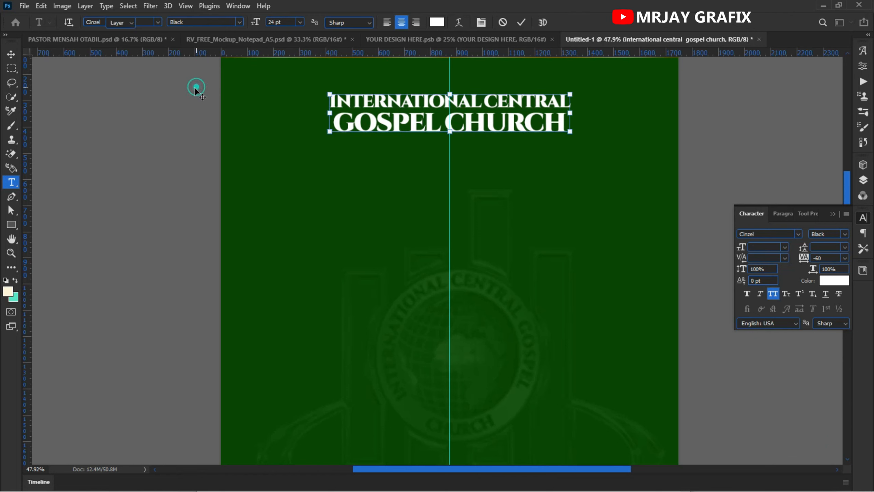
click(162, 118)
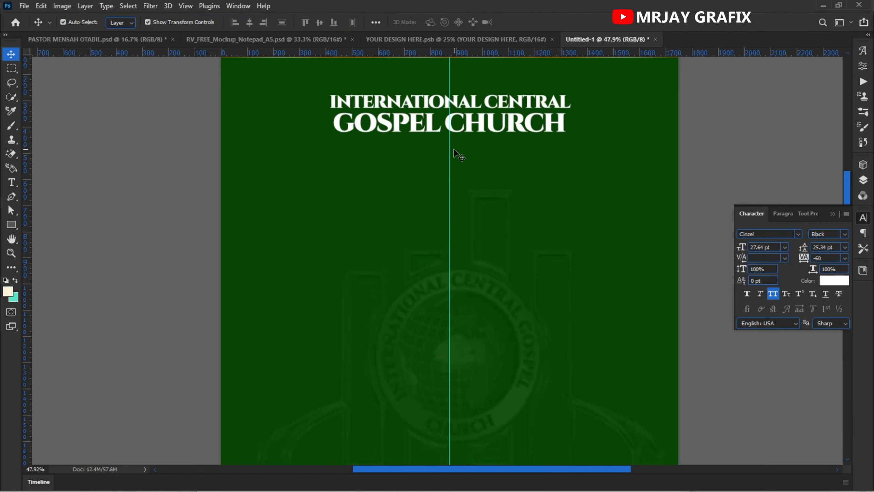
- Change the font of the whole INTERNATIONAL CENTRAL GOSPEL CHURCH title to Montserrat ExtraBold
double_click(418, 113)
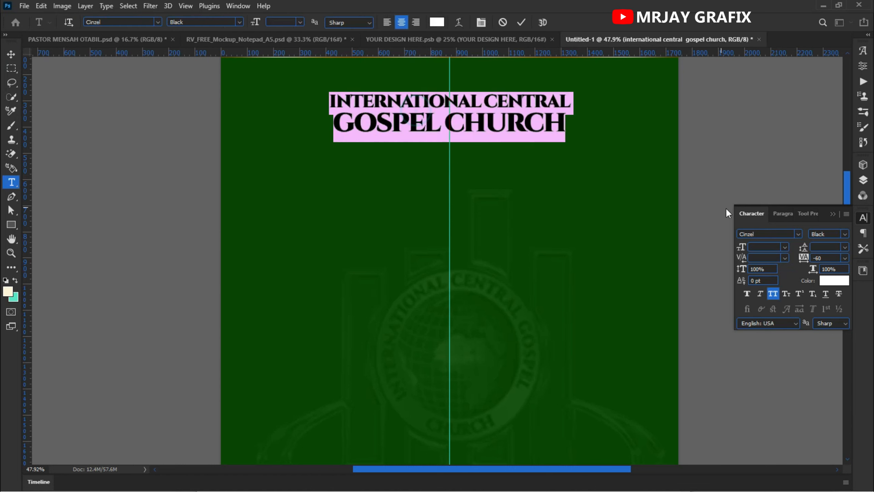
click(770, 234)
text(mont)
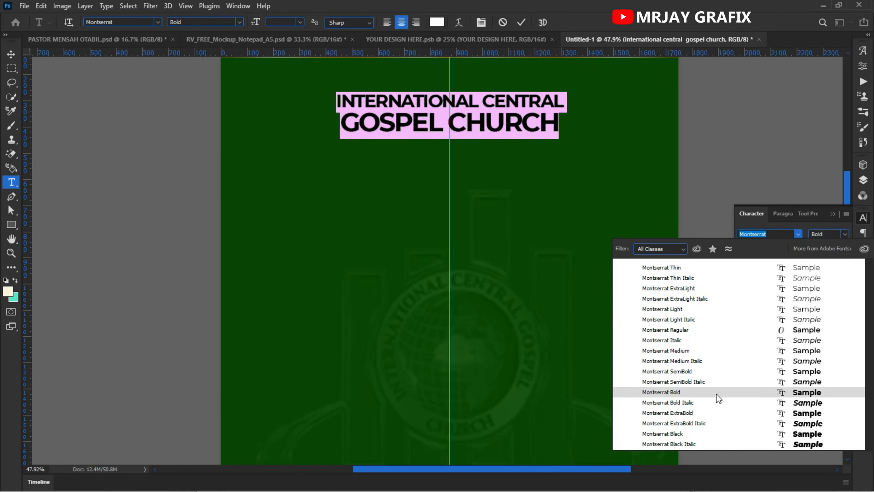
click(714, 410)
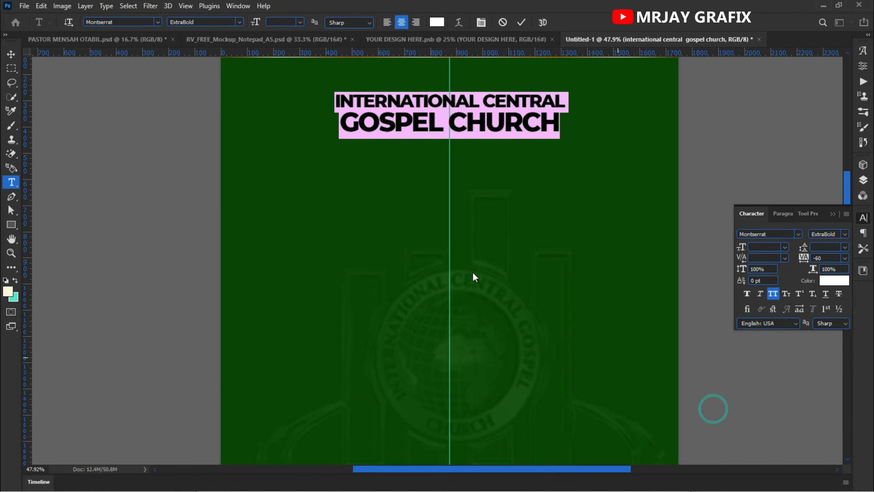
click(105, 85)
key(v)
click(138, 135)
- Set the tracking of the INTERNATIONAL CENTRAL GOSPEL CHURCH title to 0
click(457, 111)
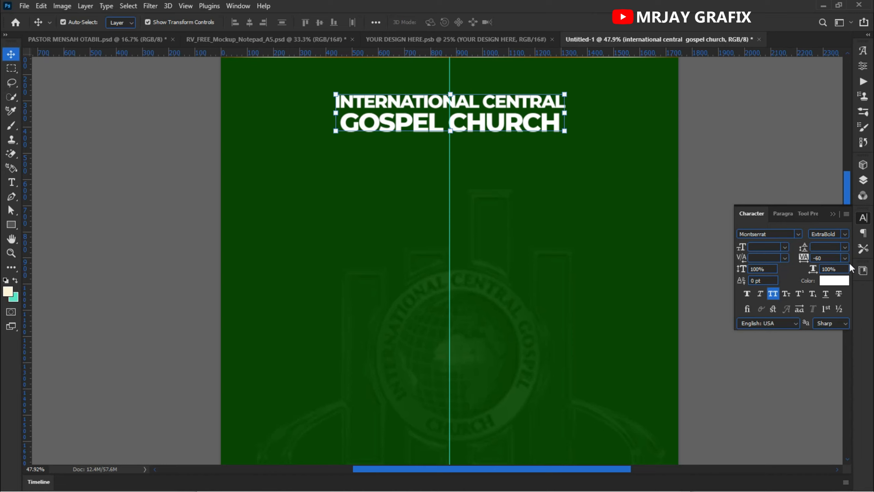
click(845, 258)
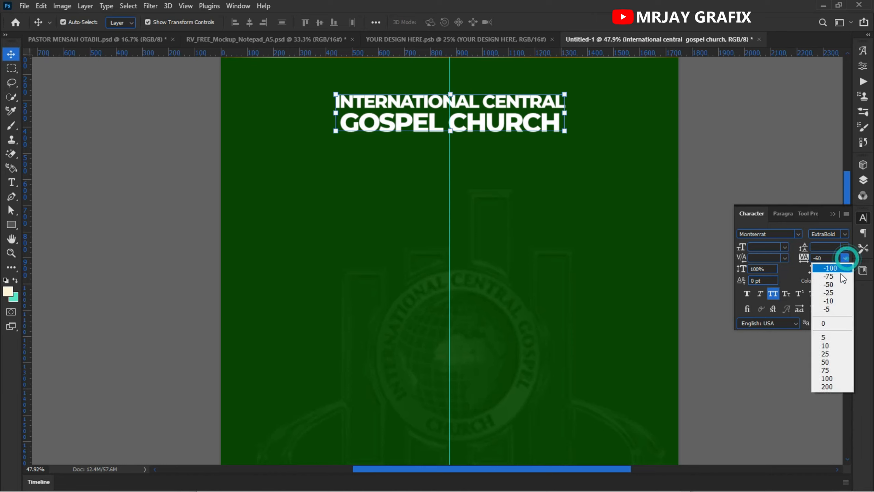
click(834, 322)
click(178, 131)
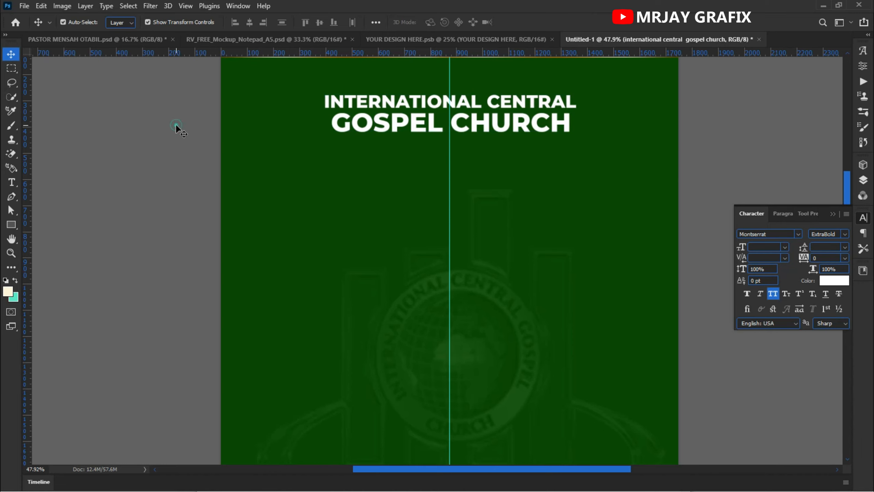
- Move the church title slightly up, closer to the gold band at the page's top
click(378, 125)
scroll(378, 124, down, 1)
click(378, 122)
scroll(385, 151, down, 1)
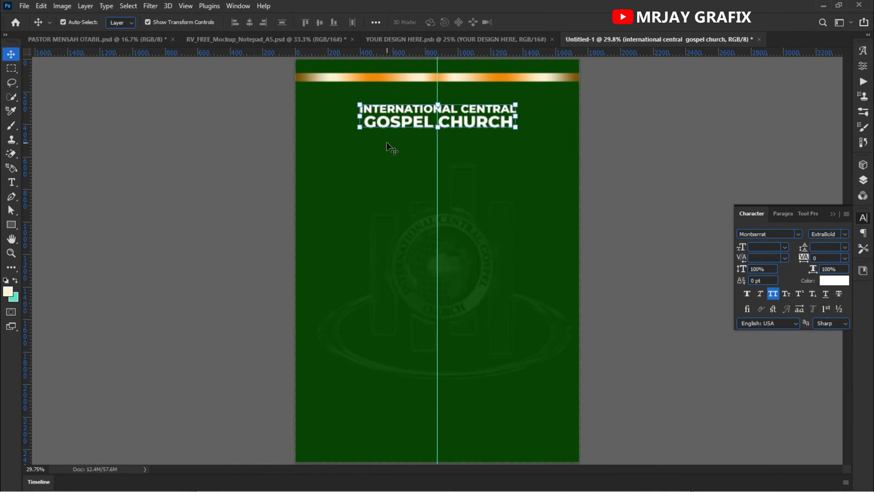
drag(409, 115, 408, 110)
click(233, 108)
- Duplicate the church title below itself and replace the copy's text with "SERVICES TIME"
click(416, 117)
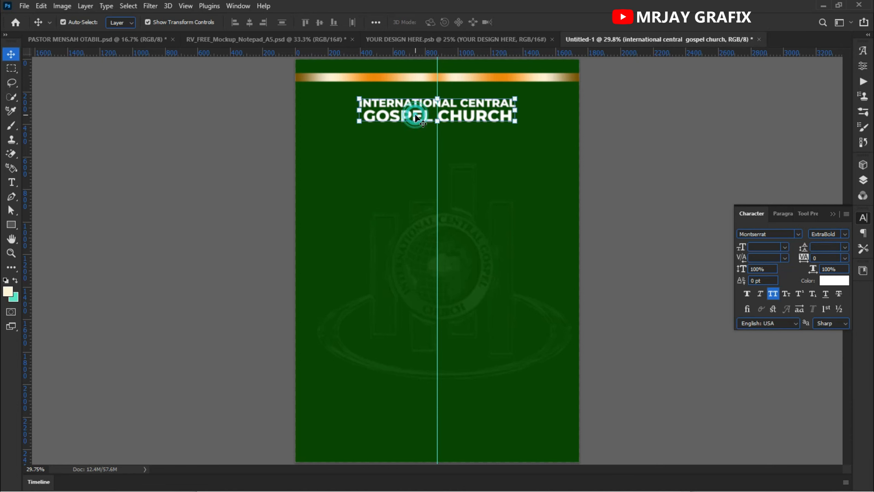
drag(395, 111, 395, 179)
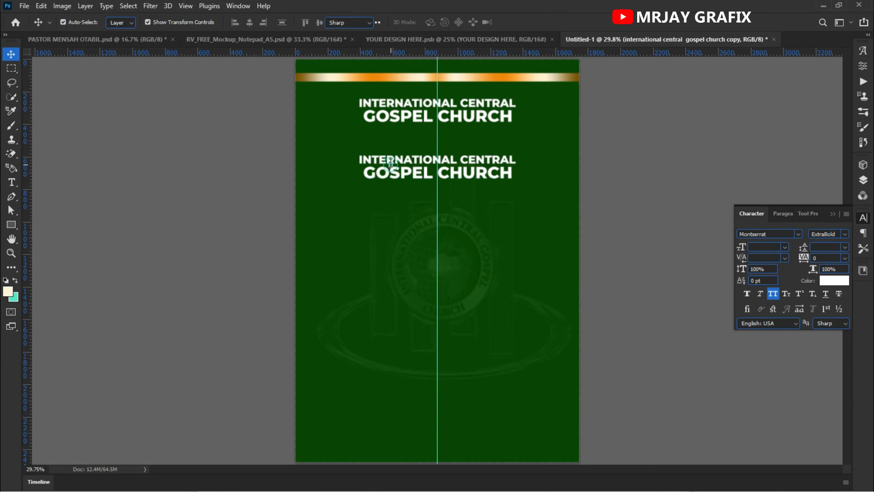
double_click(390, 163)
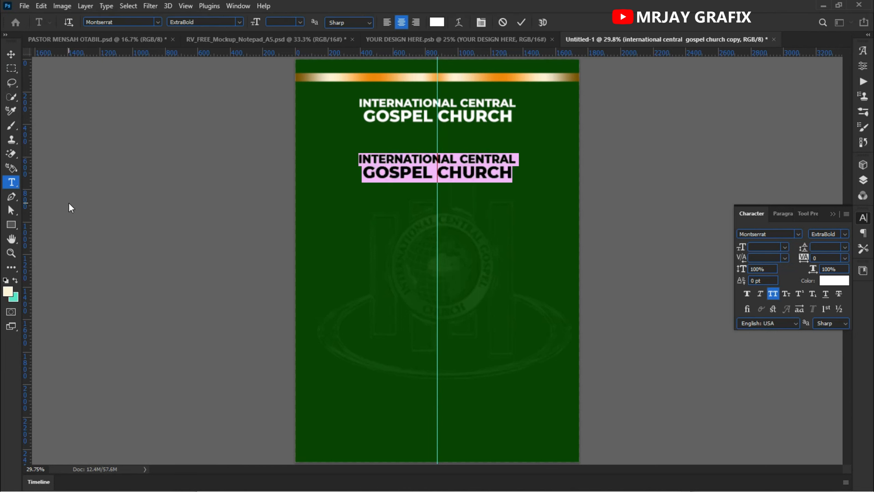
text(SERV)
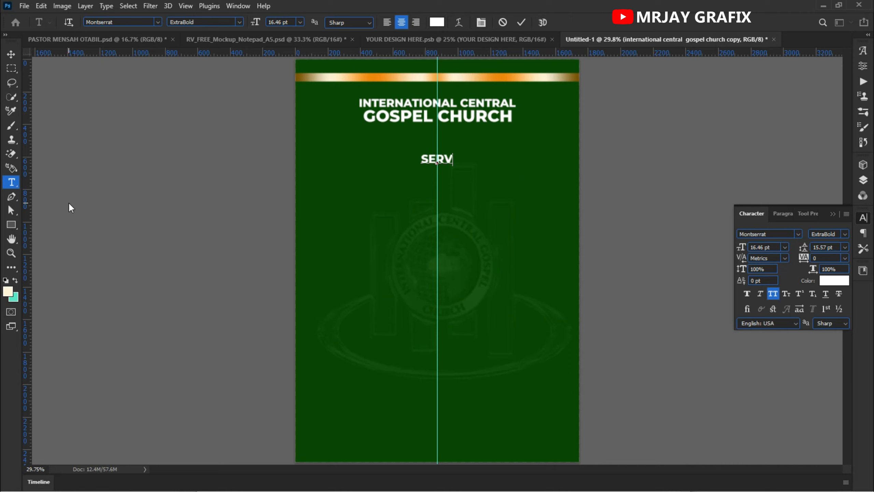
text(ICES )
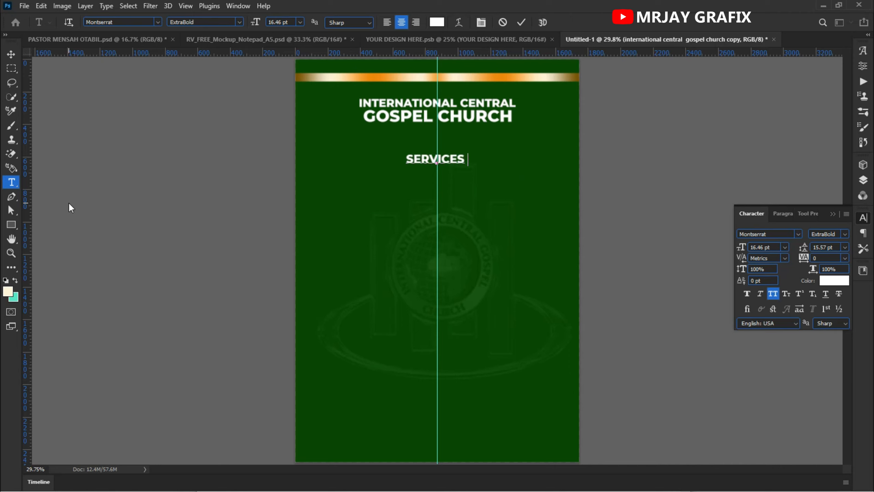
text(TIME)
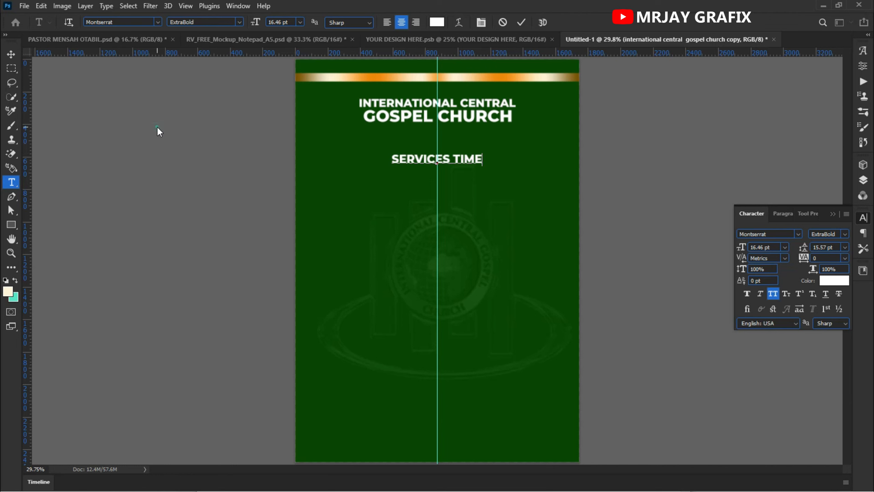
key(ctrl+Return)
key(v)
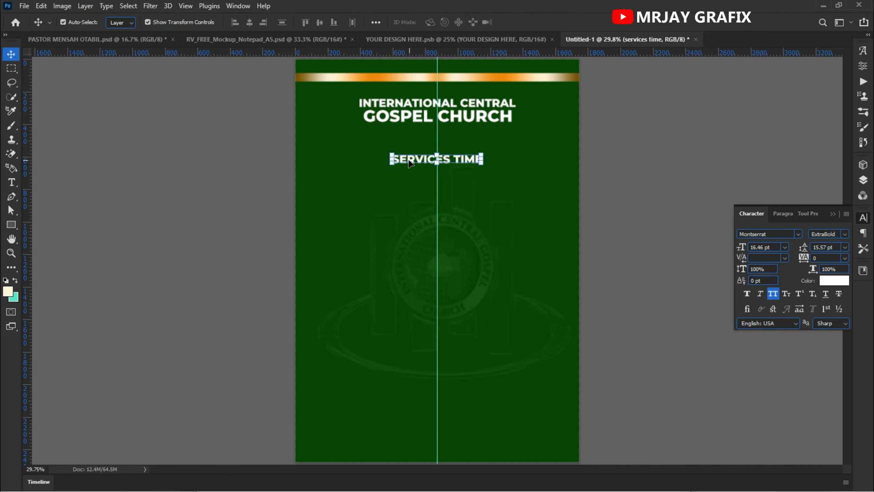
- Move the SERVICES TIME text up to just below the church title and set its font weight to SemiBold
drag(408, 160, 407, 138)
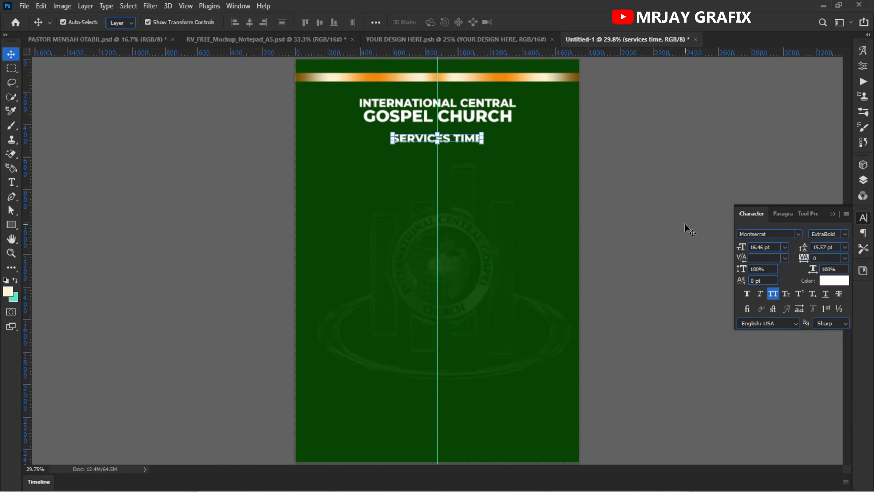
click(846, 234)
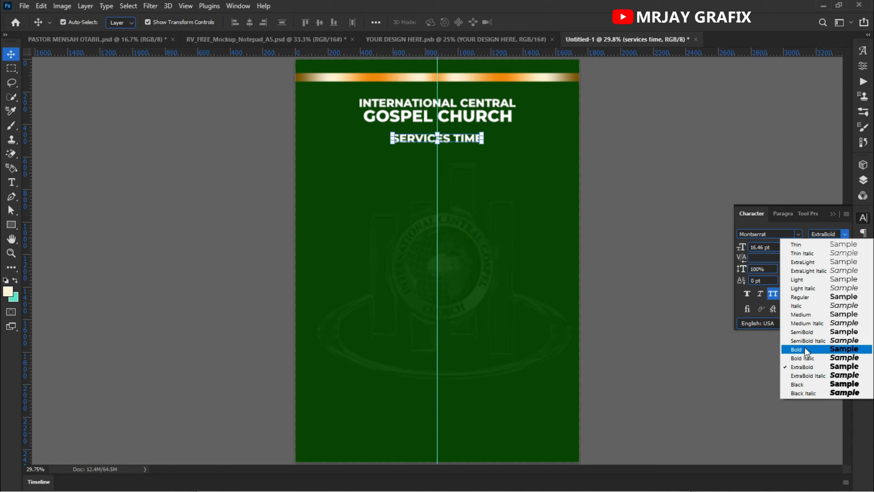
click(807, 331)
click(247, 224)
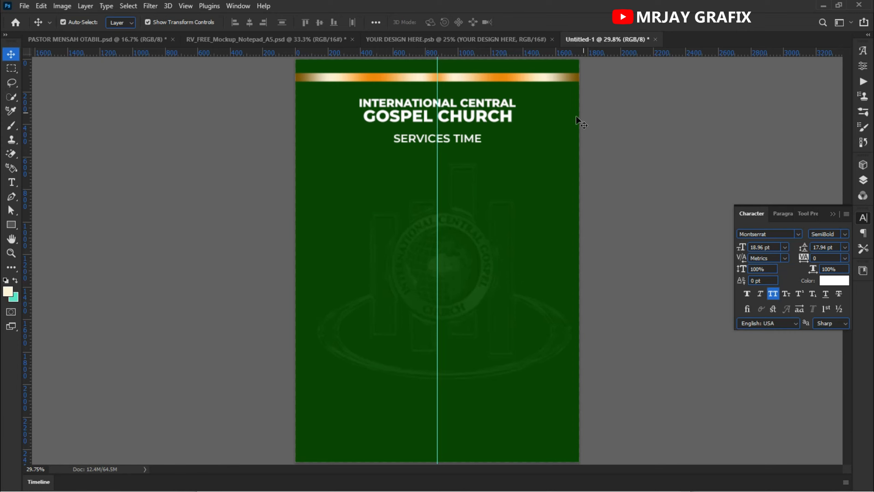
- Draw a rectangle about 1347 by 703 px below SERVICES TIME, with no fill and a white stroke
click(10, 224)
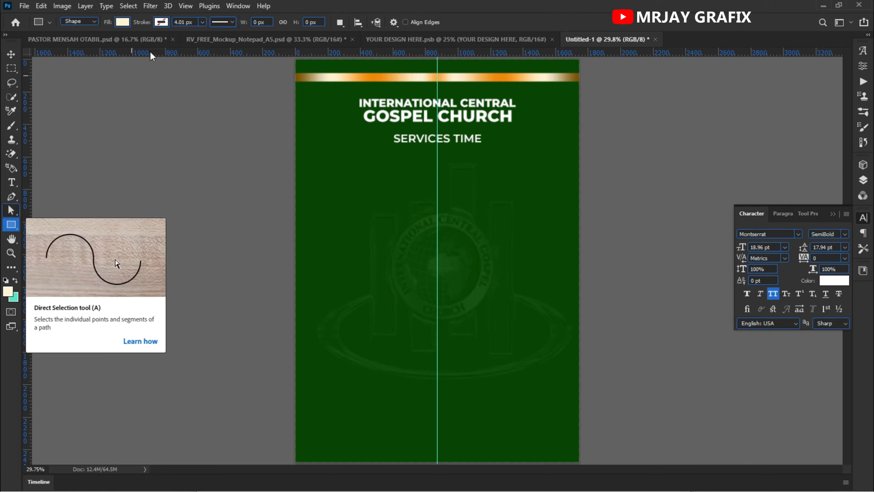
click(121, 22)
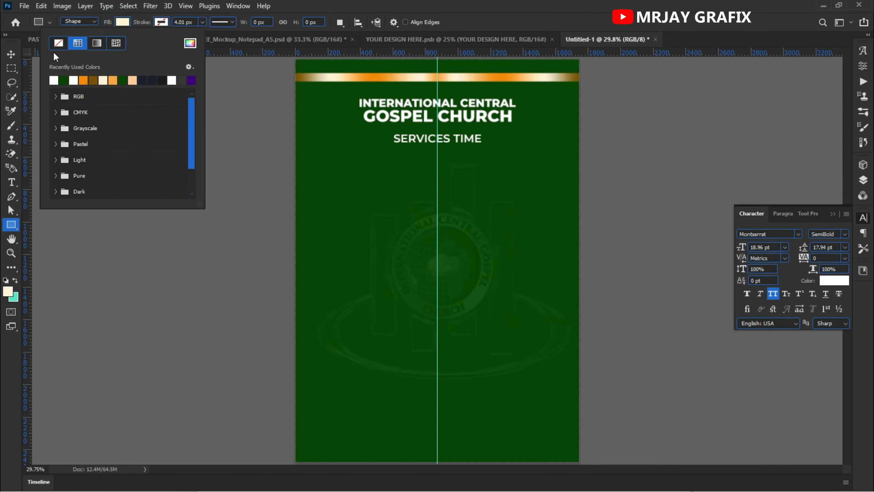
click(58, 44)
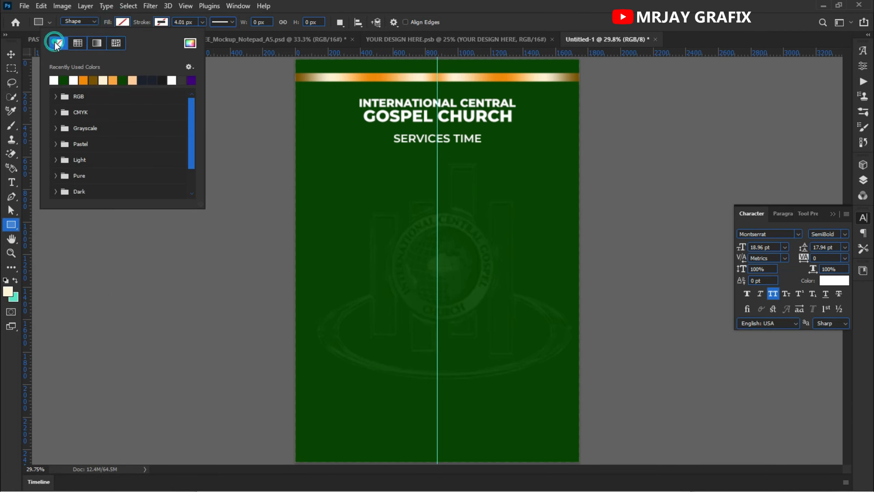
click(162, 23)
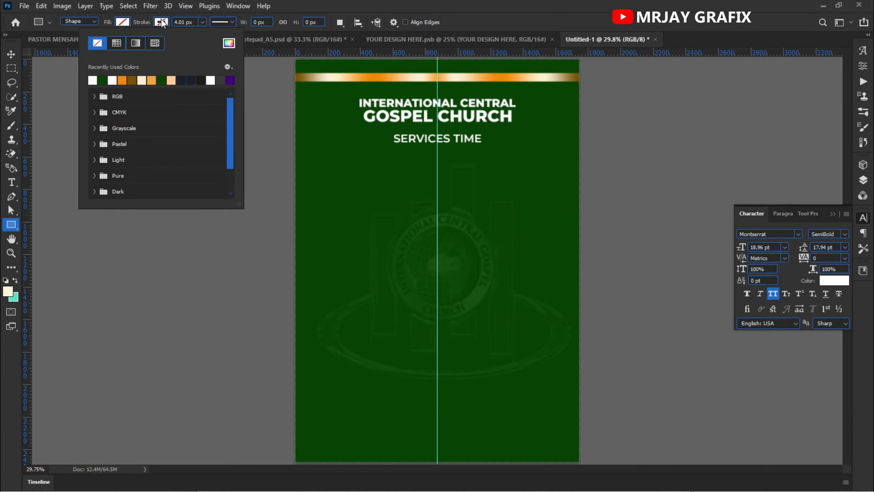
click(91, 79)
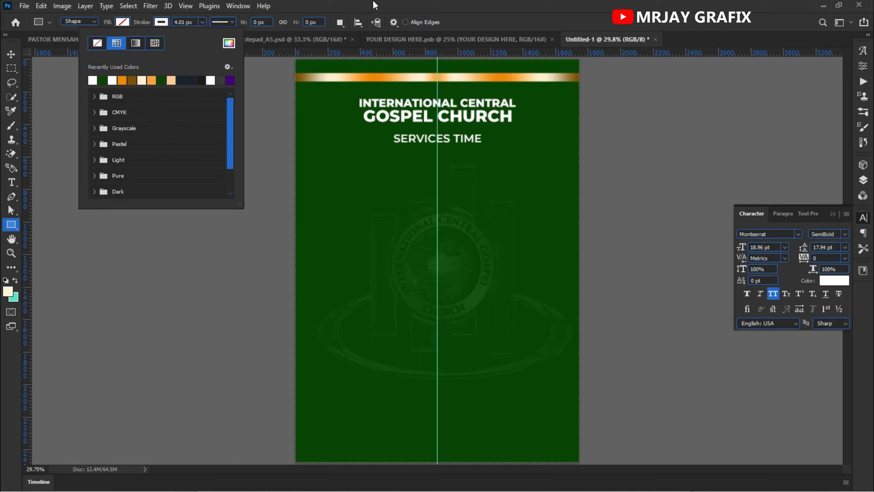
click(372, 16)
mouse_move(326, 170)
mouse_down()
mouse_move(603, 289)
mouse_move(544, 284)
mouse_up()
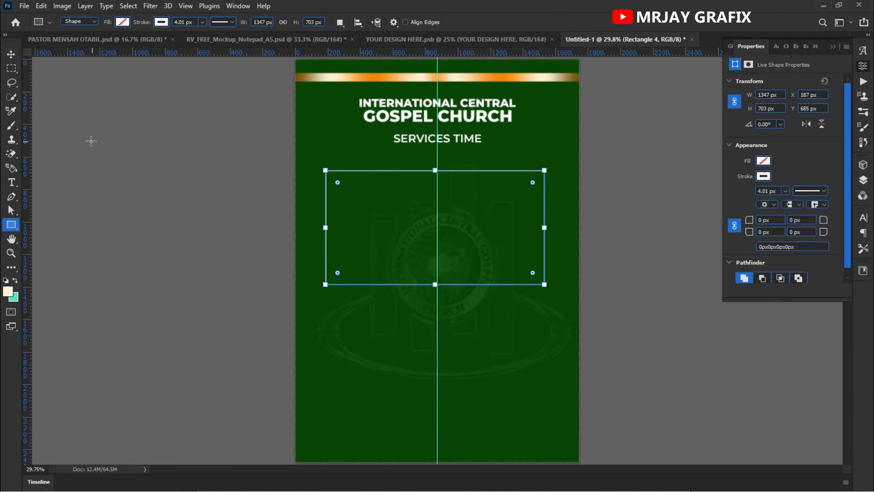
- Change the rectangle's stroke to the dotted line style and reselect the rectangle
click(11, 54)
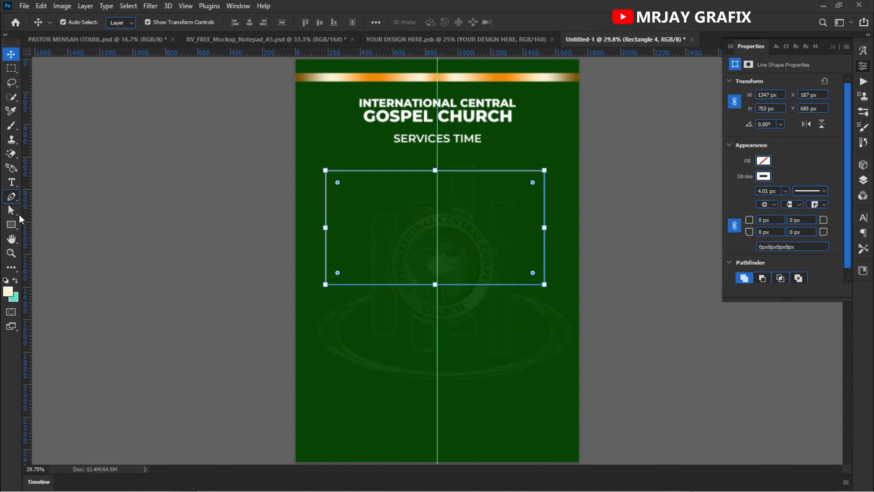
click(11, 225)
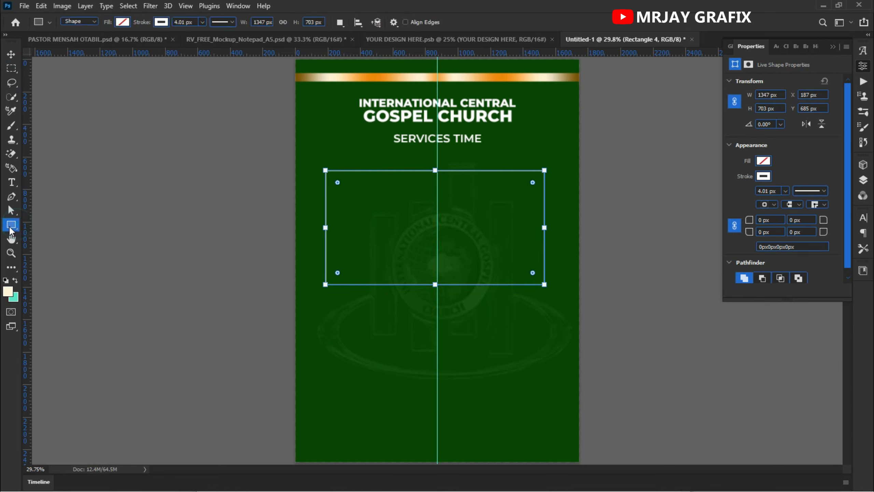
click(232, 21)
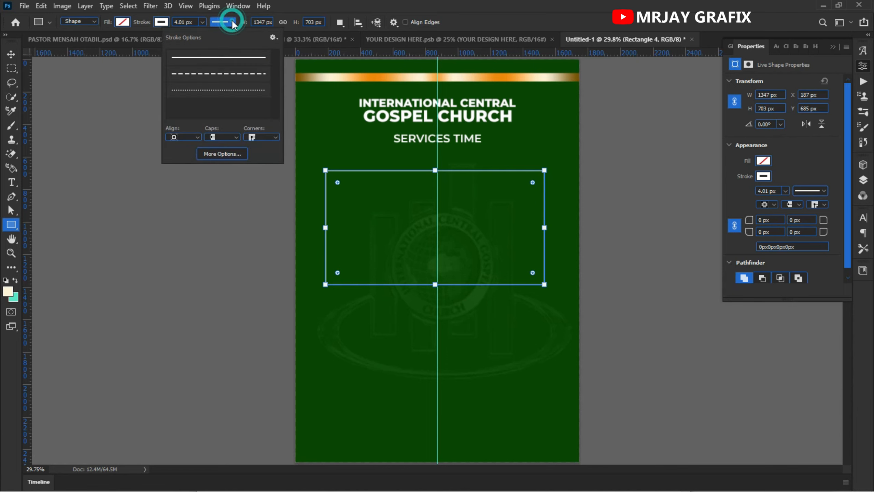
click(207, 90)
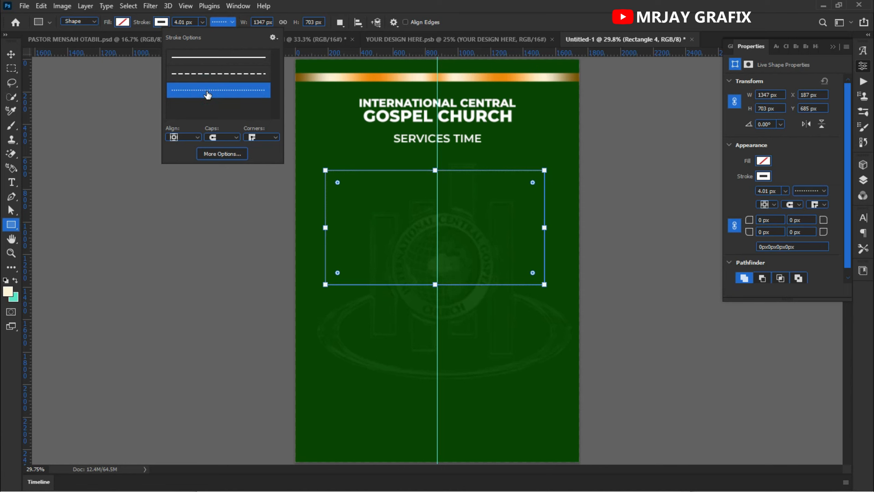
click(11, 54)
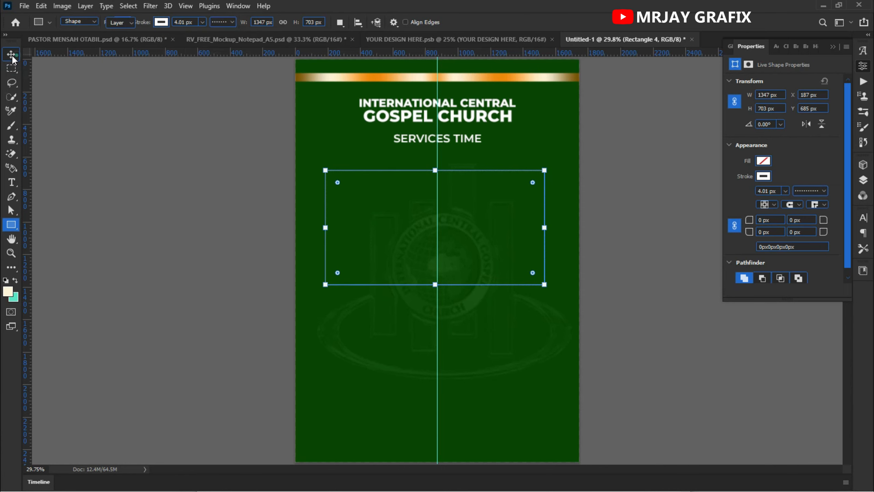
click(209, 223)
scroll(395, 195, up, 2)
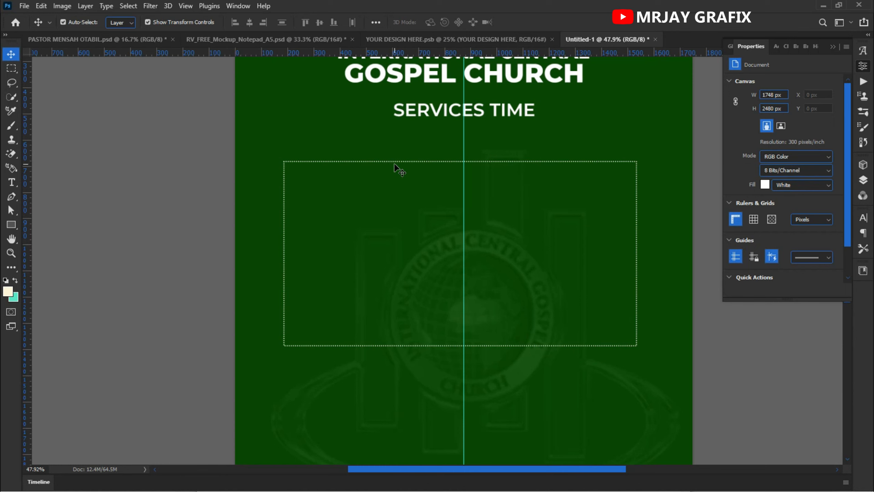
click(395, 163)
drag(387, 140, 386, 166)
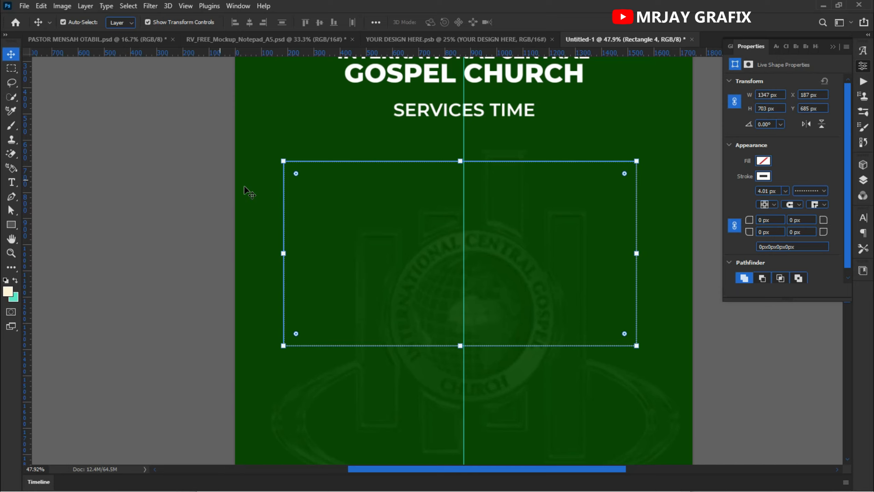
scroll(316, 203, down, 3)
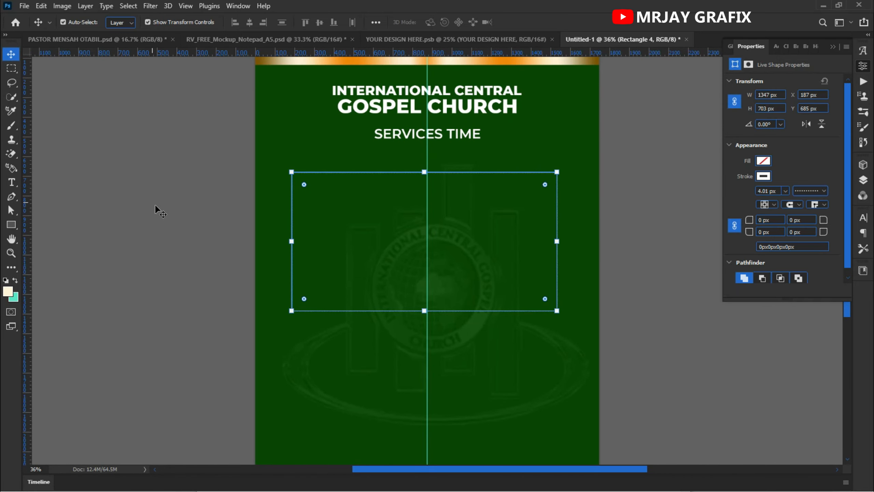
- Set the dotted rectangle's stroke width to about 7.41 px and deselect the shape
click(9, 228)
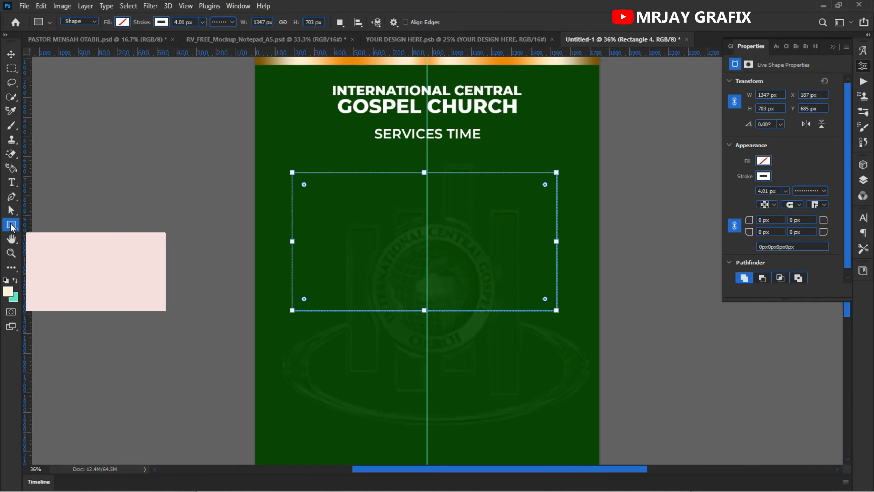
click(202, 22)
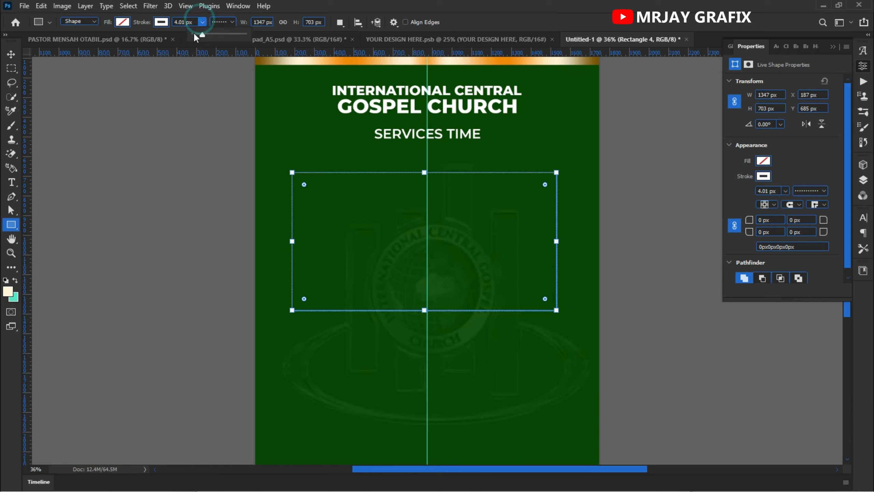
drag(203, 34, 204, 41)
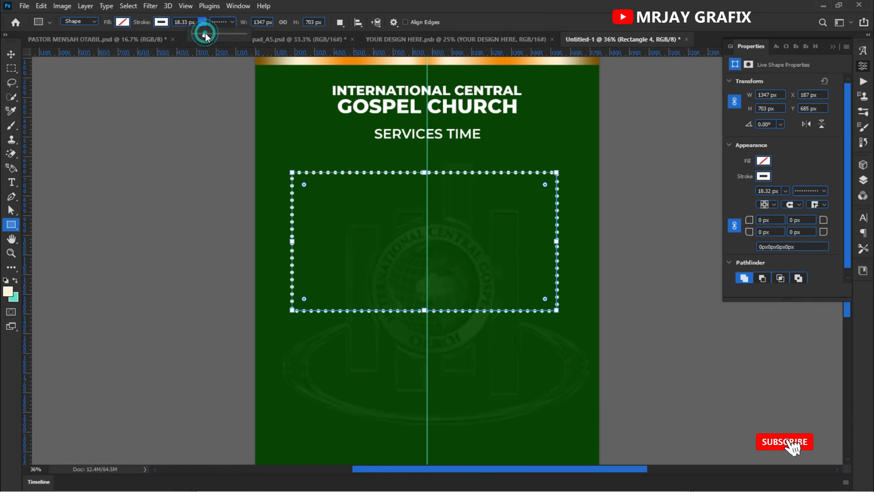
click(202, 36)
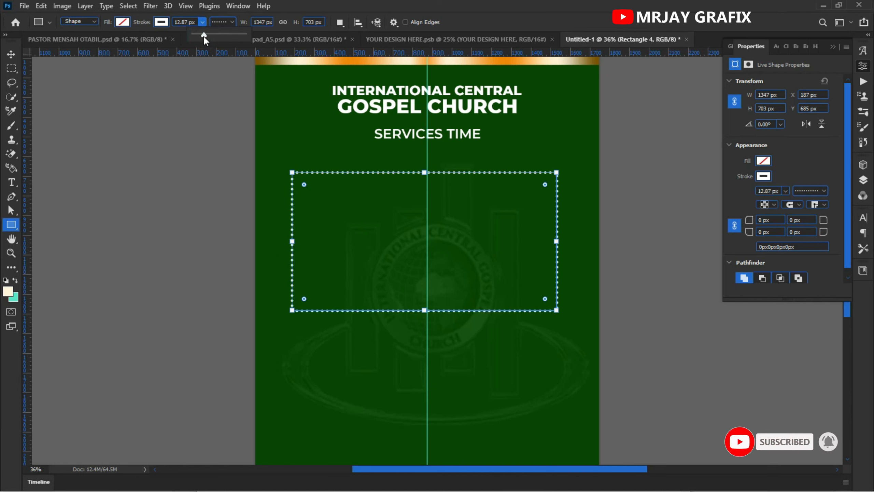
drag(202, 39, 203, 38)
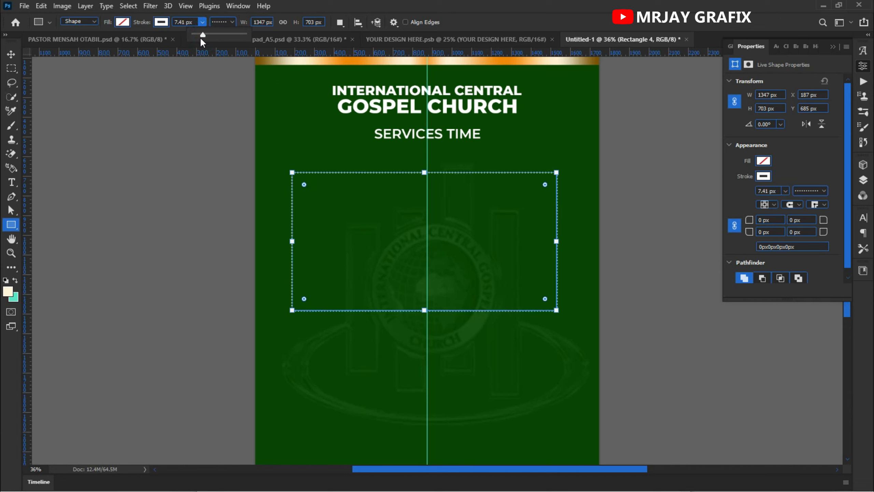
click(11, 54)
click(94, 150)
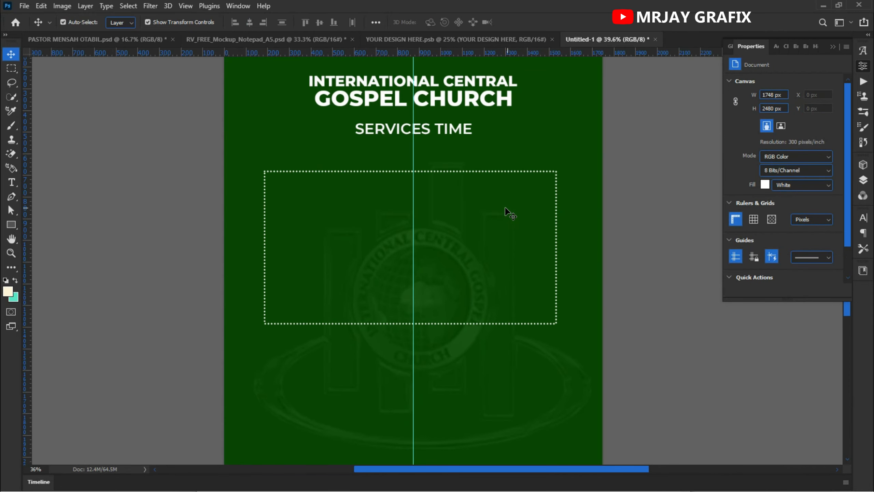
- Move the dotted rectangle's layer into the Front group, directly above the services time text layer
scroll(508, 211, down, 3)
scroll(499, 212, up, 1)
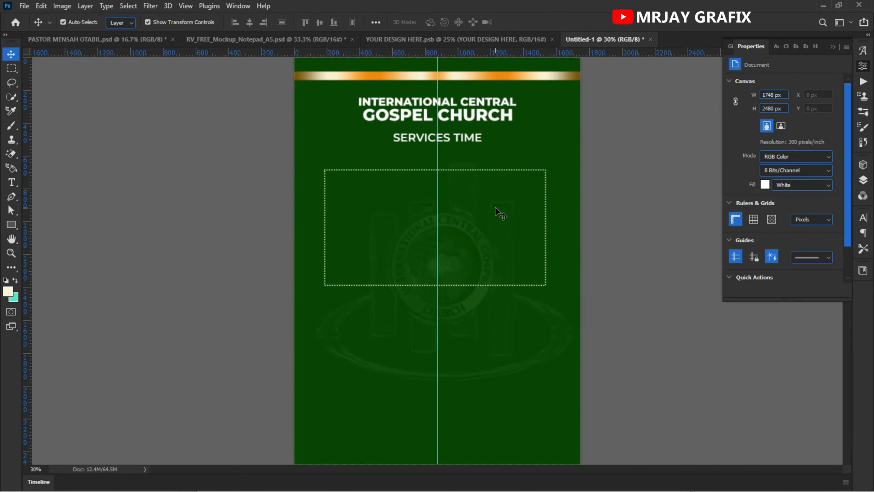
scroll(344, 183, up, 4)
scroll(300, 177, up, 1)
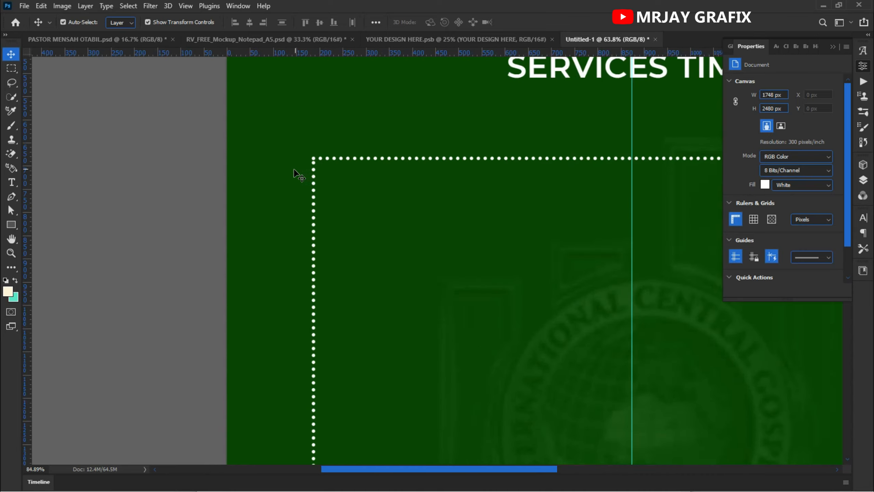
scroll(292, 258, down, 2)
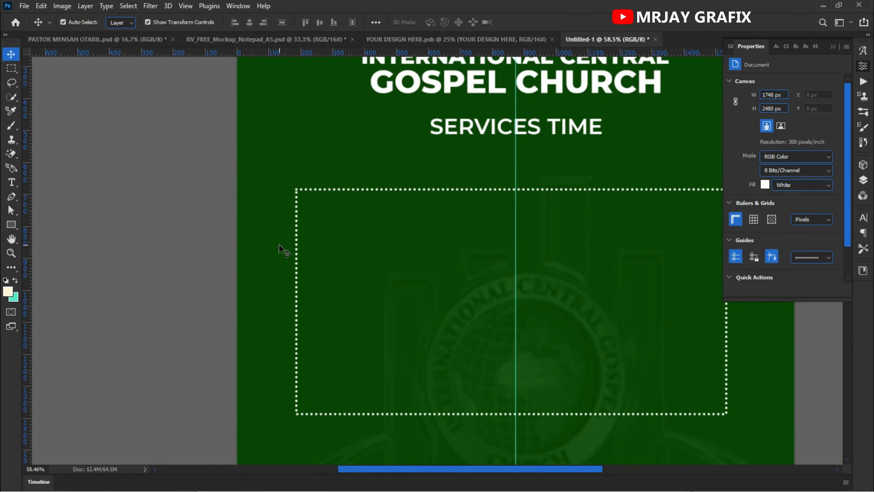
drag(275, 245, 371, 276)
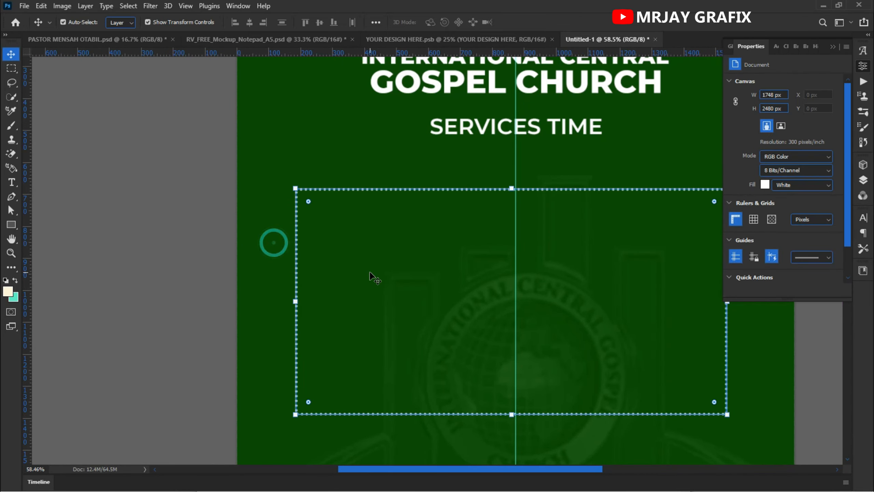
click(864, 180)
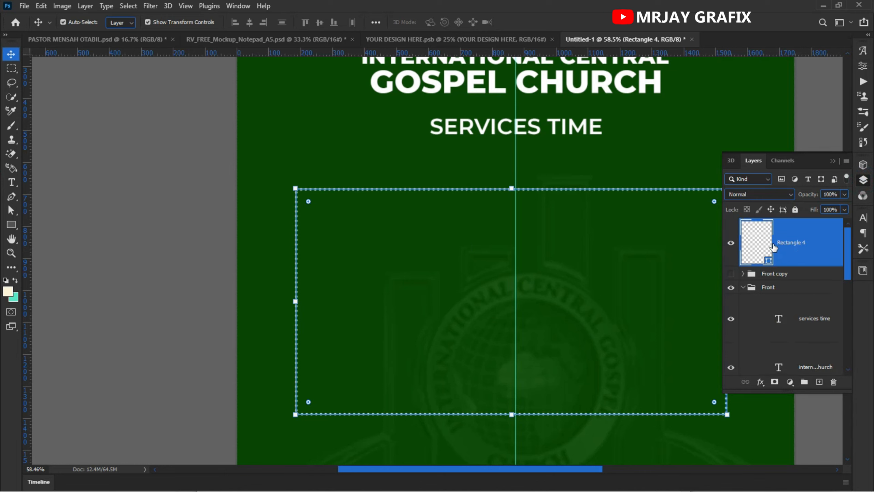
drag(775, 245, 788, 321)
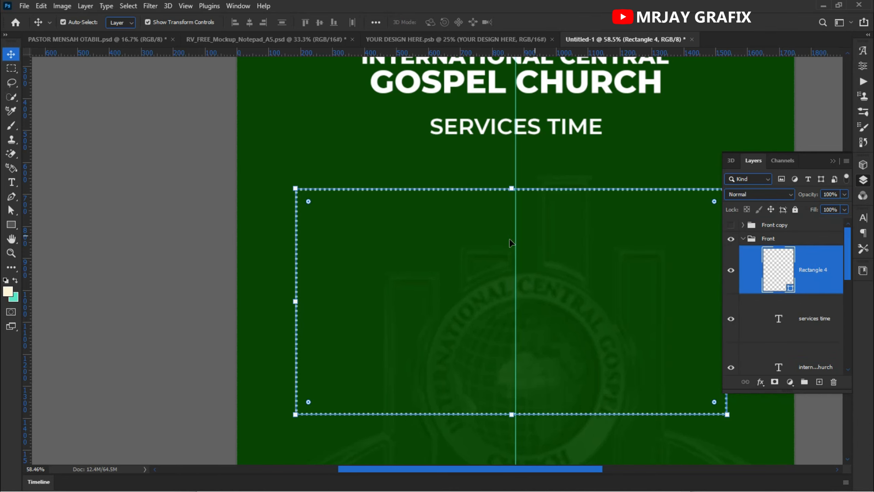
- Rasterize the dotted rectangle's layer
scroll(283, 327, down, 2)
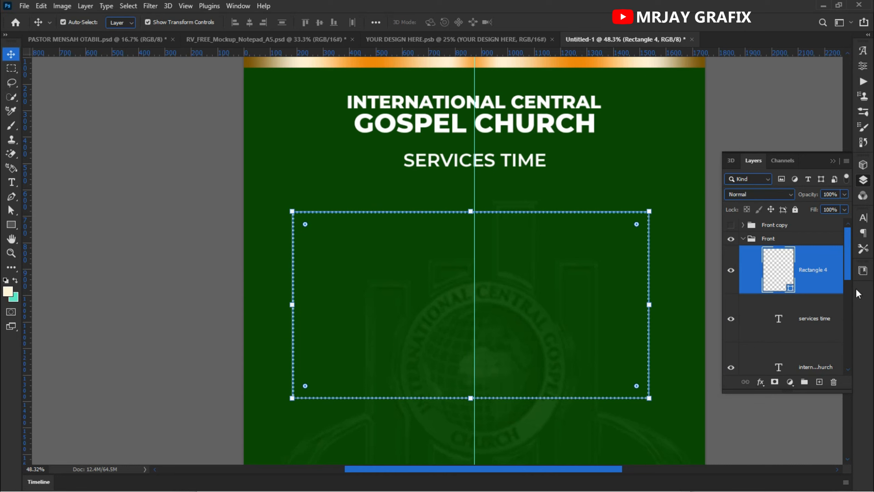
right_click(827, 268)
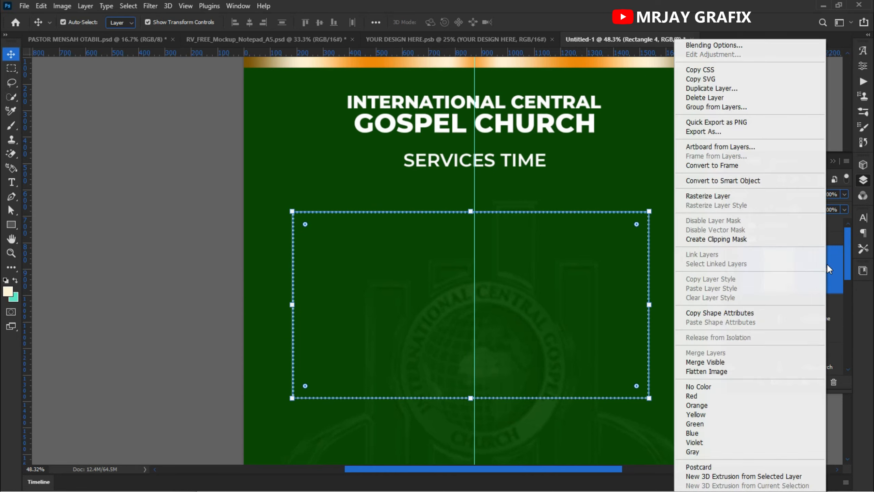
click(709, 196)
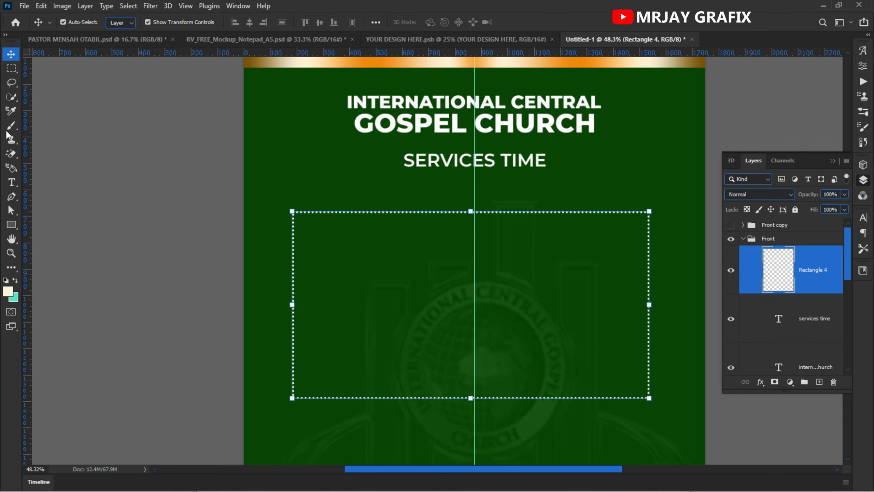
- Erase the dots at the frame's upper-left and upper-right corners using Rectangular Marquee selections, detaching the top line from the sides
click(11, 70)
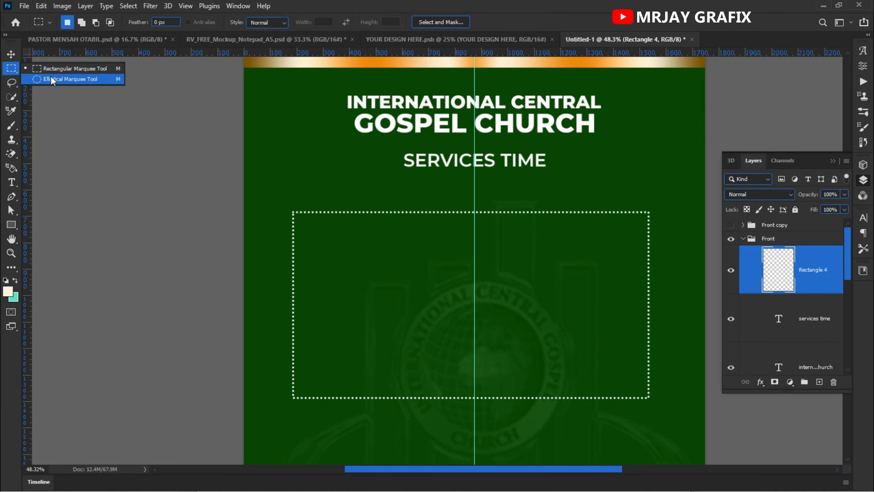
click(88, 71)
scroll(299, 226, up, 2)
scroll(285, 226, up, 4)
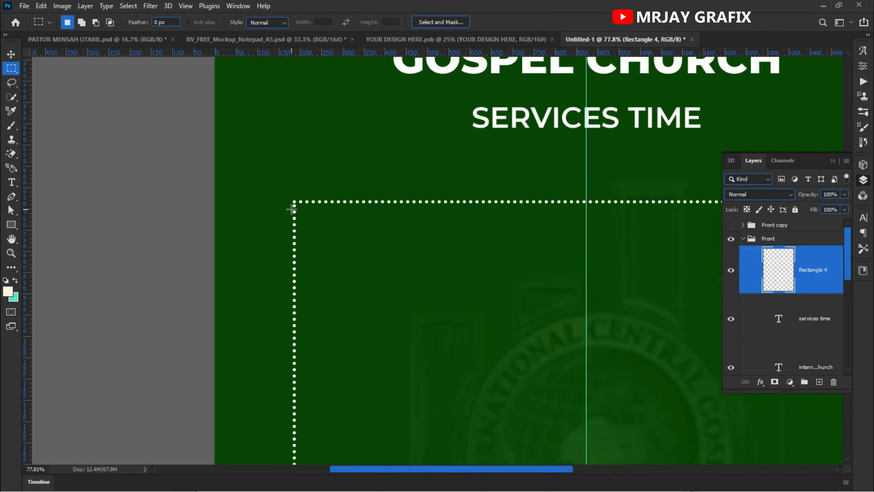
drag(275, 176, 300, 302)
key(Delete)
key(ctrl+d)
scroll(185, 107, down, 3)
scroll(176, 239, down, 1)
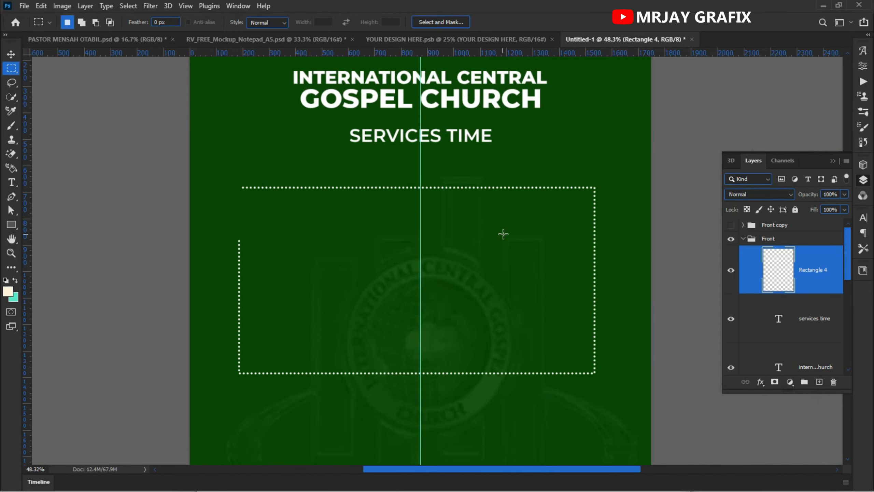
scroll(599, 189, up, 3)
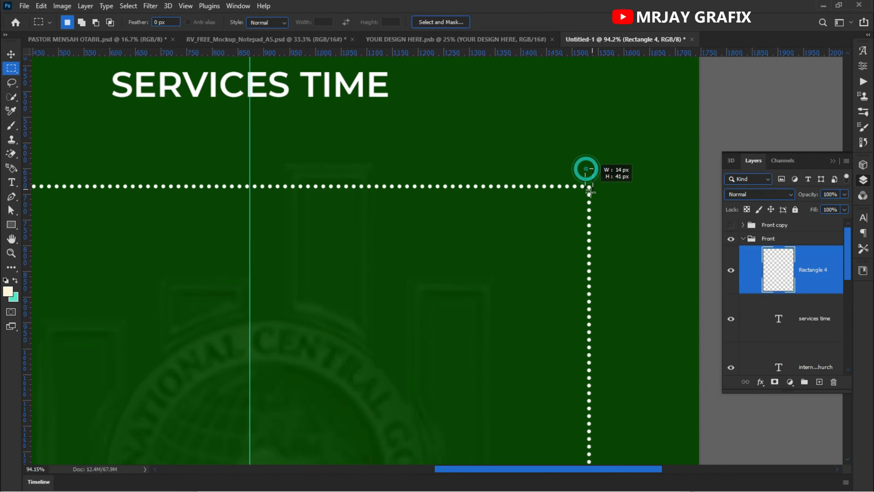
drag(590, 220, 599, 233)
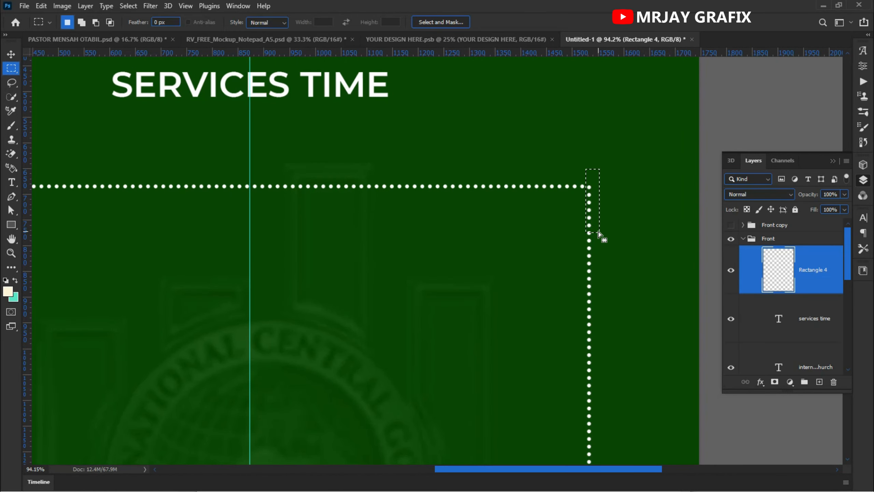
- Select the frame's remaining sides and bottom edge and cut them away, leaving only the top dotted line
scroll(554, 166, down, 4)
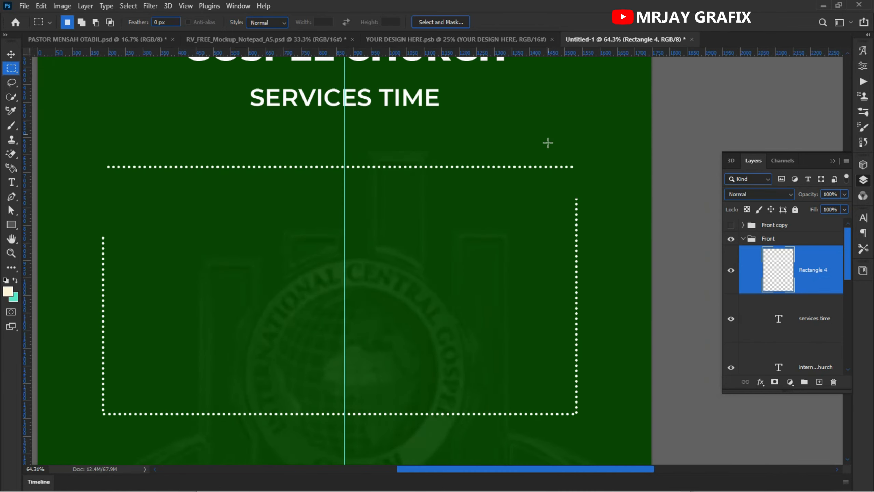
drag(151, 183, 600, 402)
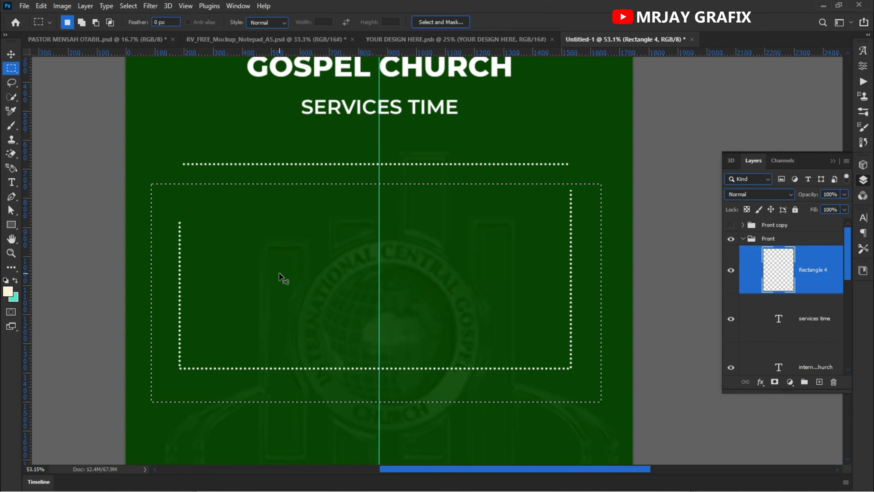
key(ctrl+x)
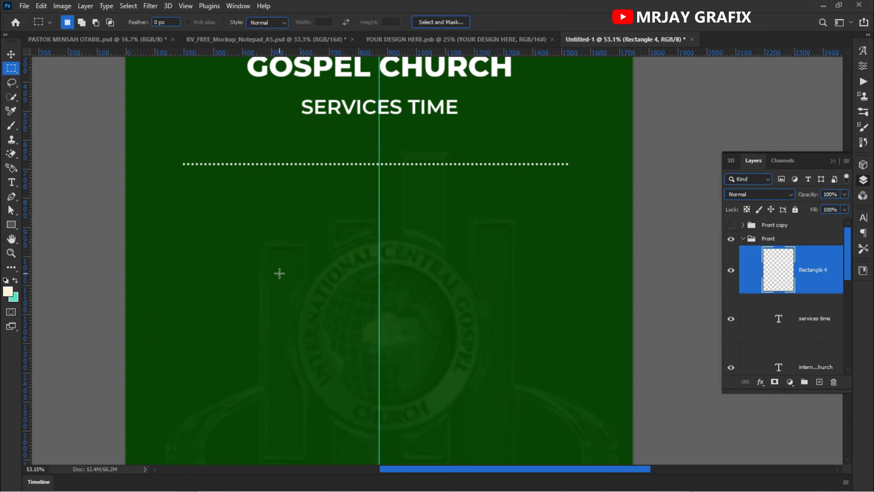
- Nudge the dotted line to the right until it is centred on the vertical guide
key(v)
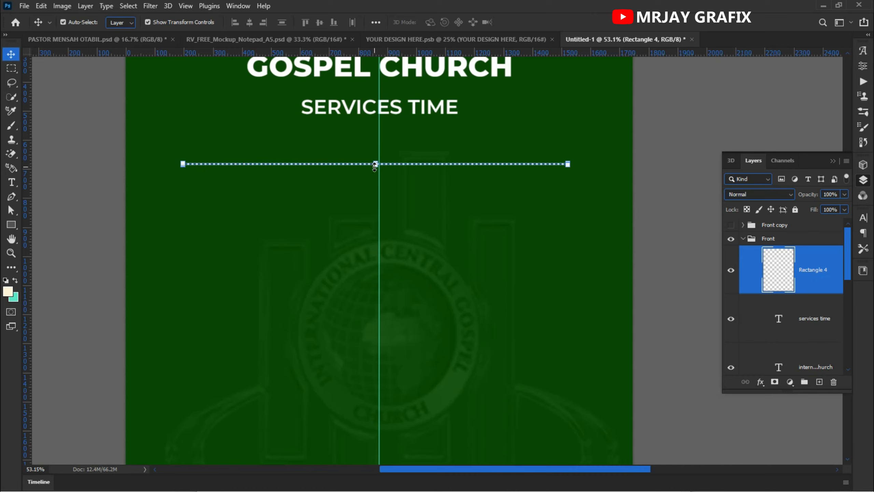
click(178, 162)
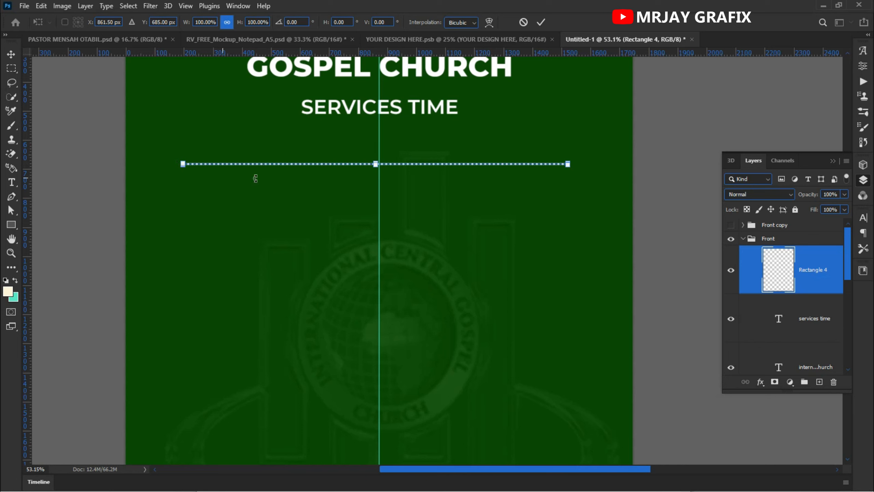
click(541, 22)
click(116, 142)
click(344, 164)
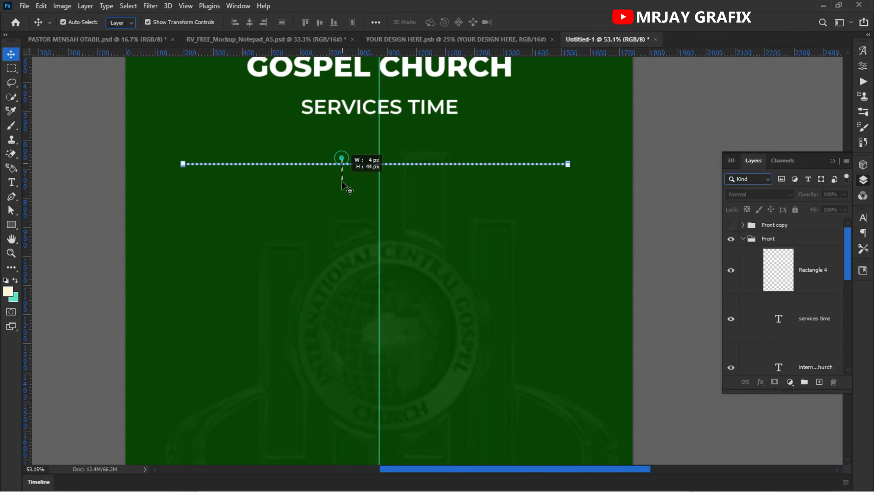
key(Right)
key(Right)
key(Right)
key(Right)
key(Right)
key(Right)
key(Right)
key(Right)
key(Right)
key(Right)
key(Right)
key(Right)
key(Right)
key(Right)
key(Right)
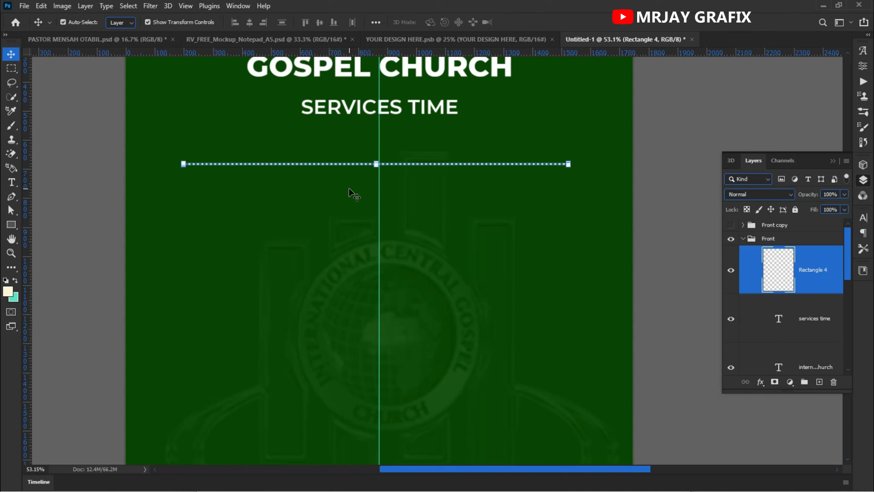
key(Right)
key(Right)
key(Right)
key(Right)
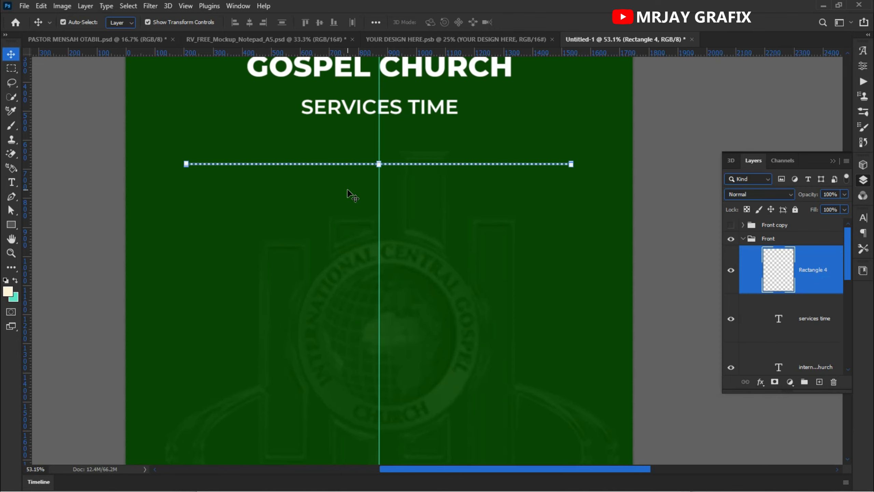
- Marquee-select the middle portion of the dotted line and copy it to a new layer with Layer Via Copy
click(11, 69)
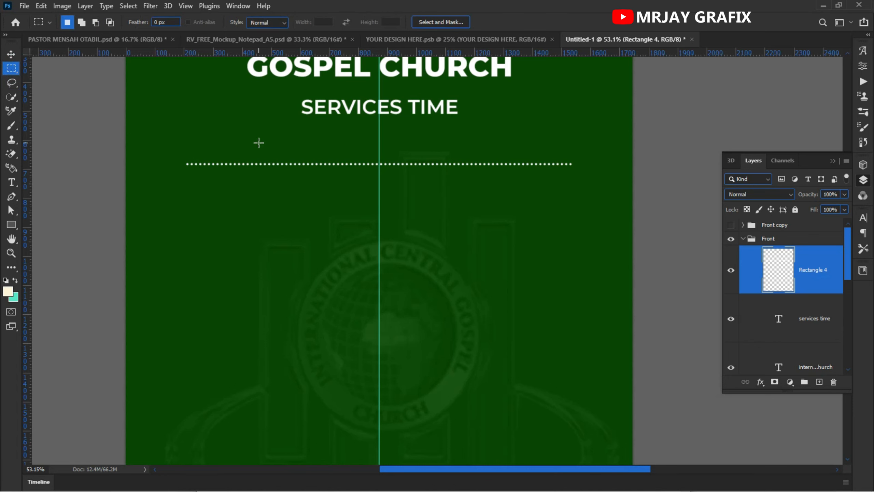
drag(254, 144, 506, 216)
right_click(431, 193)
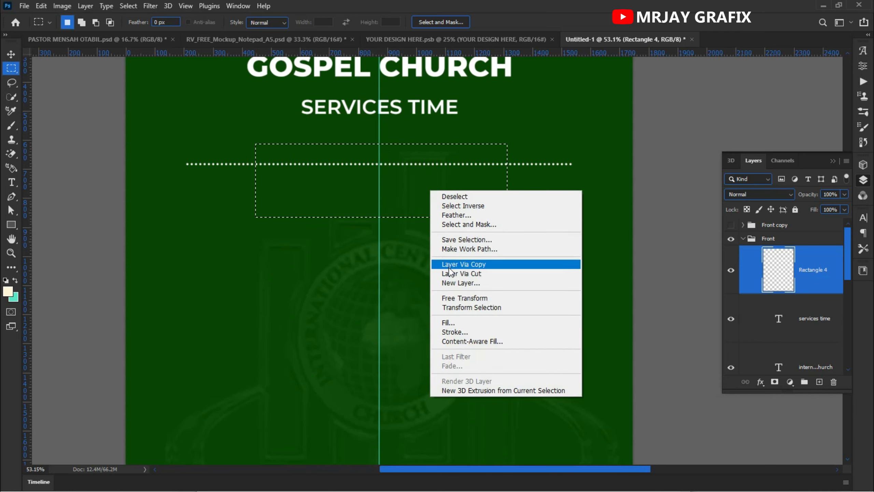
click(467, 266)
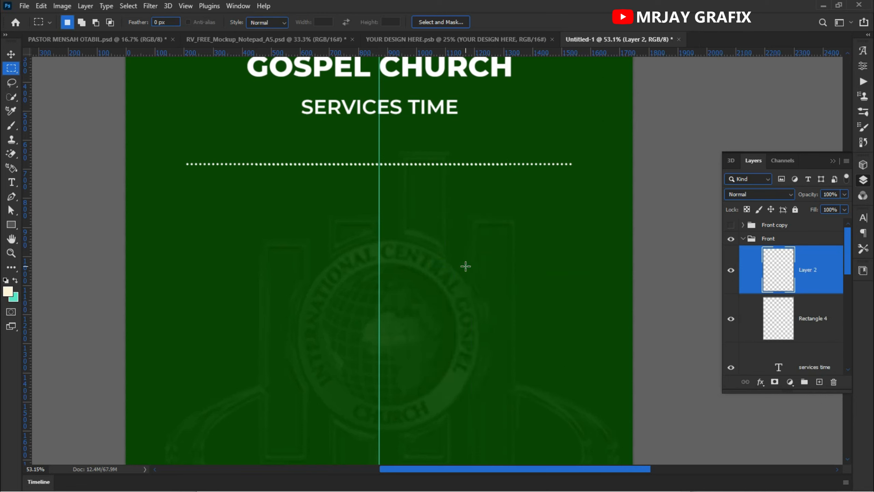
- Hide the original long dotted line's layer and delete it, keeping the shorter copy
click(732, 320)
click(731, 320)
click(731, 320)
click(776, 327)
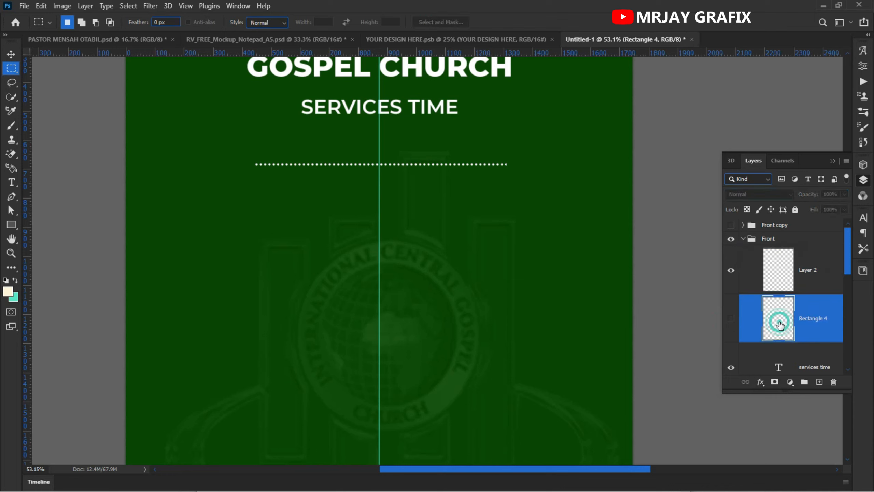
key(Delete)
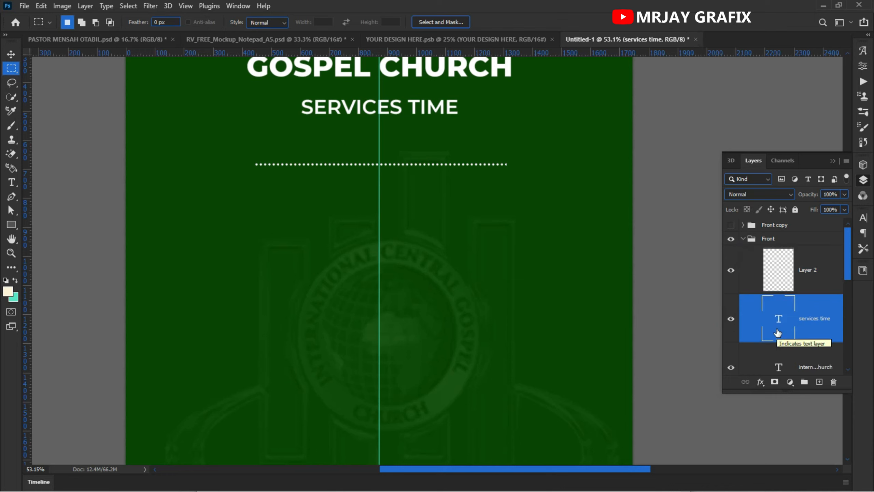
- Move the dotted line up until it sits just beneath the SERVICES TIME heading, centred on the vertical guide
click(11, 54)
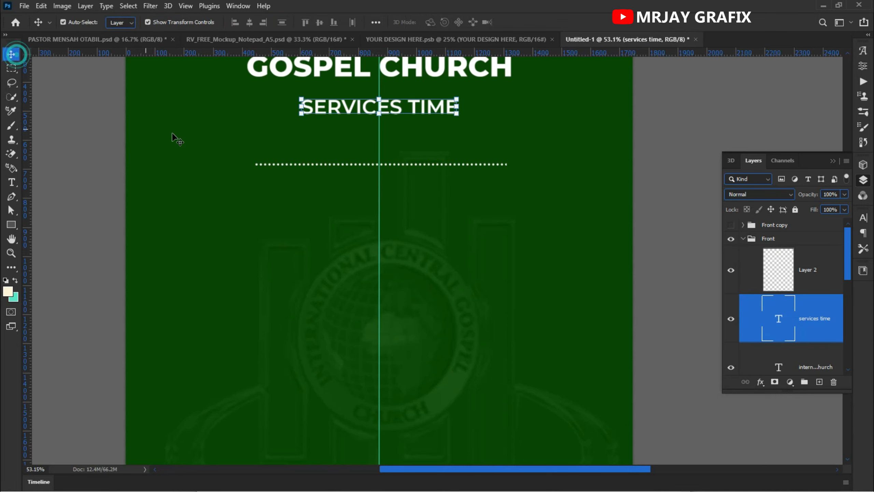
click(325, 202)
click(329, 166)
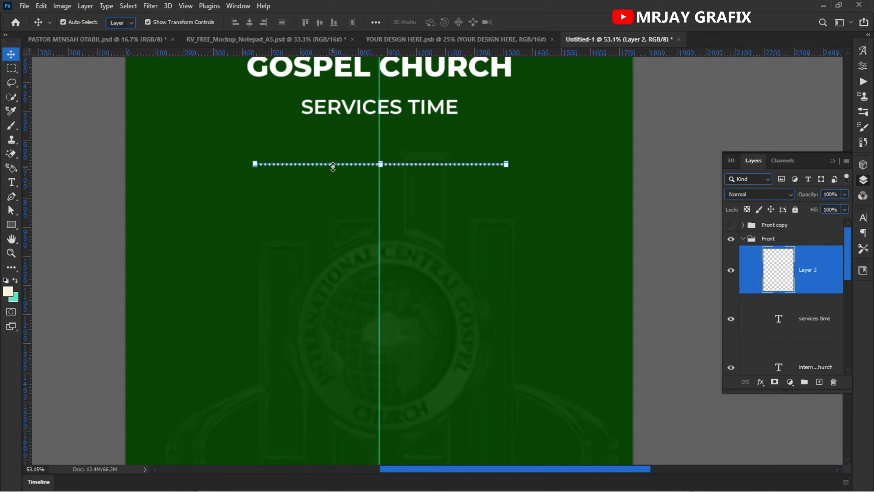
key(shift+Up)
key(shift+Up)
key(shift+Up)
key(shift+Up)
key(shift+Up)
key(shift+Up)
key(shift+Up)
key(shift+Up)
key(shift+Up)
key(shift+Up)
key(shift+Up)
key(shift+Up)
key(shift+Up)
key(shift+Up)
key(shift+Up)
key(shift+Up)
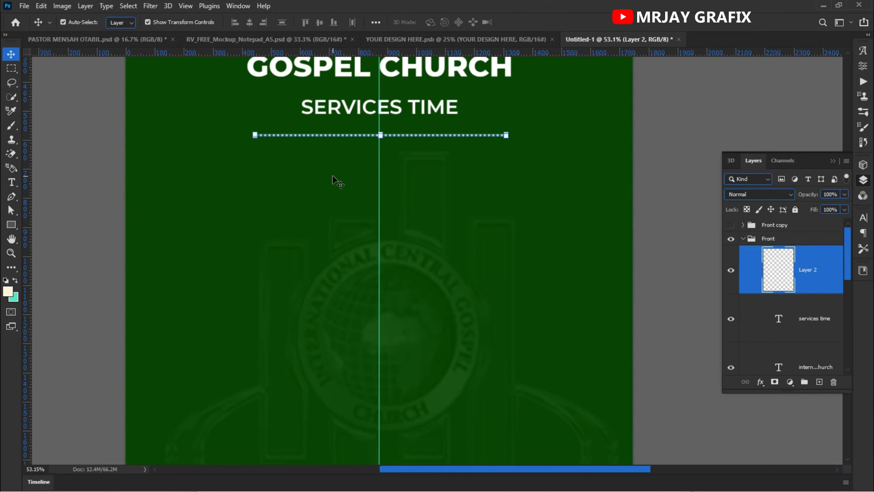
key(shift+Up)
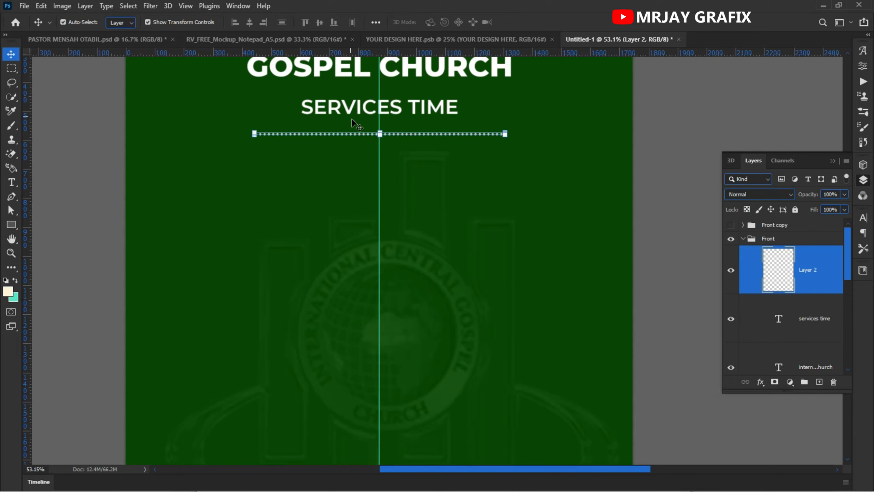
key(shift+Up)
key(shift+Up)
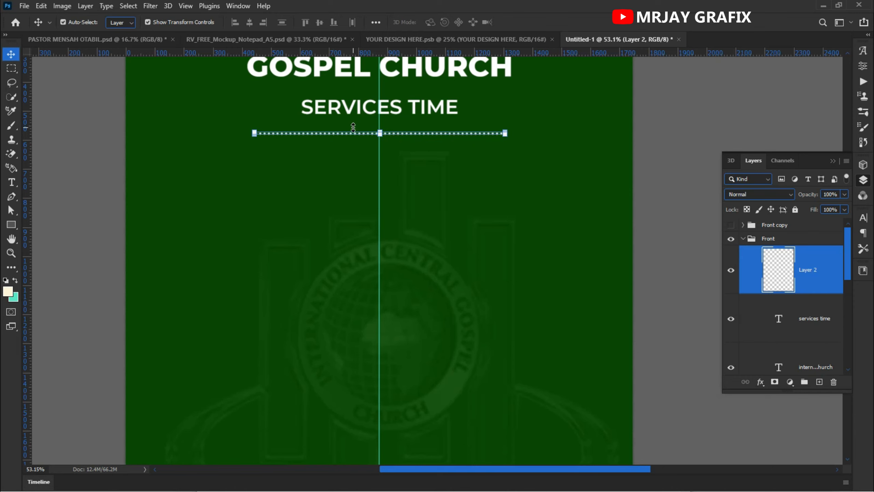
key(shift+Up)
key(shift+Up)
key(shift+Up)
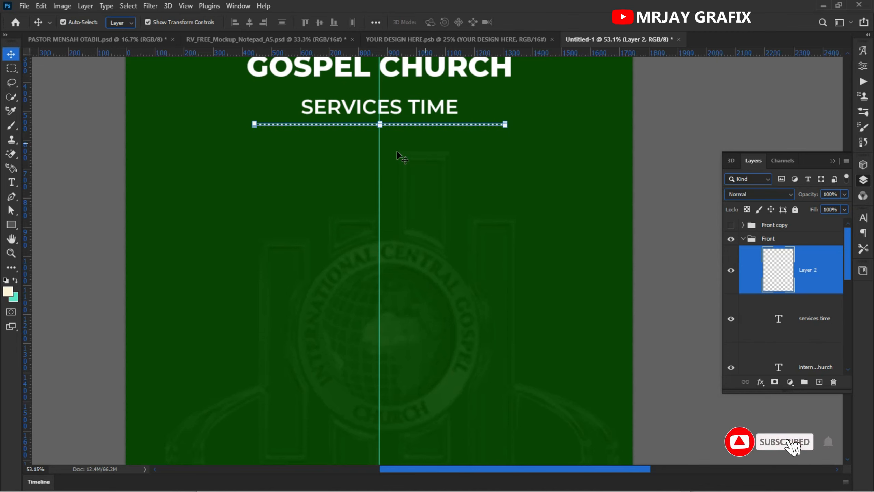
click(81, 154)
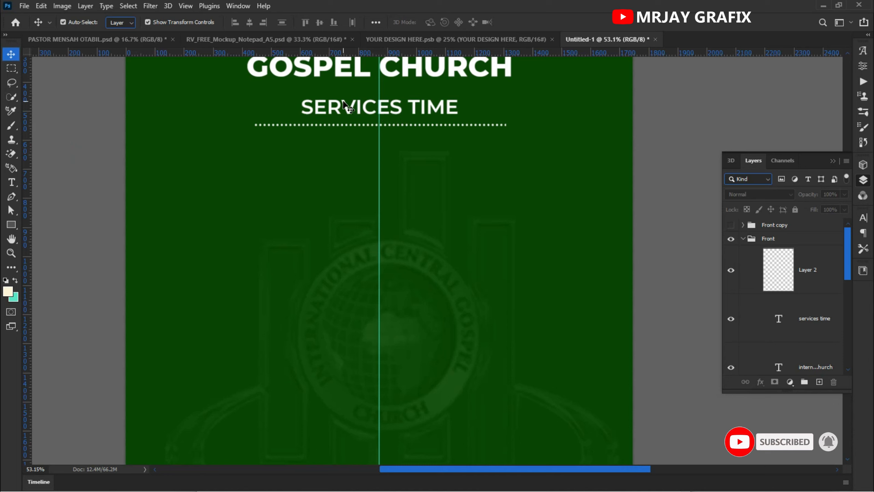
- Duplicate the SERVICES TIME heading below the dotted line and replace the copy's text with "MONDAY - FRIDAY"
click(356, 110)
drag(346, 130, 342, 152)
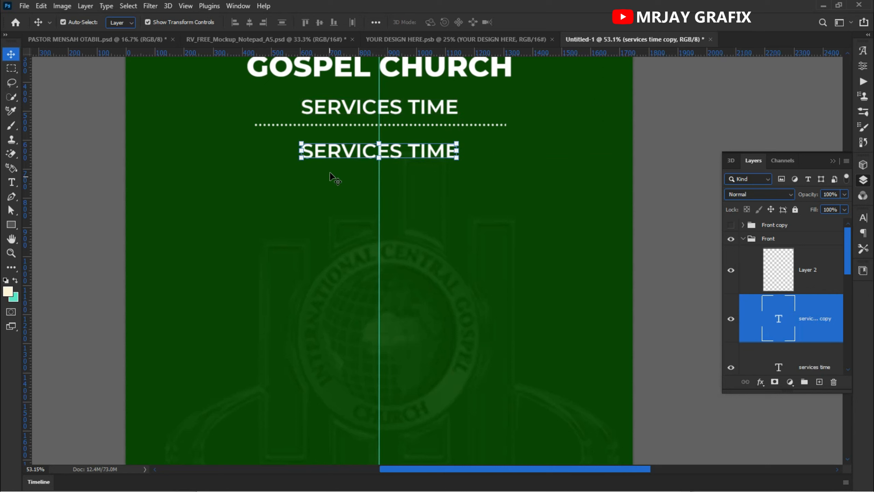
double_click(338, 158)
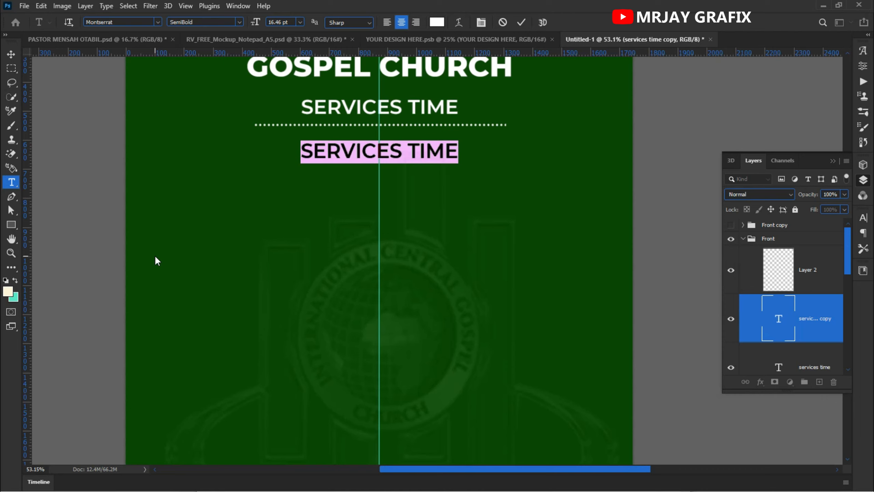
text(MONDAY)
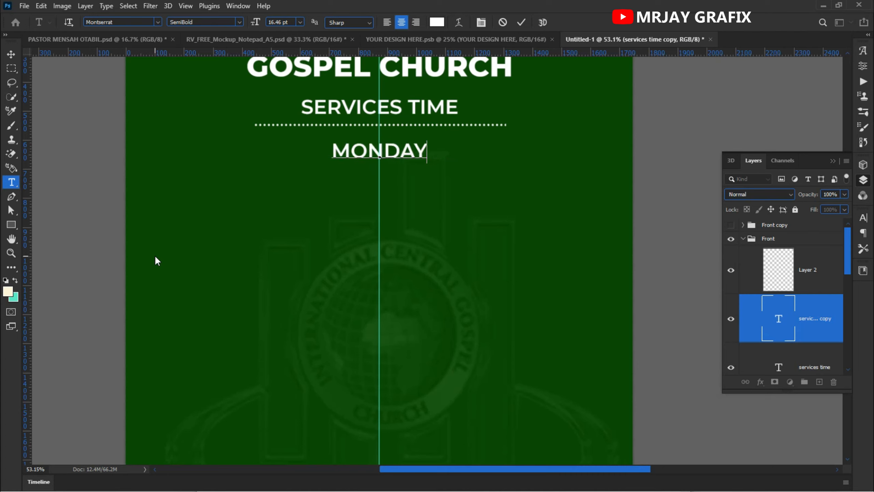
text( -)
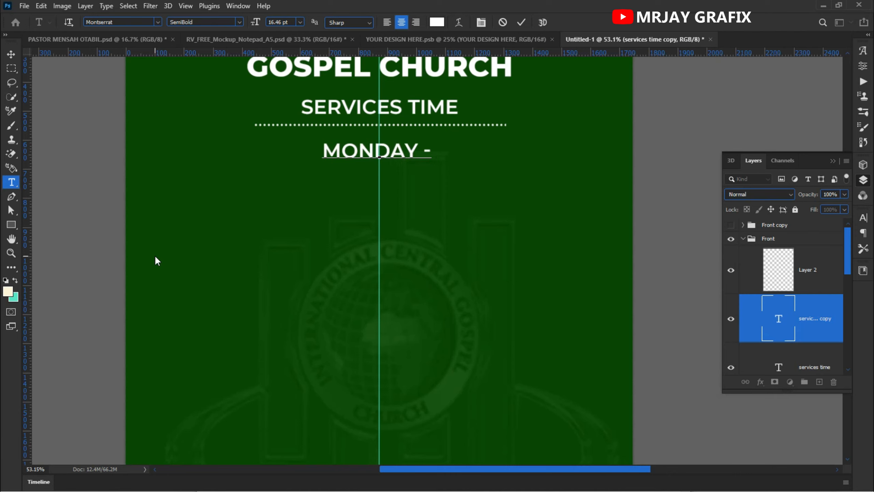
text(FRI)
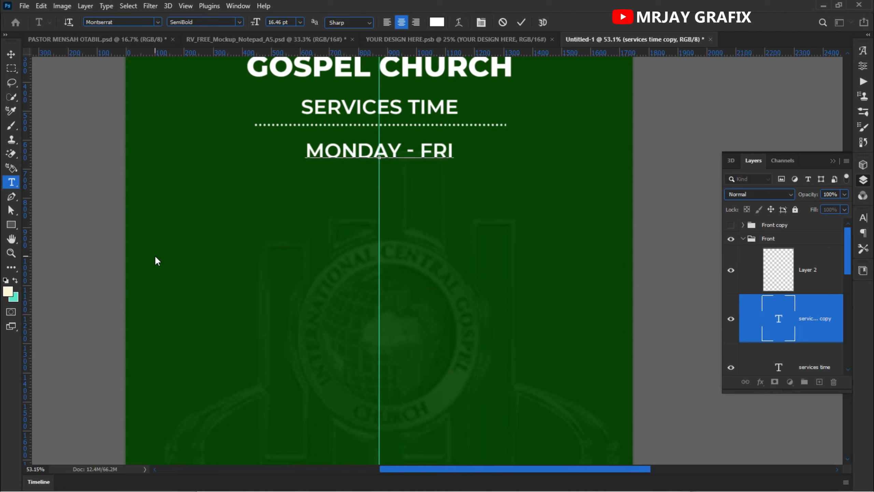
text(DAY)
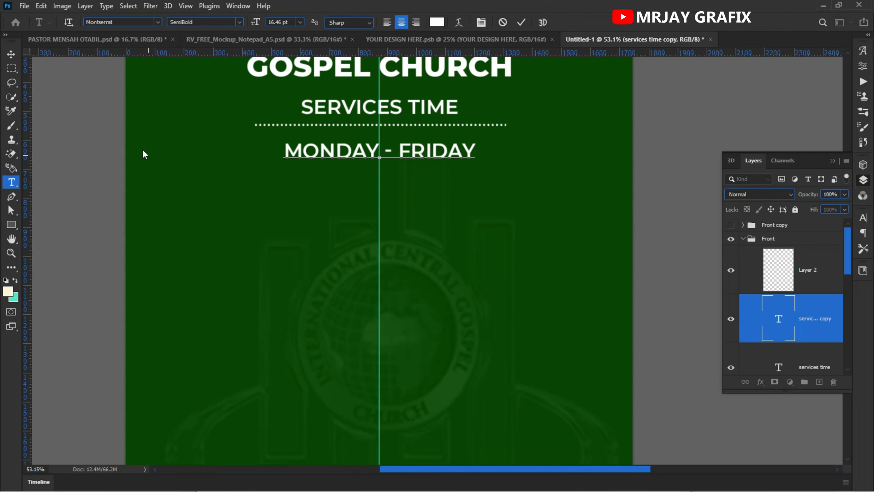
key(ctrl+Return)
key(v)
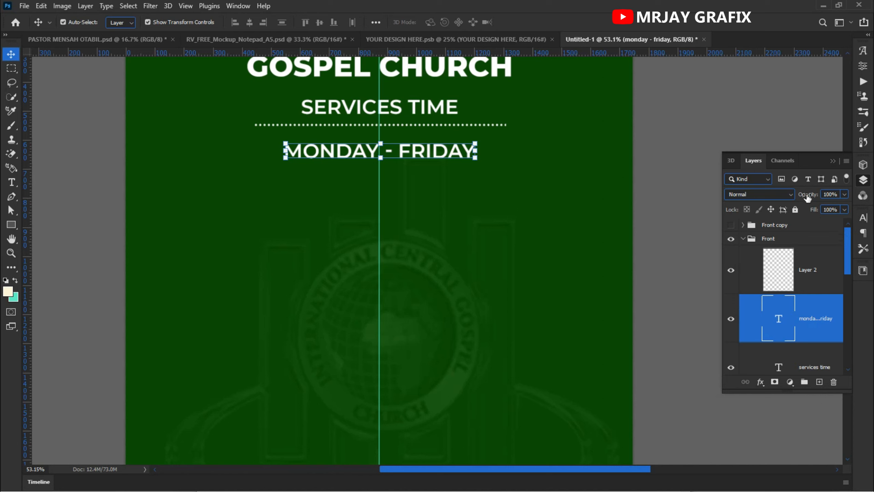
- Set the MONDAY - FRIDAY line's font style to Montserrat ExtraBold
click(863, 218)
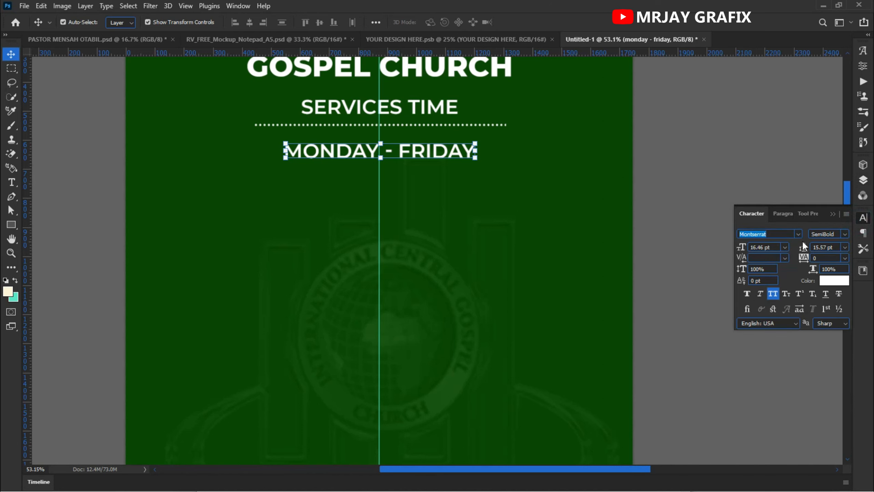
click(844, 234)
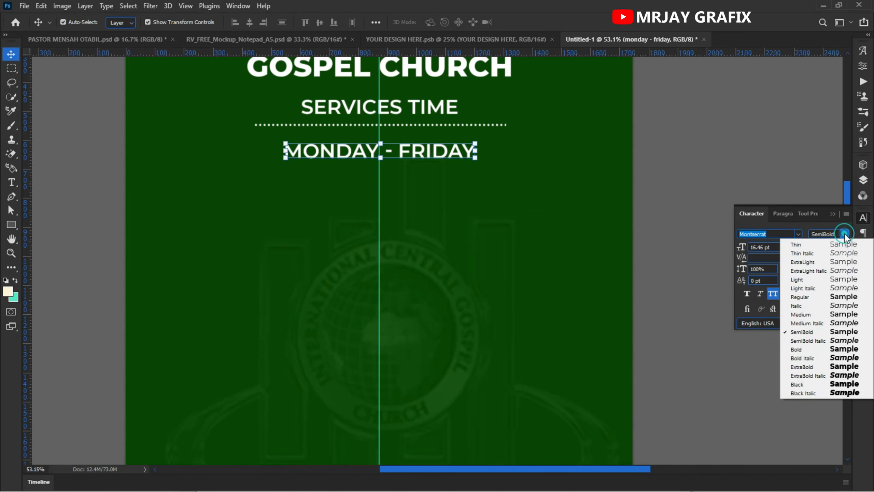
click(816, 367)
click(113, 220)
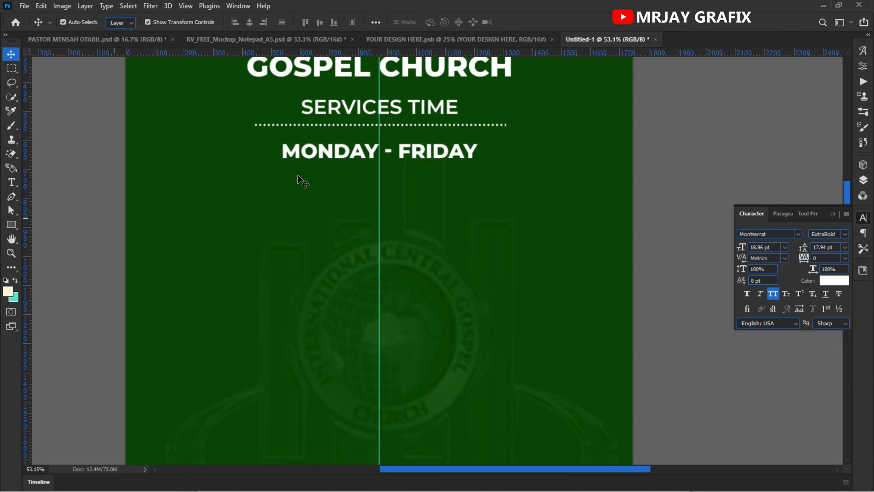
- Duplicate the SERVICES TIME heading below MONDAY - FRIDAY and replace the copy's text with "EARLY MORNING PRAYER"
click(335, 103)
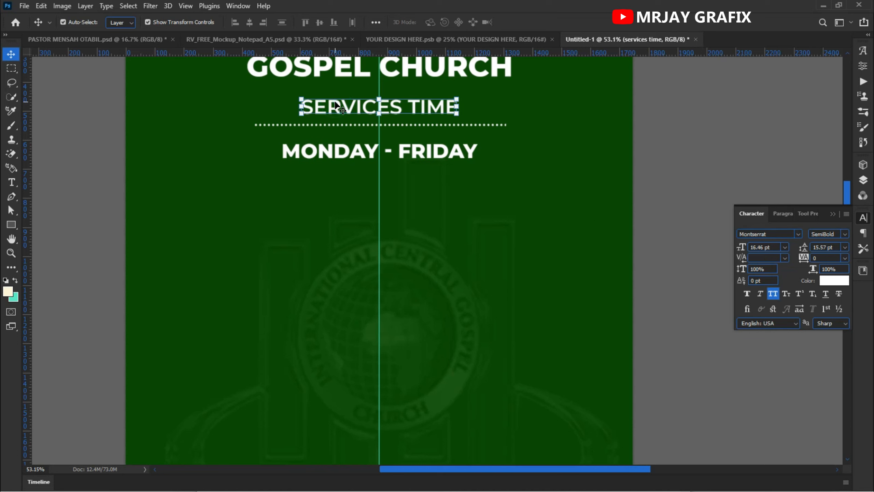
drag(333, 108, 348, 178)
double_click(347, 177)
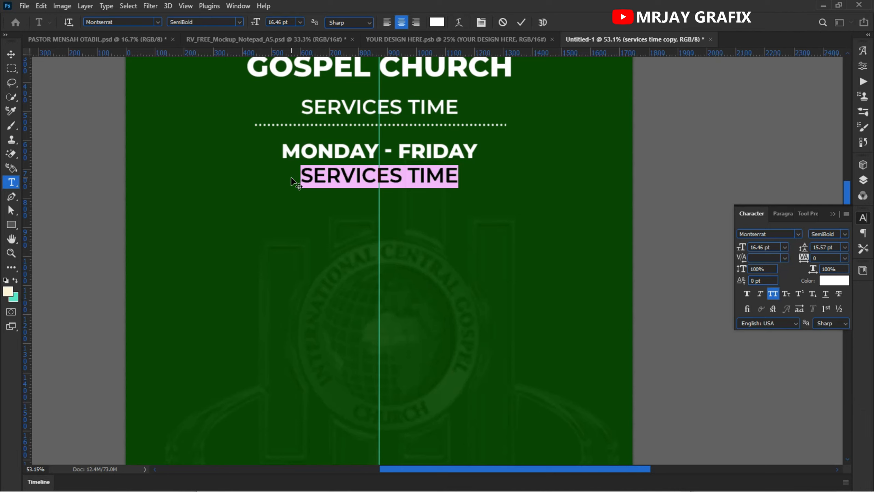
text(EA)
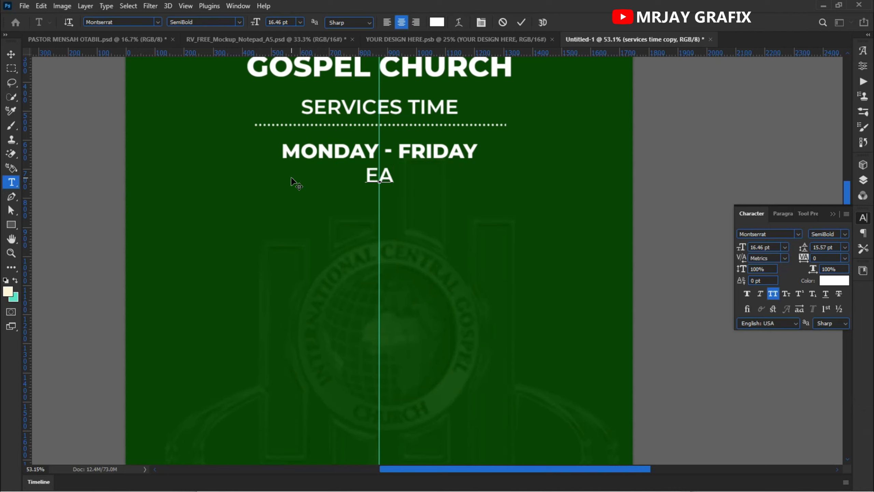
text(R)
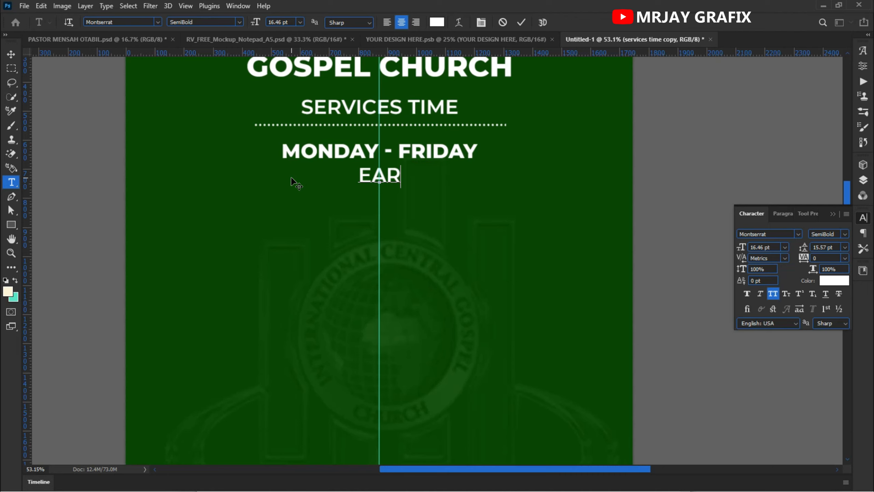
text(LY MON)
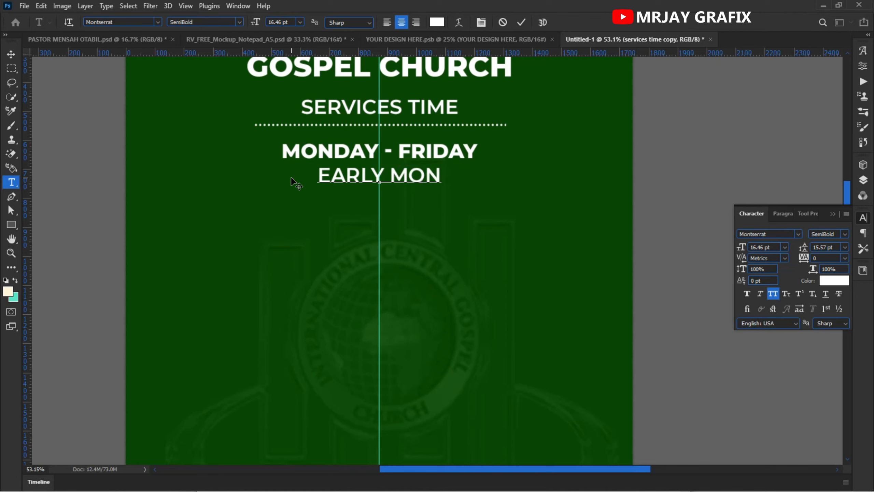
key(BackSpace)
text(RNING P)
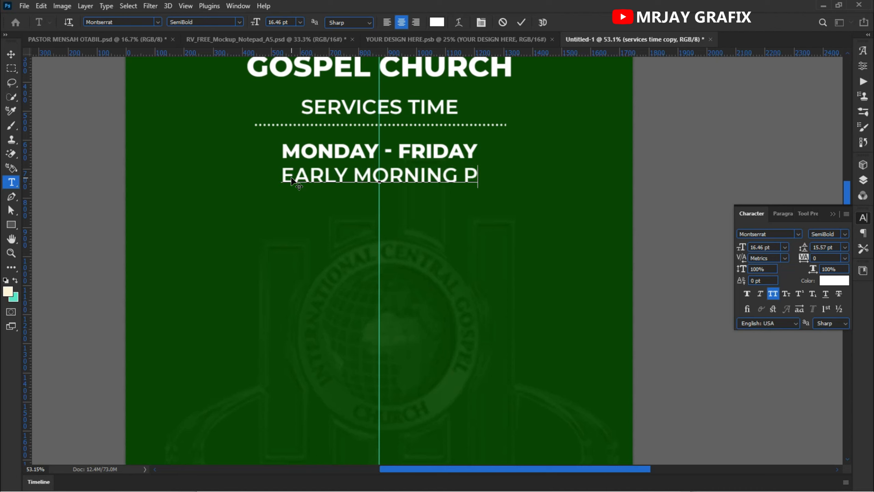
text(RA)
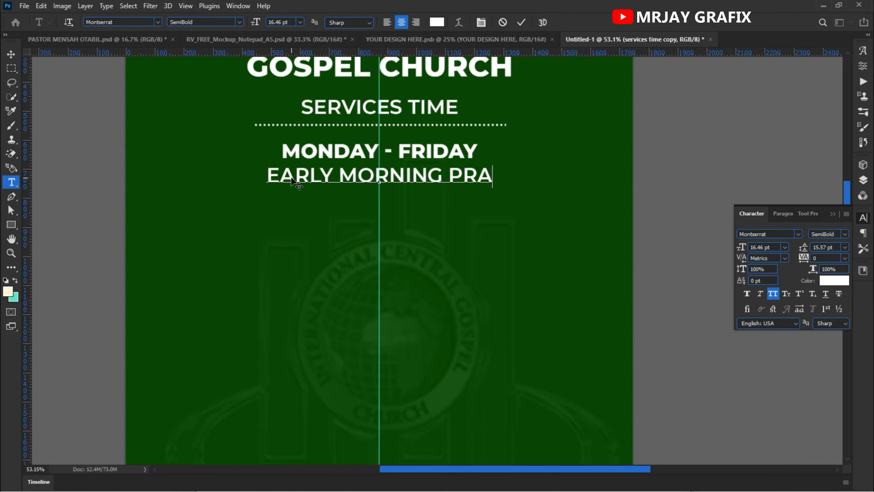
text(YER)
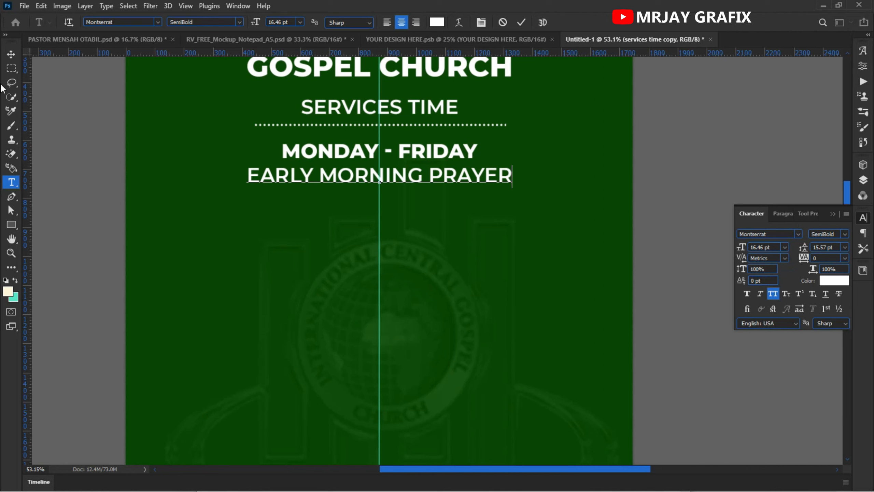
click(13, 55)
click(62, 198)
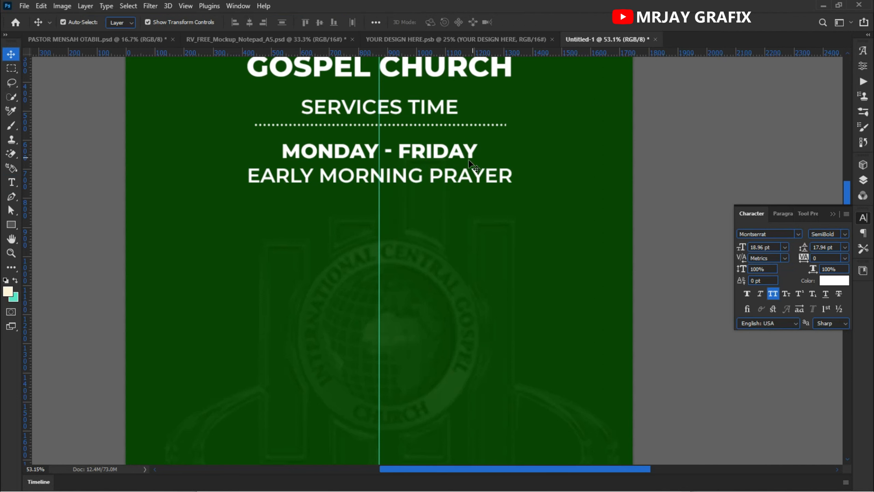
- Nudge the EARLY MORNING PRAYER line up slightly so it sits closer beneath MONDAY - FRIDAY
click(347, 176)
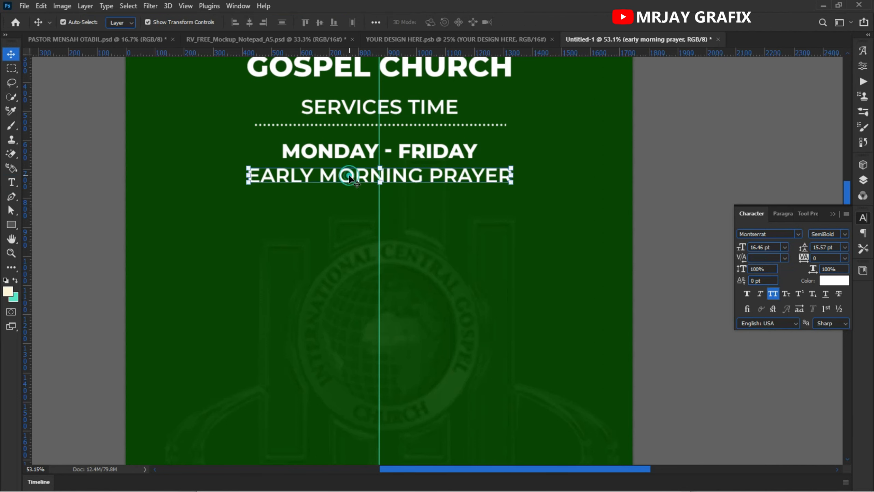
key(Up)
key(Up)
key(Up)
key(Up)
key(Up)
key(Up)
key(Up)
key(Up)
key(Up)
key(Up)
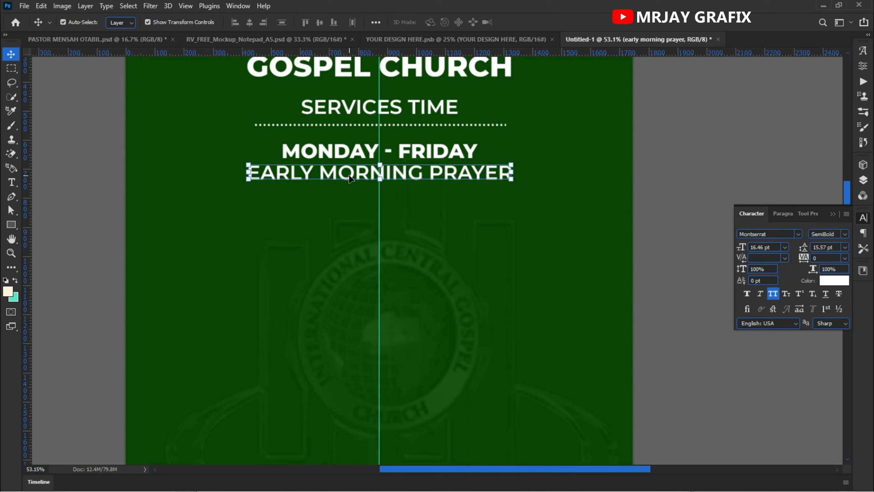
- Duplicate the EARLY MORNING PRAYER line directly below itself and replace the copy's text with "5:30 - 6:30 AM"
drag(351, 178, 355, 203)
double_click(355, 199)
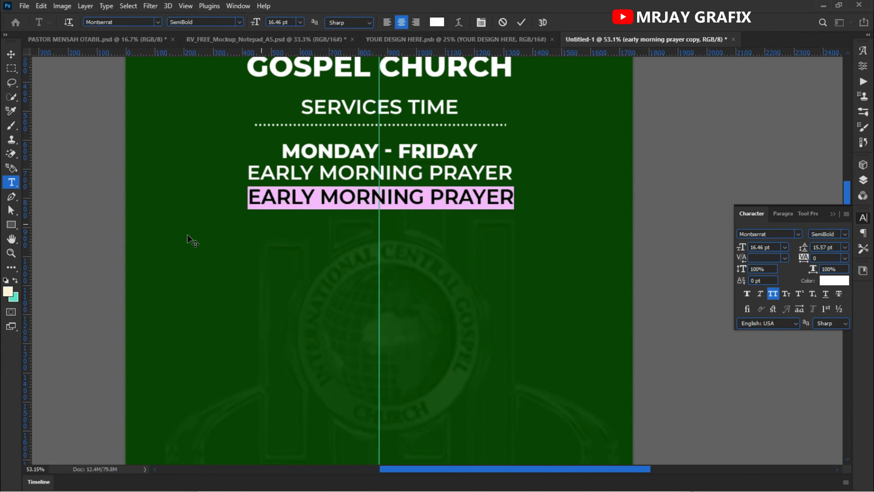
text(5)
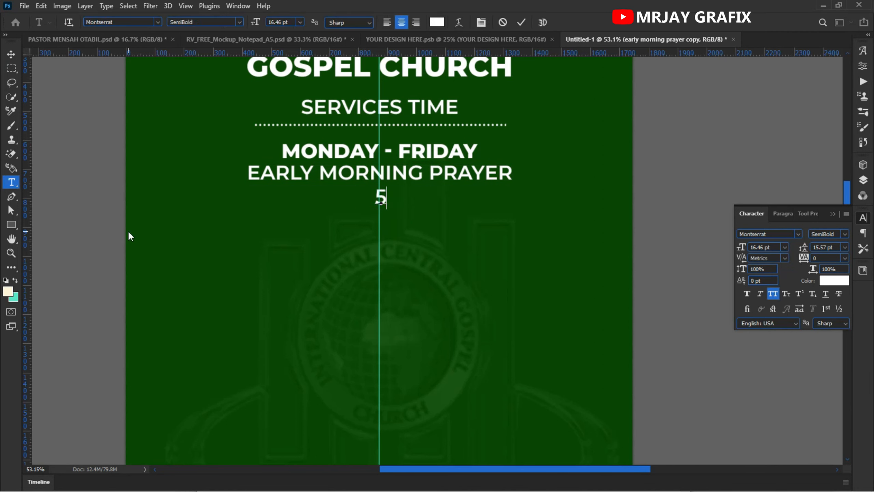
text(:30)
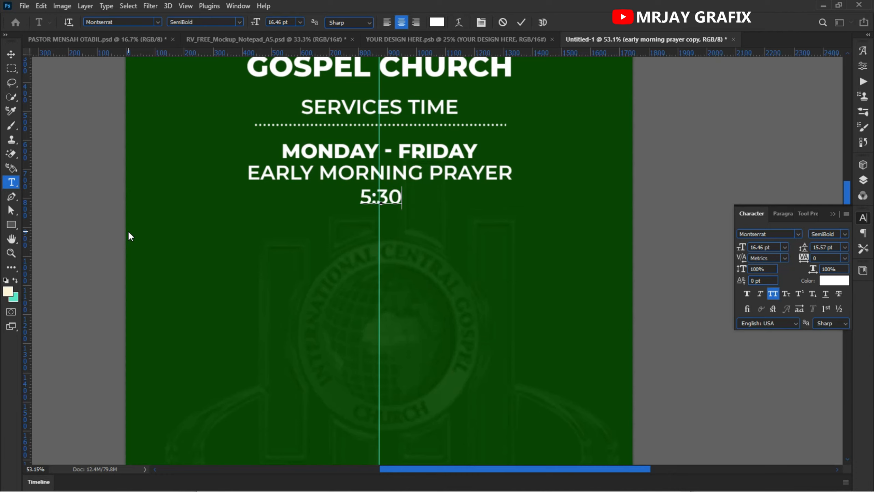
text( - )
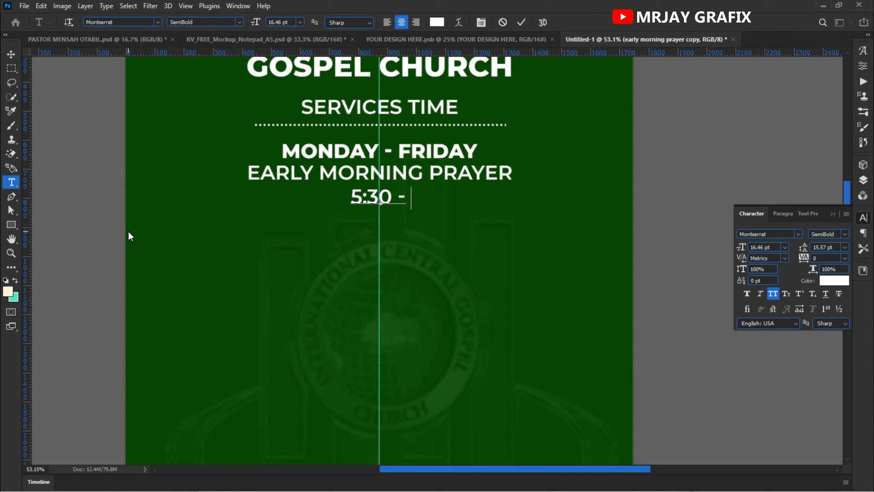
text(6:30)
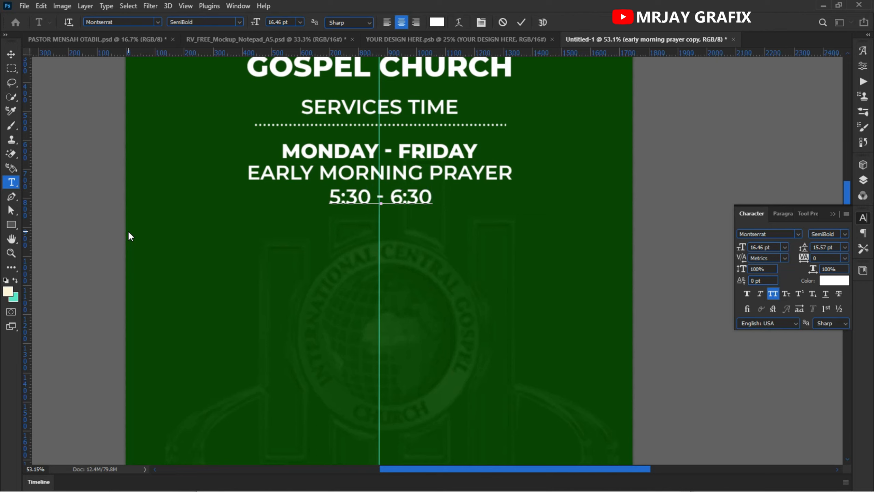
text(AM)
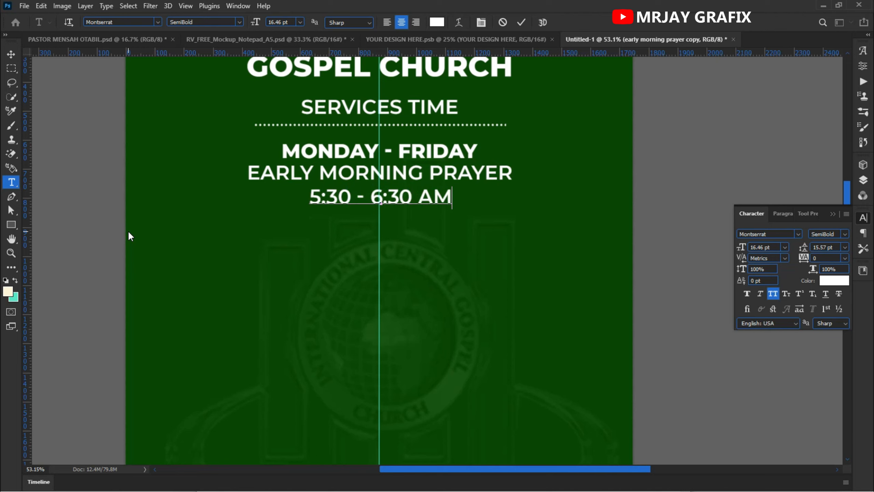
key(ctrl+Return)
key(v)
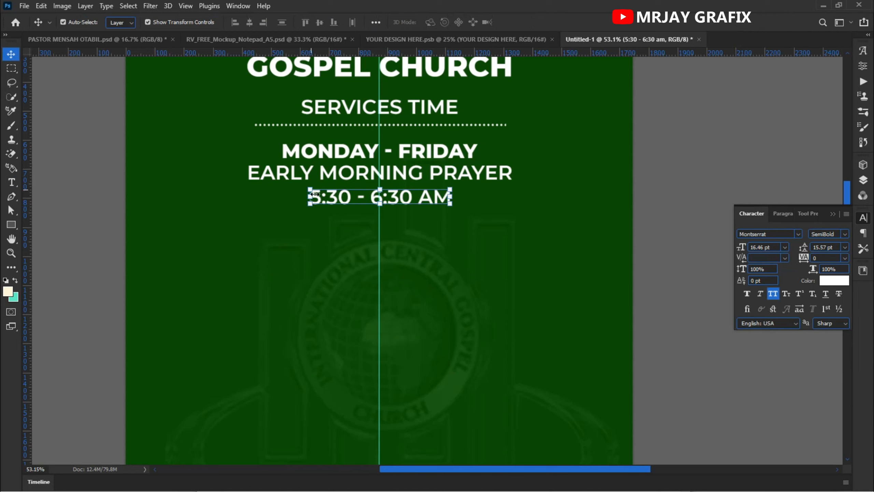
- Duplicate the dotted divider and place the copy just below the 5:30 - 6:30 AM line
click(82, 179)
click(256, 117)
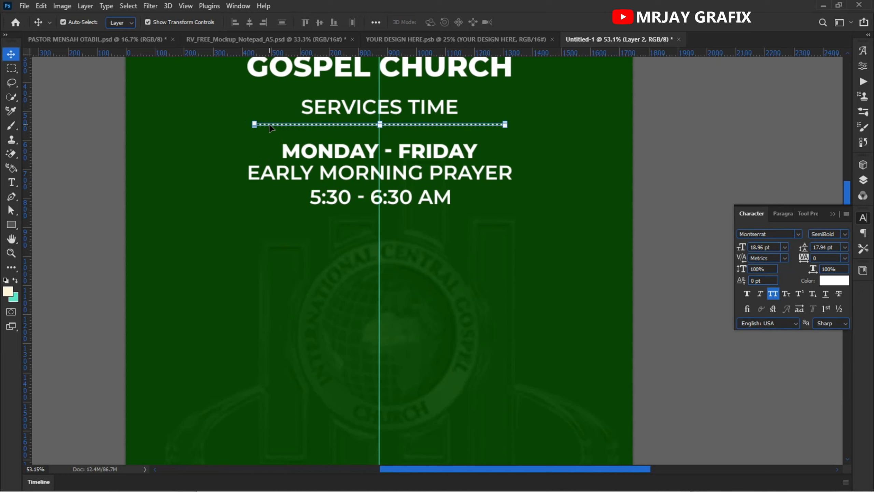
drag(269, 125, 281, 215)
- Duplicate the MONDAY - FRIDAY heading below the second divider and replace the copy's text with "WEDNESDAY"
drag(355, 151, 354, 233)
double_click(354, 231)
text(WED)
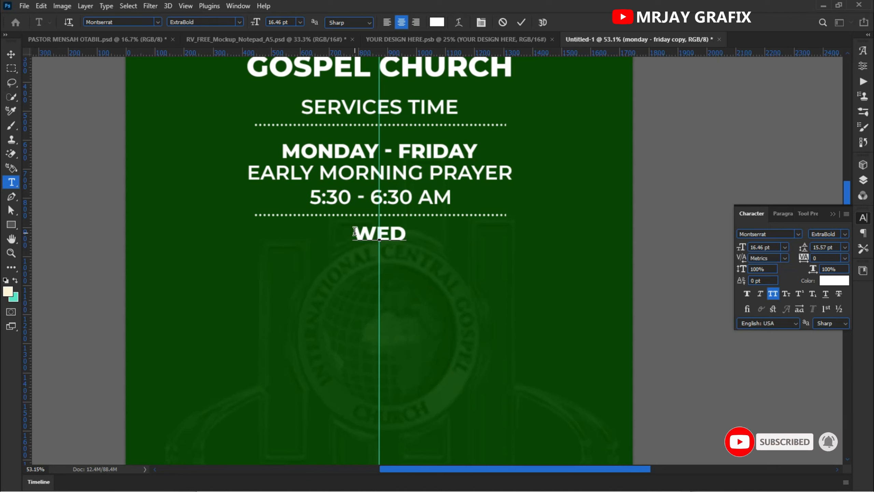
text(NESDAY)
click(11, 54)
- Duplicate the EARLY MORNING PRAYER line directly beneath WEDNESDAY and replace the copy's text with "MID-WEEK TEACHING SERVICE"
click(347, 178)
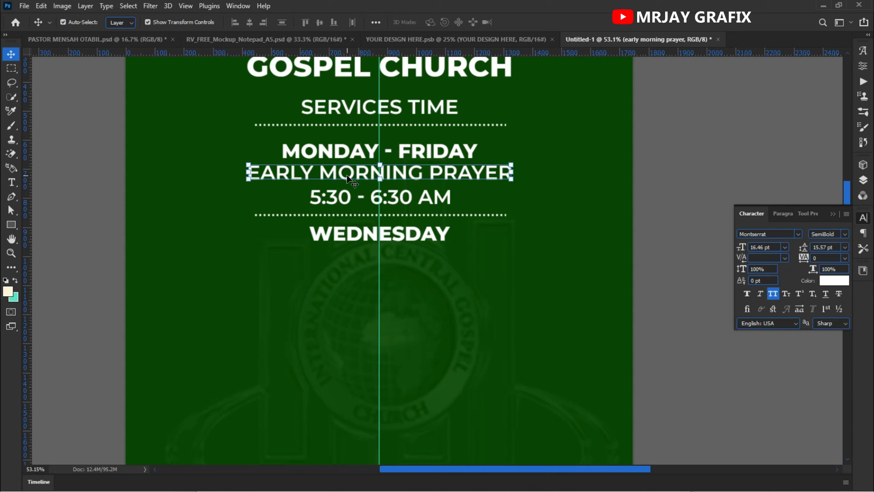
drag(348, 178, 351, 255)
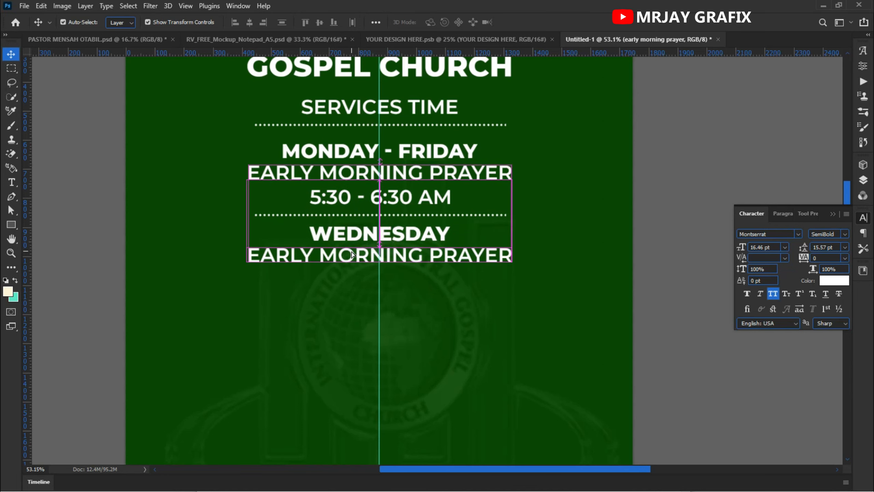
double_click(352, 256)
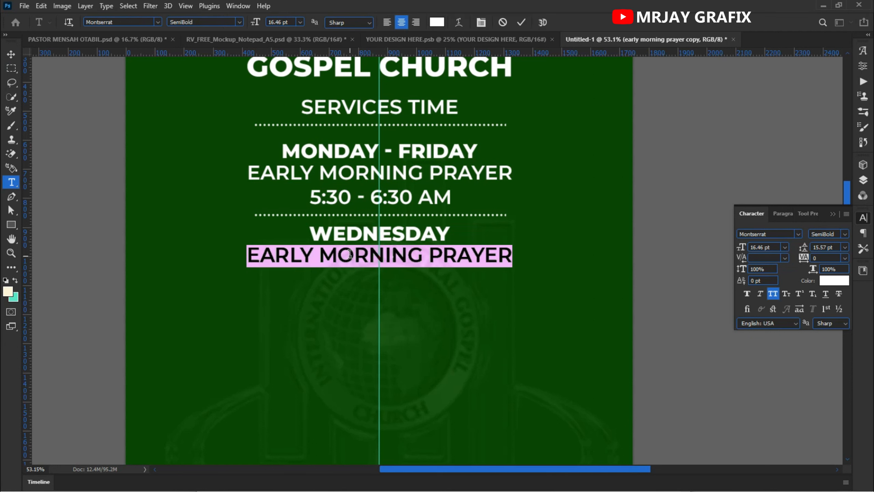
text(MID)
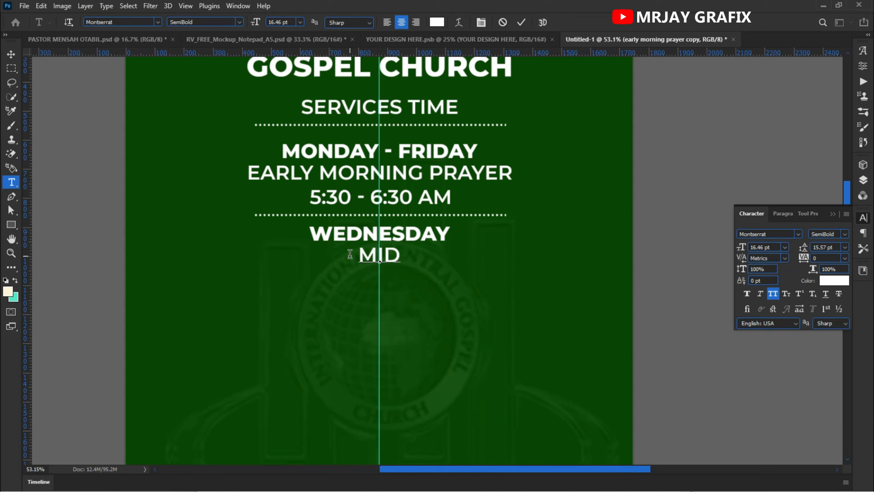
text( WEEK)
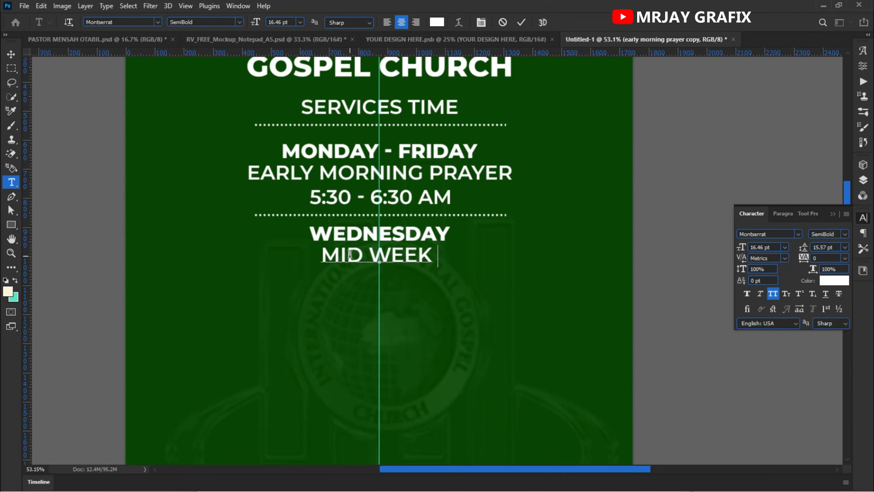
text( TEACH)
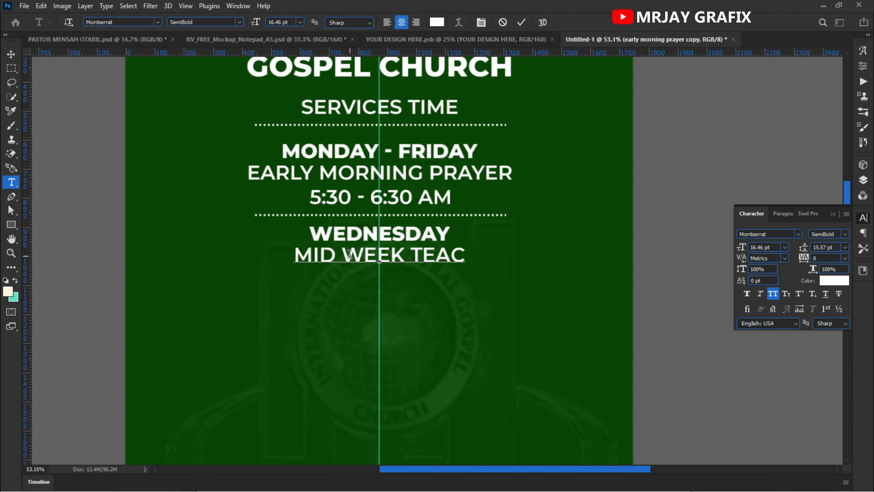
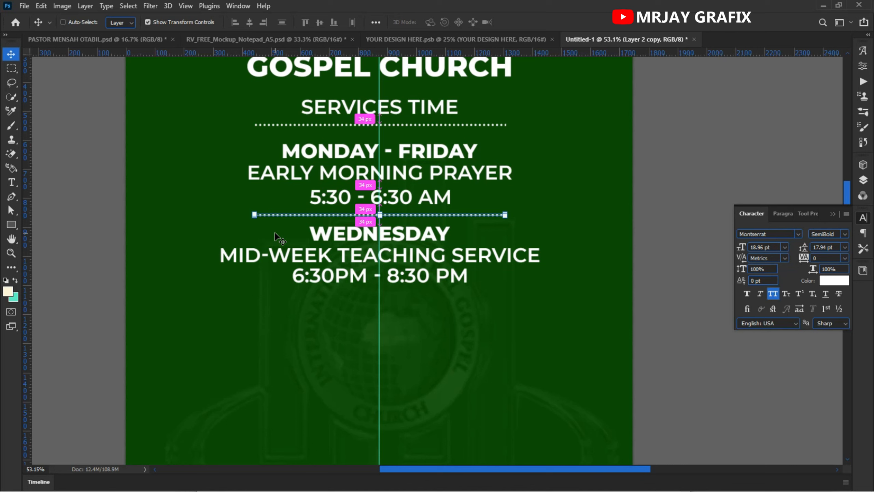
- Duplicate the divider above WEDNESDAY and place the copy just below the 6:30PM - 8:30 PM line
key(ctrl+j)
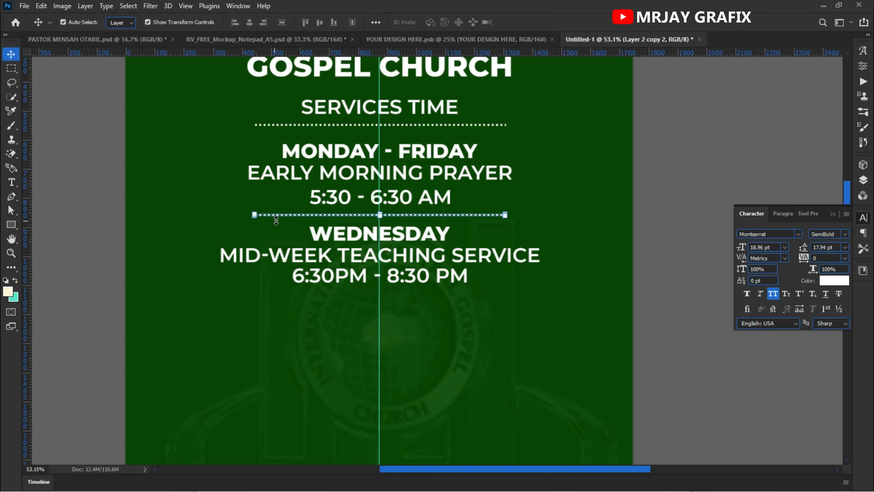
drag(287, 217, 292, 300)
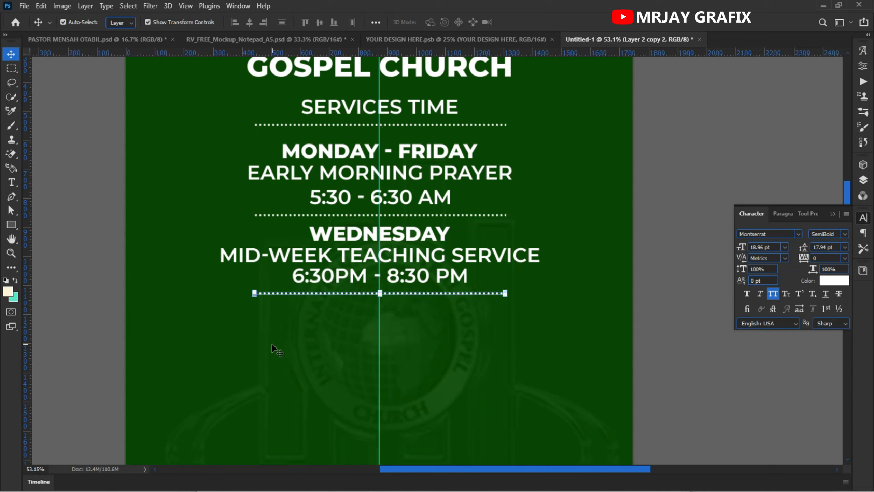
click(270, 343)
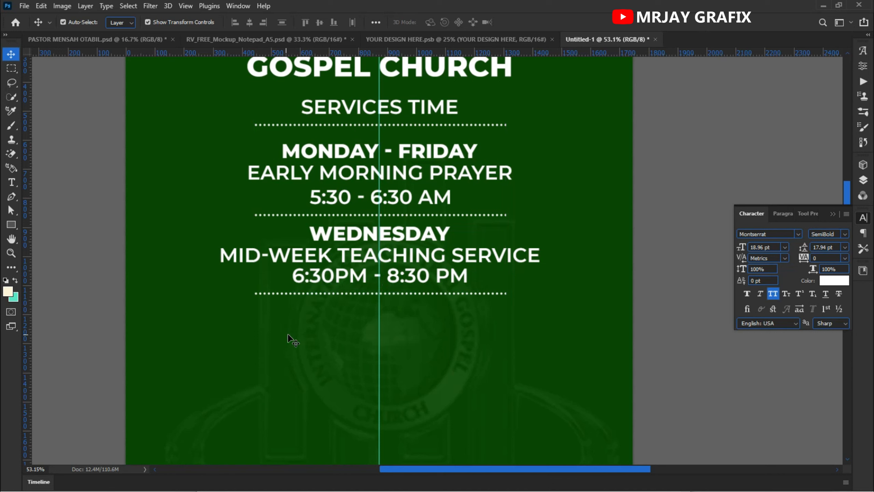
- Duplicate the WEDNESDAY heading below the third divider and replace the copy's text with "THURSDAY"
click(320, 238)
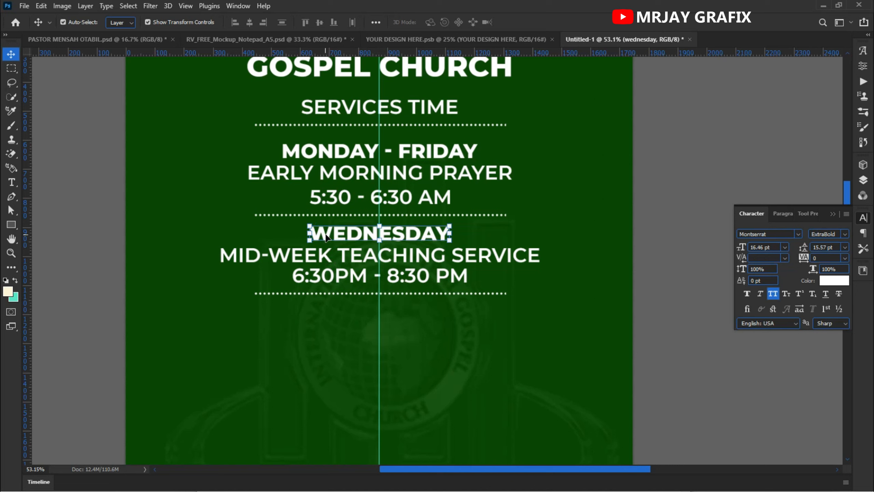
drag(325, 237, 323, 315)
double_click(323, 313)
text(thu)
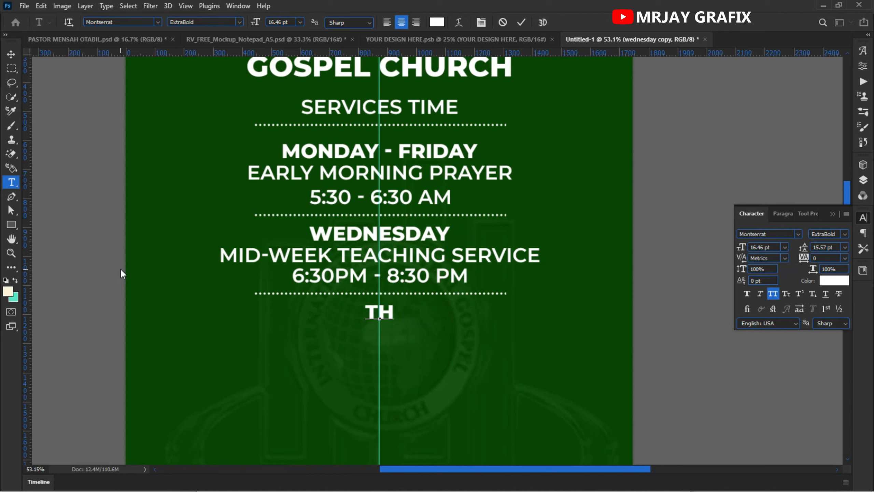
text(r)
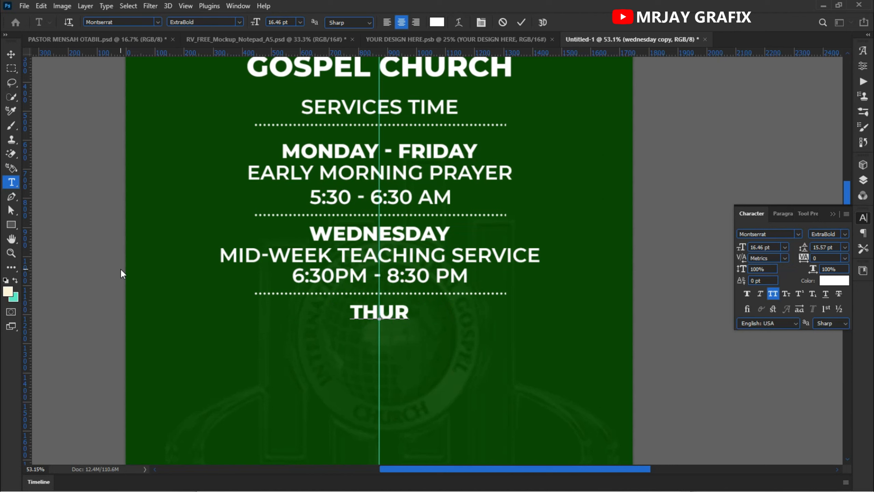
text(sa)
key(BackSpace)
text(day)
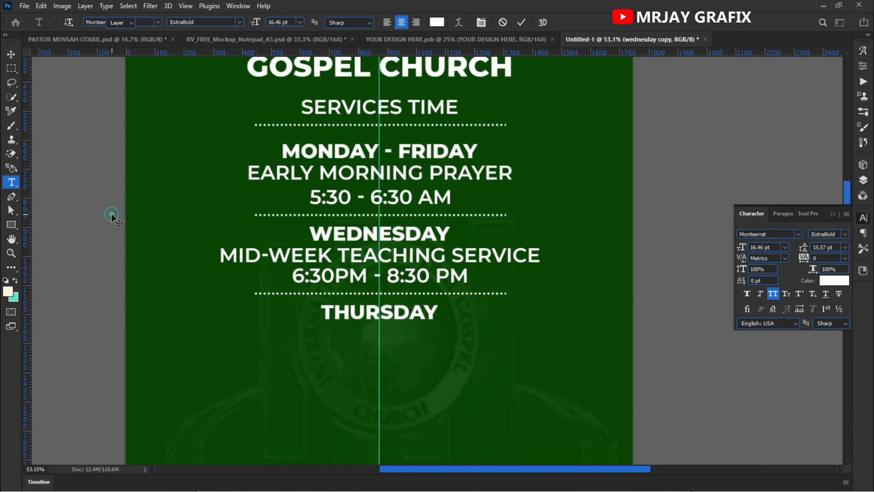
key(ctrl+Return)
key(v)
- Duplicate the MID-WEEK TEACHING SERVICE line directly beneath THURSDAY and replace the copy's text with "ALL -NIGHT PRAYER"
click(308, 261)
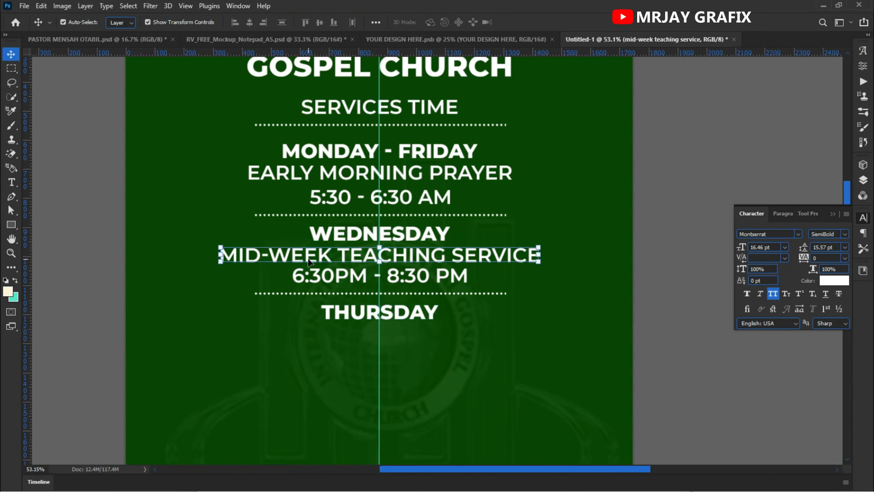
drag(311, 261, 321, 330)
double_click(320, 330)
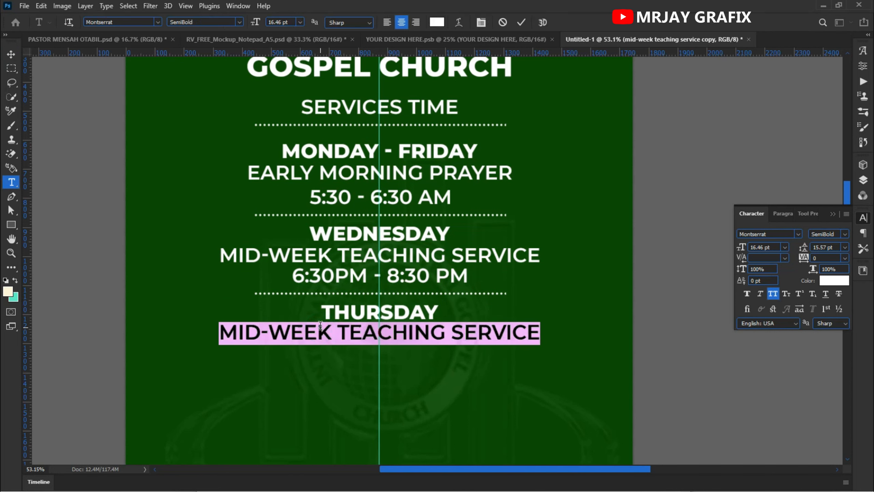
text(ALL)
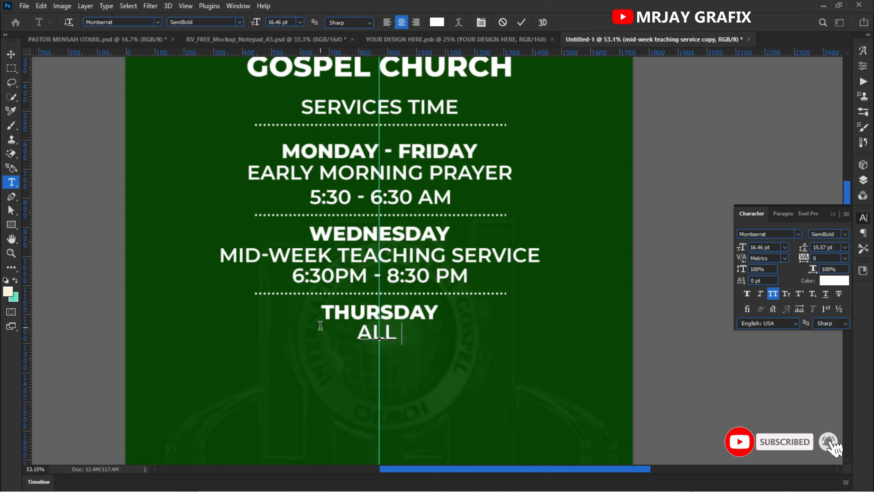
key(BackSpace)
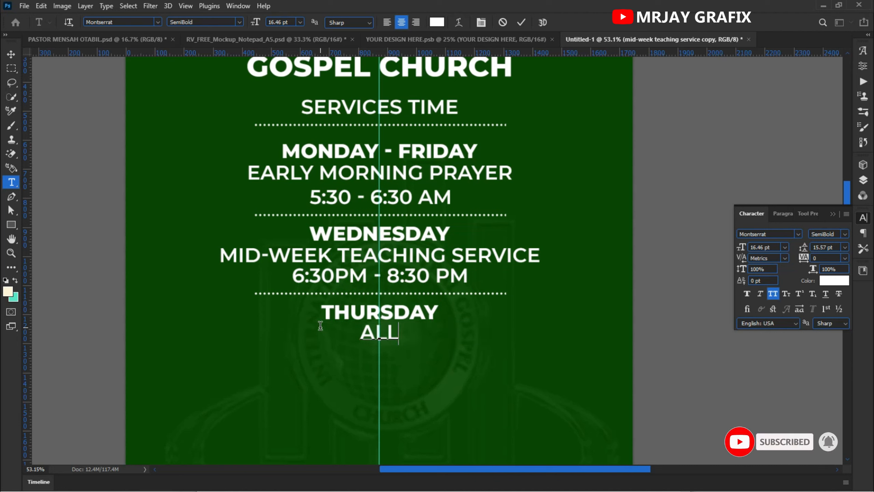
text(B)
key(BackSpace)
text(-)
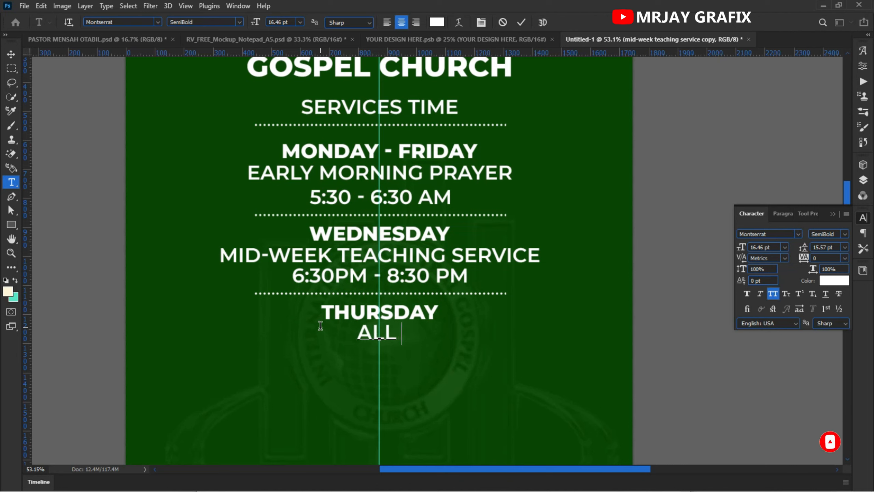
text(NI)
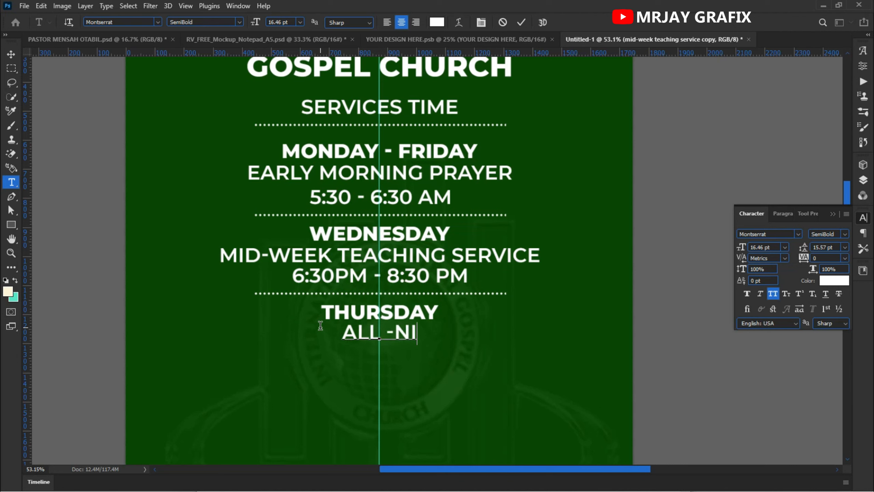
text(GHT)
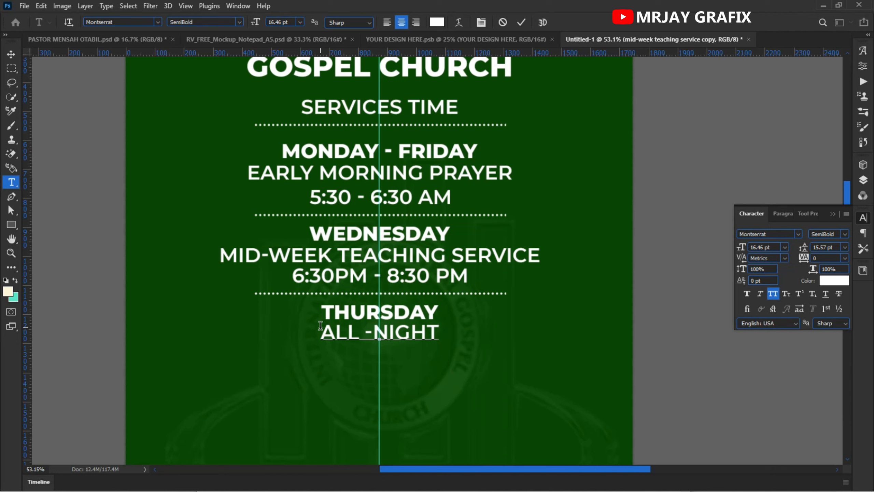
text( PR)
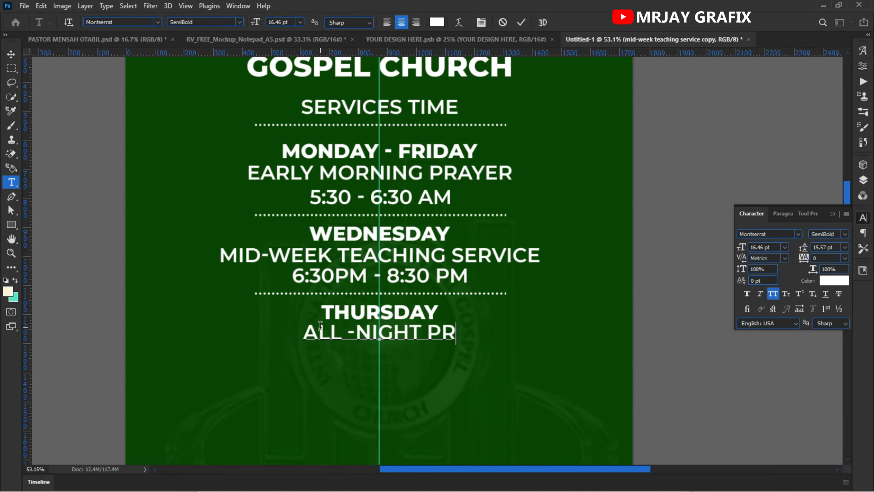
text(AYER)
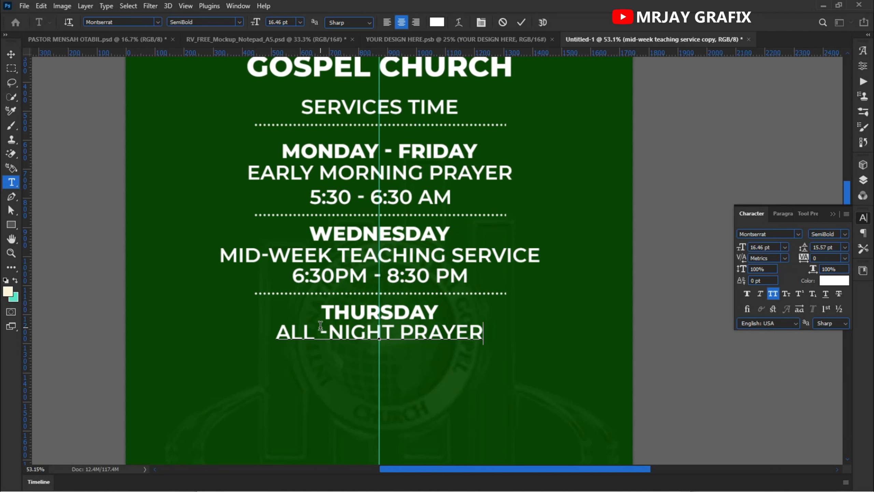
click(84, 180)
key(v)
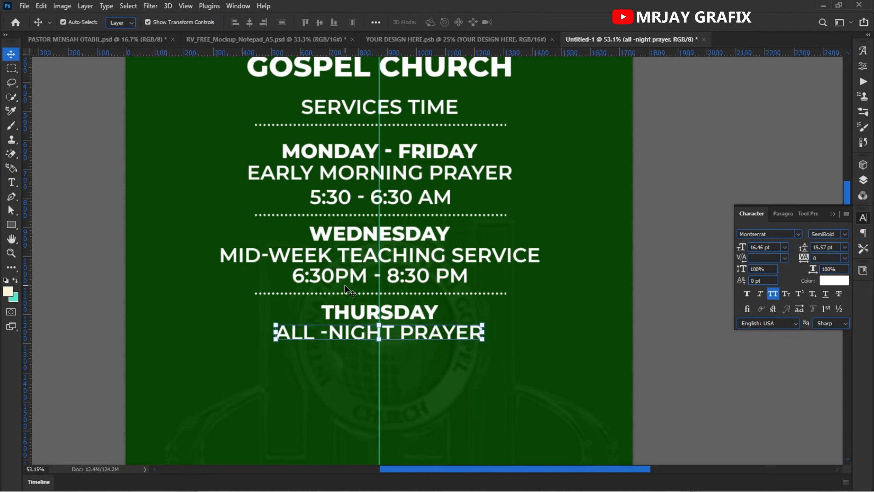
- Duplicate the 6:30PM - 8:30 PM line directly beneath ALL -NIGHT PRAYER and open the copy's text for editing
click(346, 289)
click(358, 279)
drag(357, 279, 356, 355)
double_click(356, 354)
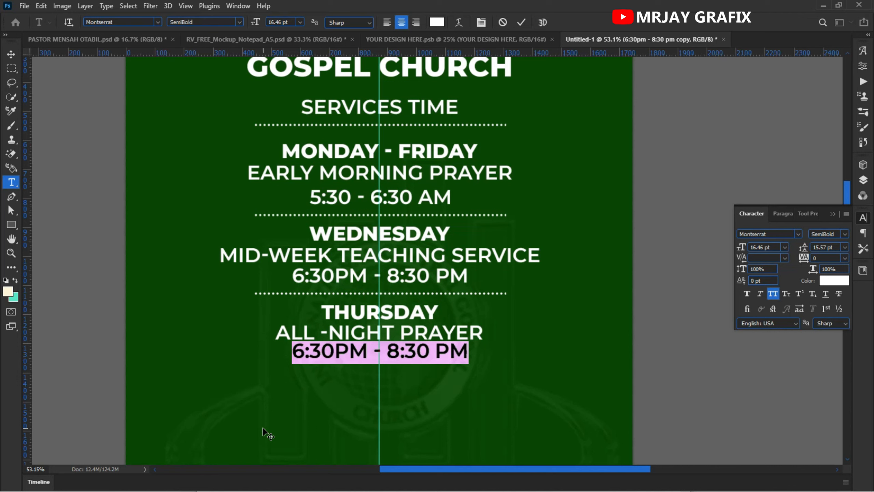
text(700)
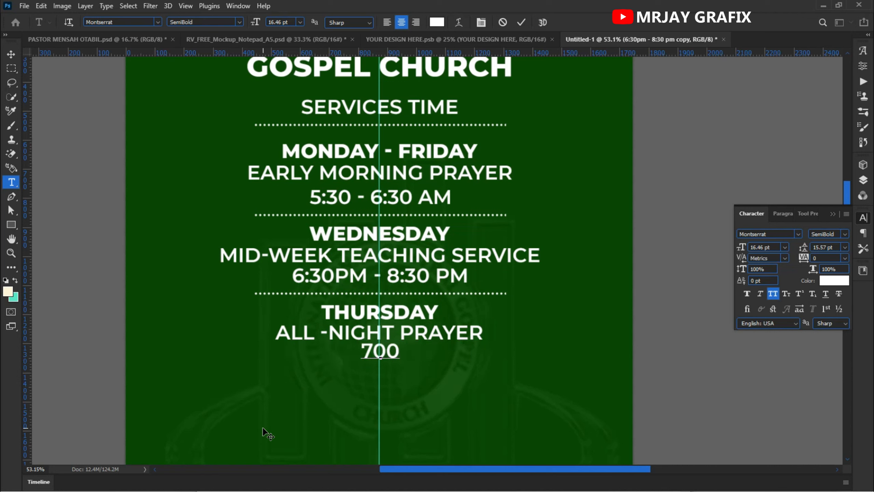
key(BackSpace)
key(BackSpace)
text(:00 A)
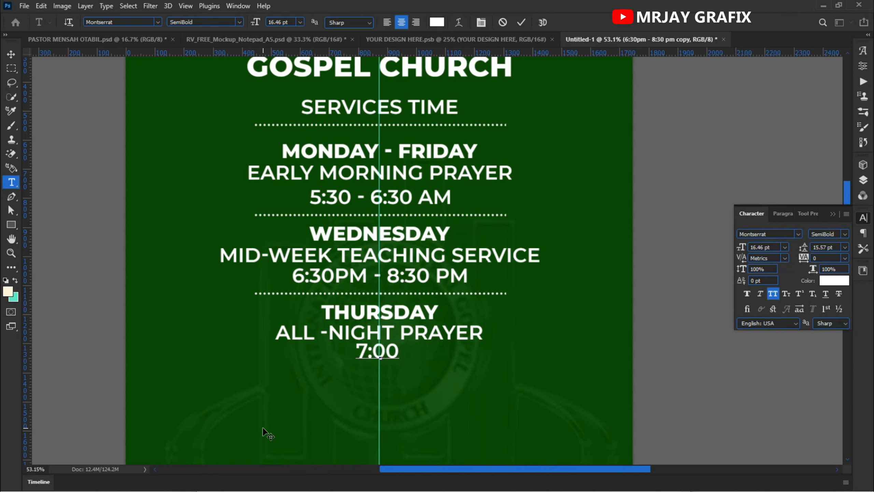
text(M)
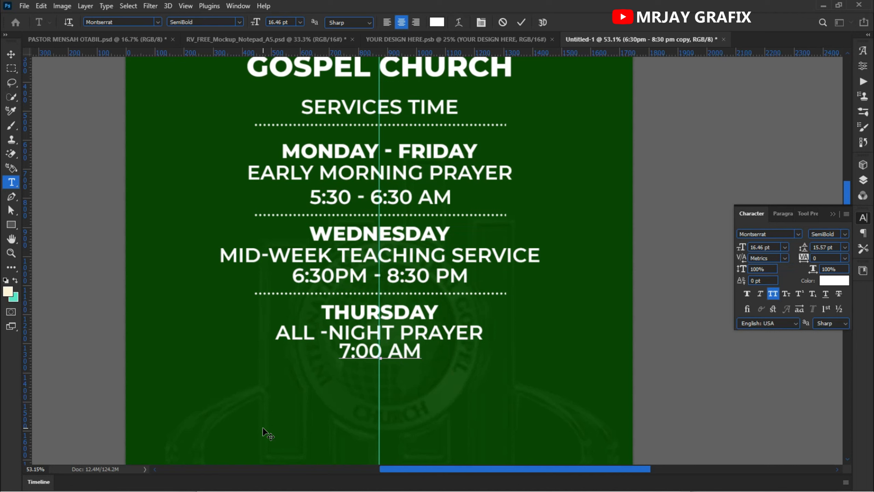
key(ctrl+Return)
key(Return)
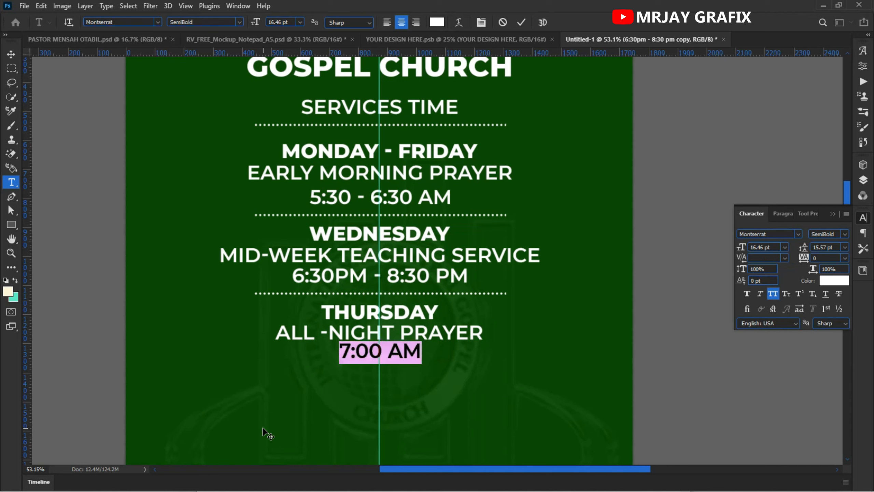
- Replace the copied time line beneath ALL -NIGHT PRAYER with "11:00 PM - 5:00 AM"
text(11:)
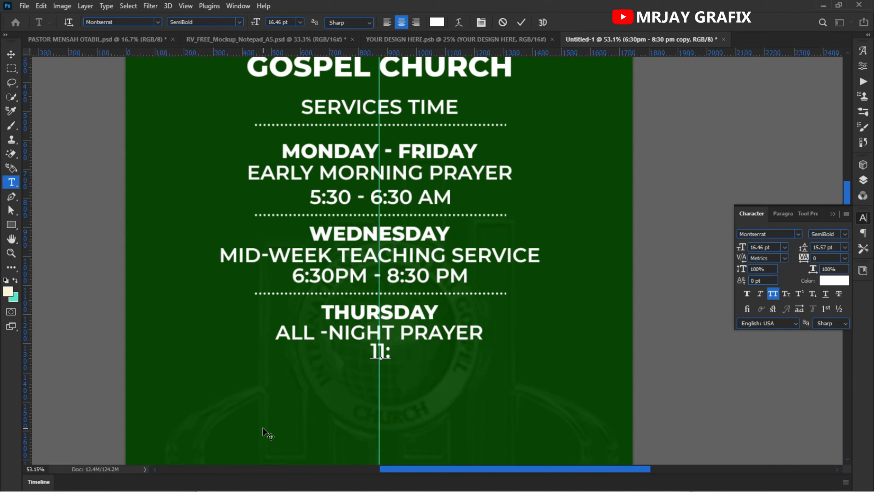
text(00PM)
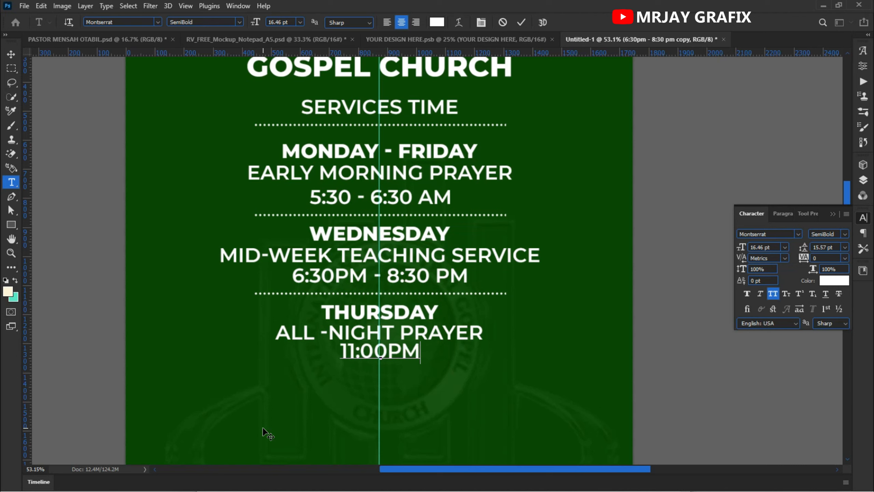
text(-)
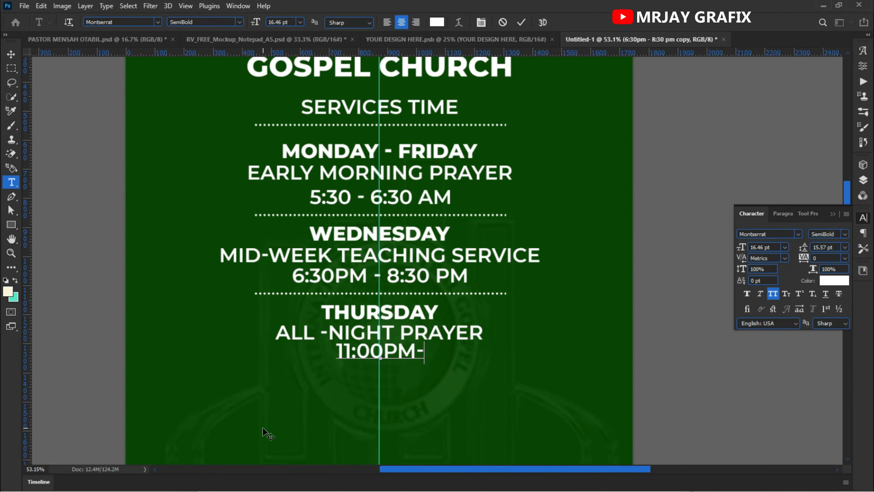
key(BackSpace)
text(-)
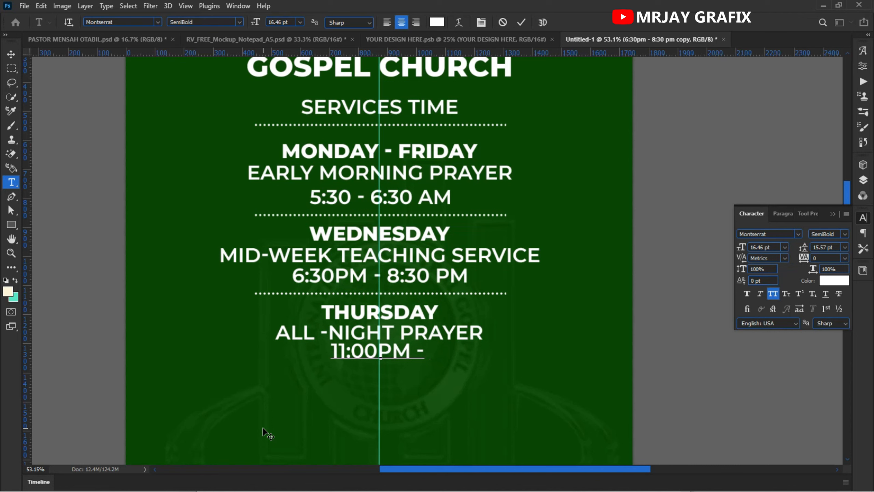
text( 5)
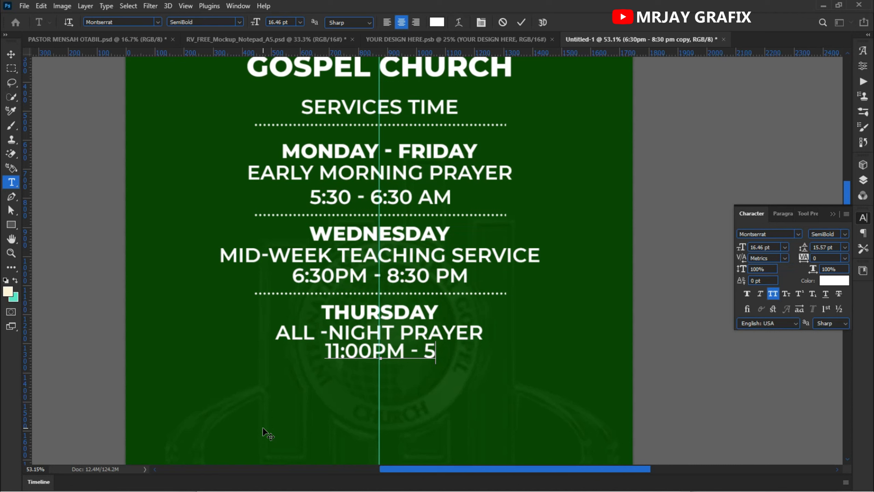
text(:00AM)
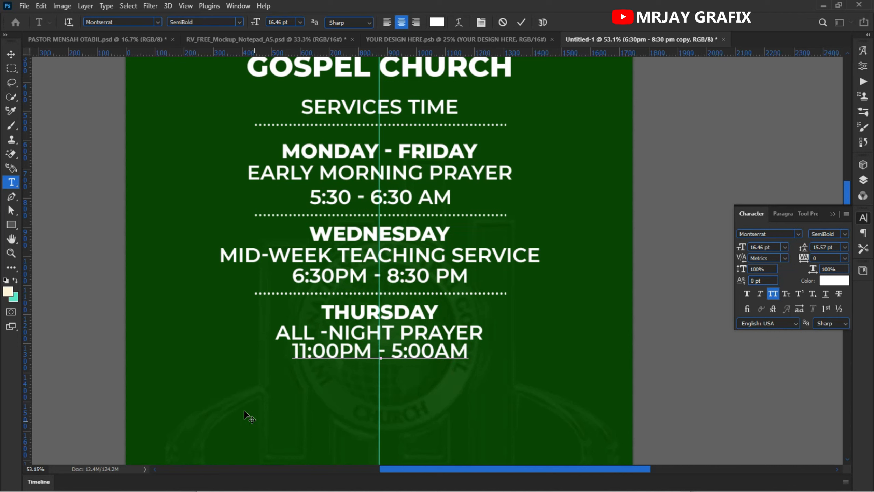
click(430, 358)
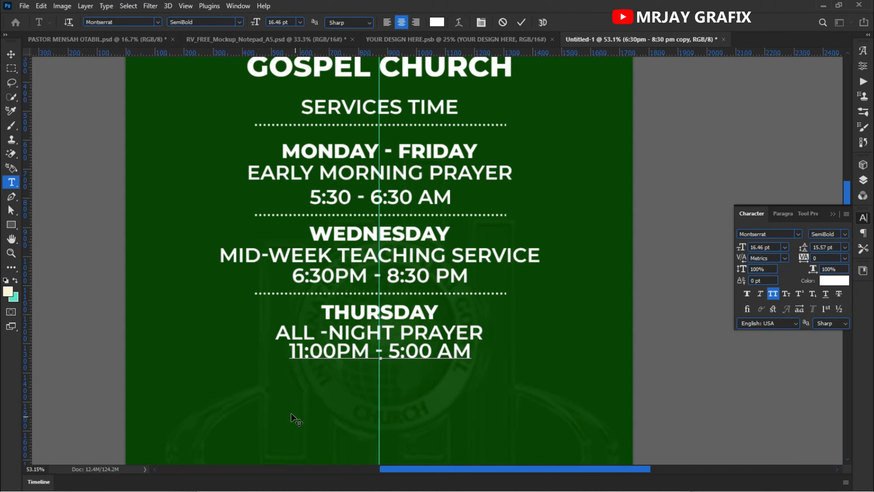
click(332, 355)
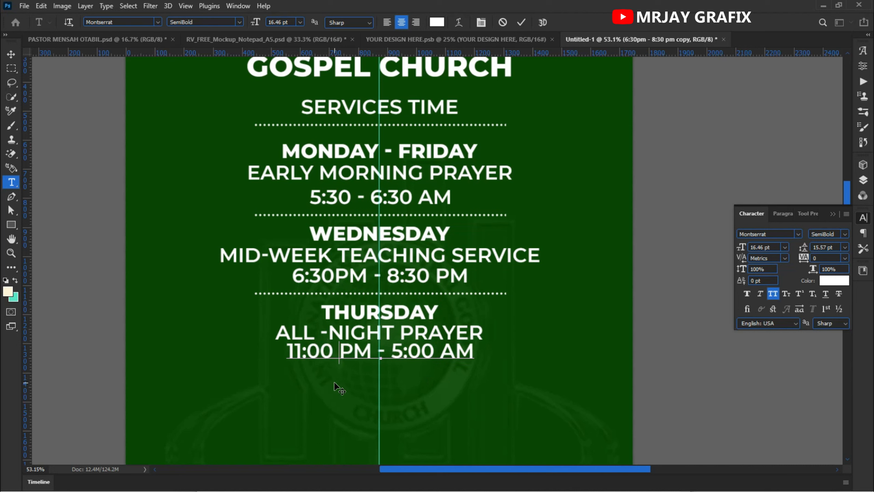
click(11, 54)
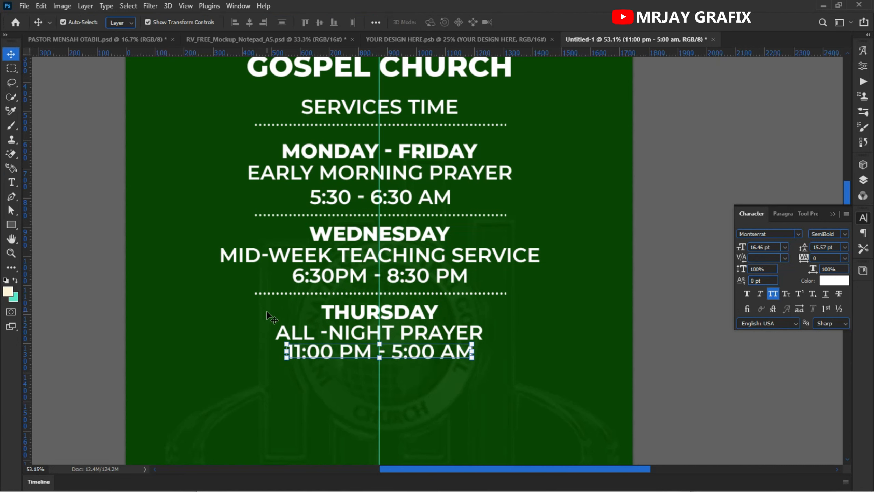
- Duplicate the dotted divider above THURSDAY and place the copy just below the 11:00 PM - 5:00 AM line
drag(251, 278, 299, 321)
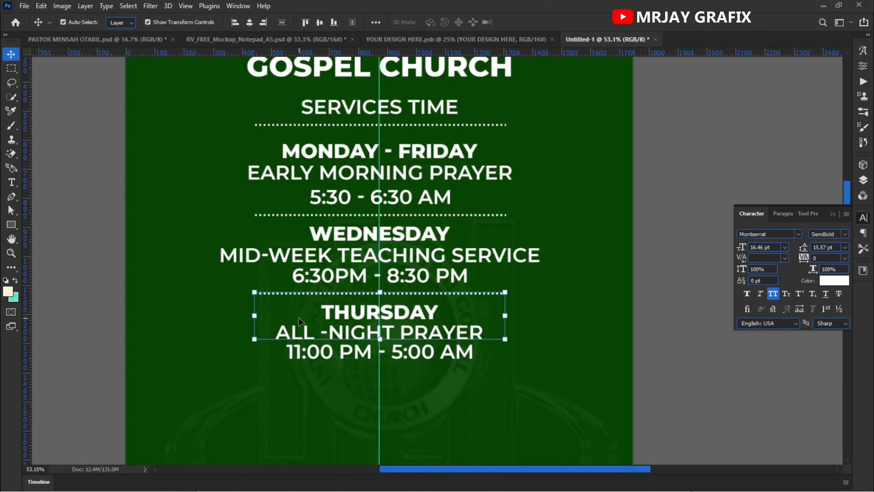
click(157, 331)
click(265, 295)
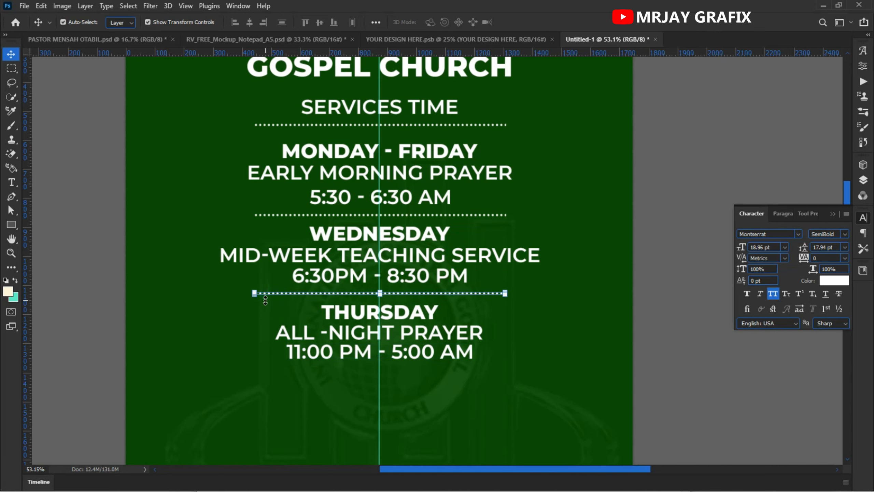
key(ctrl+j)
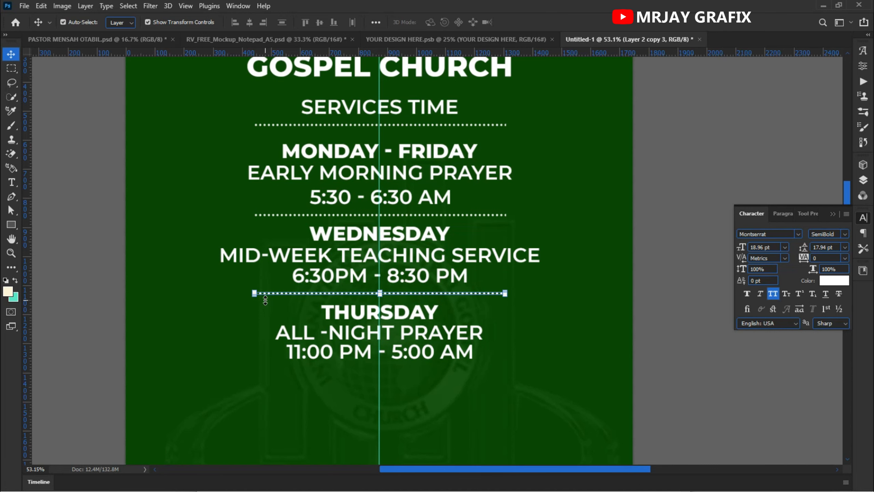
click(164, 348)
drag(259, 292, 275, 375)
click(225, 396)
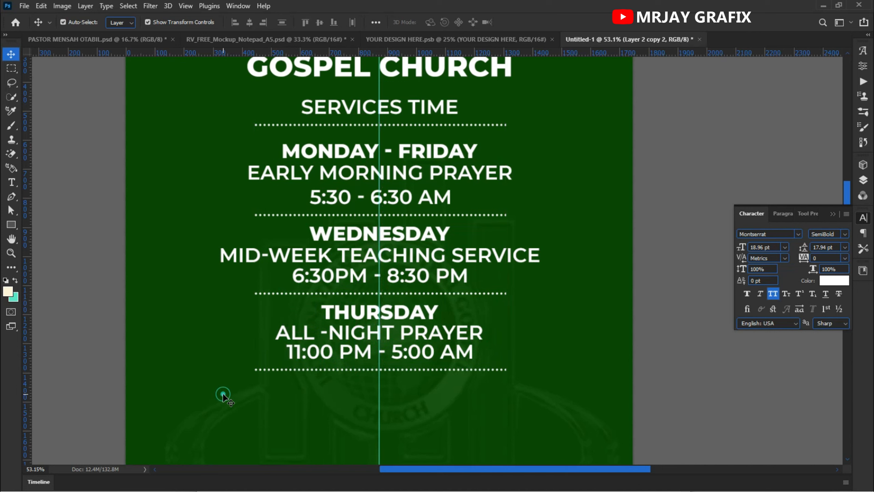
- Duplicate the THURSDAY heading and place the copy centred below the fourth divider, keeping its text
click(357, 315)
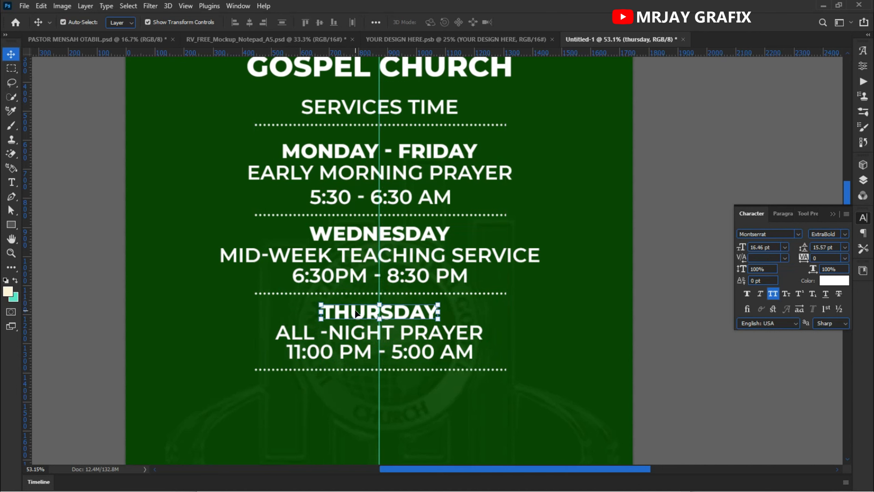
drag(356, 313, 363, 388)
double_click(362, 383)
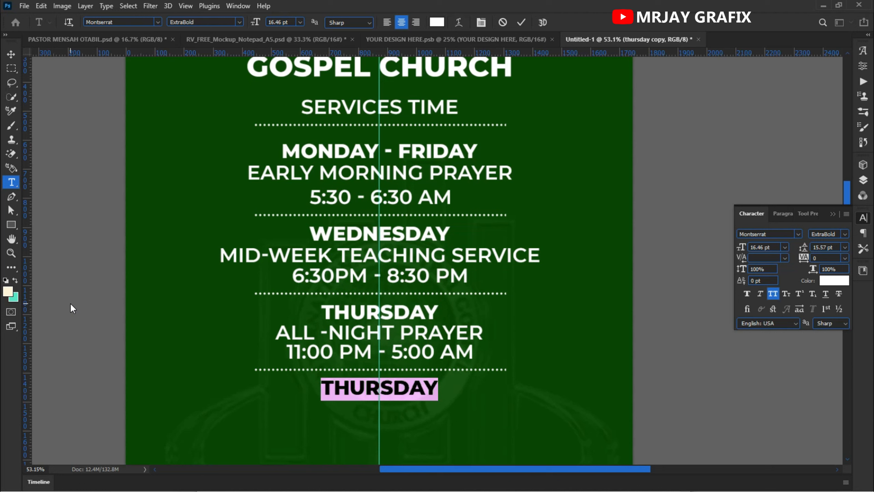
key(ctrl+Return)
key(v)
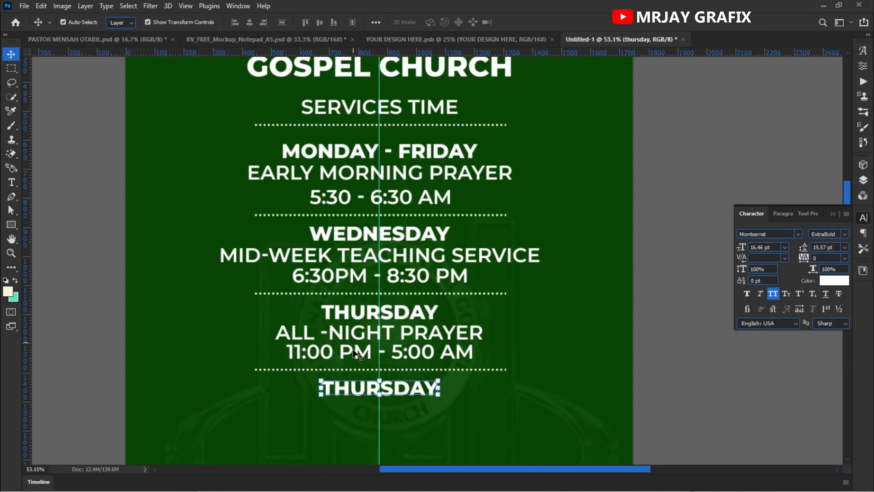
- Replace the THURSDAY heading above ALL -NIGHT PRAYER with "FRIDAY"
click(294, 315)
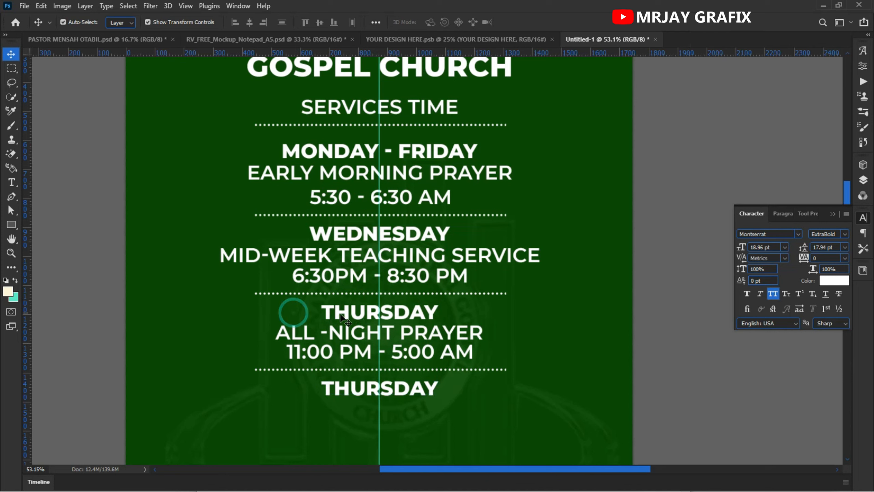
double_click(344, 315)
text(FRIDAY)
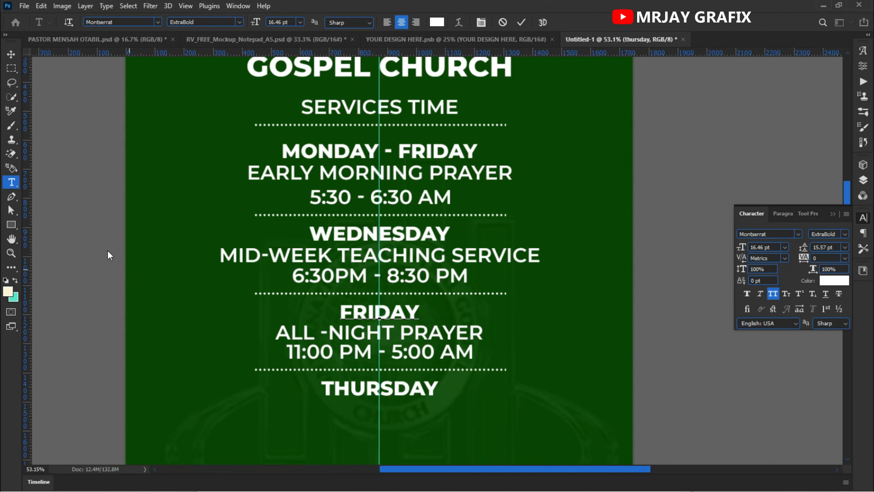
click(74, 233)
key(v)
- Move the FRIDAY all-night prayer block just below the fourth divider and the THURSDAY heading into the gap between the third and fourth dividers
drag(307, 310, 451, 450)
click(416, 388)
drag(416, 387, 413, 317)
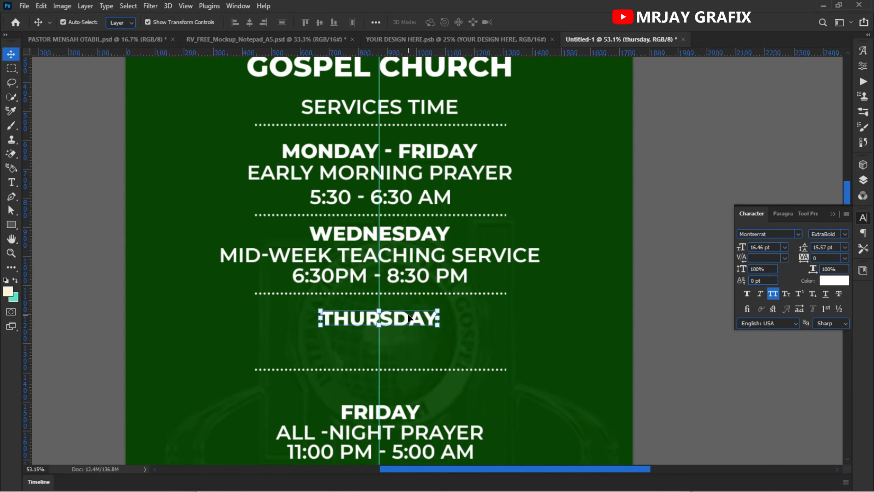
scroll(313, 358, down, 1)
drag(303, 398, 423, 408)
click(270, 329)
click(350, 326)
double_click(349, 326)
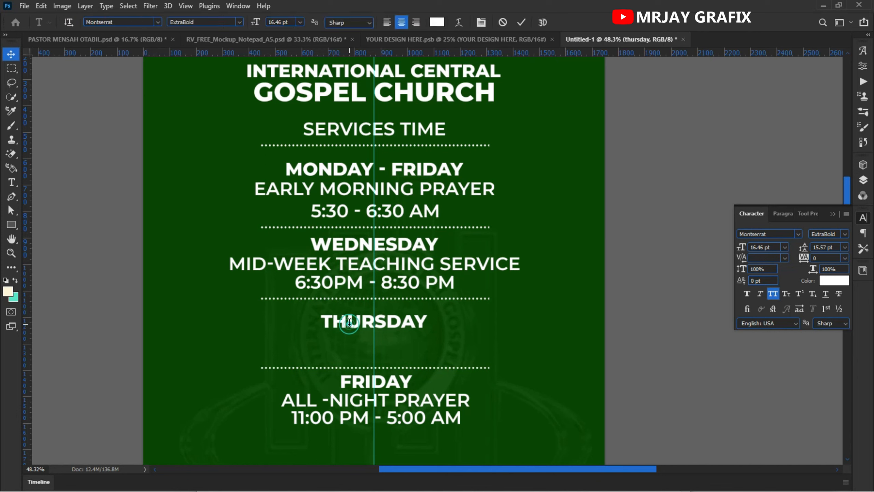
click(79, 272)
click(135, 300)
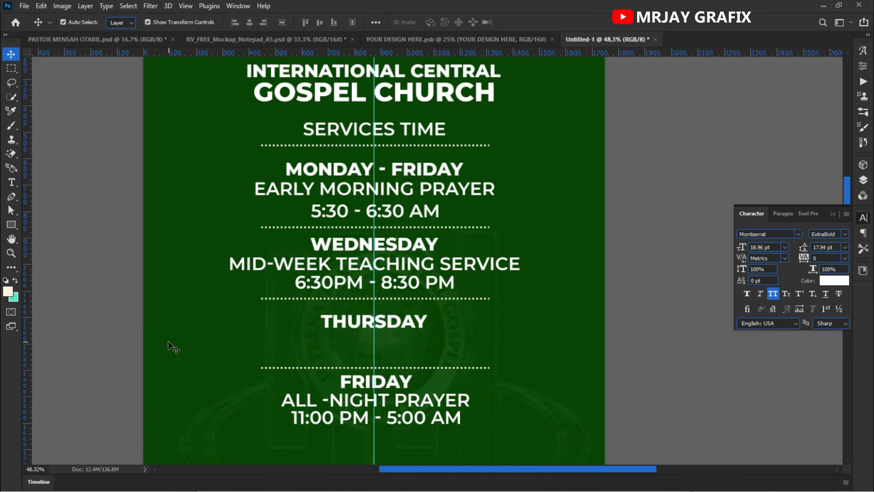
scroll(302, 332, down, 3)
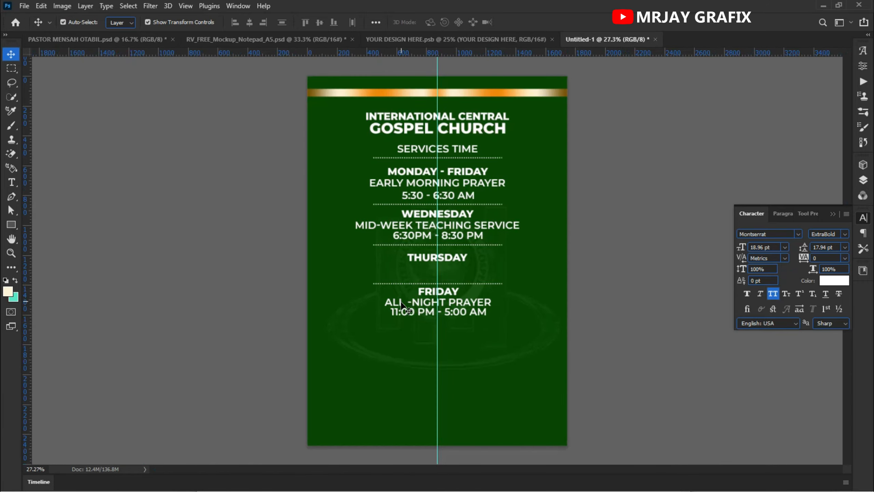
scroll(401, 303, up, 3)
scroll(431, 307, down, 1)
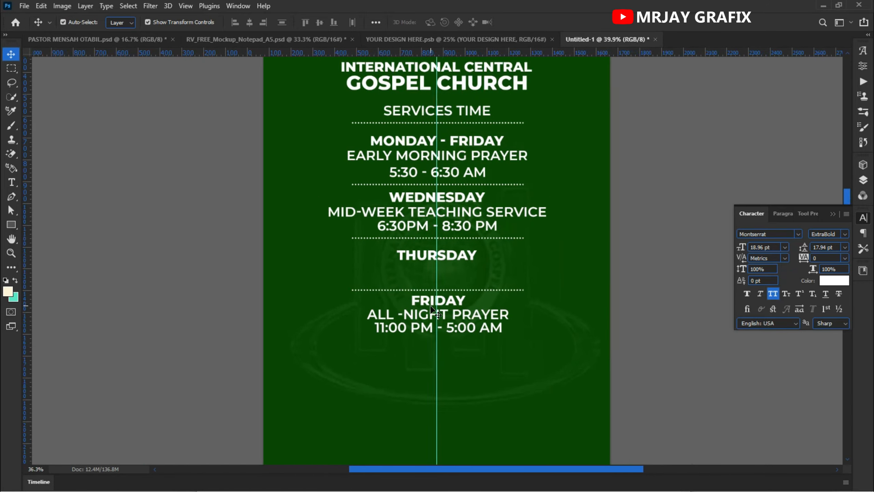
scroll(433, 308, down, 3)
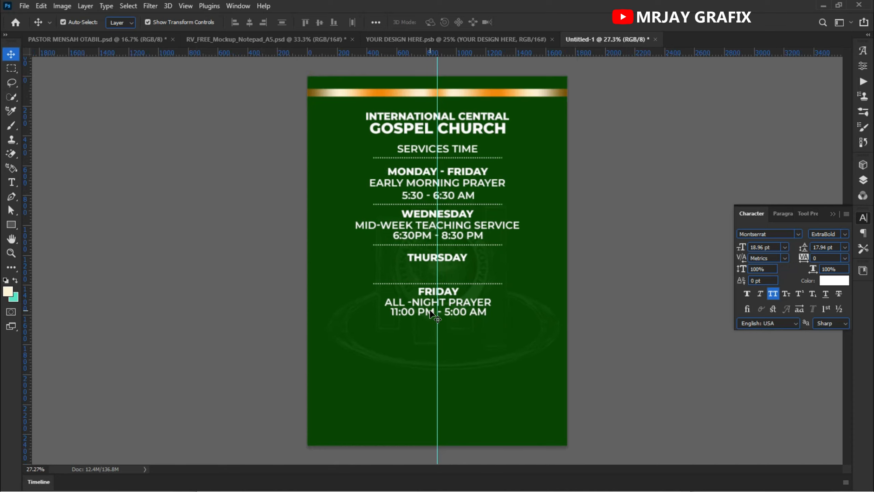
scroll(430, 312, up, 4)
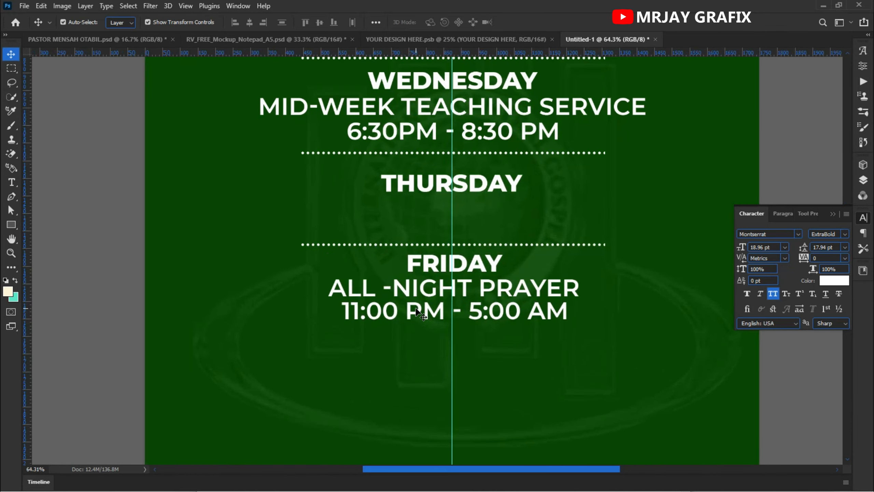
scroll(417, 310, down, 4)
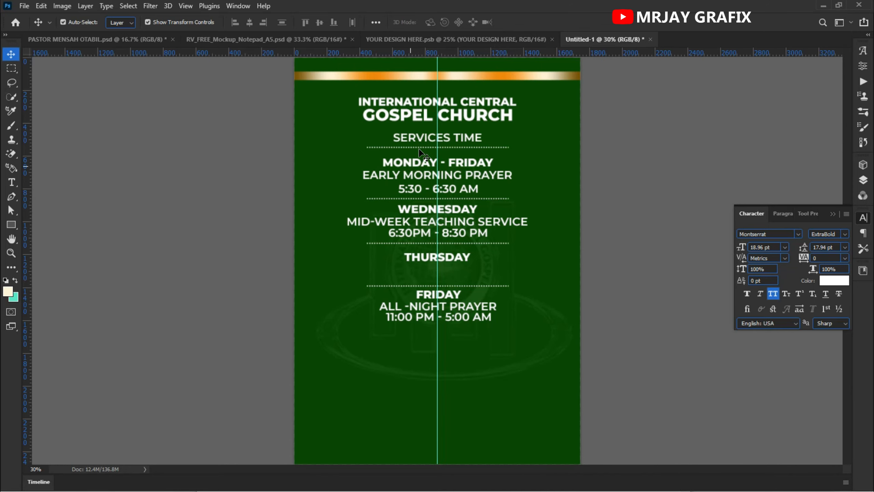
scroll(421, 153, up, 2)
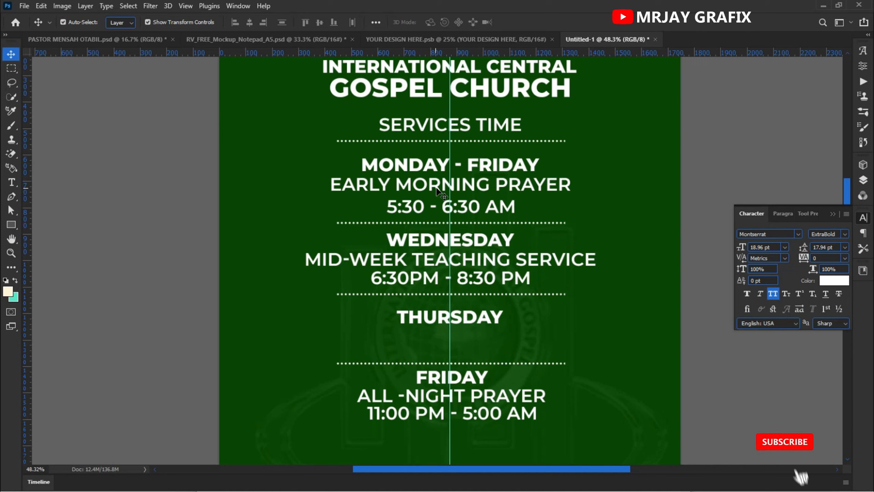
- Duplicate the MID-WEEK TEACHING SERVICE line directly beneath THURSDAY and replace the copy's text with "DOMINION HOUR"
click(454, 193)
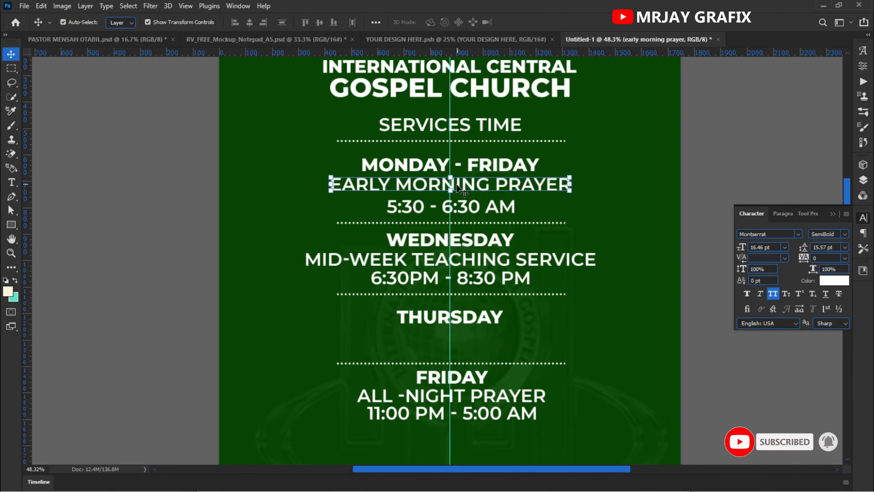
click(480, 163)
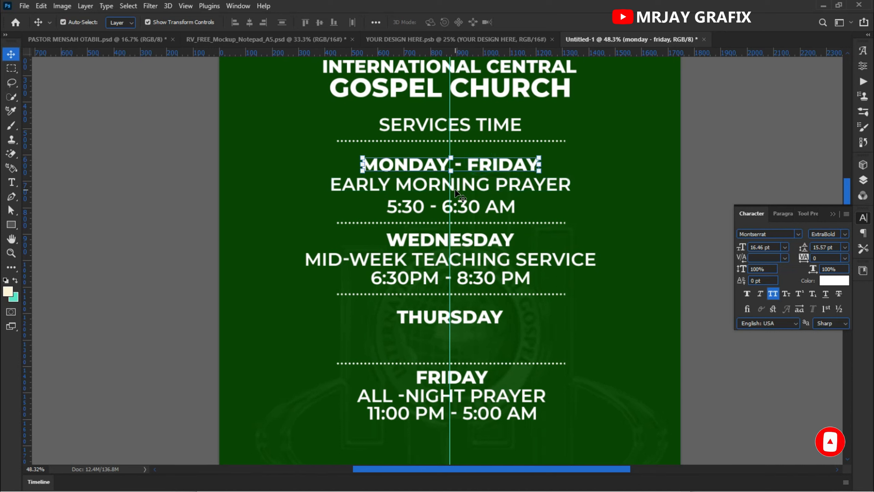
click(458, 188)
click(425, 206)
click(53, 217)
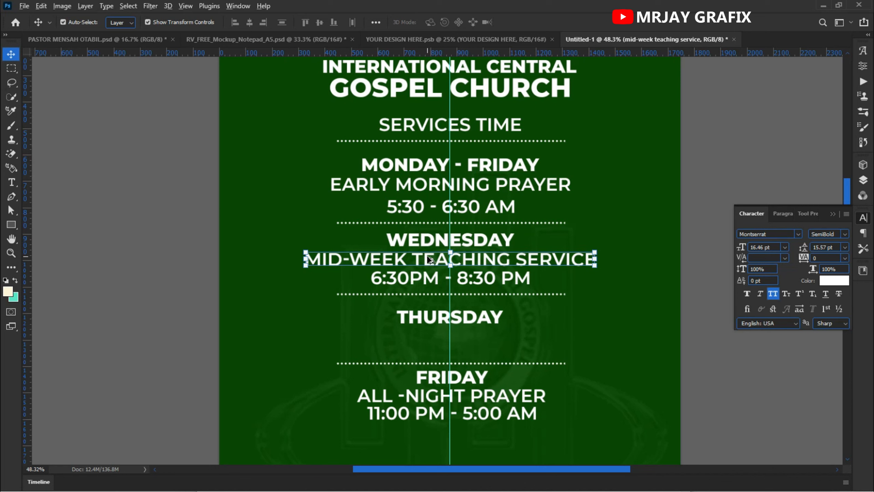
alt+drag(428, 258, 427, 328)
double_click(427, 327)
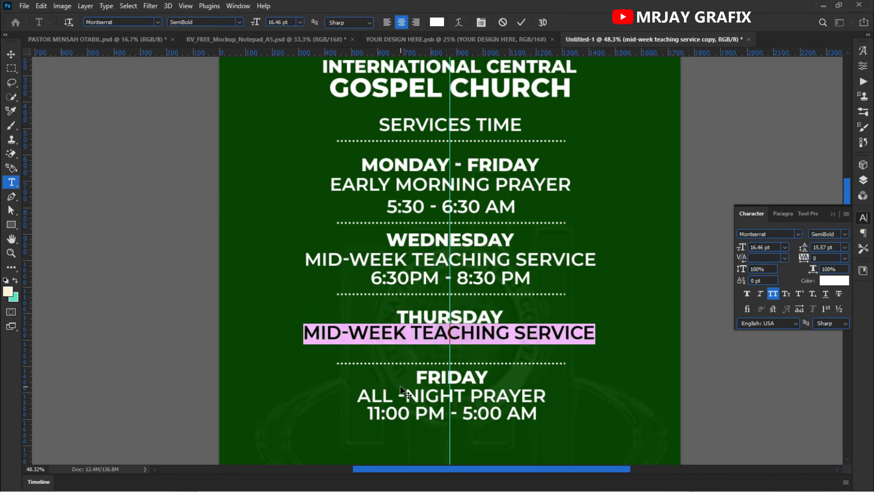
text(DO)
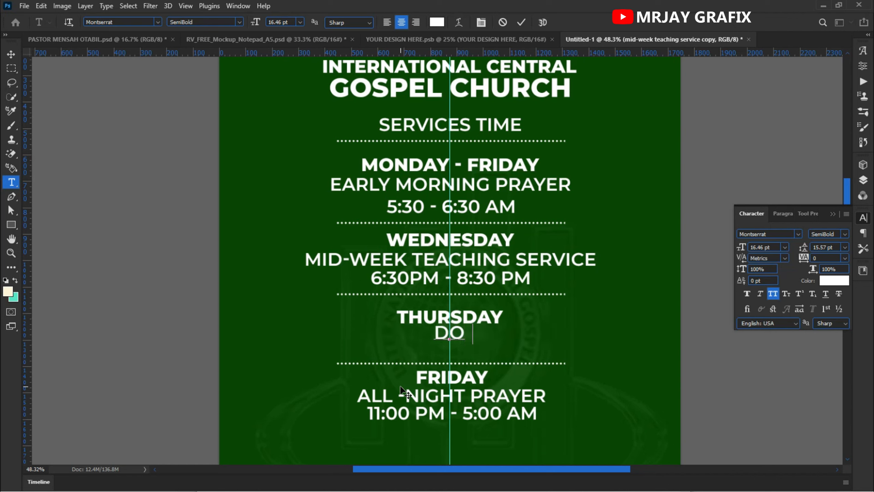
text(MINION)
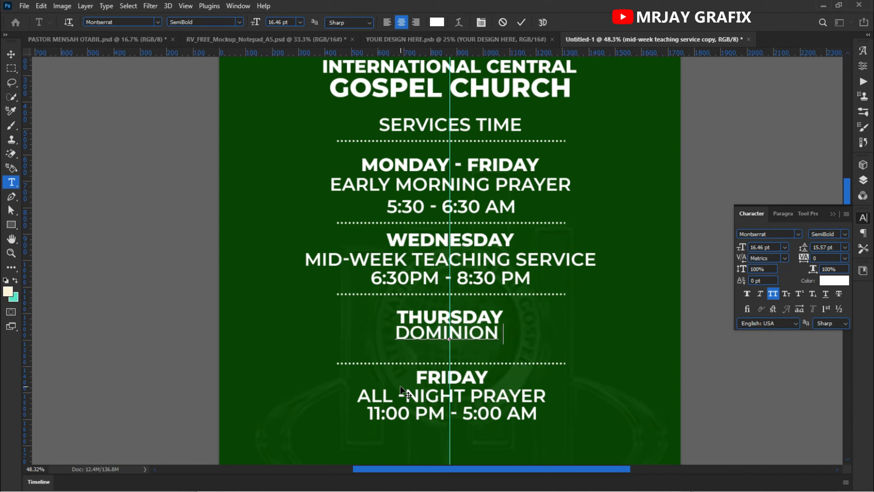
text( HOUR)
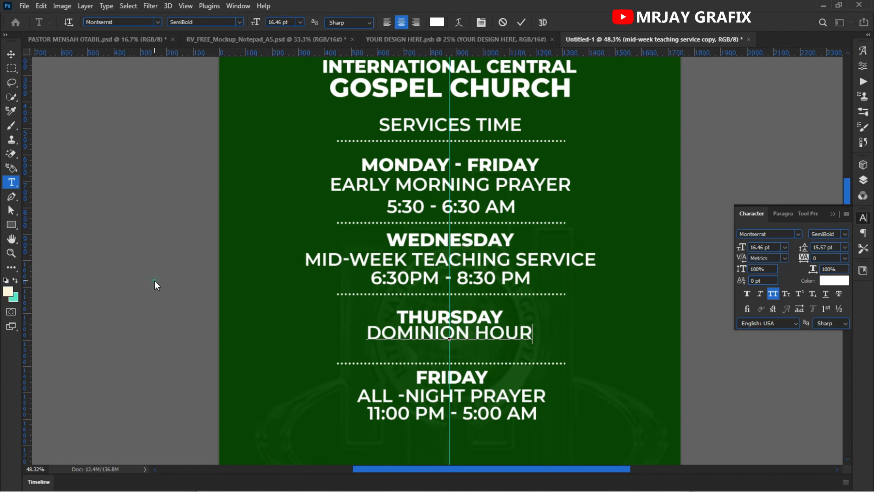
key(ctrl+Return)
key(v)
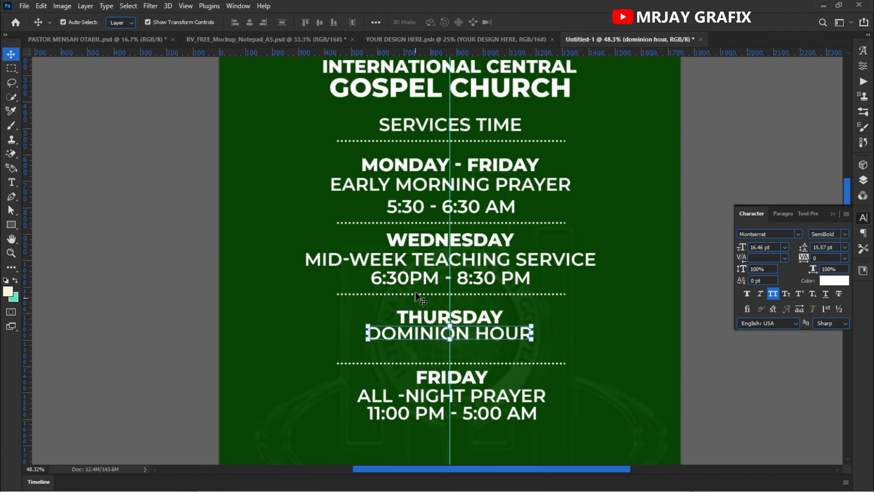
- Duplicate the 6:30PM - 8:30 PM line directly beneath DOMINION HOUR and replace the copy's text with "9:00 AM - 12:00 NOON"
click(420, 279)
drag(420, 280, 425, 351)
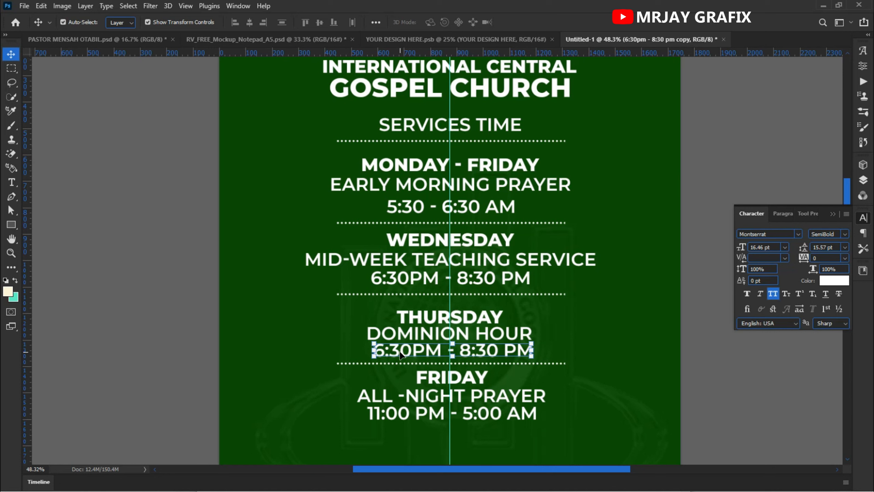
double_click(400, 355)
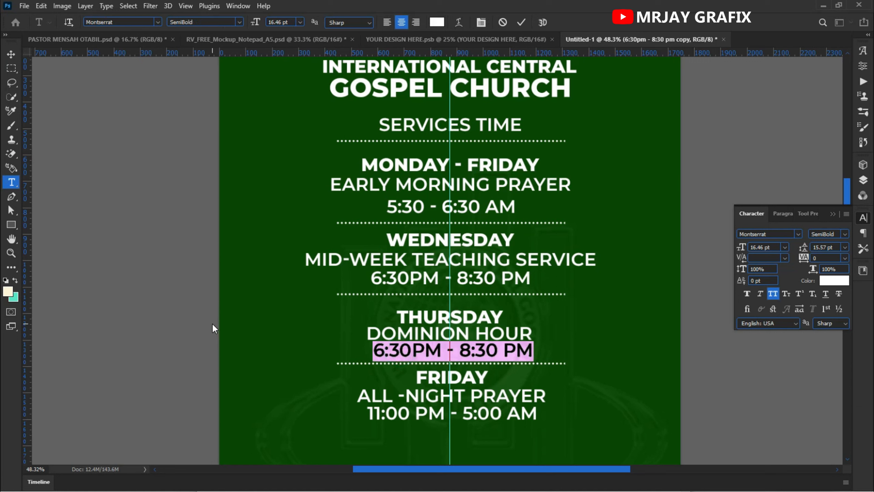
text(9:)
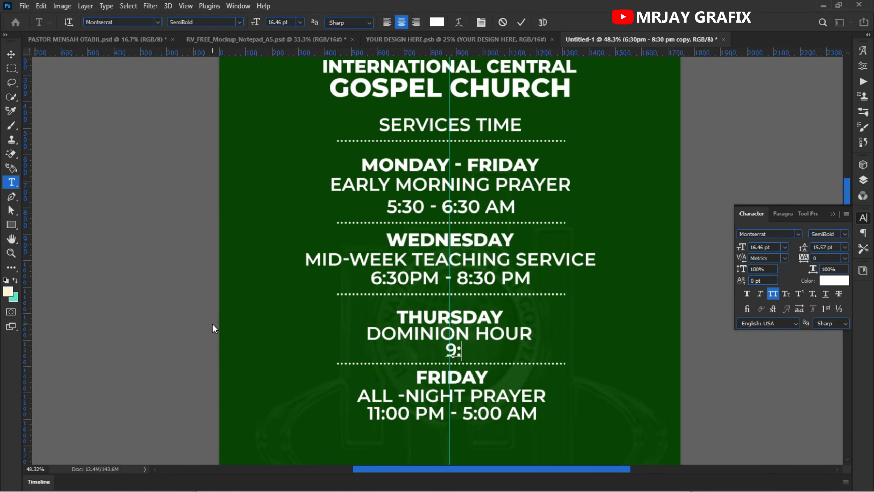
text(00)
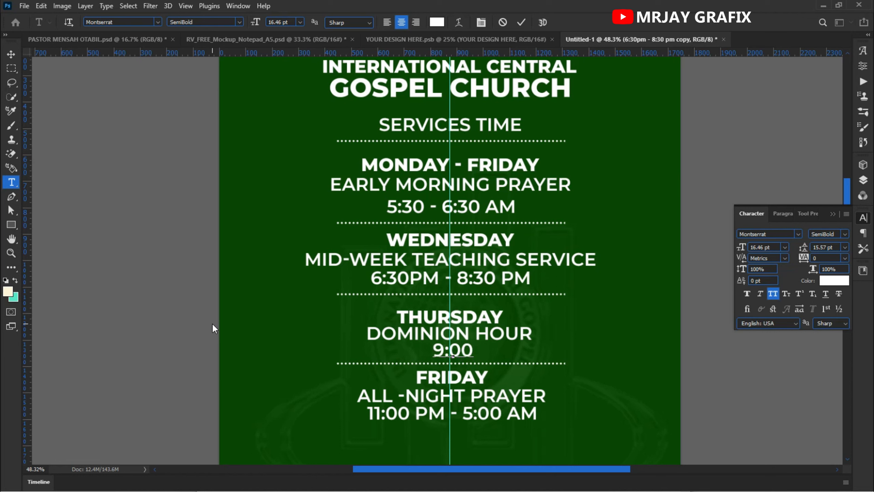
text( AM)
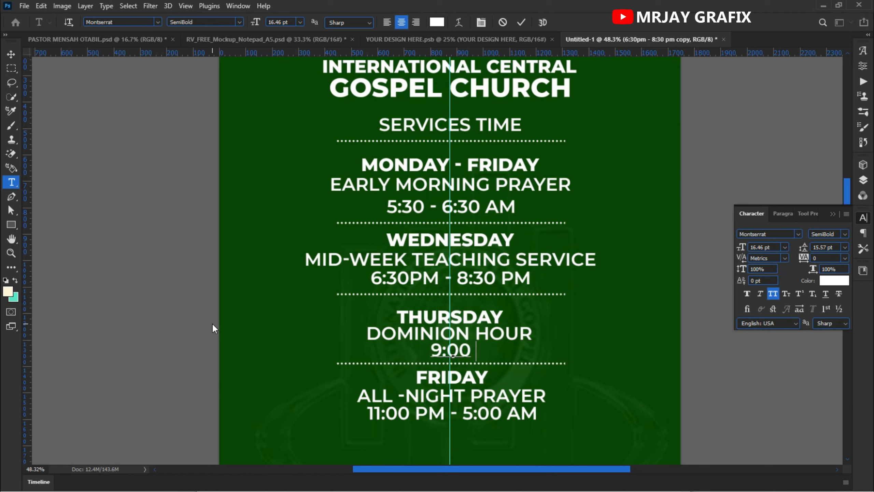
text( - )
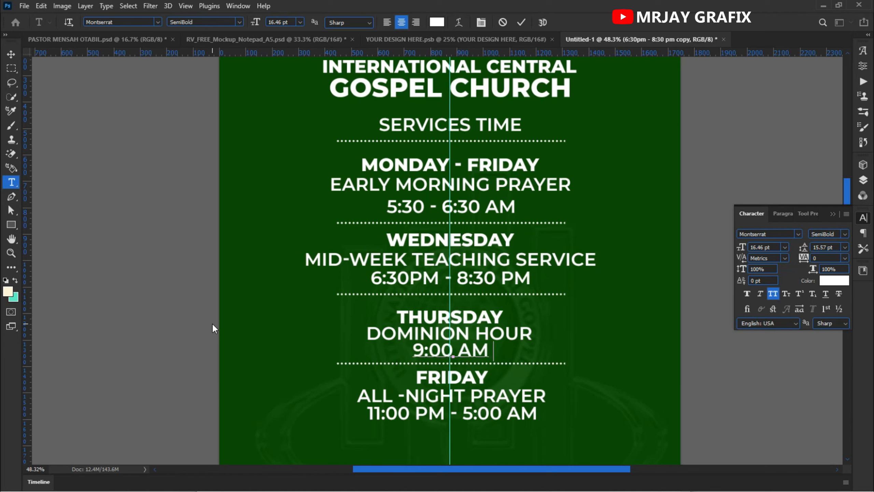
text(1)
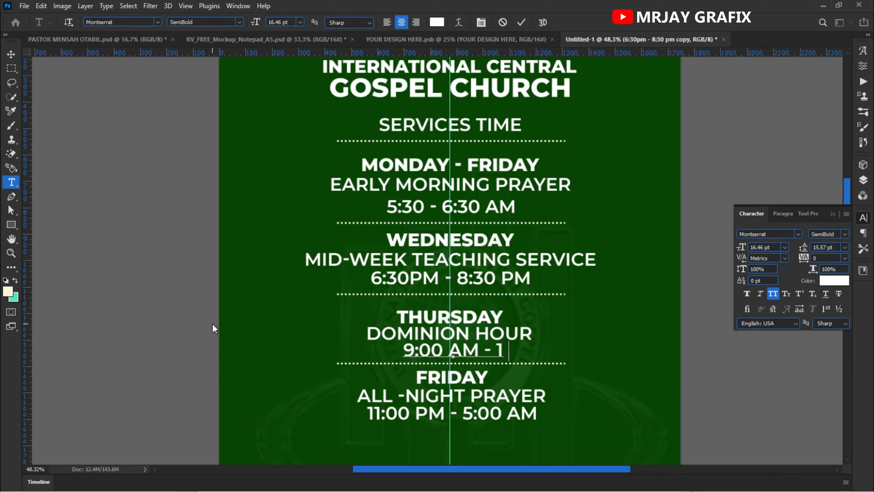
text(2:)
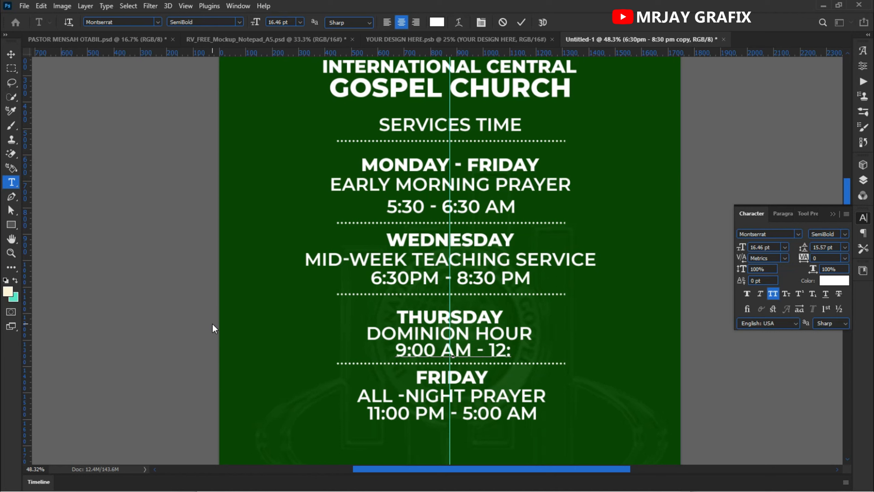
text(00 NO)
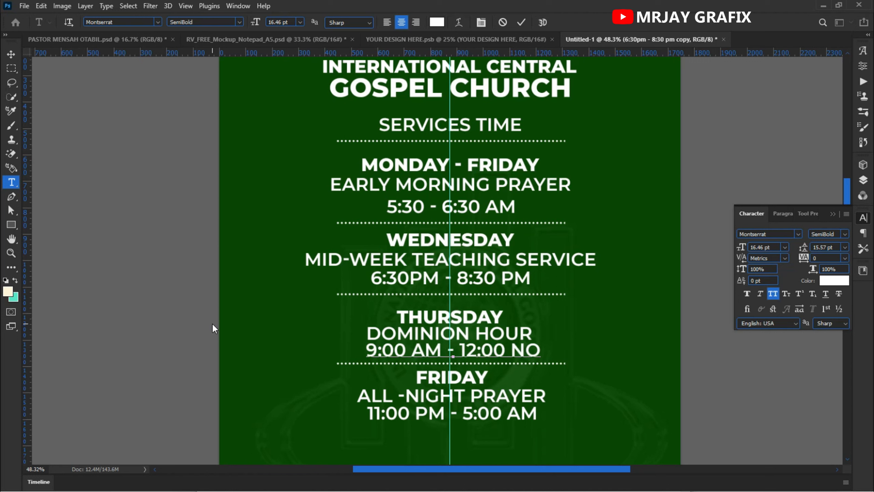
text(O)
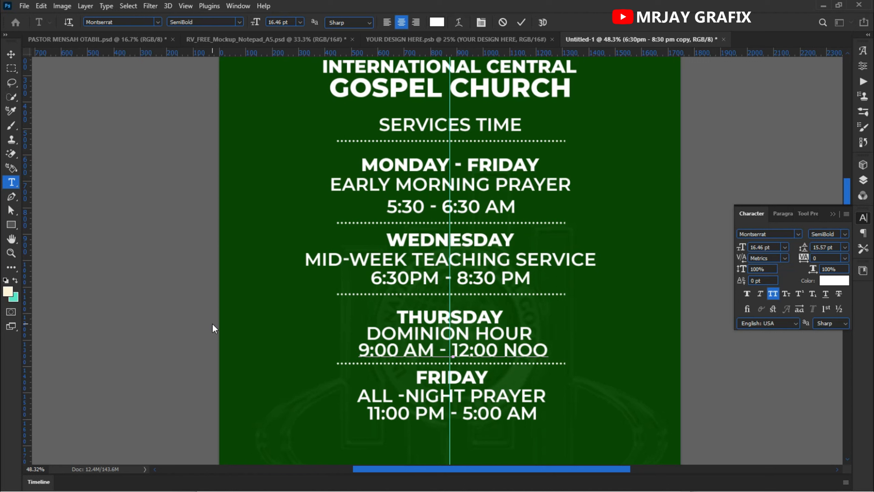
text(N)
click(177, 287)
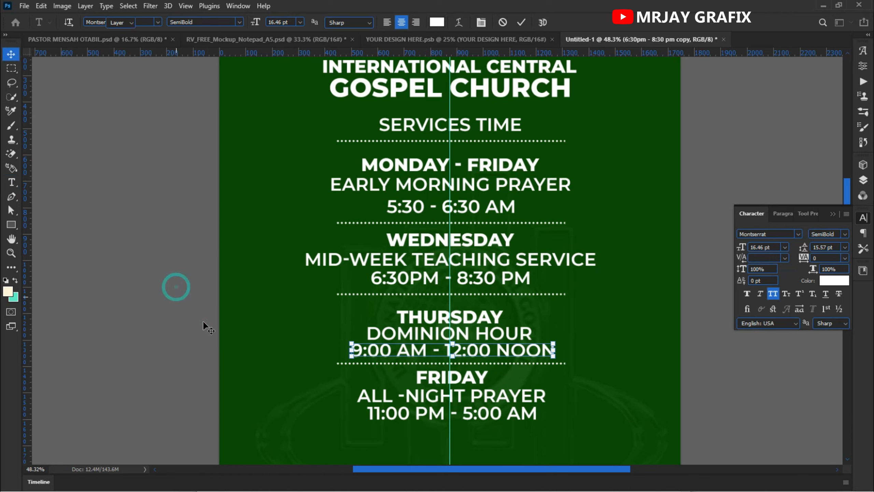
click(247, 363)
- Shift the fourth dotted divider and the FRIDAY all-night prayer block slightly down, away from the Thursday time line
scroll(367, 287, down, 1)
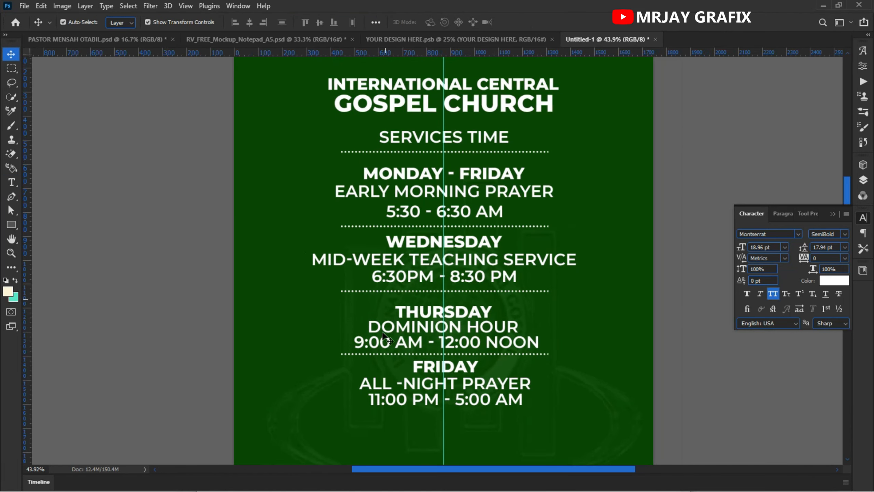
click(336, 350)
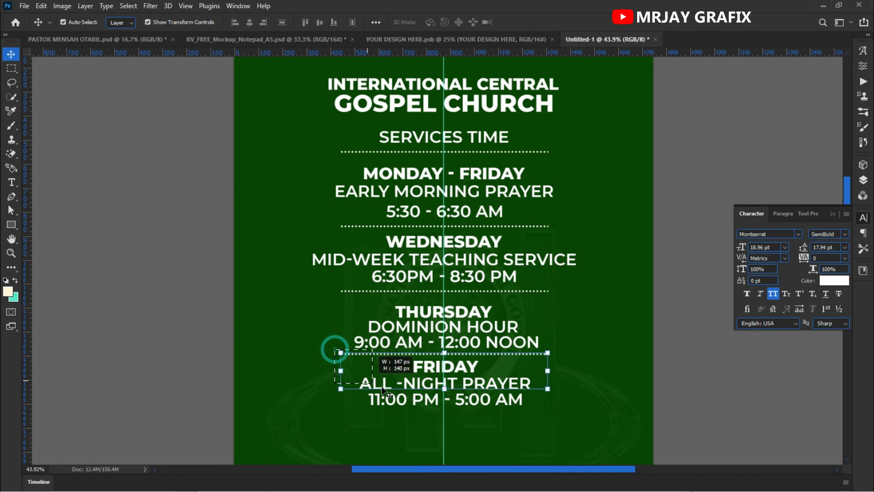
key(shift+Down)
key(shift+Down)
key(shift+Down)
key(shift+Down)
key(shift+Down)
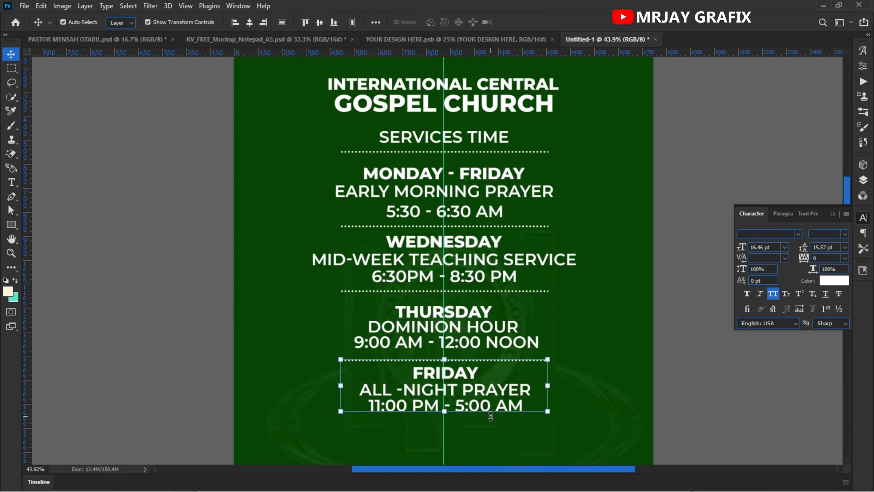
click(134, 358)
scroll(375, 221, down, 3)
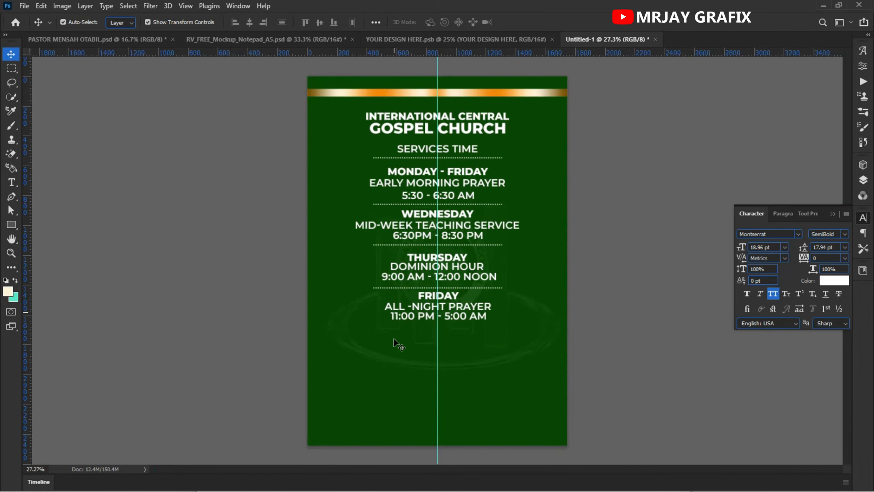
scroll(407, 336, up, 3)
click(433, 287)
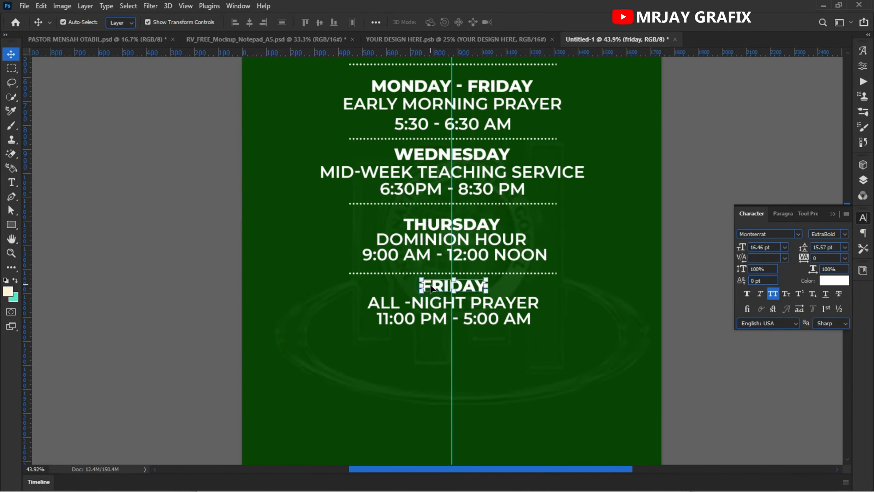
drag(433, 288, 433, 351)
key(ctrl+z)
- Duplicate the dotted divider above FRIDAY and move the stacked divider copies below the Friday time line
click(344, 272)
key(ctrl)
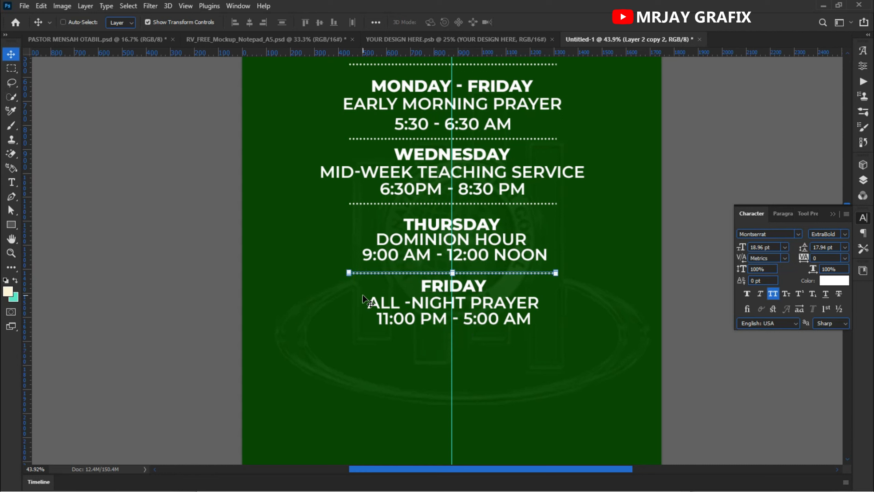
key(ctrl+j)
click(393, 274)
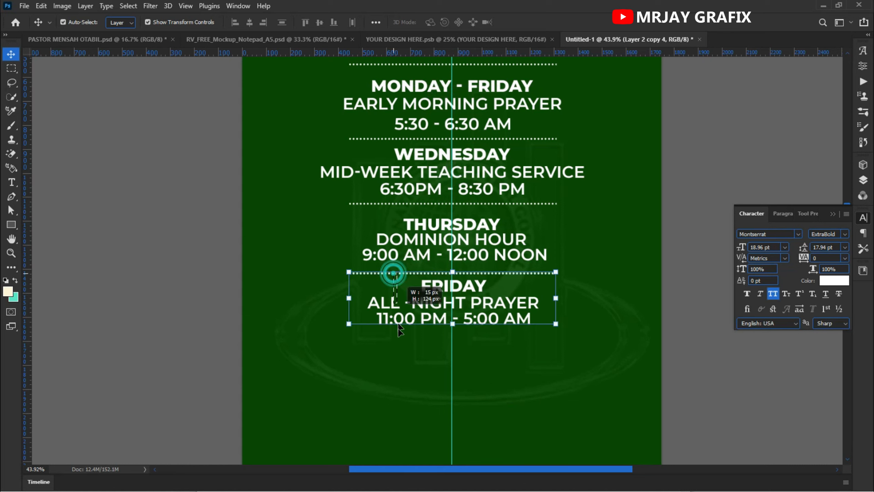
click(324, 359)
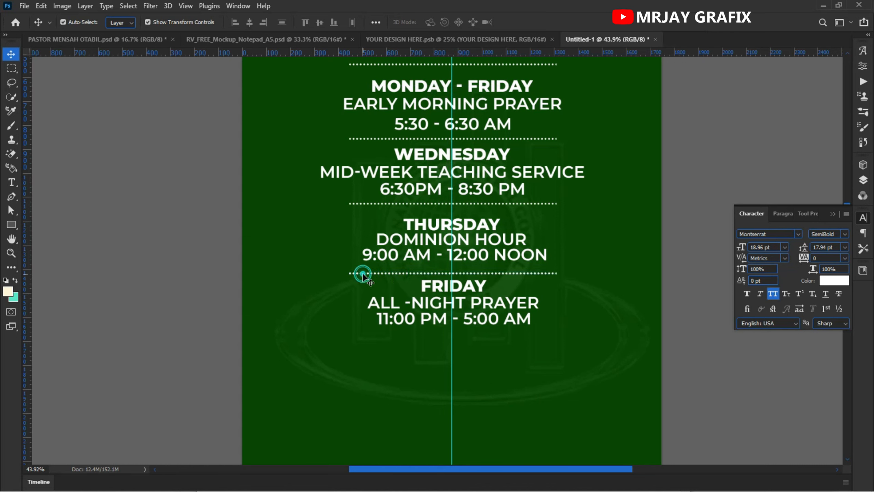
click(356, 271)
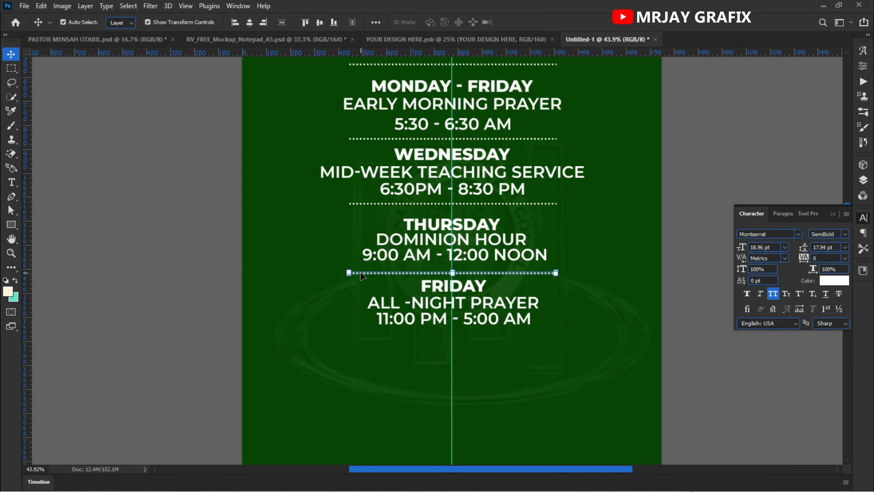
drag(358, 273, 363, 314)
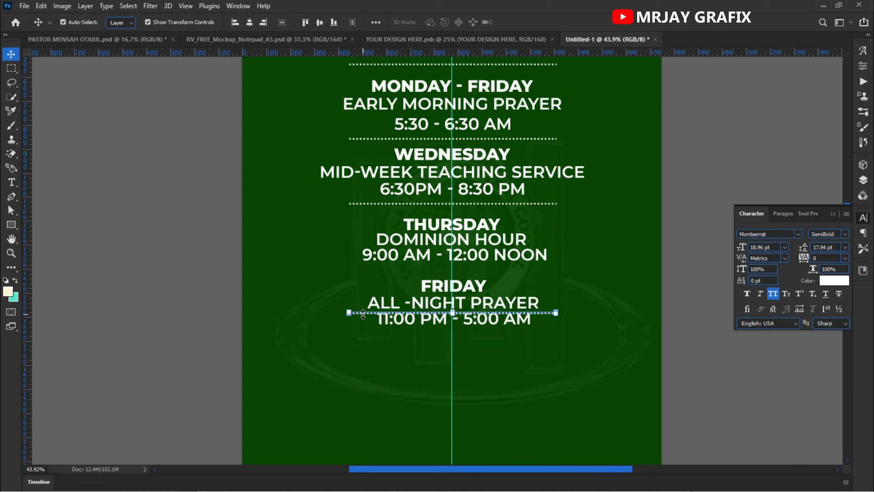
key(ctrl+z)
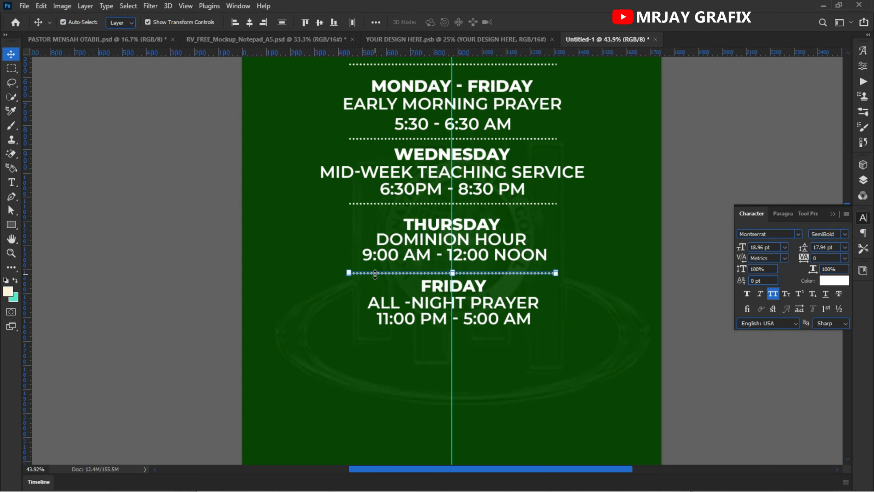
drag(377, 275, 375, 351)
click(338, 327)
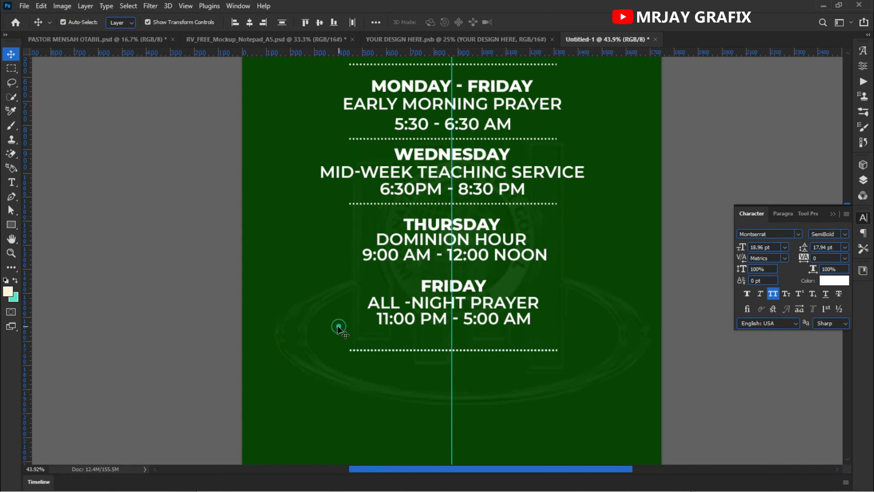
- Separate the stacked dotted dividers below the FRIDAY block by nudging one of them slightly down
click(355, 350)
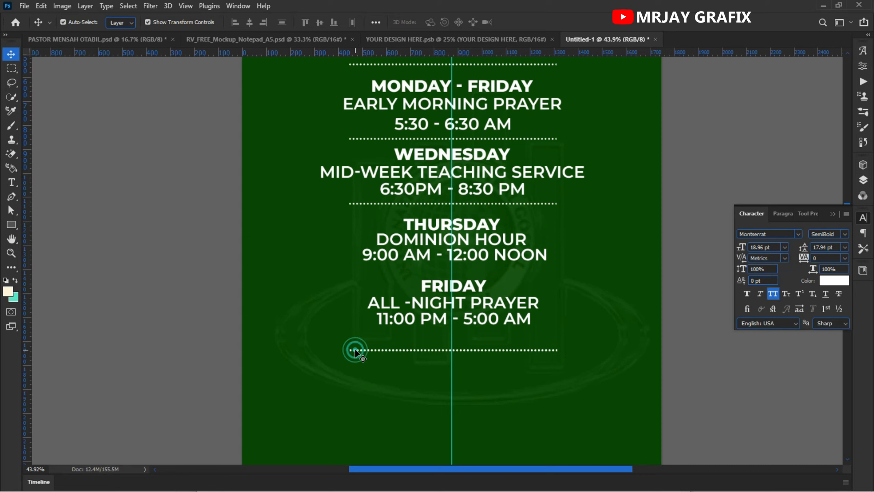
click(362, 351)
click(362, 351)
scroll(363, 352, up, 4)
click(363, 351)
key(ctrl+j)
key(Down)
key(Down)
key(Down)
key(Down)
key(Down)
key(Down)
key(Down)
key(Down)
key(Down)
key(Down)
key(Down)
key(Down)
key(Down)
key(Down)
key(Down)
key(Down)
key(Down)
key(Down)
key(Down)
key(Down)
key(Down)
key(Down)
key(Down)
key(Down)
key(Down)
key(Down)
key(Down)
key(Down)
key(Down)
key(Down)
key(Down)
key(Down)
key(Down)
key(Down)
- Move one dotted divider back between the THURSDAY and FRIDAY blocks and the other up to just below the Friday time line
drag(338, 322, 345, 280)
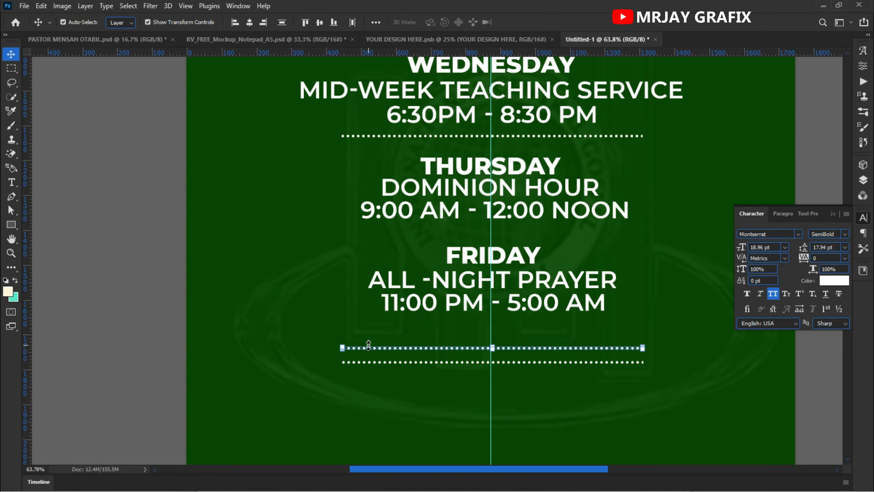
drag(369, 345, 357, 236)
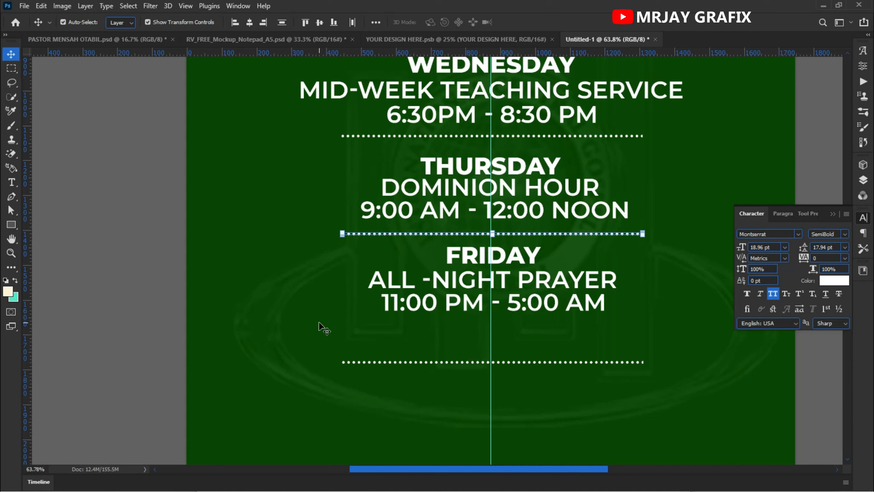
click(412, 362)
click(412, 363)
drag(408, 362, 407, 326)
- Duplicate the three-line FRIDAY block below the fifth dotted divider and nudge the copy slightly down
drag(393, 254, 526, 374)
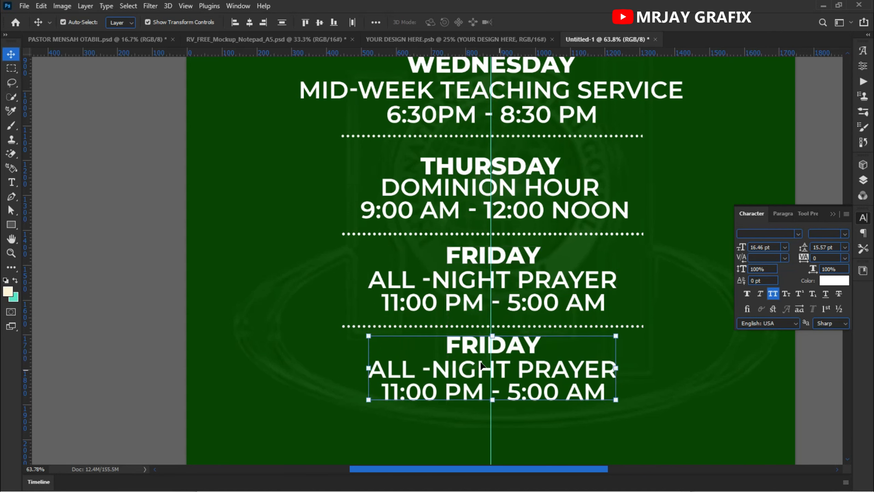
click(296, 362)
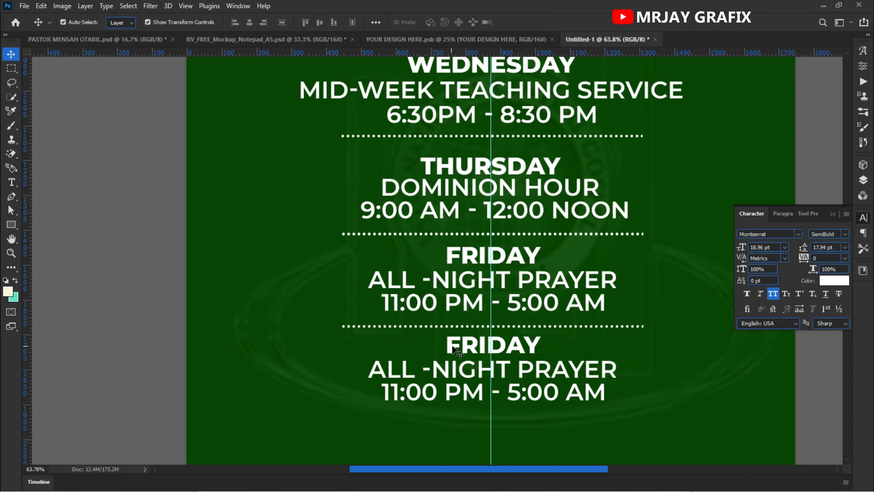
drag(400, 342, 575, 408)
key(Down)
key(Down)
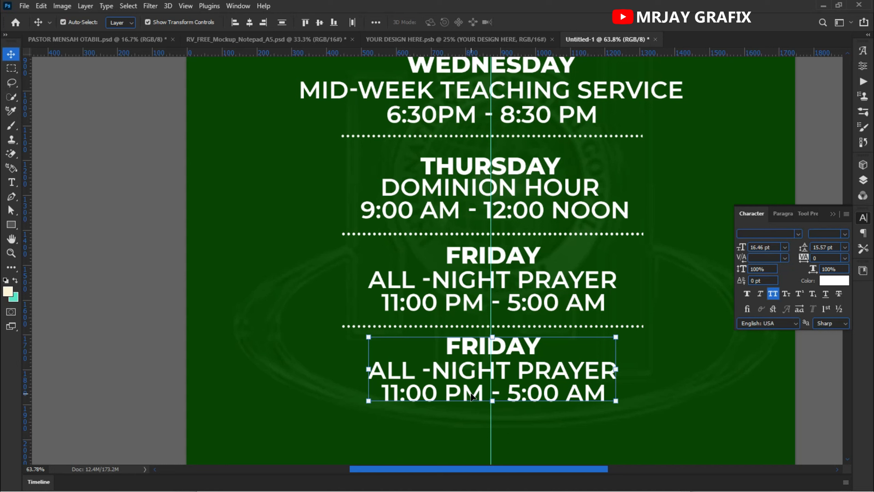
click(312, 333)
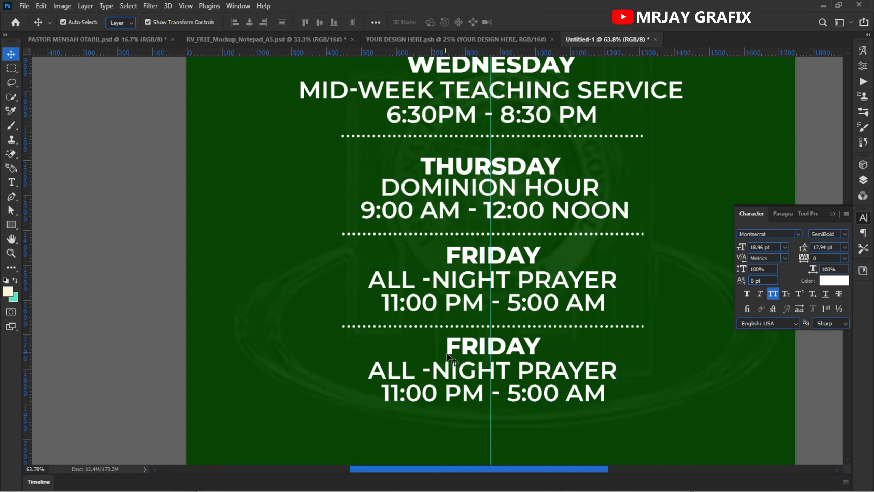
- Change the heading of the copied lowest block to "SATURDAY" and its service line to "MORNING GLORY"
double_click(458, 345)
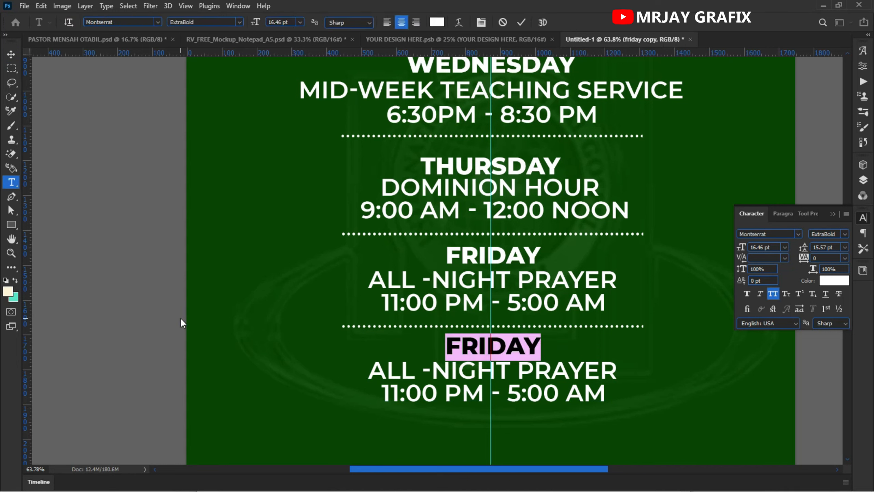
text(SATU)
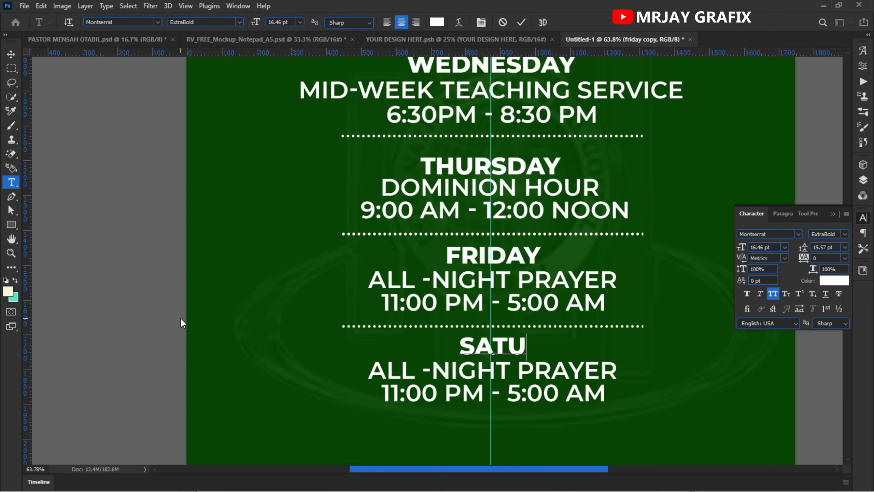
text(RDAY)
triple_click(492, 370)
text(MORNING G)
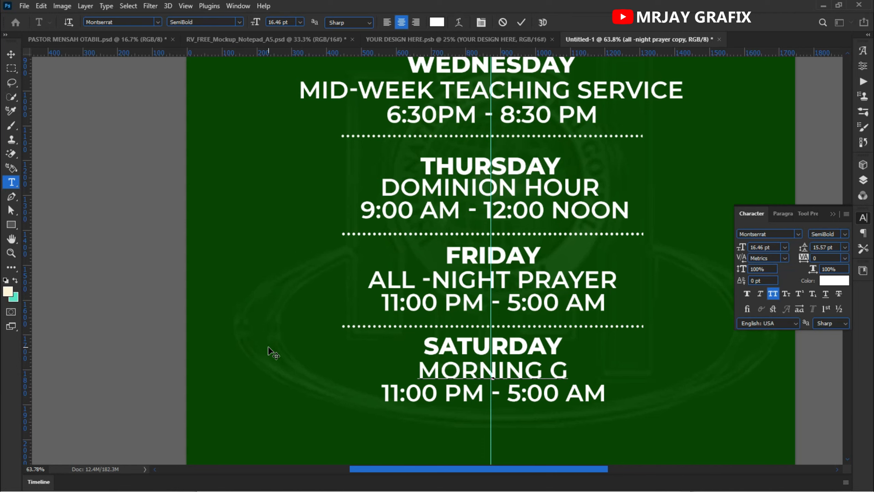
text(LORY)
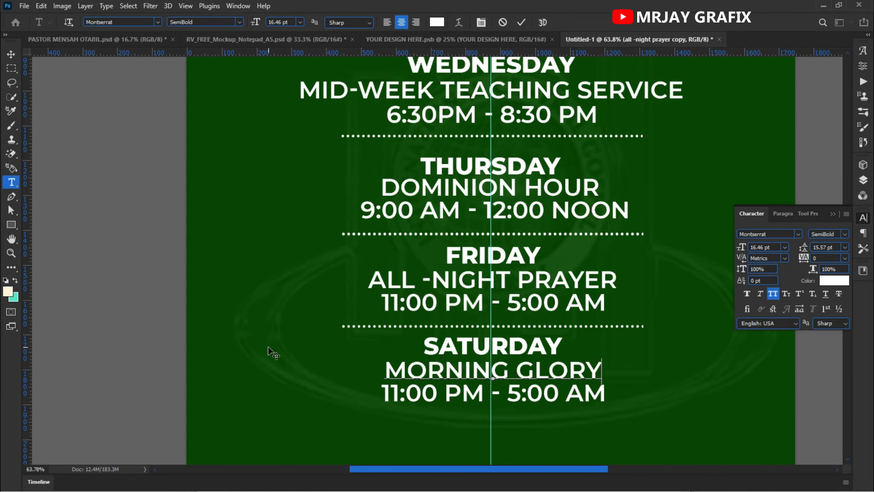
scroll(303, 299, up, 1)
click(74, 162)
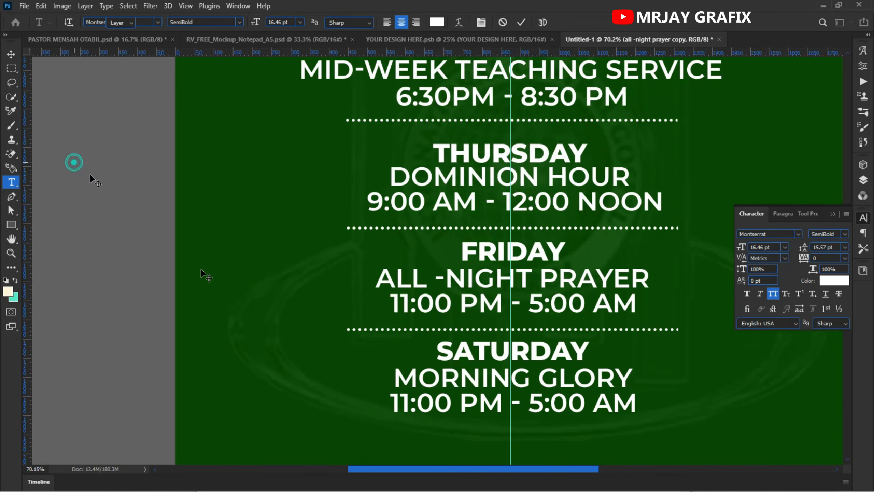
- Replace the time line under MORNING GLORY in the SATURDAY block with "7:00 AM - 8:0 AM"
triple_click(419, 407)
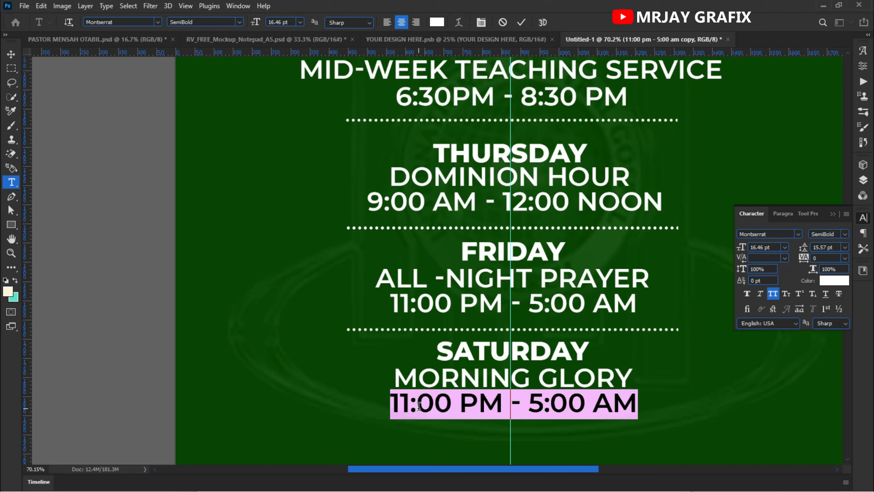
text(7:00)
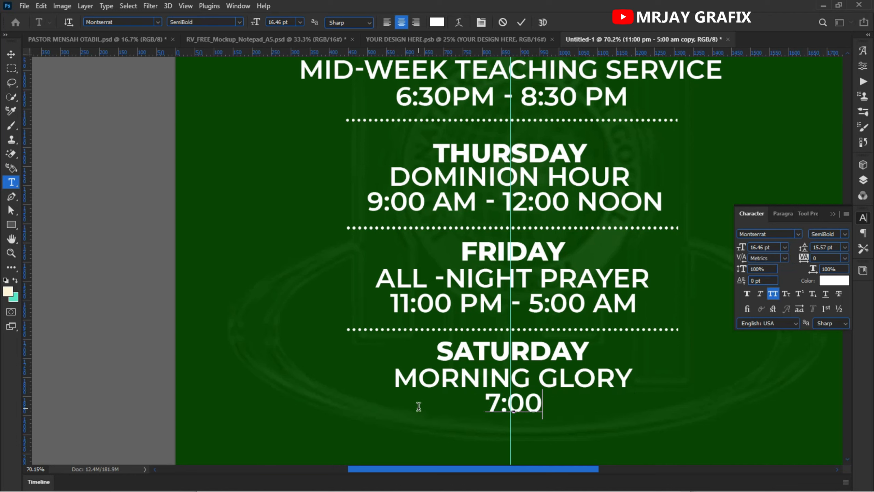
text( AM - )
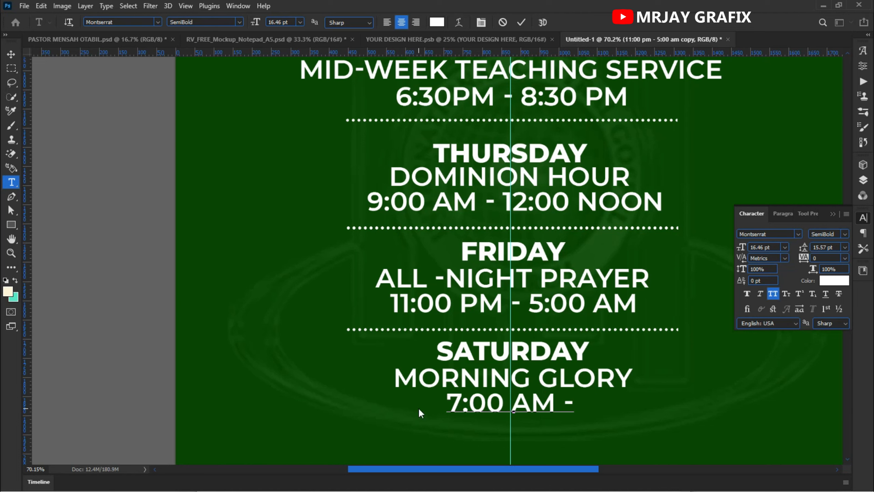
text(*;0)
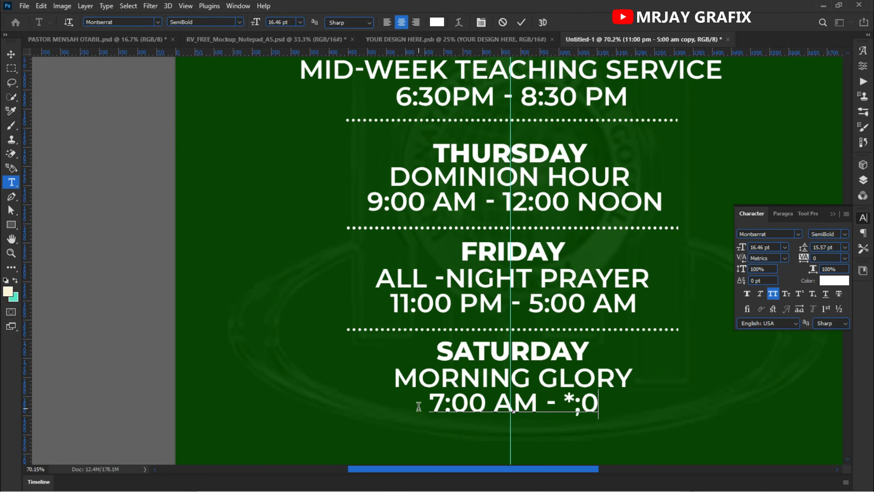
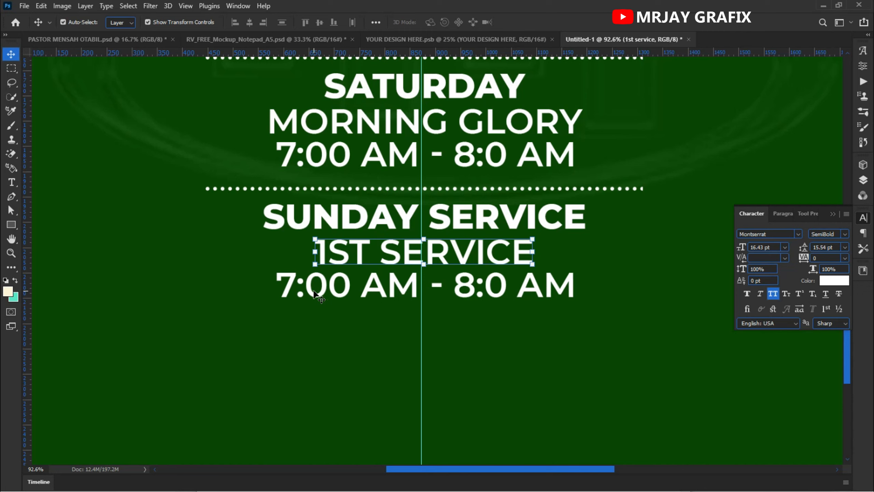
- Add the missing zero to the end time under 1ST SERVICE so it reads "7:00 AM - 8:00 AM"
click(484, 287)
double_click(488, 290)
text(0)
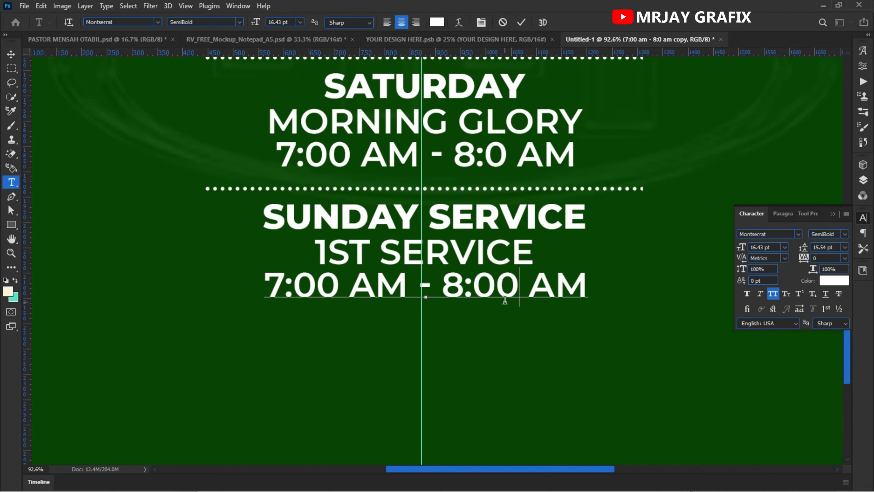
click(520, 22)
key(v)
- Correct the SATURDAY block's time line to read "7:00 AM - 8:00 AM"
double_click(500, 154)
click(502, 154)
text(0)
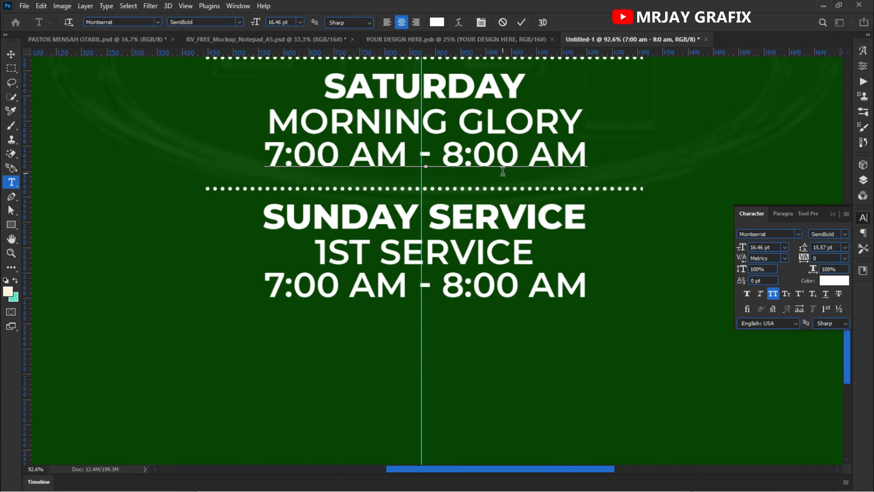
click(521, 22)
key(v)
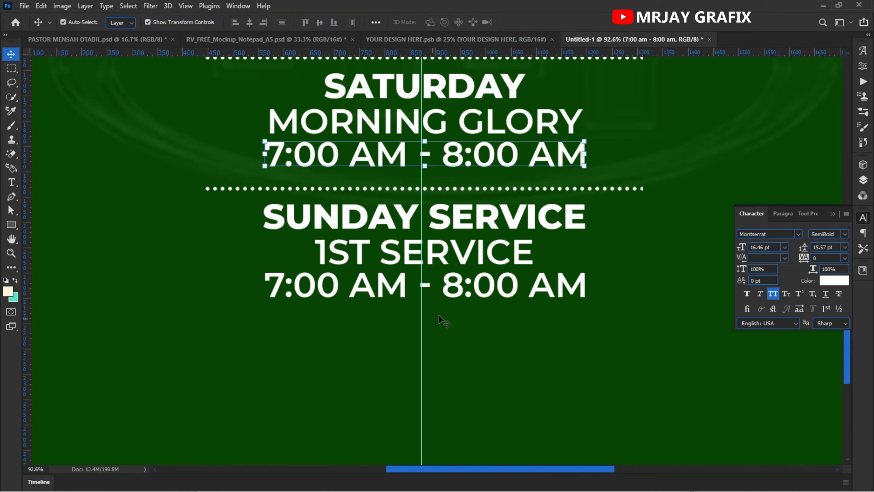
- Set the end time of the 1ST SERVICE line to 9:30 AM
double_click(495, 286)
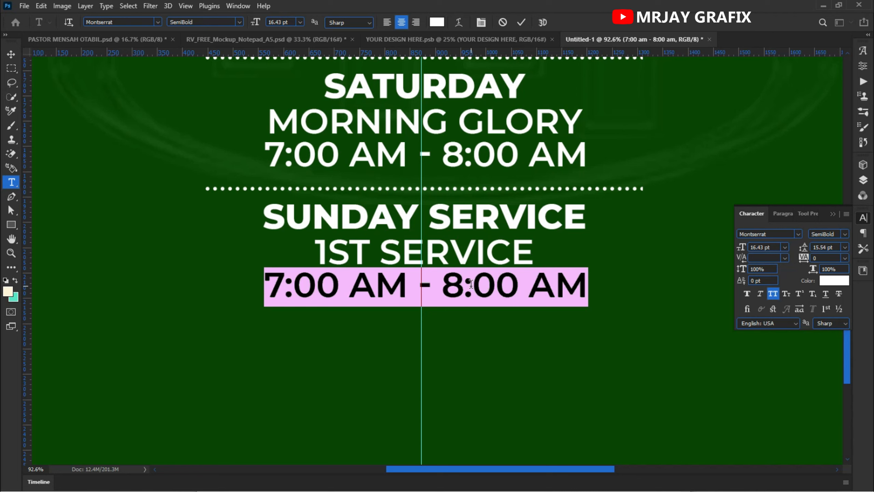
drag(466, 282, 442, 286)
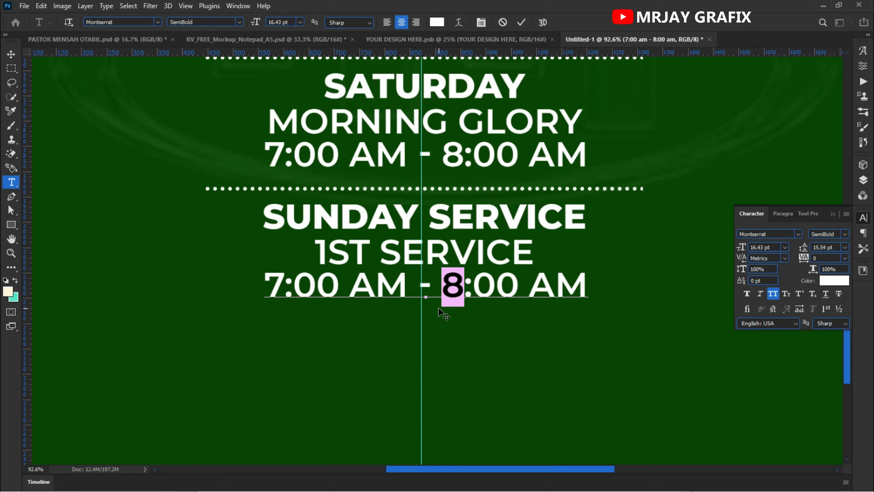
text(3)
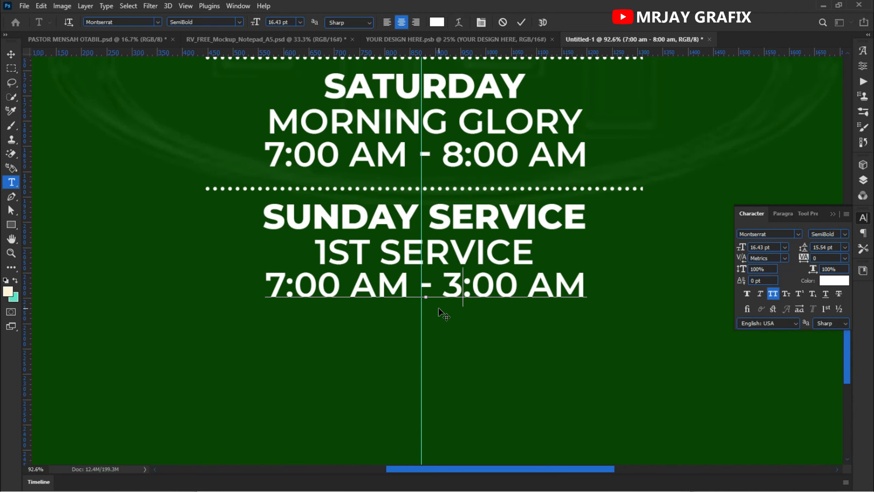
key(BackSpace)
text(9)
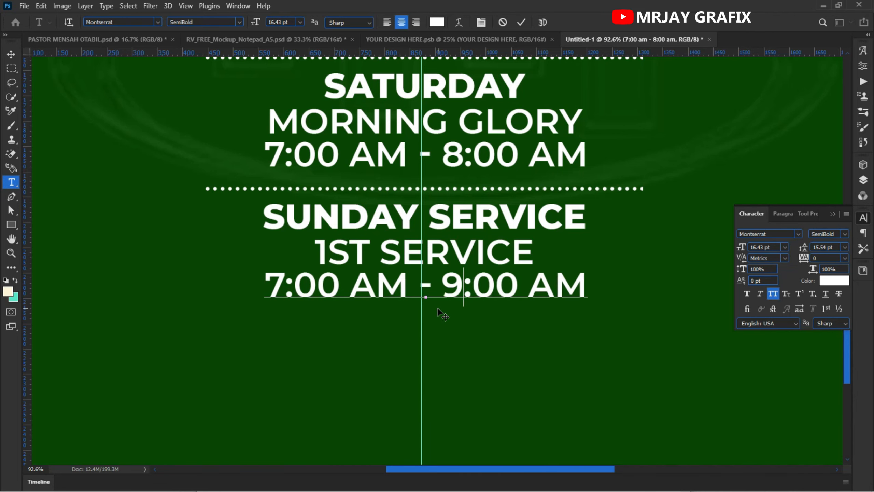
drag(489, 287, 477, 289)
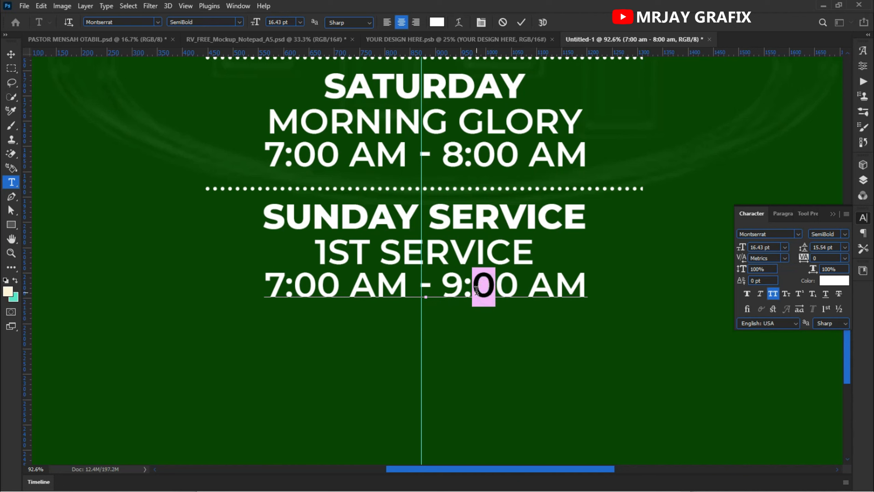
text(3)
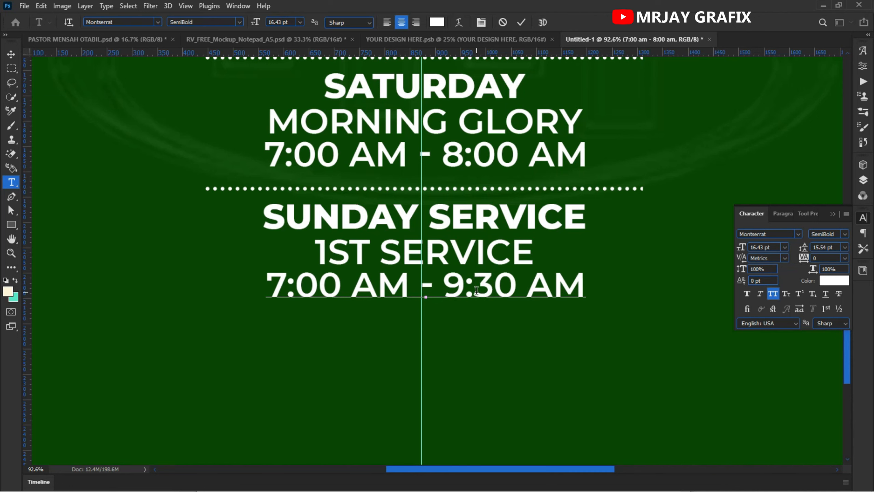
click(523, 23)
key(v)
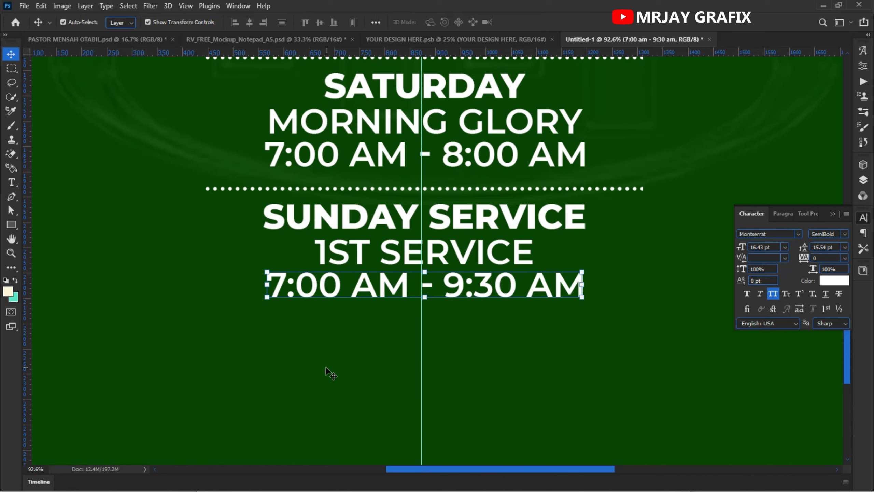
- Duplicate the "1ST SERVICE" line below its time line and change the copy to "2ND SERVICE"
click(297, 397)
click(361, 252)
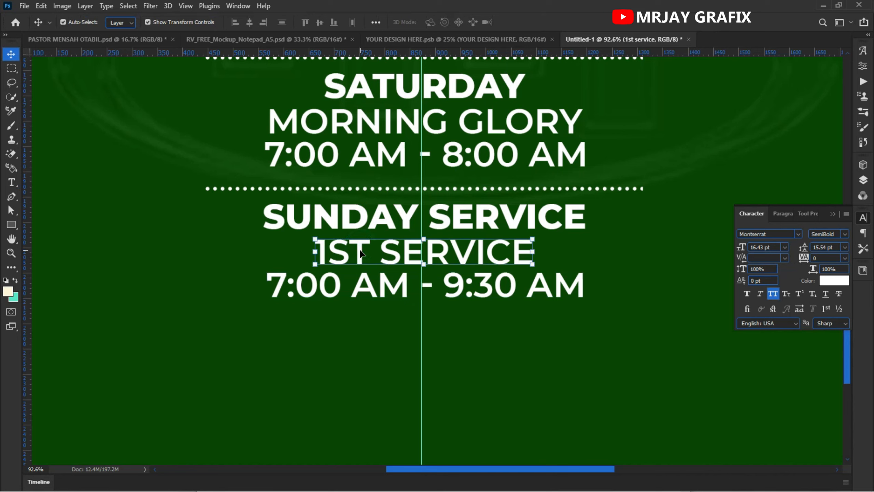
drag(361, 253, 314, 325)
double_click(375, 315)
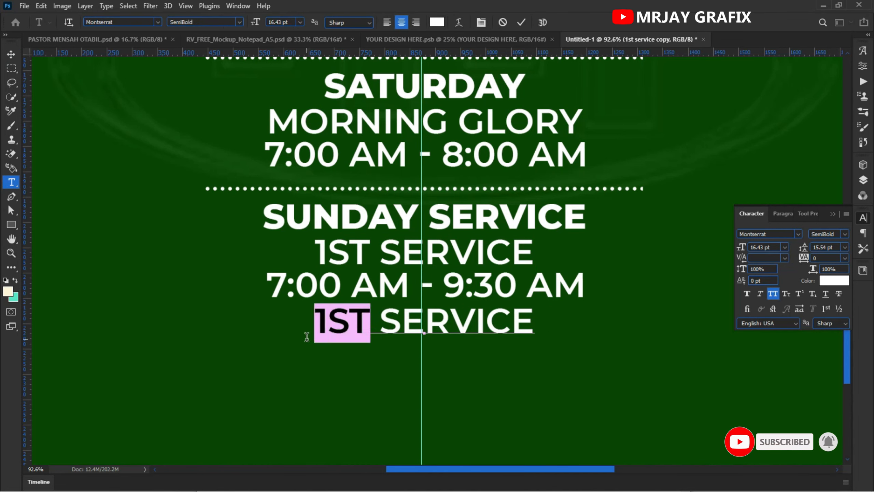
text(2ND)
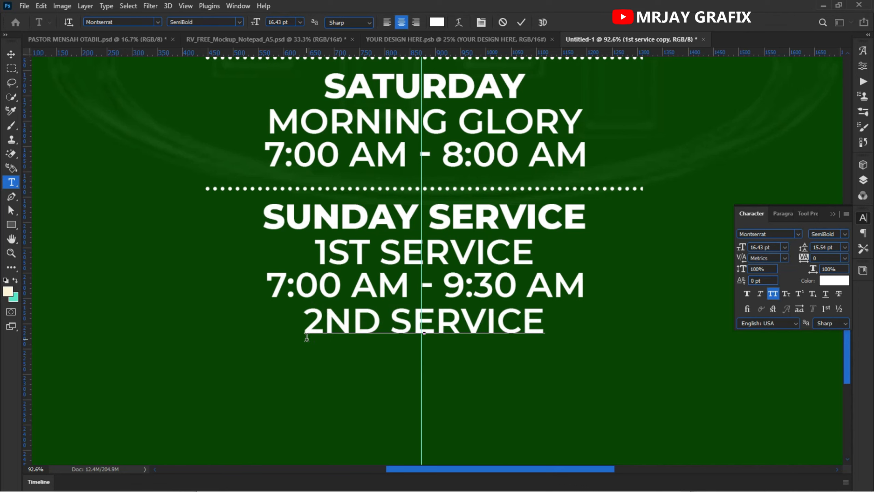
click(162, 297)
key(v)
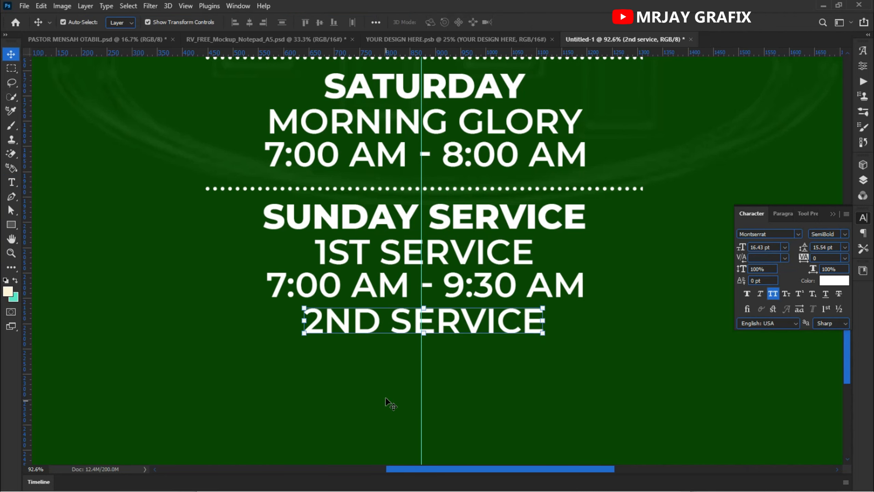
- Duplicate the 1ST SERVICE time line below "2ND SERVICE" and set the copy's start time to 10:00 AM
click(384, 284)
drag(385, 285, 393, 356)
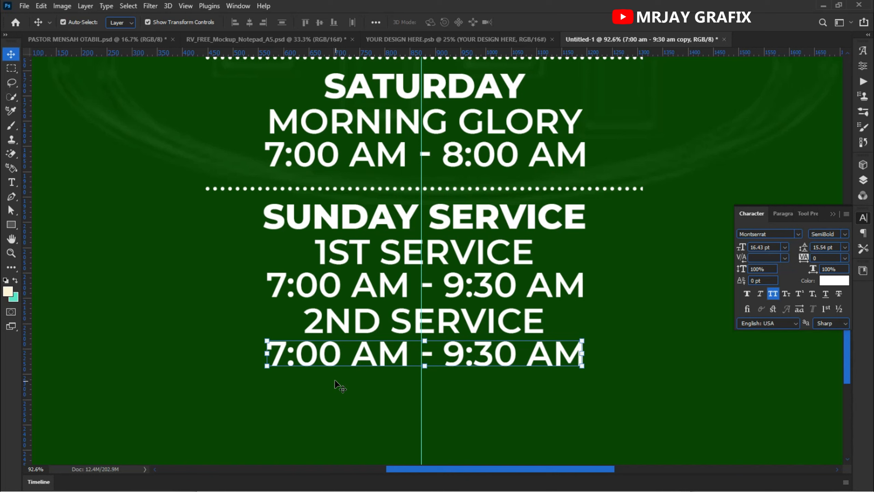
double_click(288, 358)
drag(279, 349, 264, 350)
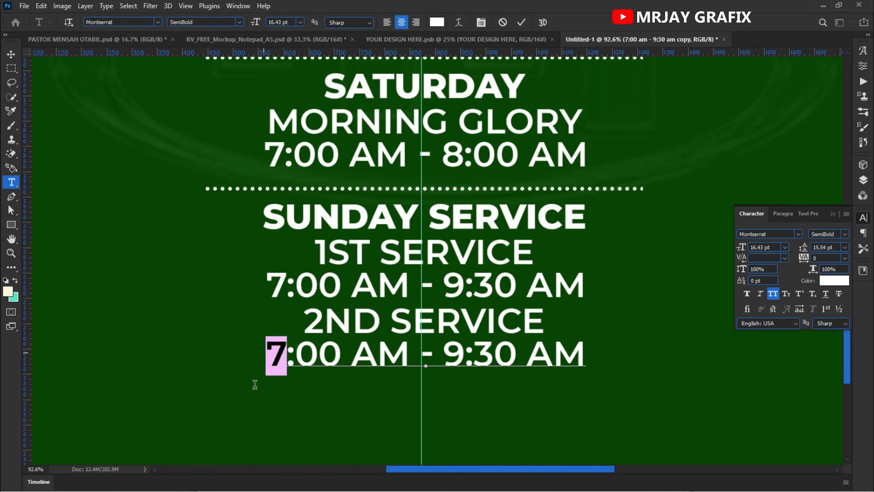
text(10)
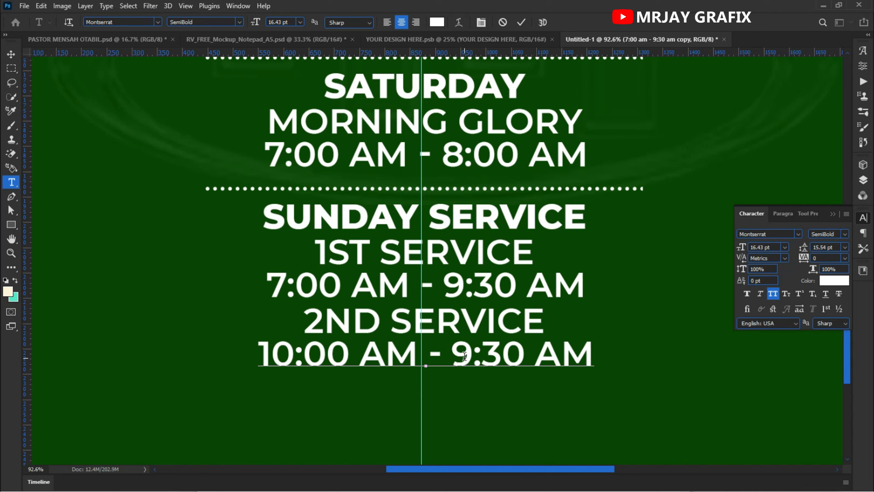
- Set the end time of the 2ND SERVICE line to 12:30 PM
double_click(465, 355)
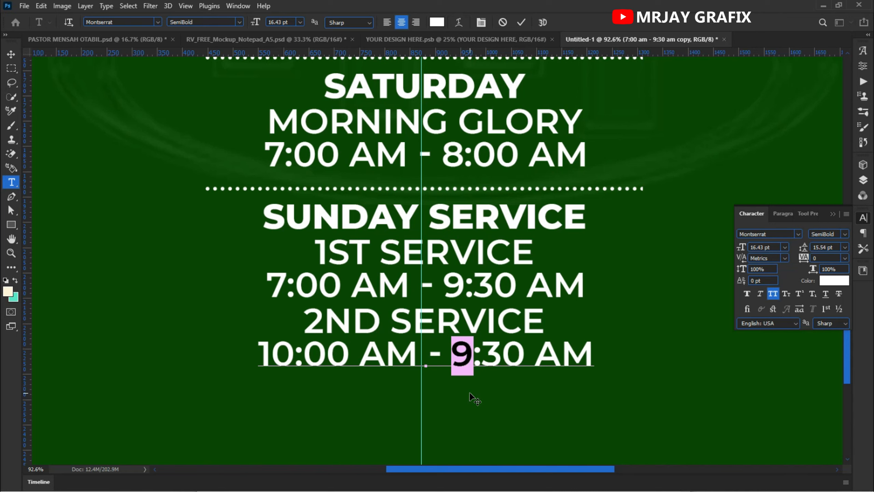
text(12)
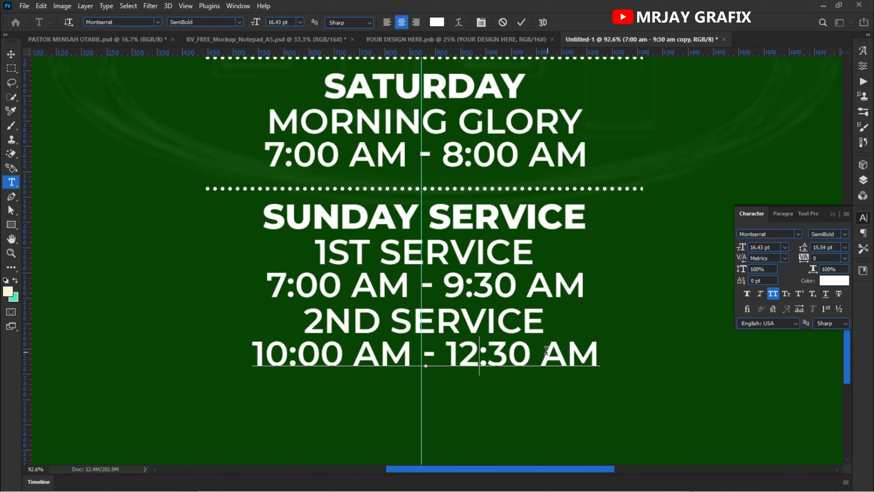
drag(546, 350, 607, 353)
text(PM)
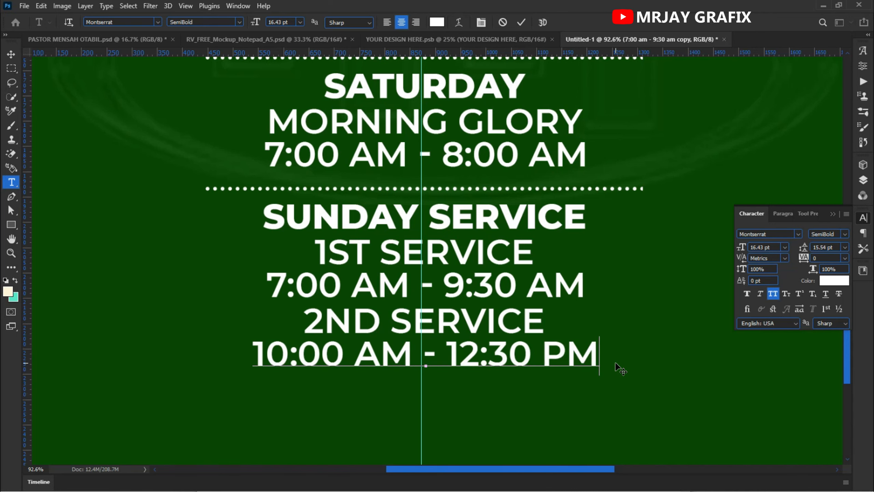
click(522, 18)
key(v)
click(201, 334)
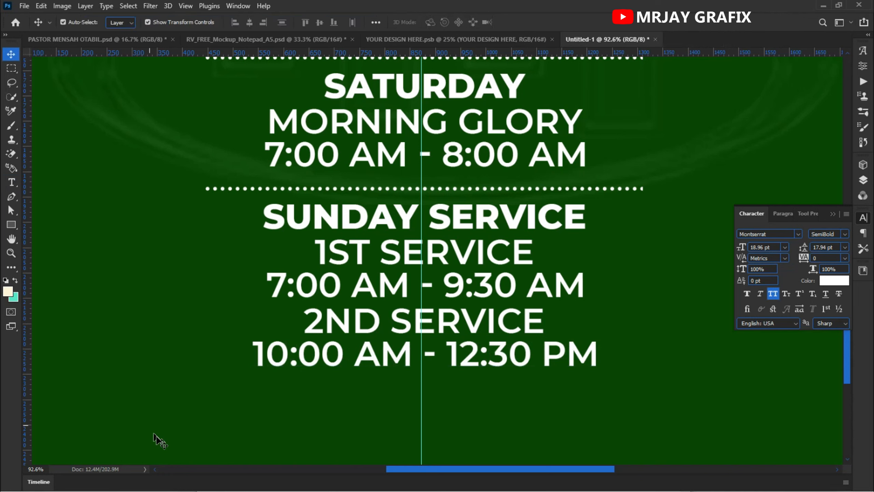
- Scale the church title, all schedule text and the dotted dividers together to about 95% around their centre
key(ctrl+0)
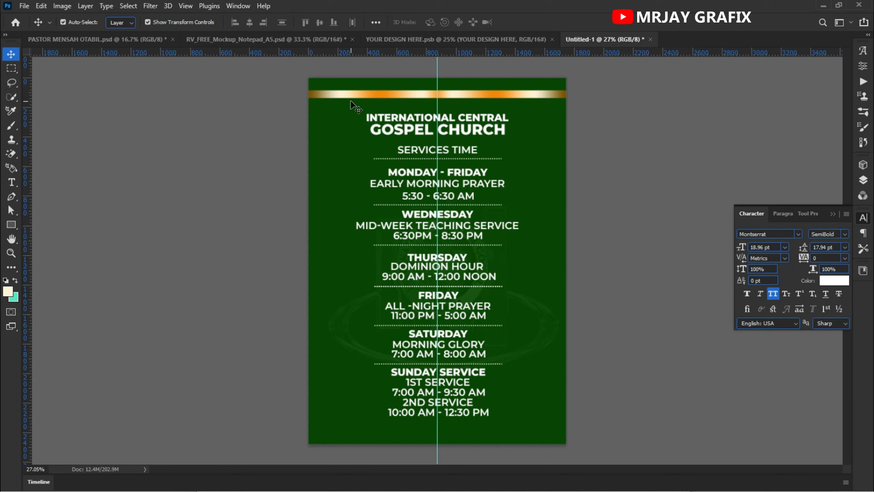
drag(350, 111, 530, 431)
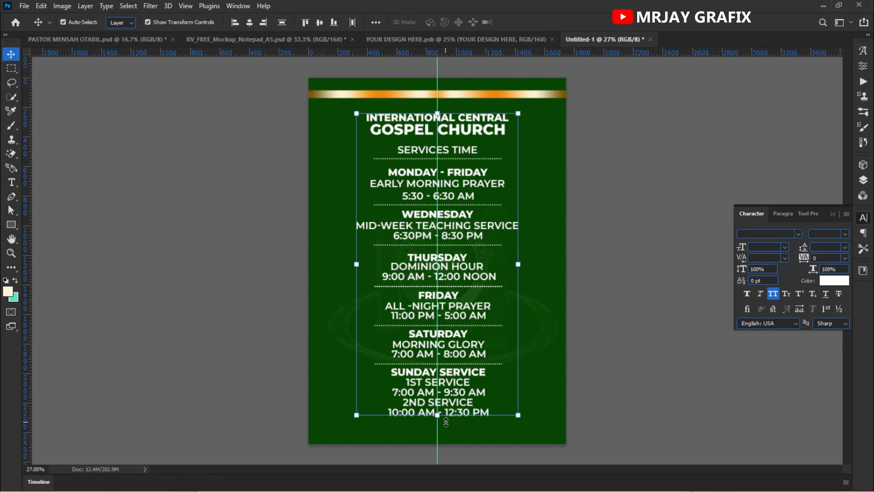
drag(440, 422, 442, 405)
mouse_move(426, 327)
mouse_down()
mouse_move(426, 337)
mouse_move(426, 326)
mouse_up()
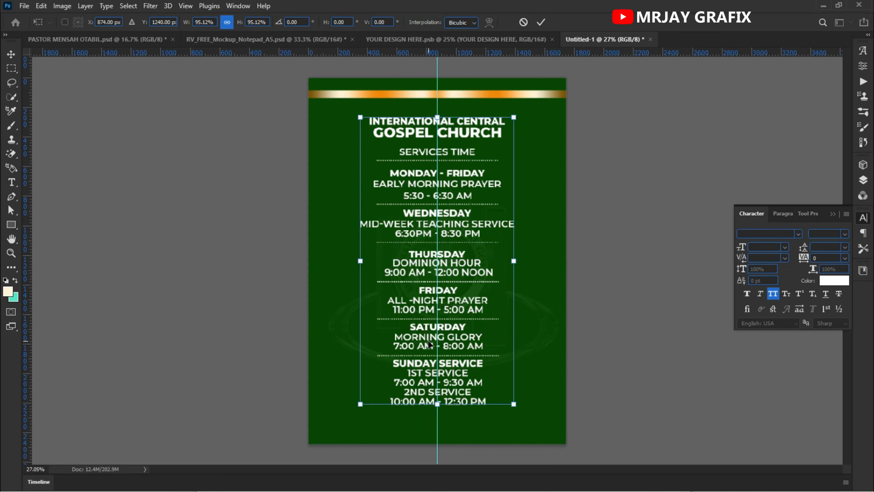
key(Return)
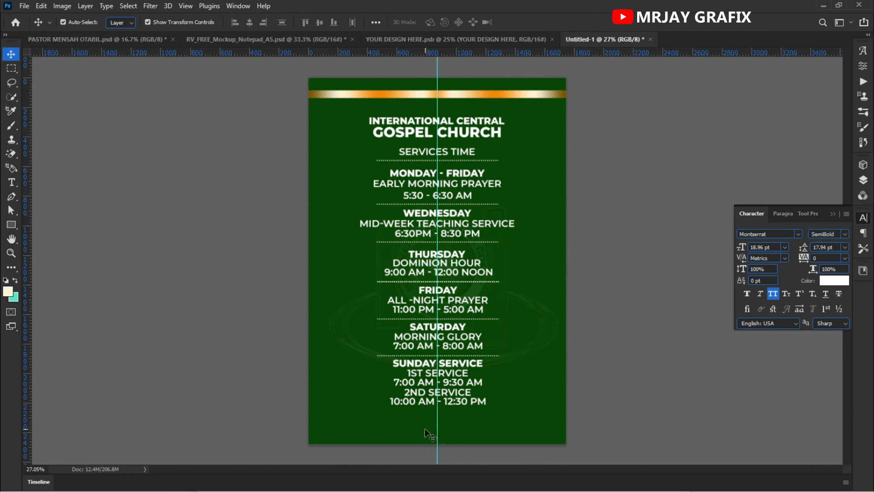
- Rename the Front layer group that holds the services schedule to "back" and collapse it
scroll(416, 379, up, 1)
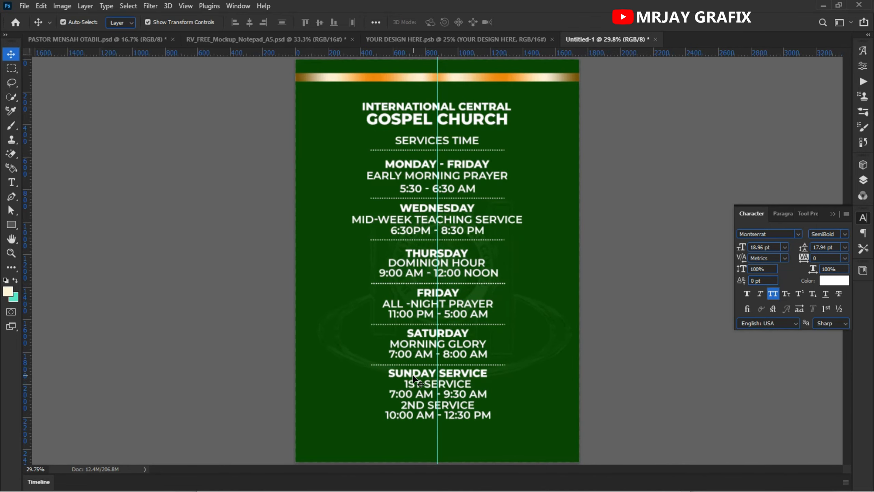
scroll(416, 378, up, 3)
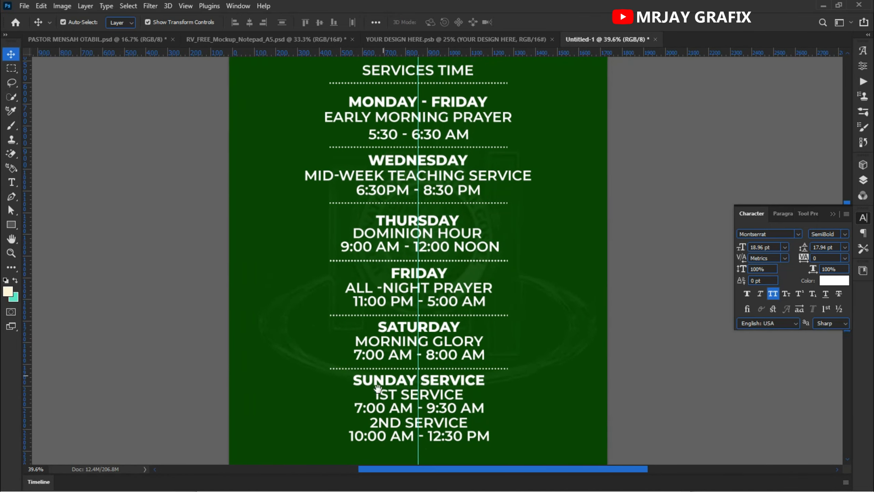
scroll(378, 387, up, 5)
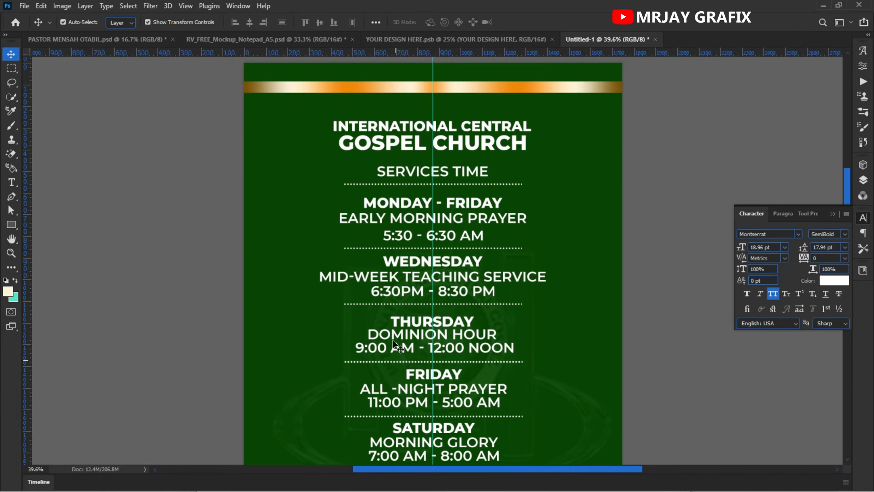
scroll(394, 342, down, 3)
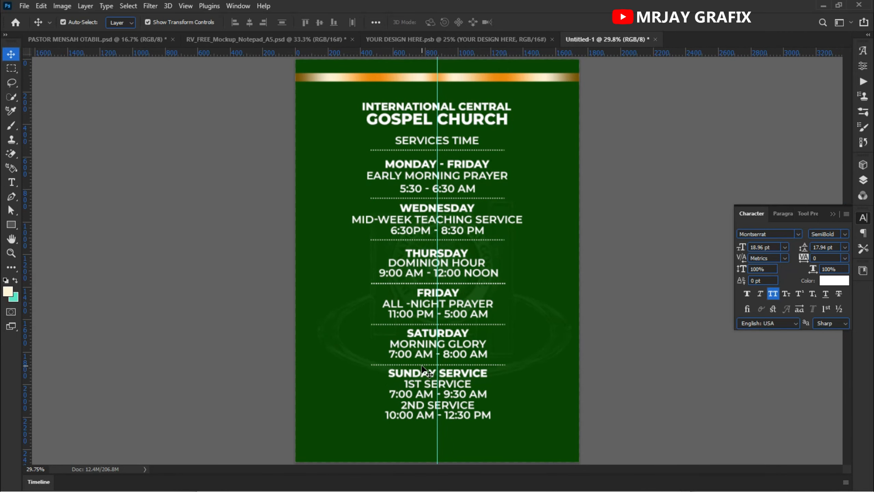
click(864, 180)
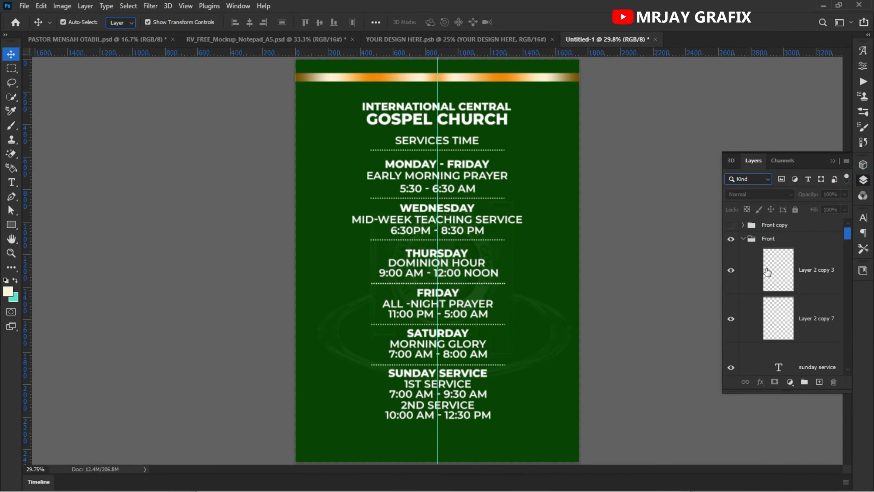
double_click(768, 238)
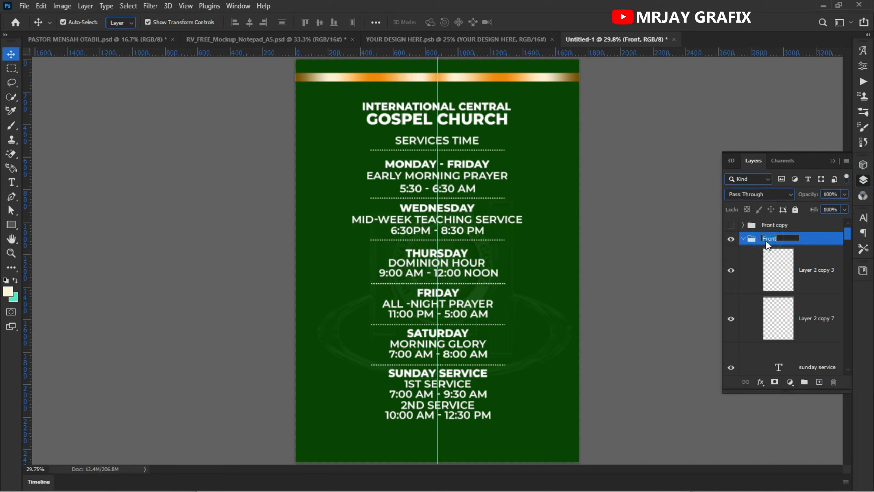
text(b)
click(743, 238)
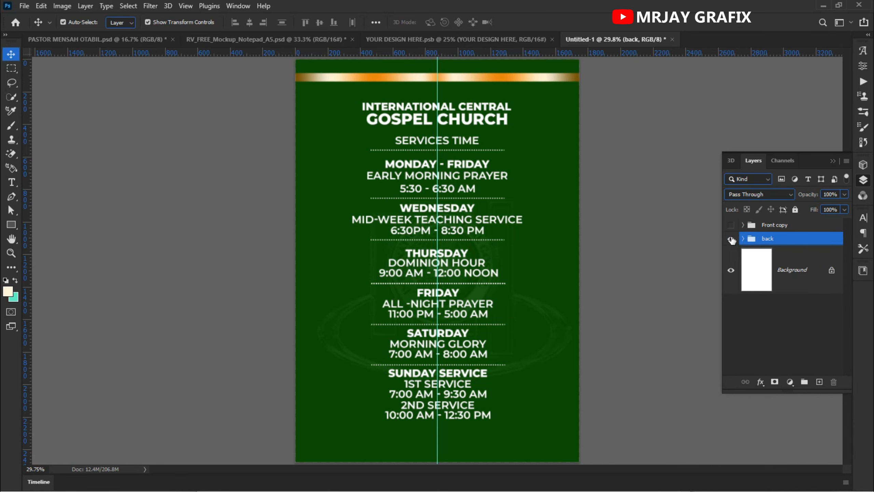
- Hide the back group and check the Front copy group's content, leaving both groups hidden
click(731, 238)
click(730, 226)
click(730, 225)
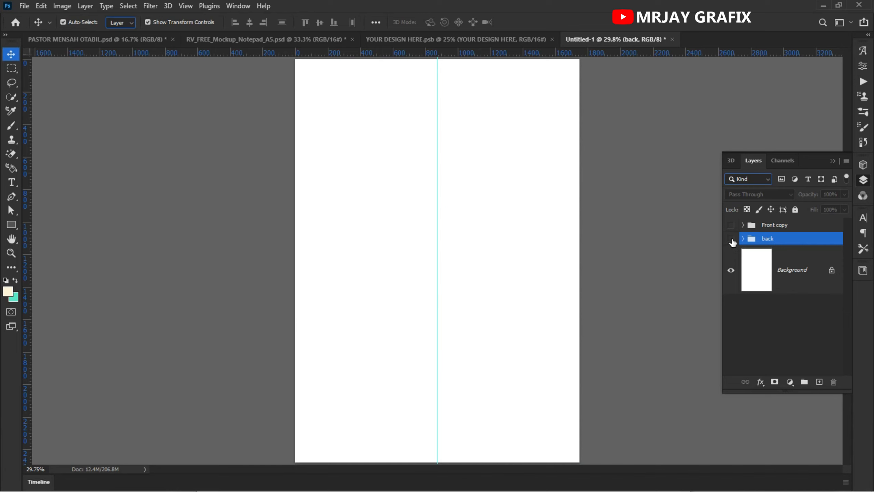
click(731, 239)
click(731, 238)
scroll(523, 315, down, 1)
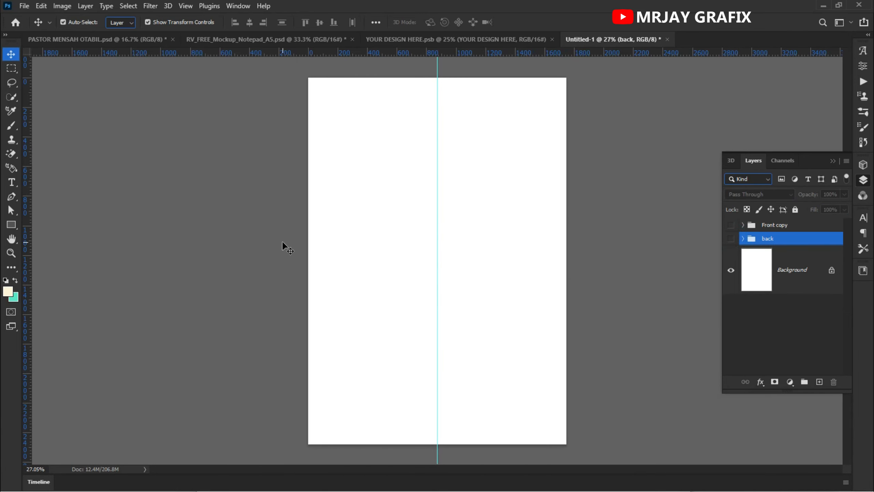
- Check the YOUR DESIGN HERE placeholder and the A5 notepad mockup documents, and return to the untitled notepad document
click(438, 37)
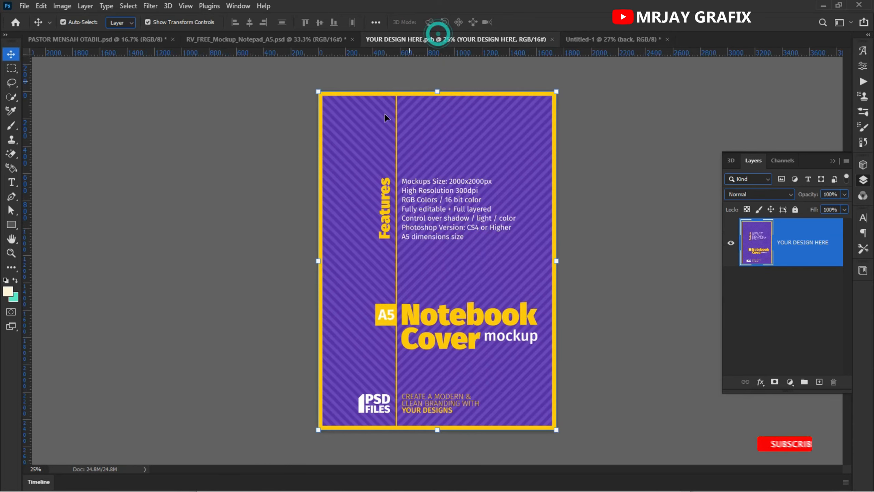
click(286, 40)
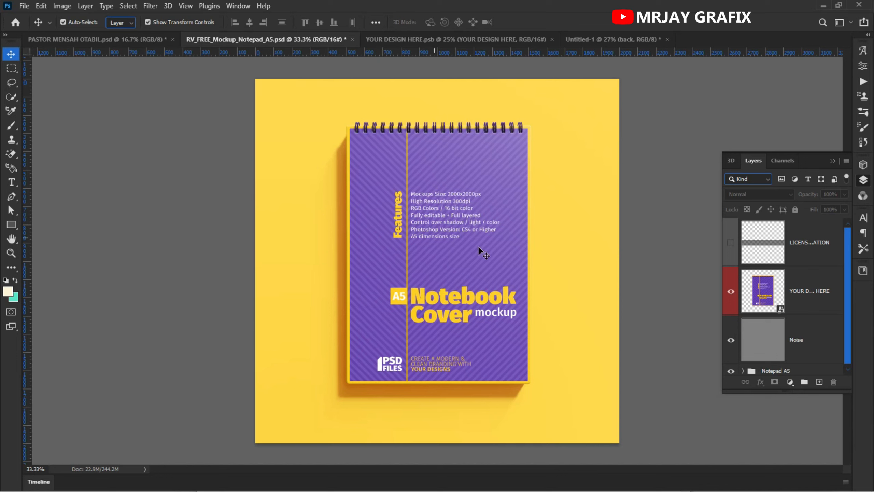
click(613, 40)
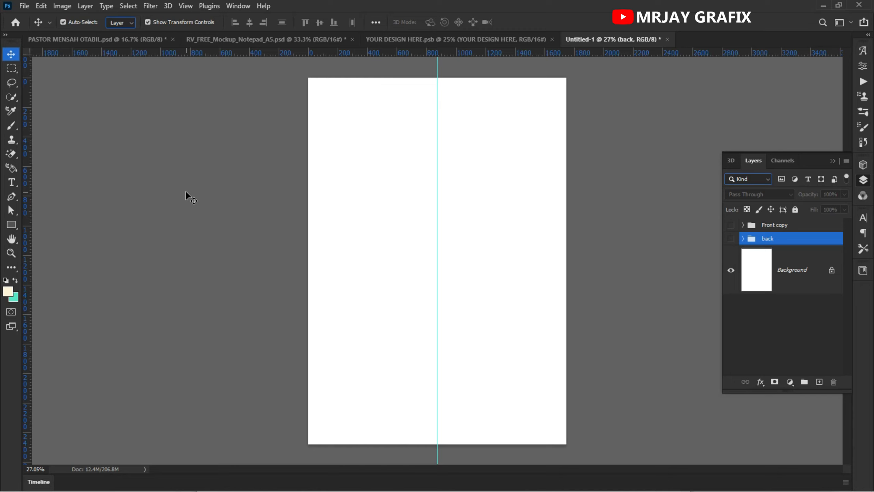
- Start saving the document on the computer and choose the Desktop folder TUTORIALS WORKS > PSD as its location
key(ctrl+s)
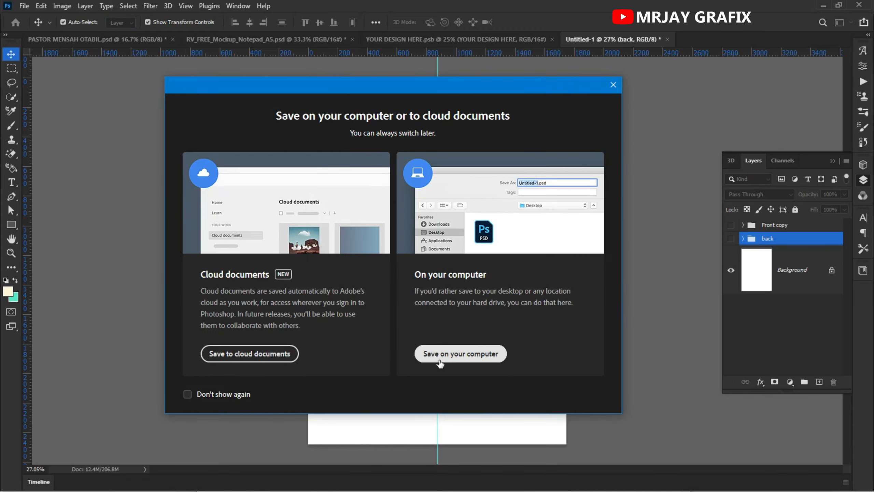
click(438, 351)
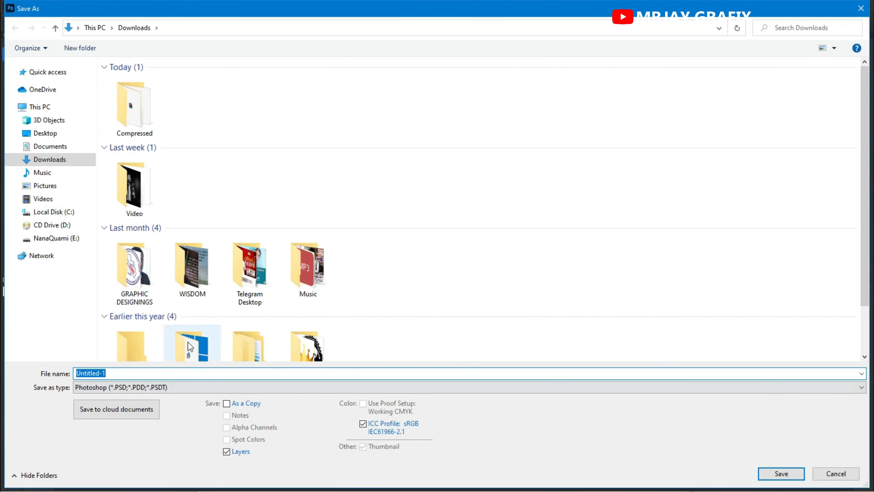
click(48, 133)
double_click(592, 287)
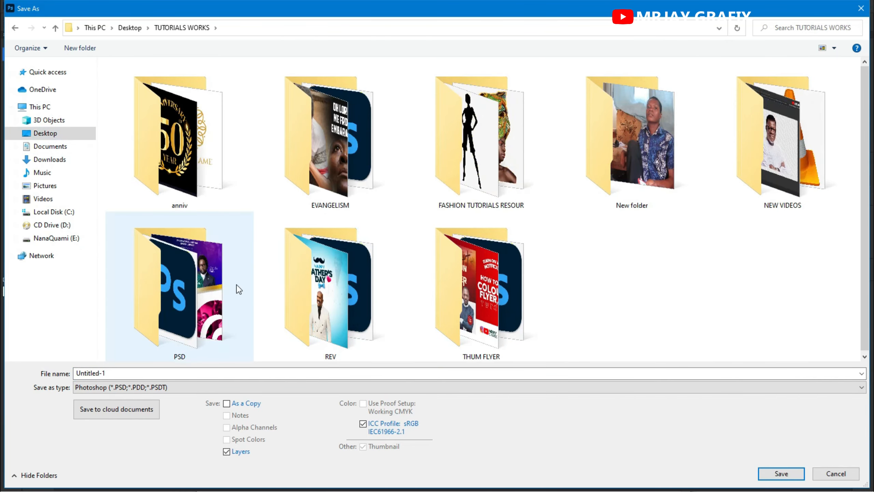
double_click(211, 269)
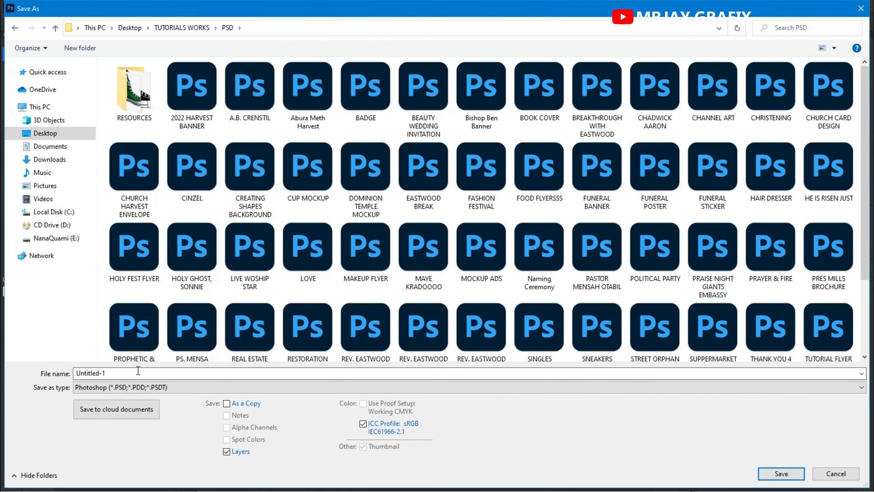
- Name the file NOTEPAD ICGC and save it in Photoshop format
click(135, 372)
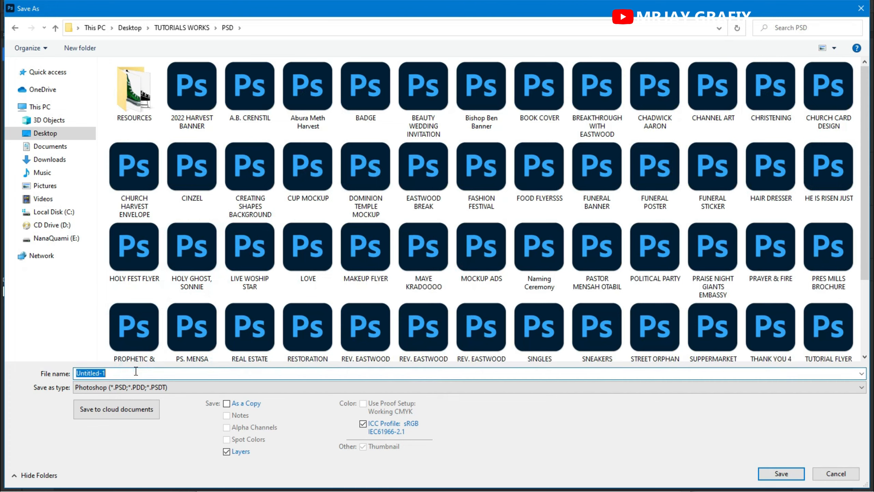
text(no)
key(BackSpace)
key(BackSpace)
key(BackSpace)
key(BackSpace)
text(NOTEPAte)
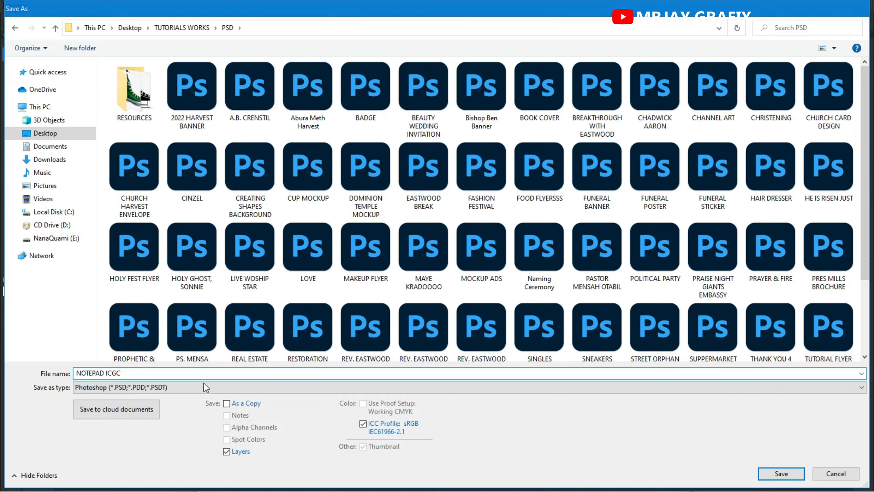
key(Return)
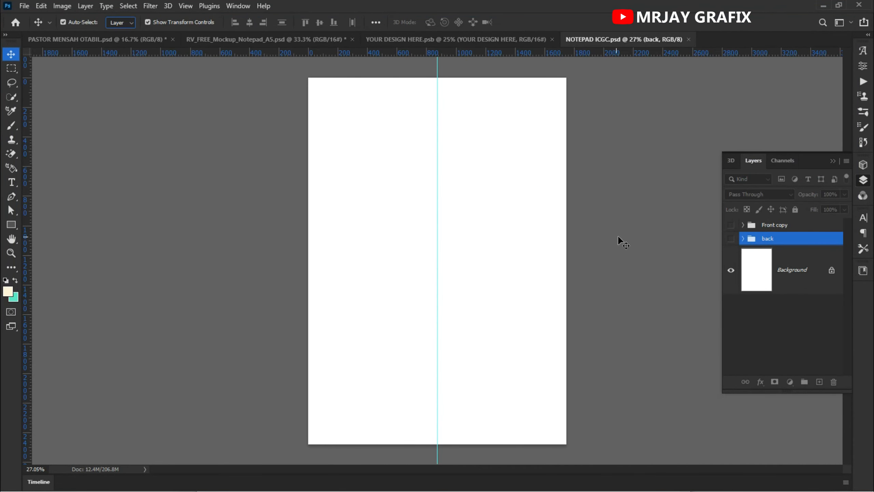
- Show the Front copy group and expand it to look through its layers down to the green colour fill
click(730, 225)
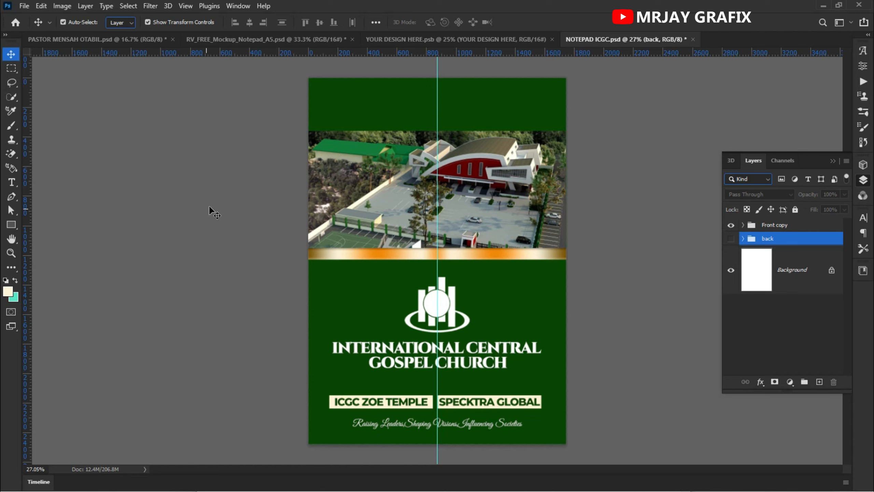
click(769, 231)
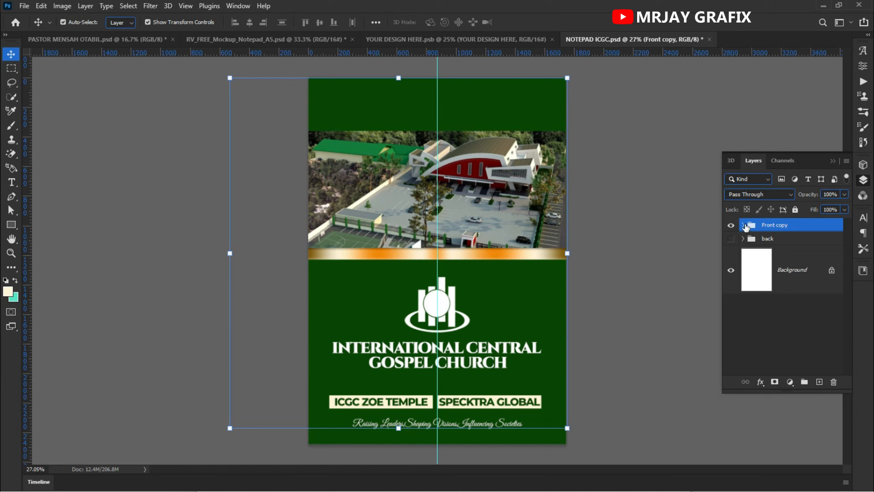
click(743, 225)
scroll(780, 287, down, 3)
scroll(782, 291, down, 5)
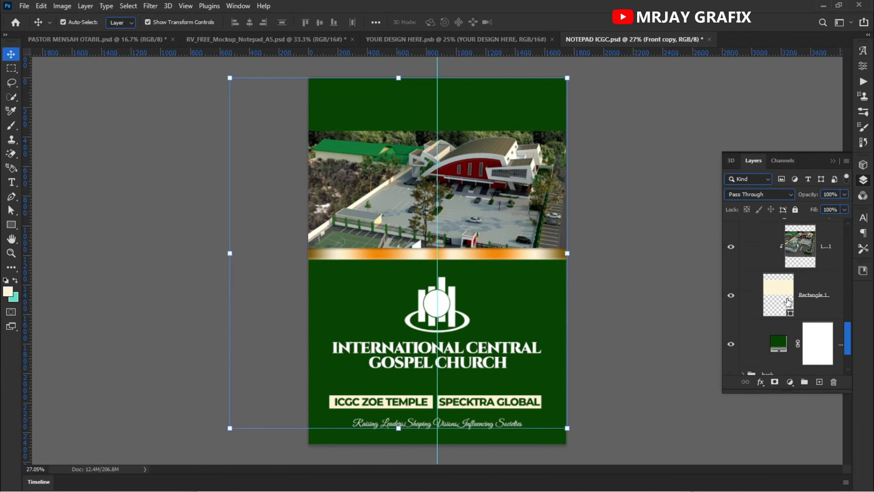
click(778, 342)
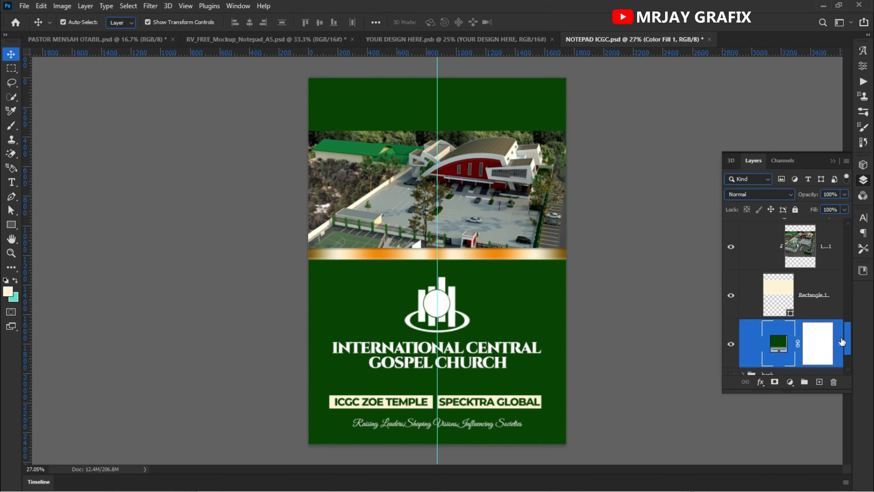
drag(846, 338, 838, 229)
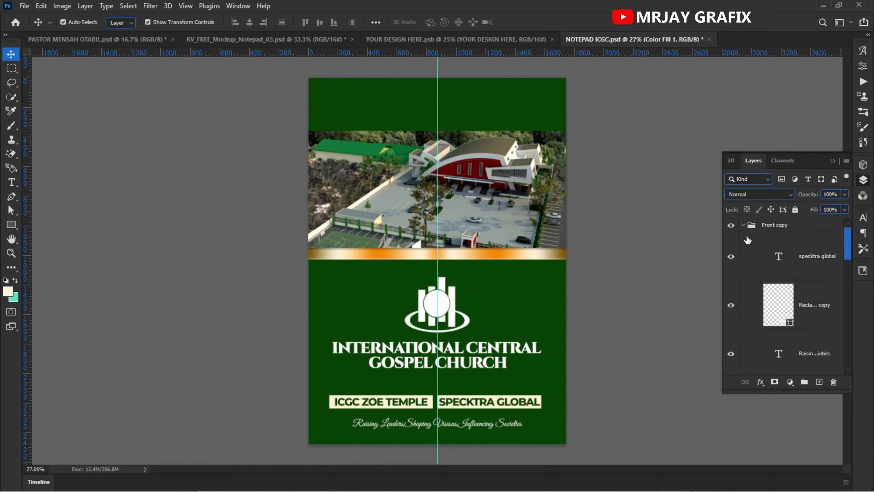
- Select all layers in the Front copy group, from the specktra global text down to the green colour fill
click(775, 255)
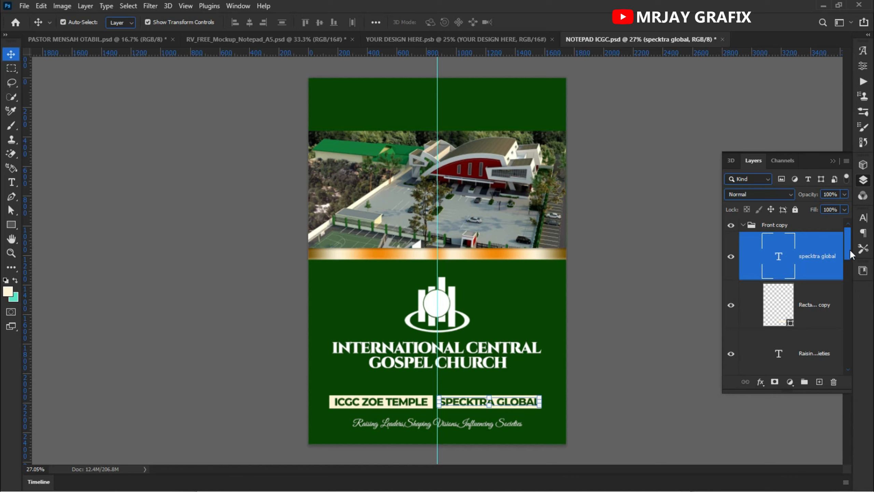
drag(846, 250, 833, 317)
scroll(832, 313, down, 5)
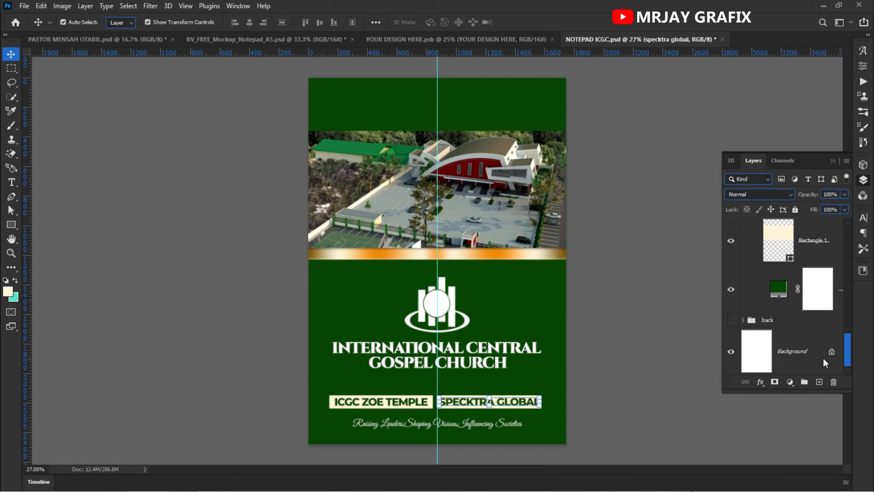
shift+click(807, 299)
shift+click(810, 292)
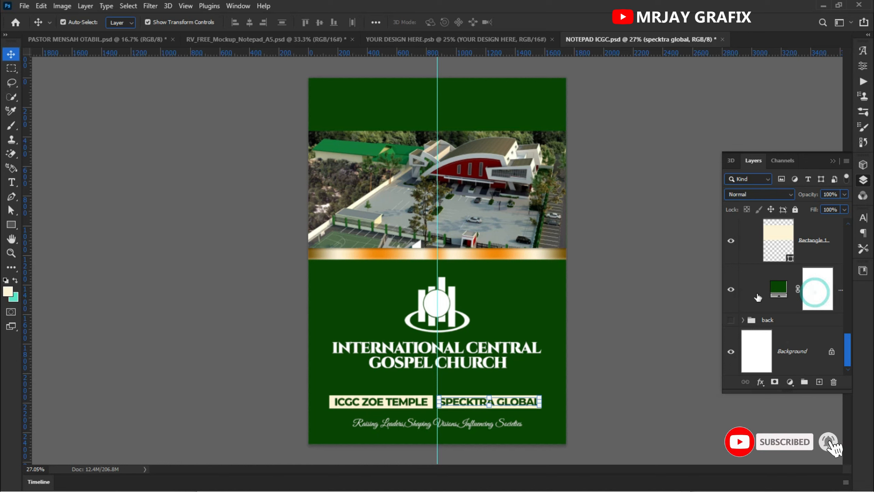
shift+click(770, 296)
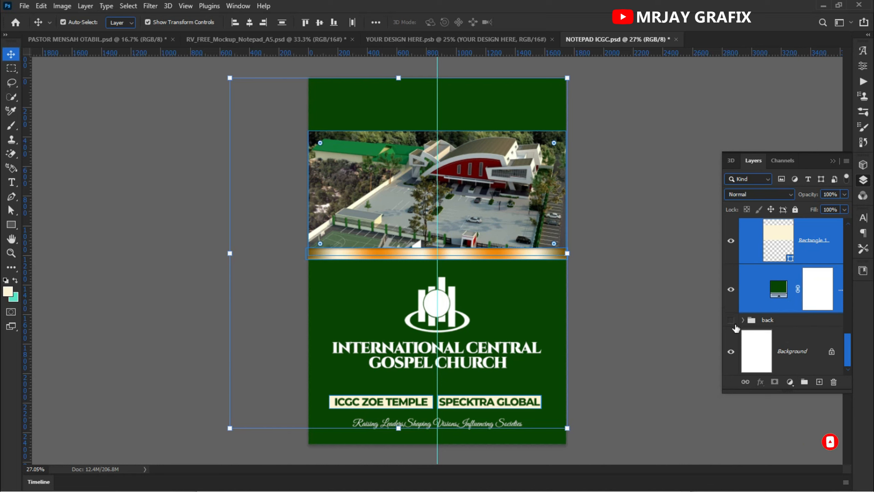
- Check what the Background layer and the back group contribute by toggling the visibility of each
click(730, 351)
click(730, 352)
click(731, 320)
click(732, 320)
- Save the visible front cover as the JPEG NOTEPAD ICGC in the PSD folder with quality 8 (High)
key(ctrl)
key(ctrl+alt+e)
key(ctrl+shift+s)
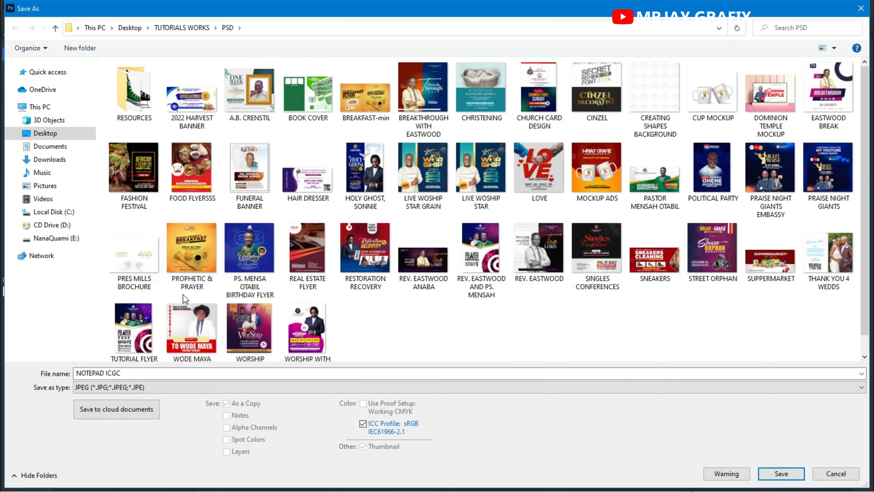
key(Return)
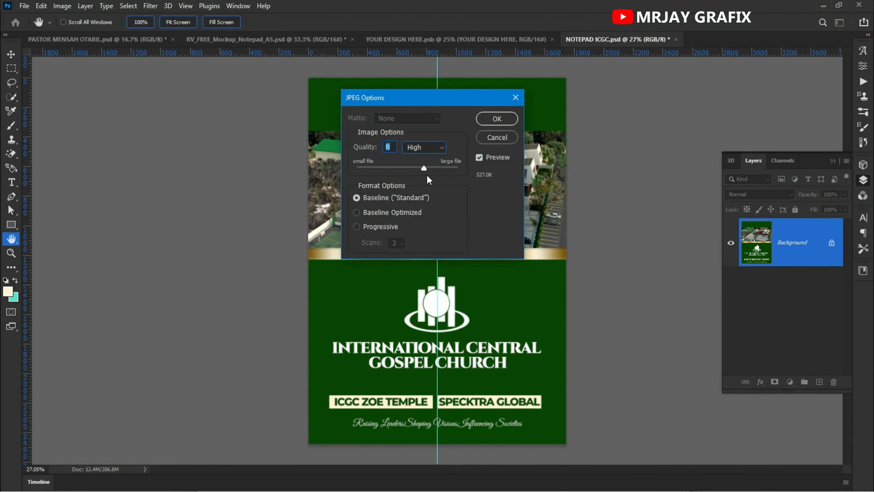
click(496, 119)
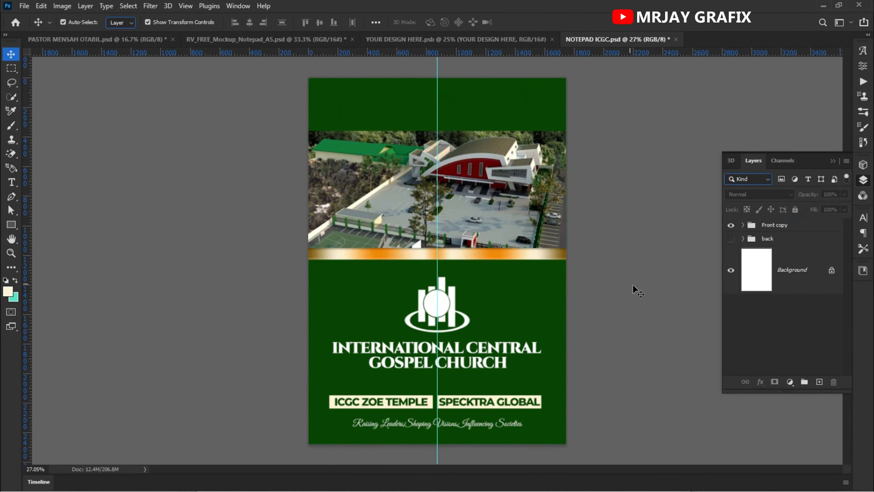
- Hide the Front copy group, show the back group, and save the document as the Photoshop file NOTEPAD ICGC BACK in the PSD folder
click(731, 225)
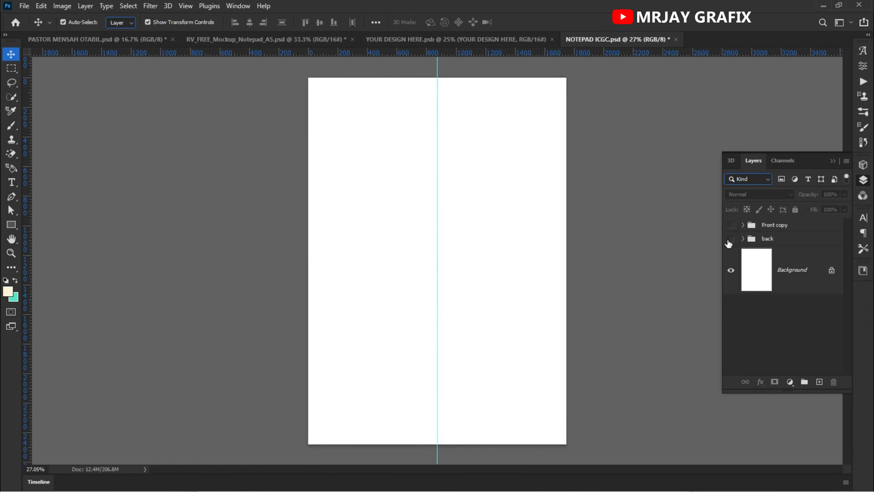
click(731, 239)
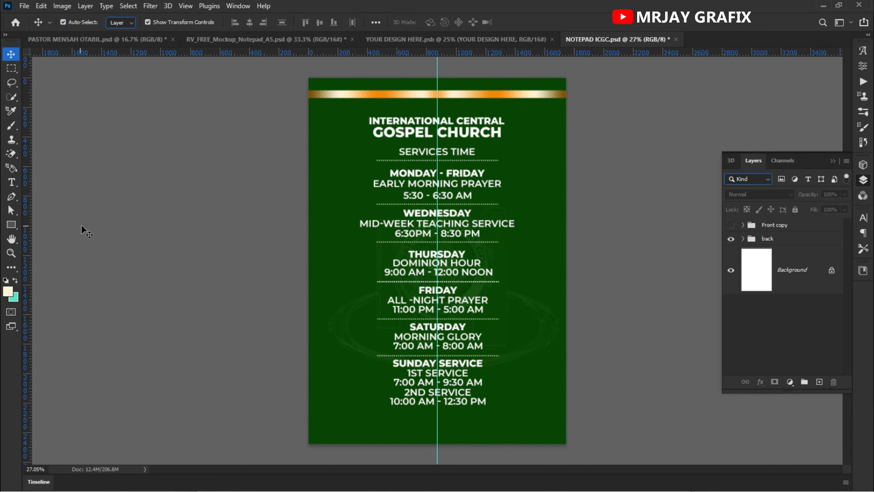
click(25, 6)
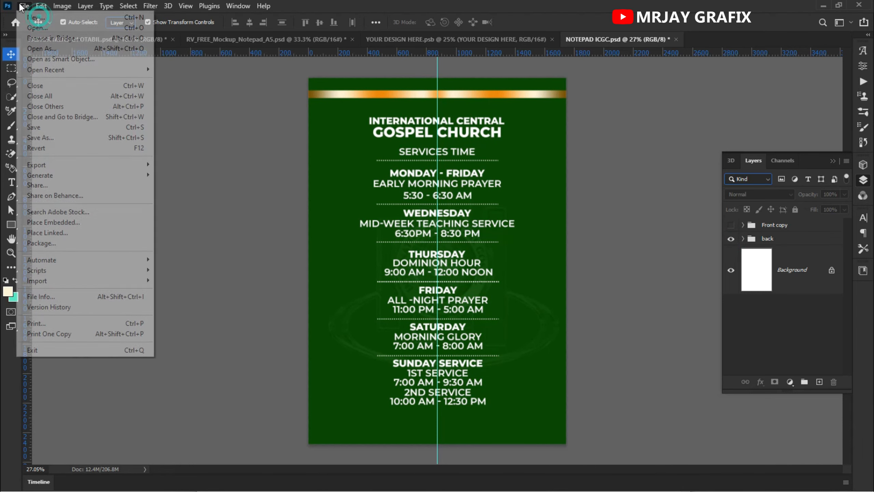
click(63, 136)
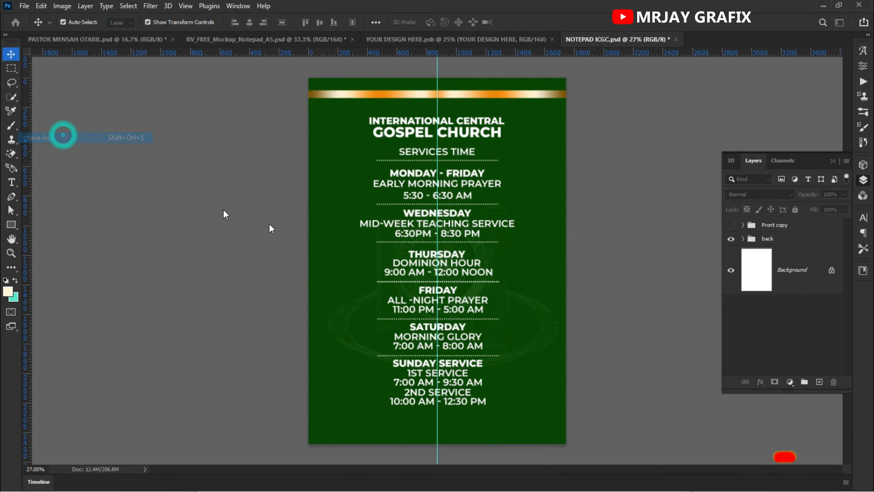
click(442, 356)
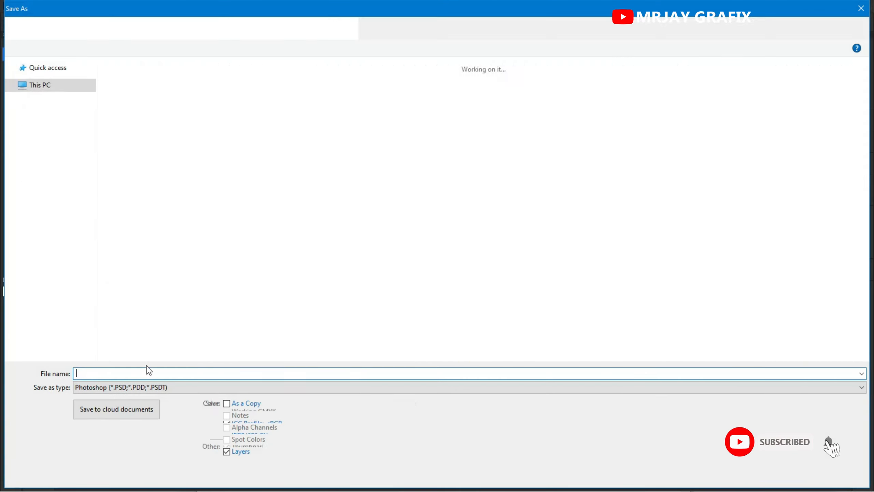
click(150, 374)
text(BACK)
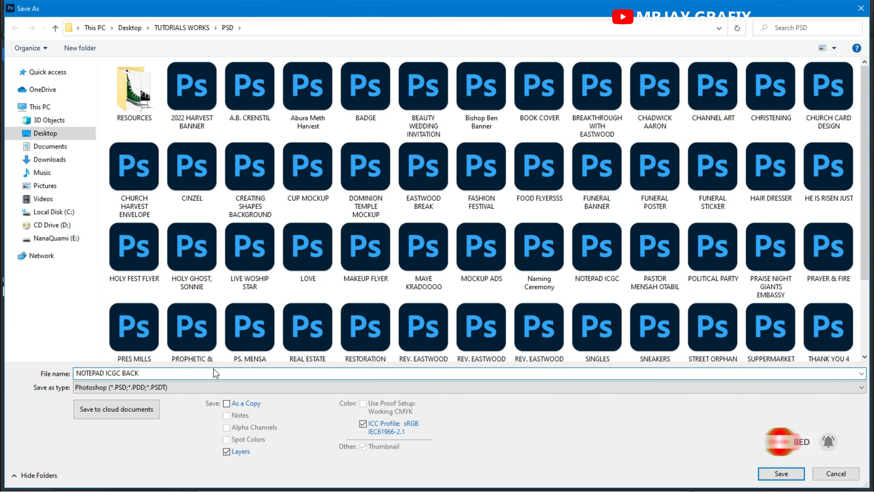
key(Return)
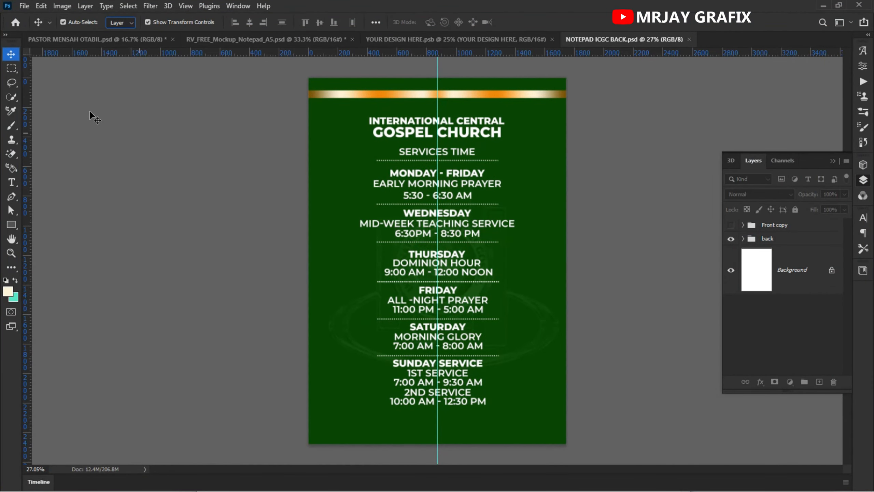
- Open the exported front cover image NOTEPAD ICGC.jpg from the PSD folder
click(24, 6)
click(37, 29)
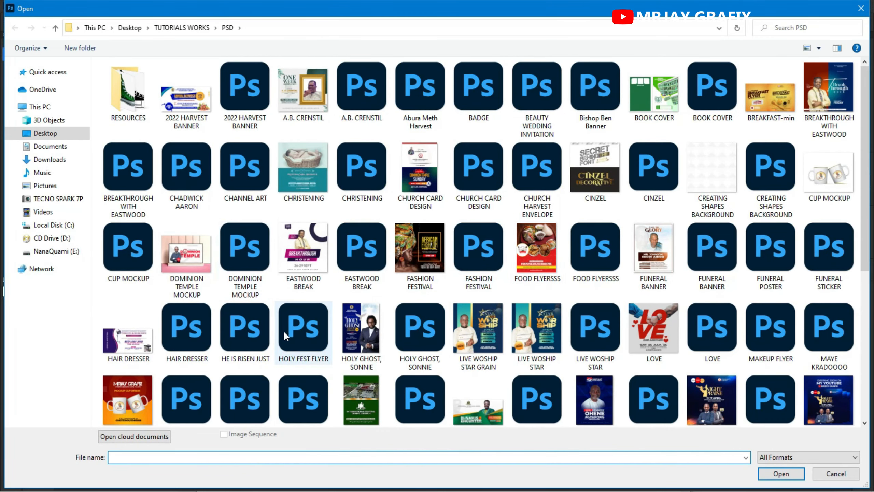
scroll(284, 331, down, 5)
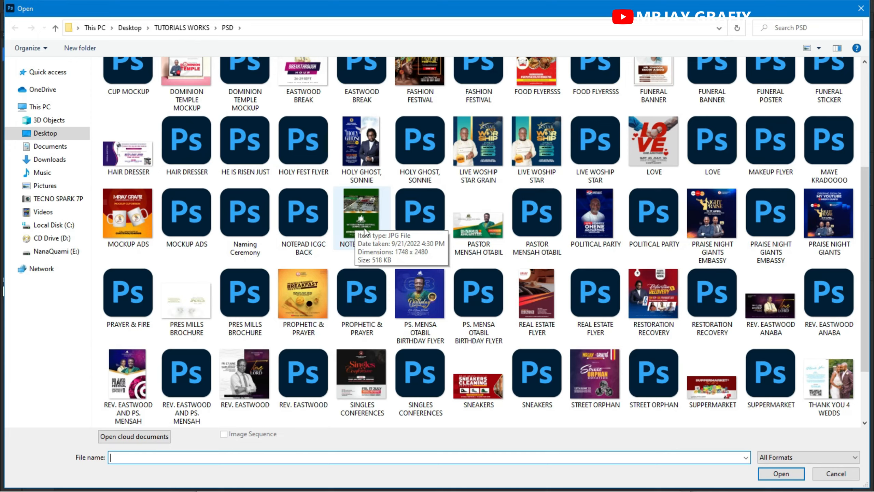
scroll(383, 265, down, 2)
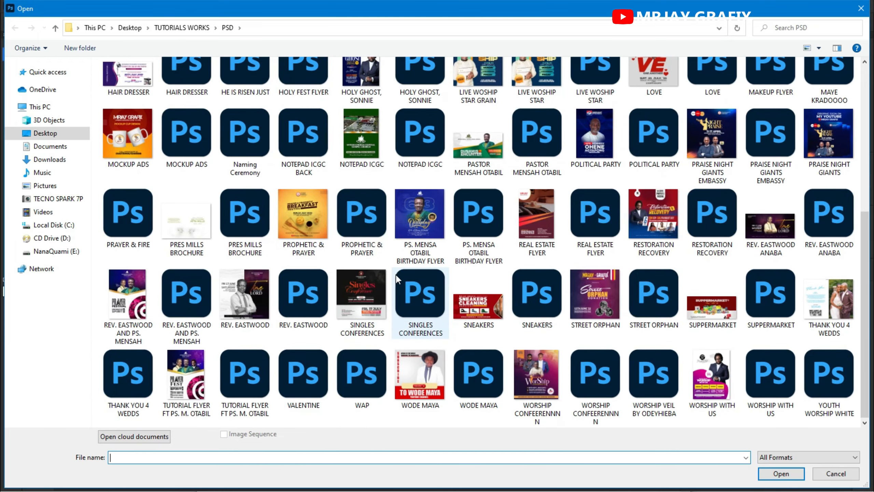
scroll(399, 279, up, 5)
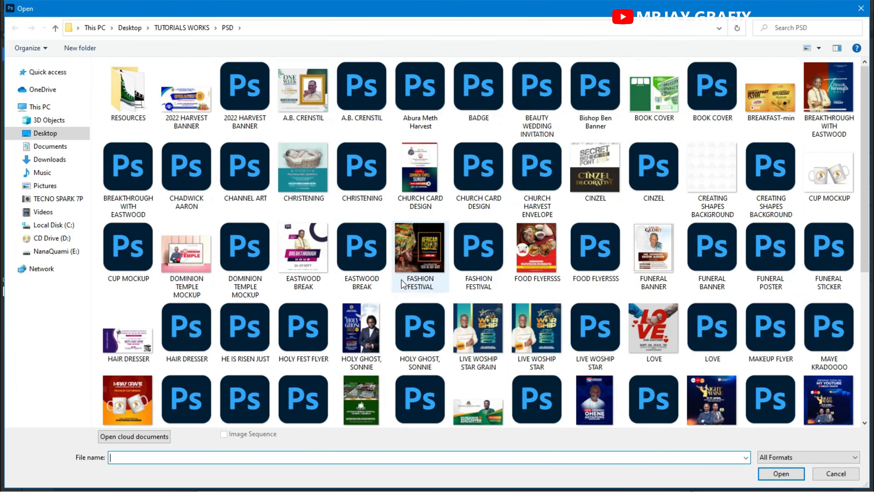
scroll(402, 283, down, 6)
scroll(403, 280, up, 6)
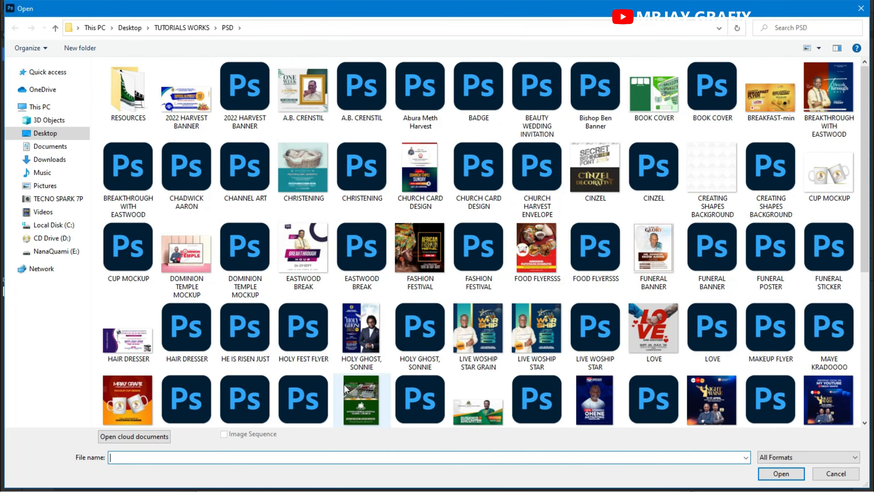
scroll(345, 384, down, 4)
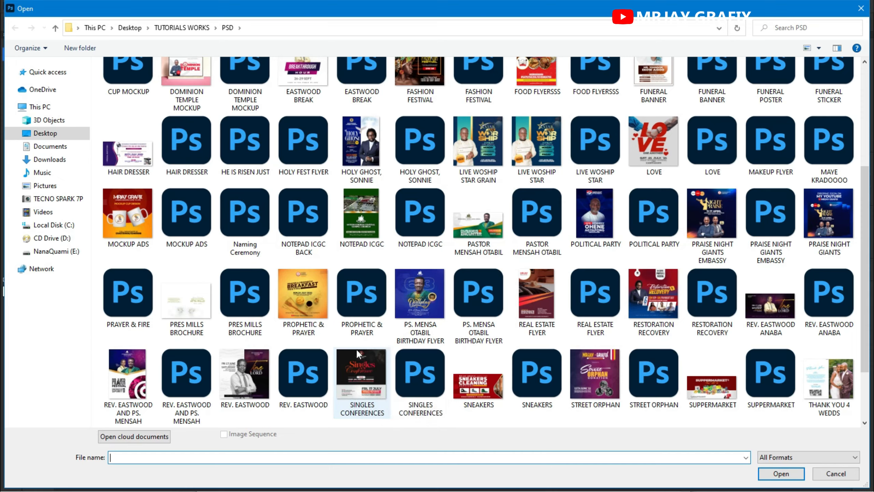
double_click(357, 246)
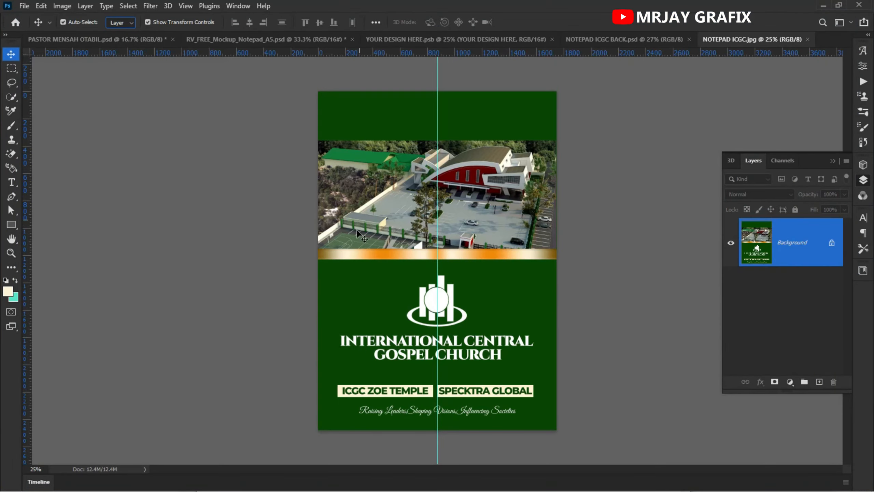
- Return to the NOTEPAD ICGC BACK document and start saving it under Save As
click(585, 43)
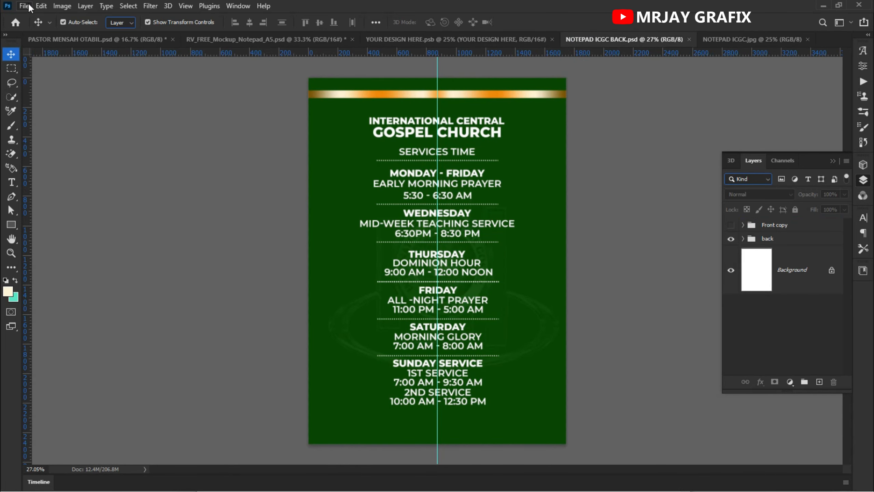
click(28, 6)
click(49, 137)
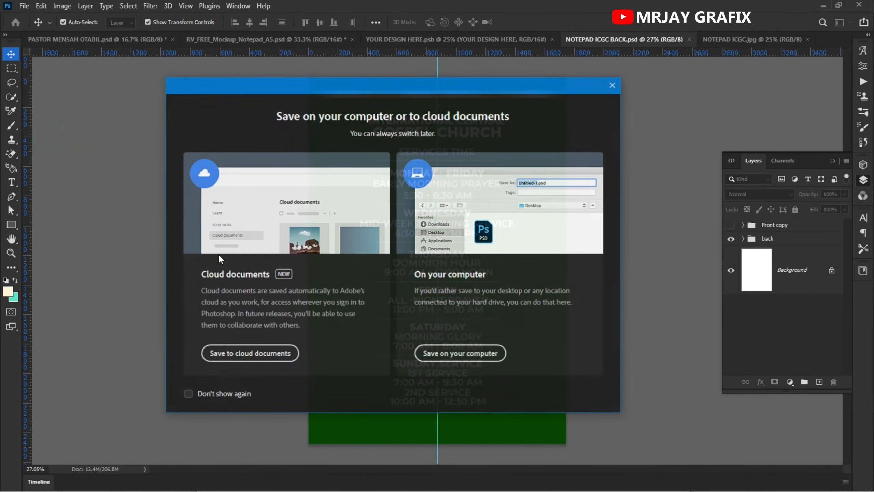